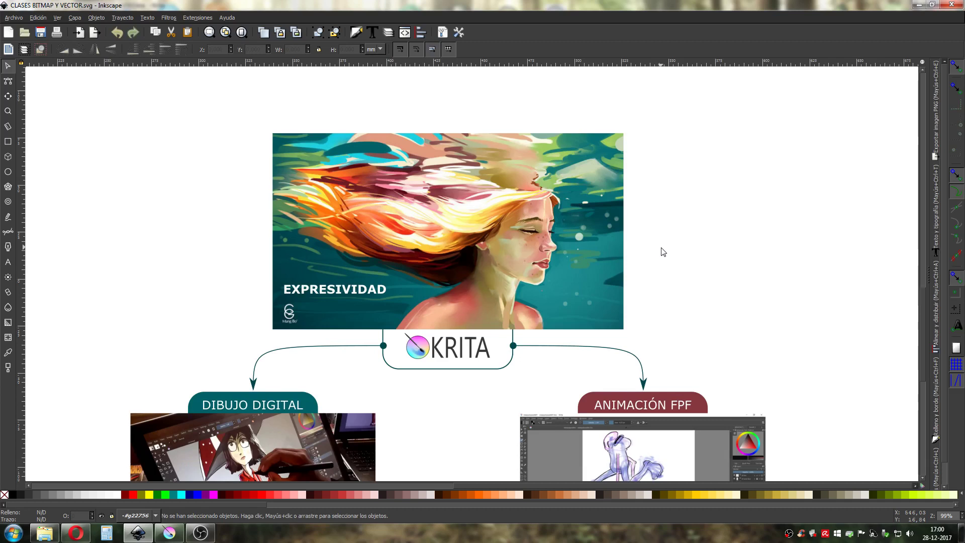
# Examine the class outline from the Krita heading through the Dibujo Digital and Animación FPF branches to the Blending Modes list.
pyautogui.moveTo(668, 317); pyautogui.dragTo(683, 274)
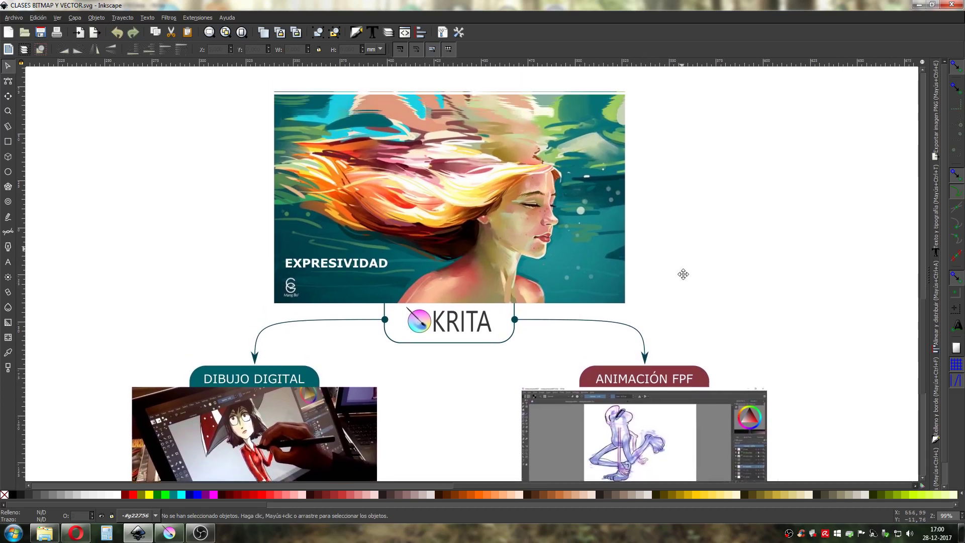
pyautogui.moveTo(677, 309); pyautogui.dragTo(693, 255)
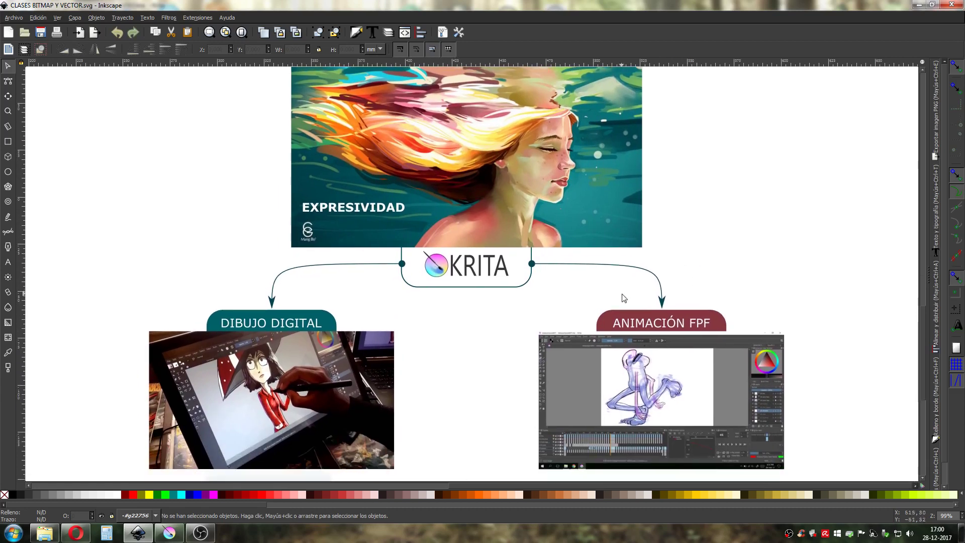
pyautogui.moveTo(689, 202); pyautogui.dragTo(687, 244)
pyautogui.moveTo(653, 317); pyautogui.dragTo(677, 323)
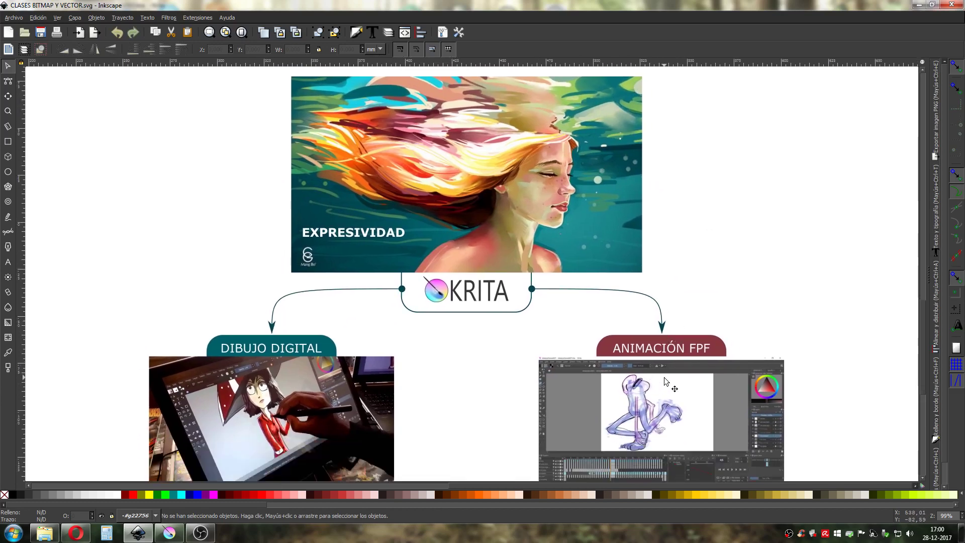
pyautogui.moveTo(664, 373); pyautogui.dragTo(684, 243)
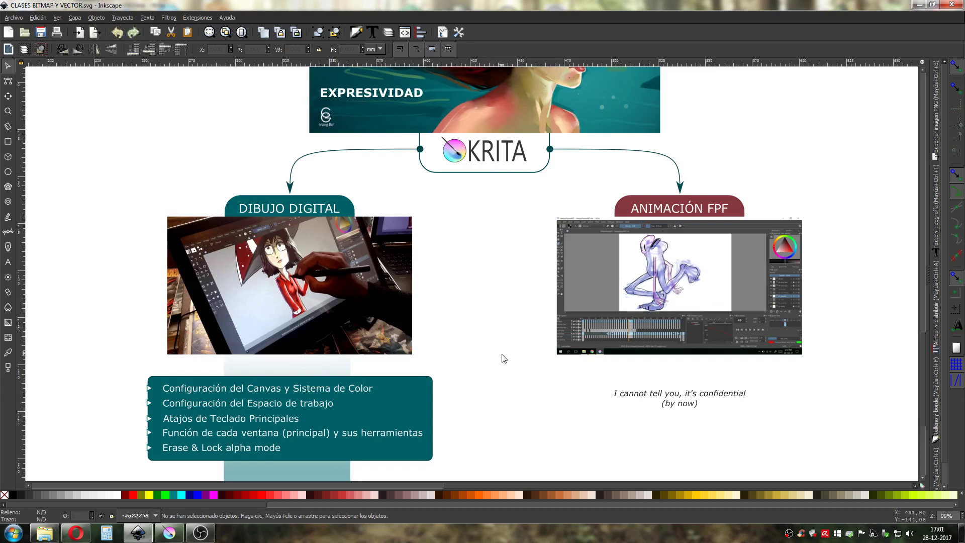
pyautogui.moveTo(480, 393); pyautogui.dragTo(529, 374)
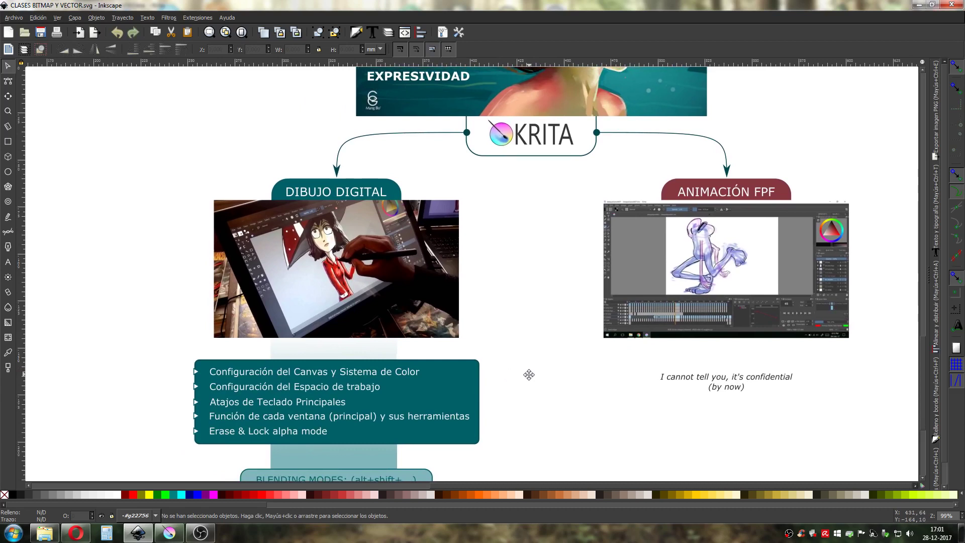
pyautogui.moveTo(529, 375); pyautogui.dragTo(593, 271)
pyautogui.moveTo(613, 357); pyautogui.dragTo(644, 425)
pyautogui.moveTo(648, 392); pyautogui.dragTo(639, 304)
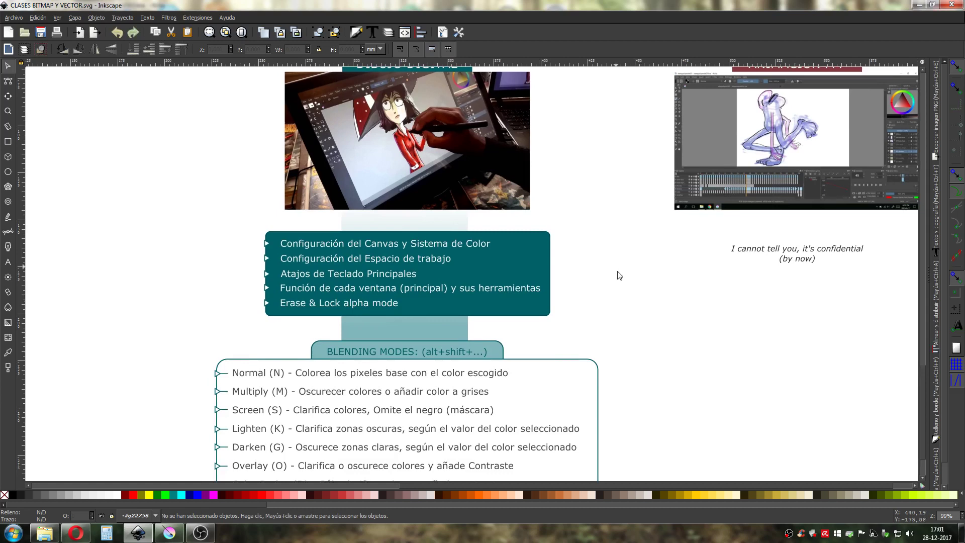
pyautogui.moveTo(616, 270); pyautogui.dragTo(616, 303)
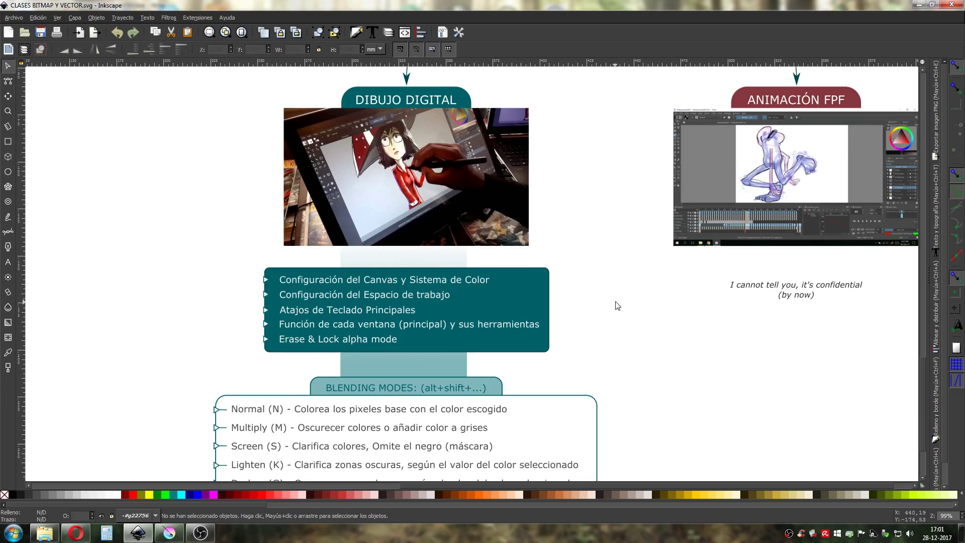
pyautogui.scroll(-2, 617, 305)
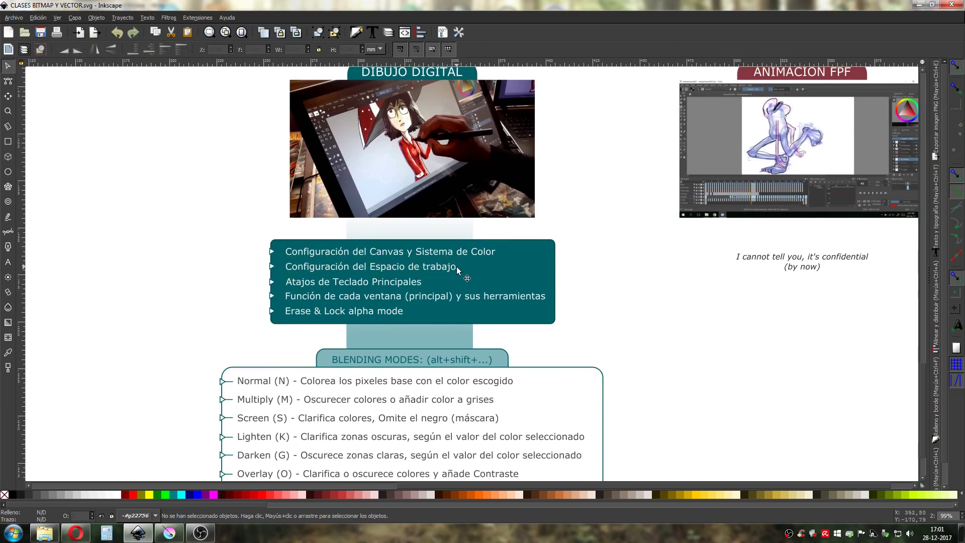
# Switch to Krita and start a new custom document named asdf.
pyautogui.click(169, 534)
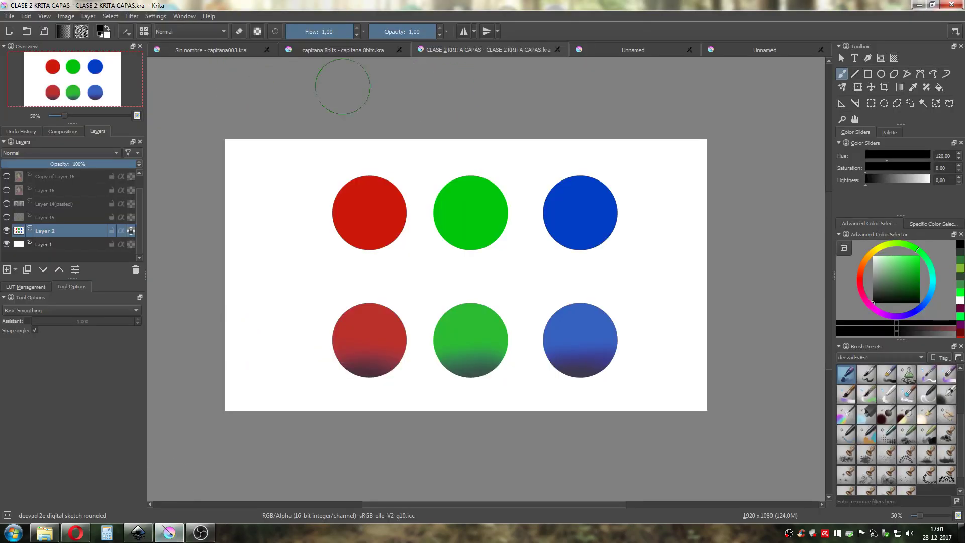
pyautogui.click(9, 16)
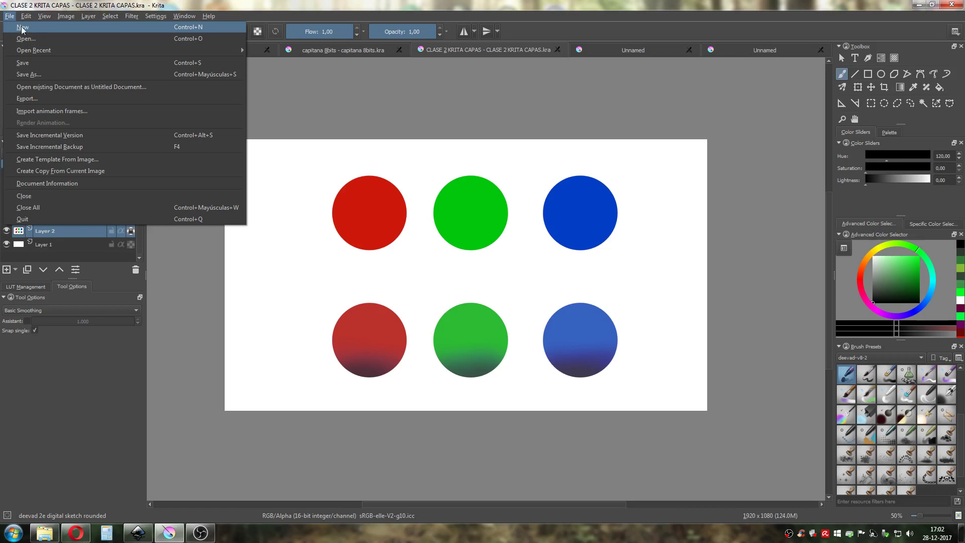
pyautogui.click(234, 18)
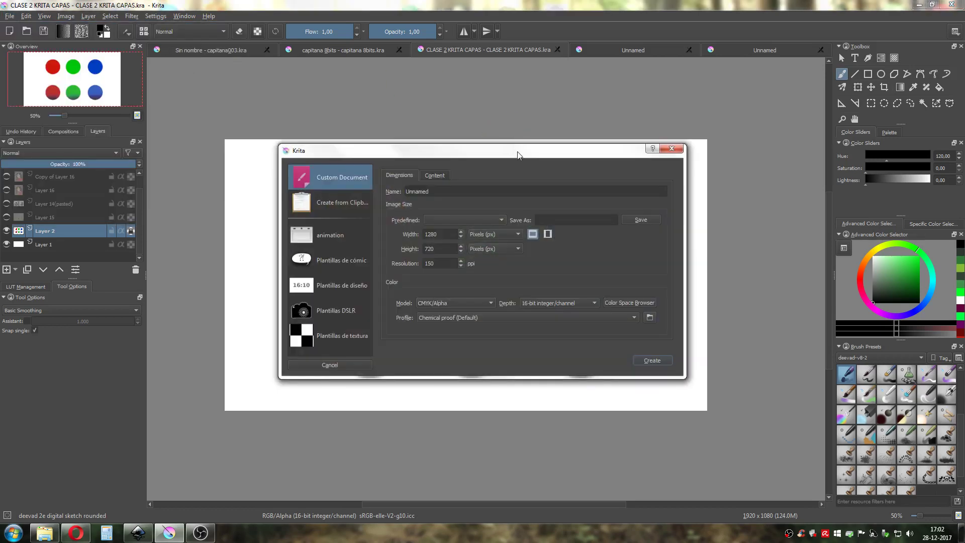
pyautogui.moveTo(487, 146); pyautogui.dragTo(496, 134)
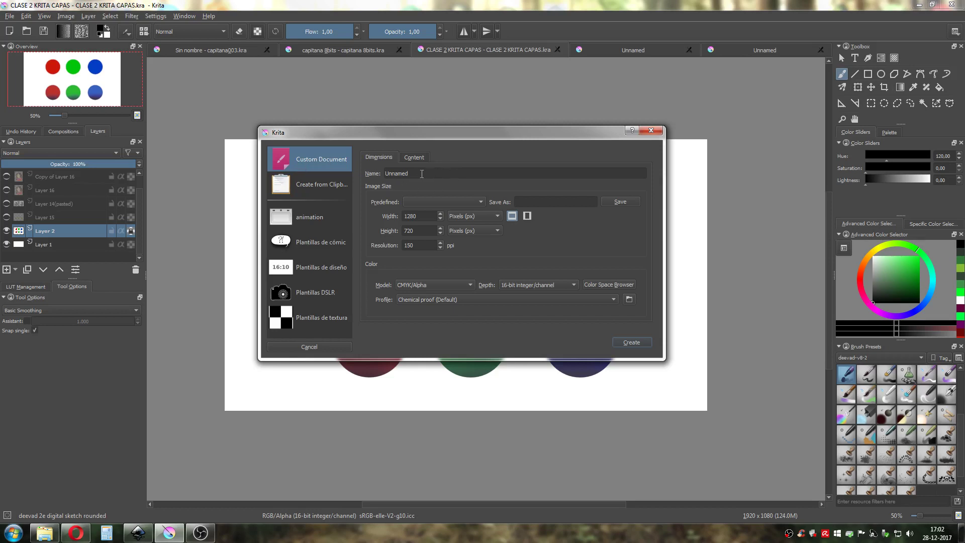
pyautogui.moveTo(422, 174); pyautogui.dragTo(363, 174)
pyautogui.write('asdf')
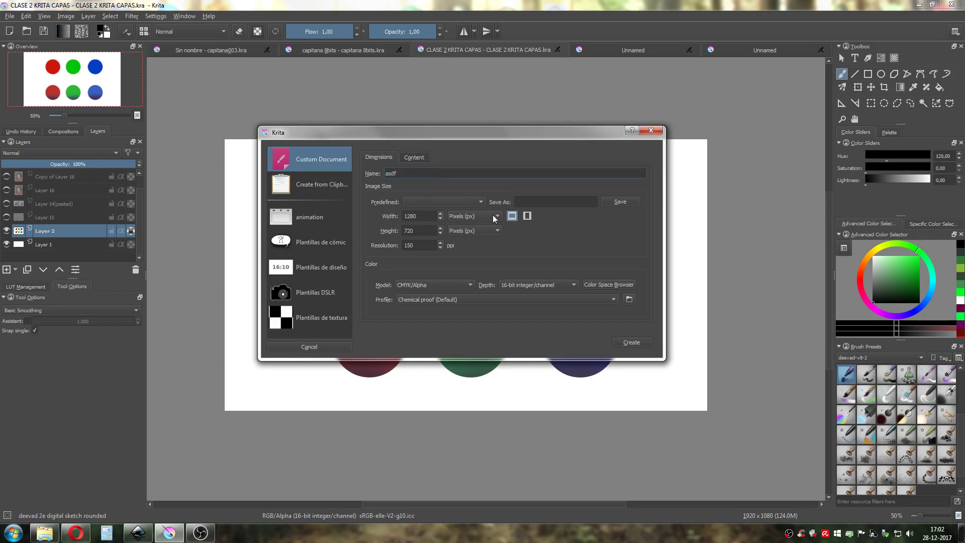
# Review the predefined image sizes and set the new document's resolution to 75 ppi.
pyautogui.click(468, 203)
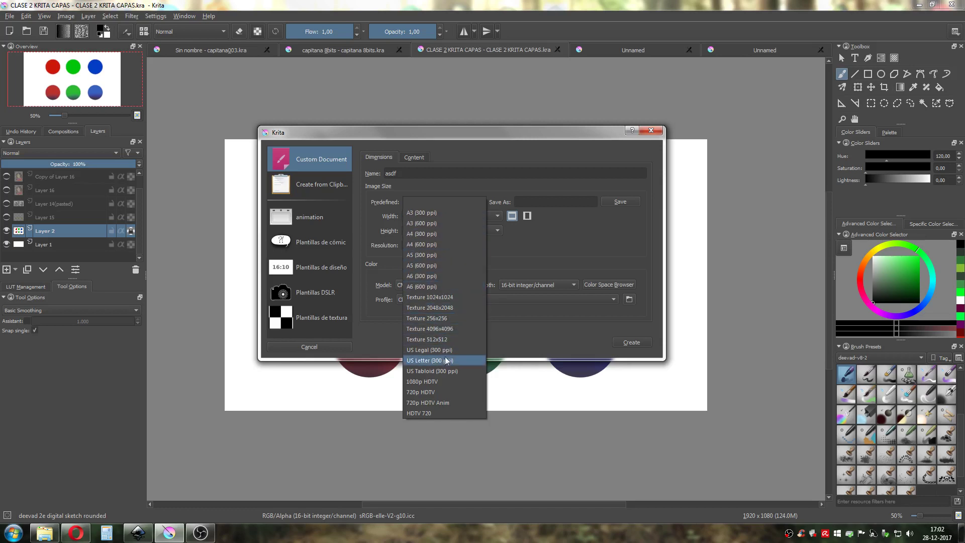
pyautogui.click(571, 249)
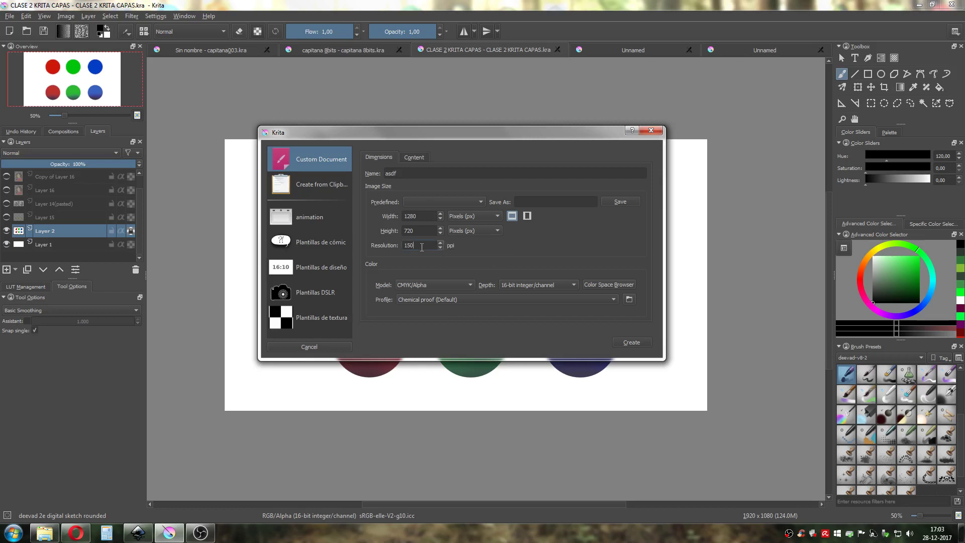
pyautogui.moveTo(415, 245); pyautogui.dragTo(403, 245)
pyautogui.write('75')
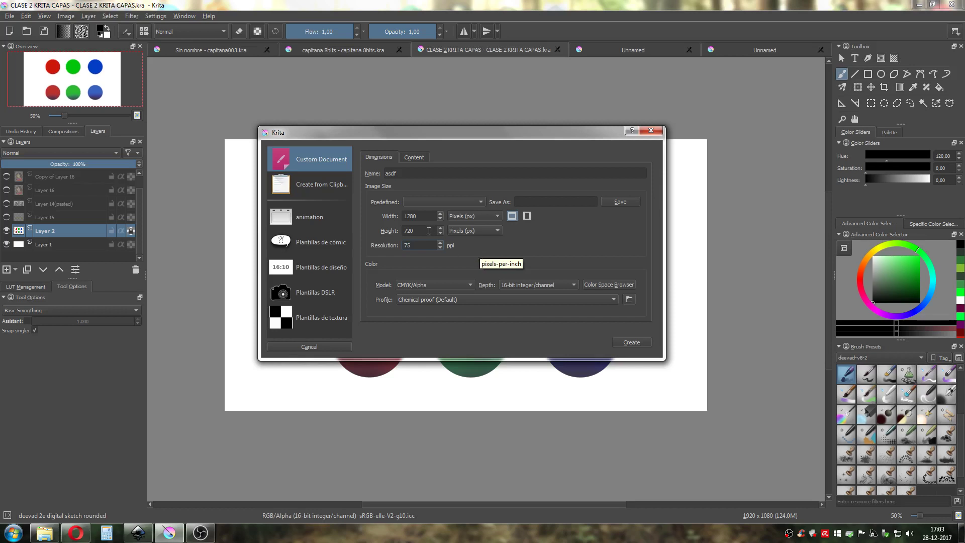
pyautogui.click(426, 230)
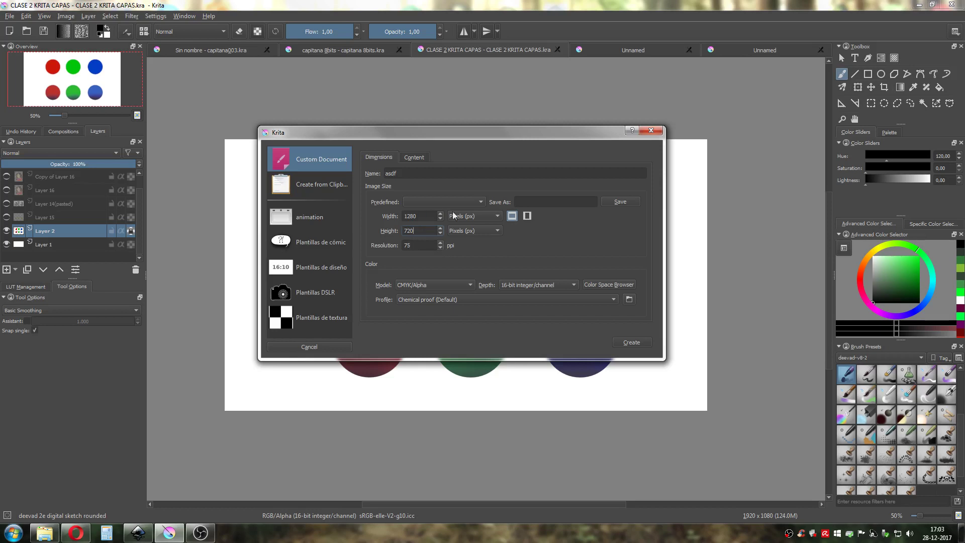
pyautogui.doubleClick(422, 217)
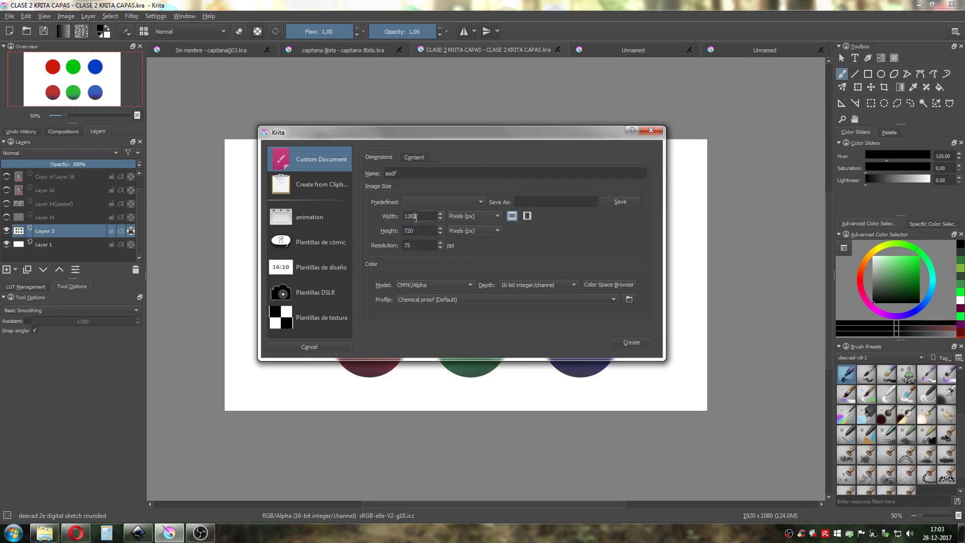
# Try the 720p HDTV and 1080p HDTV size presets for the new document, finishing on 720p HDTV.
pyautogui.click(478, 200)
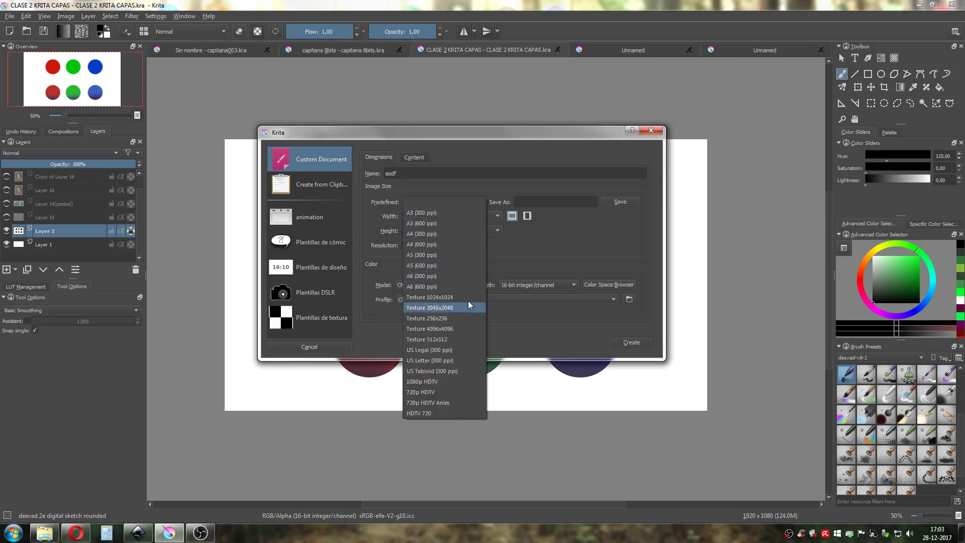
pyautogui.click(443, 392)
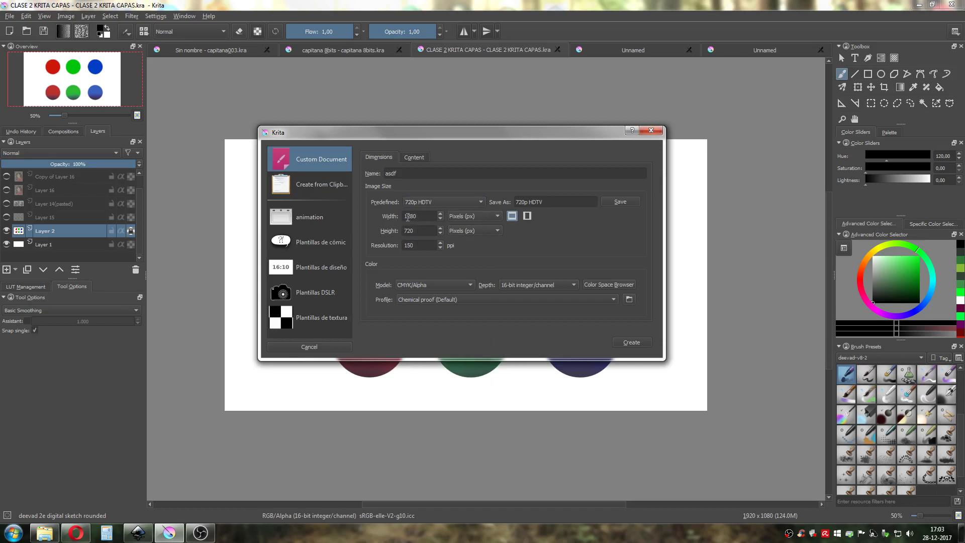
pyautogui.click(456, 202)
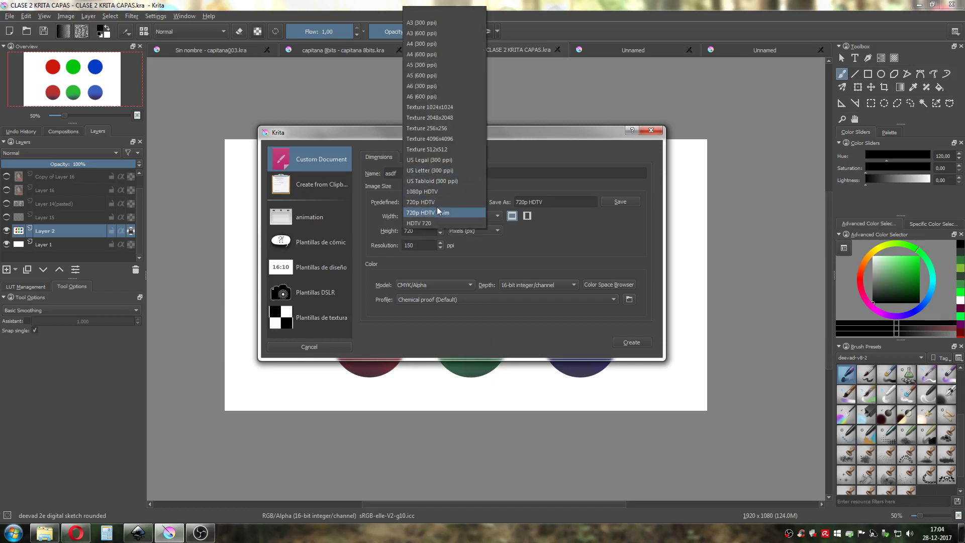
pyautogui.click(437, 191)
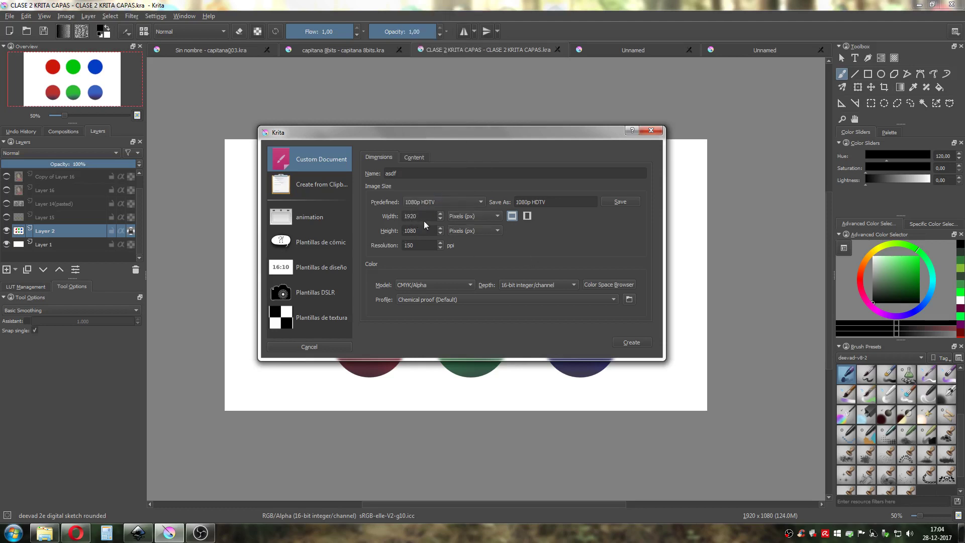
pyautogui.click(460, 200)
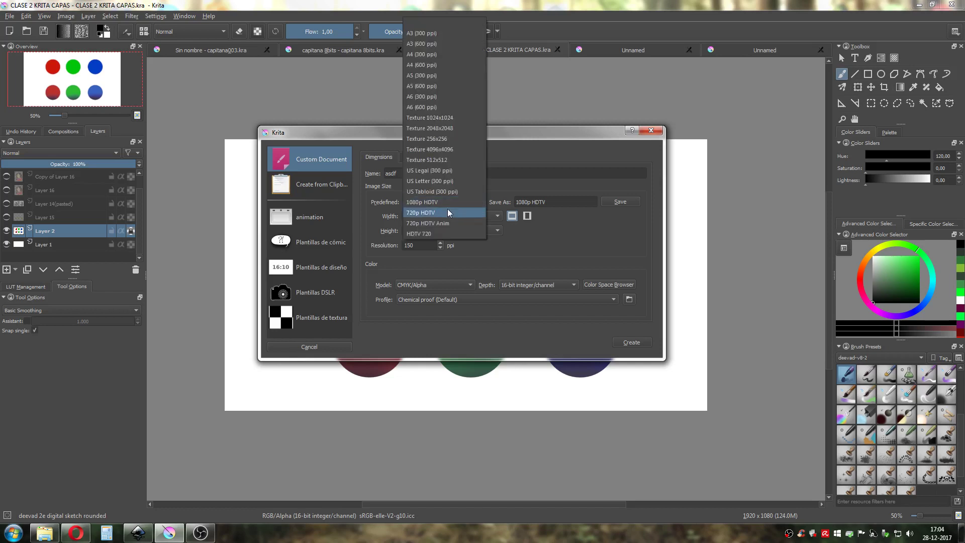
pyautogui.click(447, 209)
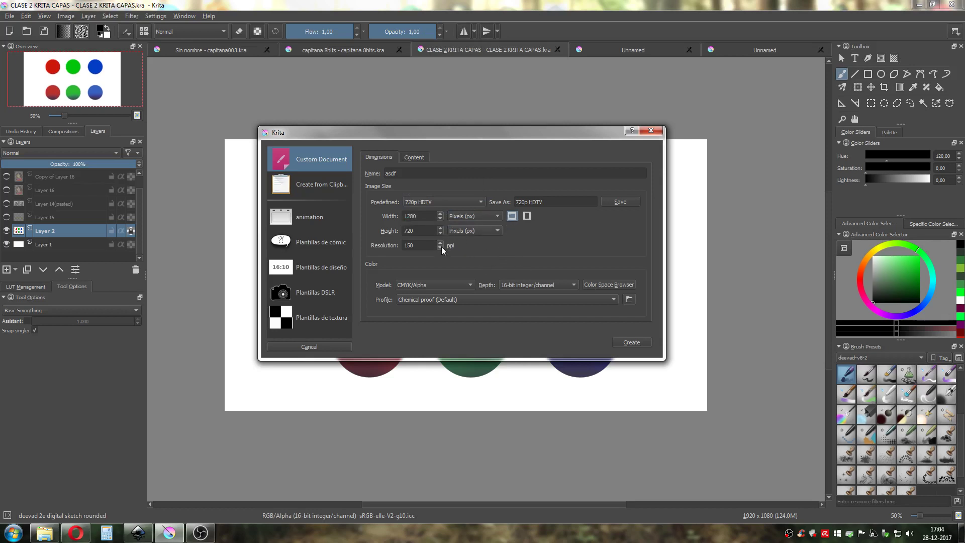
# Set the new document's color model to RGB/Alpha.
pyautogui.moveTo(420, 245); pyautogui.dragTo(398, 250)
pyautogui.click(471, 284)
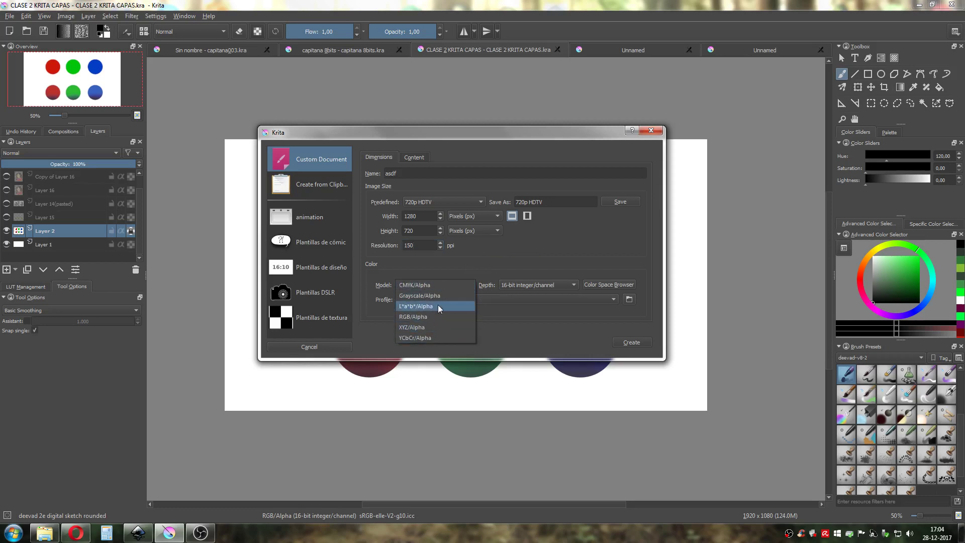
pyautogui.click(472, 284)
pyautogui.click(471, 284)
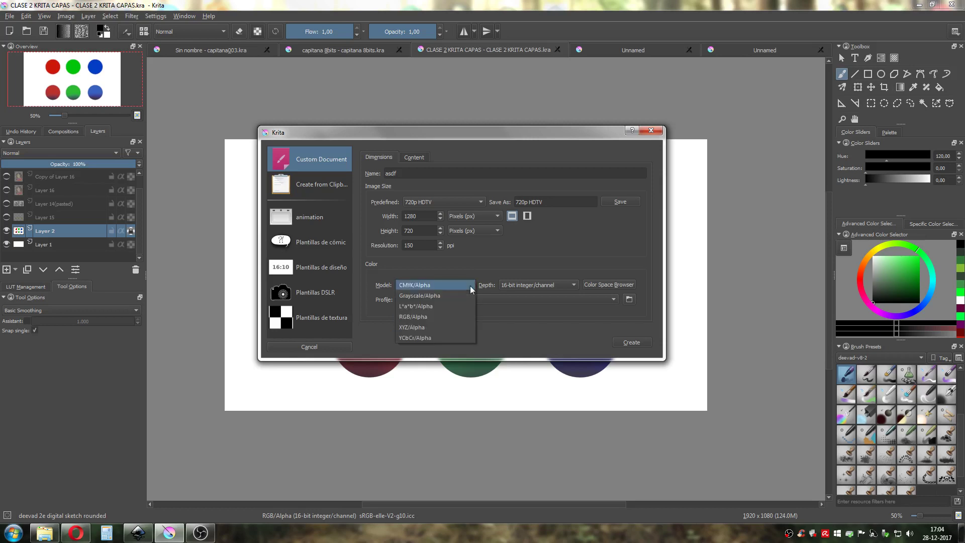
pyautogui.click(423, 315)
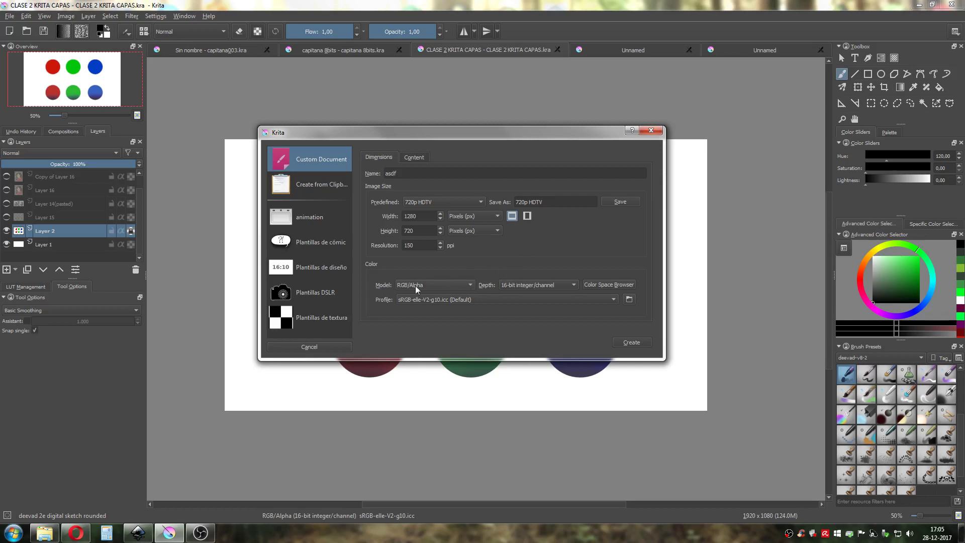
# Change the new document's color model to CMYK/Alpha and dismiss the setup without creating the document.
pyautogui.click(458, 287)
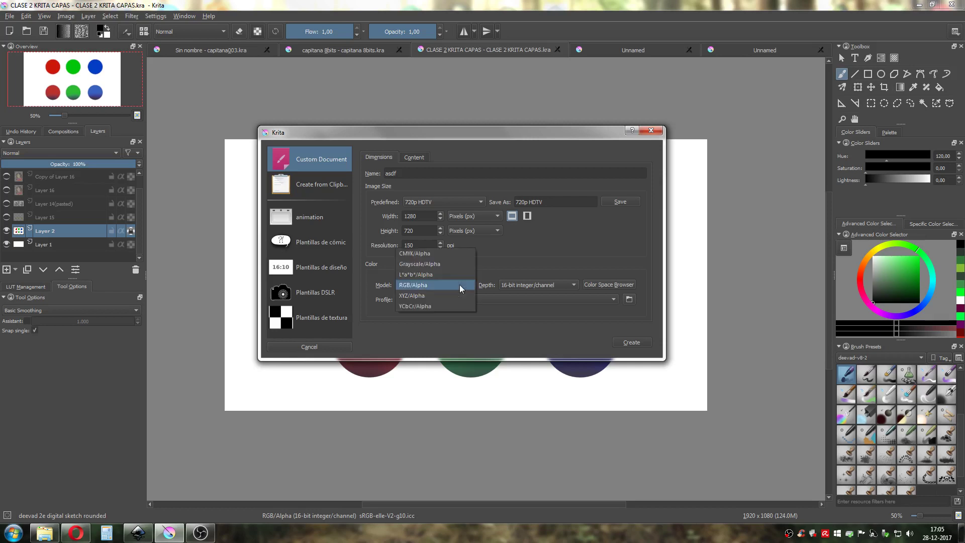
pyautogui.click(459, 285)
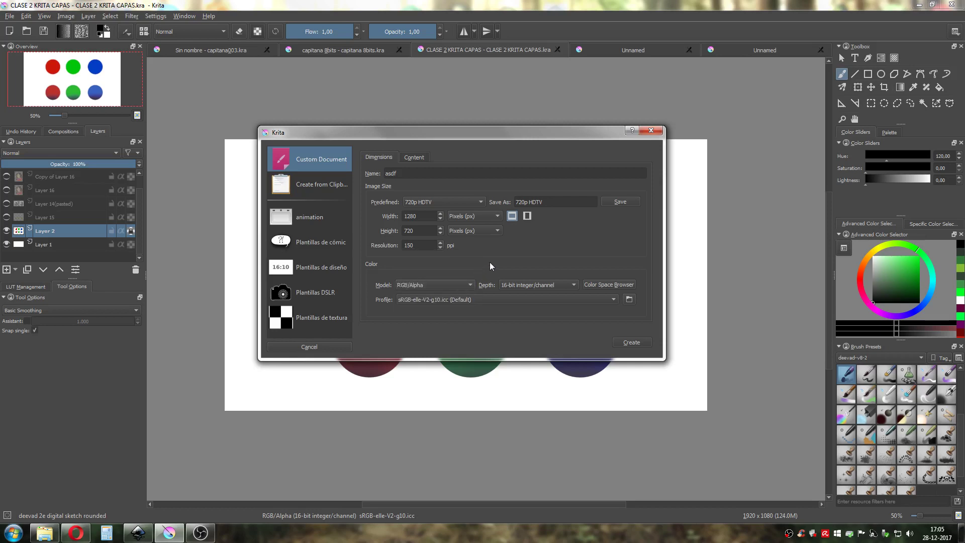
pyautogui.click(471, 285)
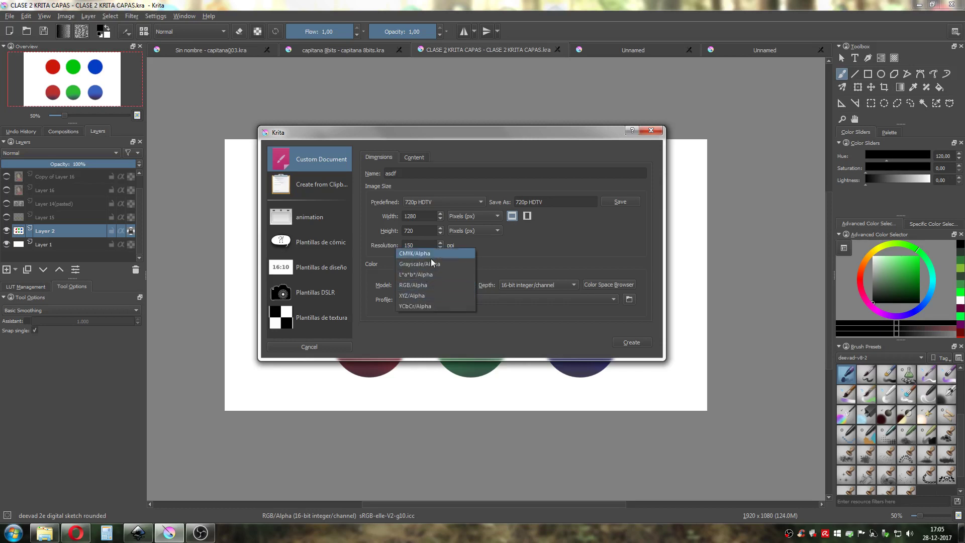
pyautogui.click(431, 254)
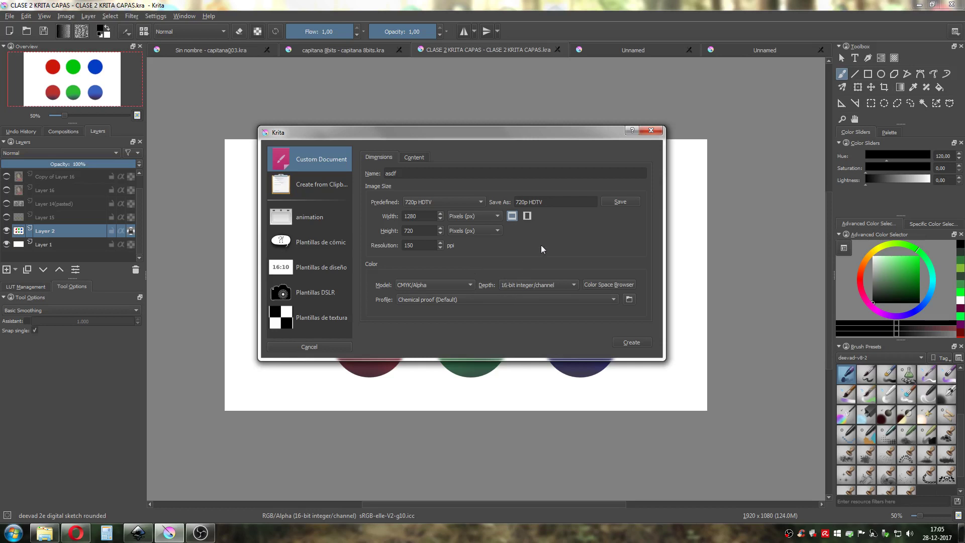
pyautogui.click(655, 132)
# Compare the green swatches in the open RGB and CMYK Unnamed documents by alternating between the two images.
pyautogui.click(631, 48)
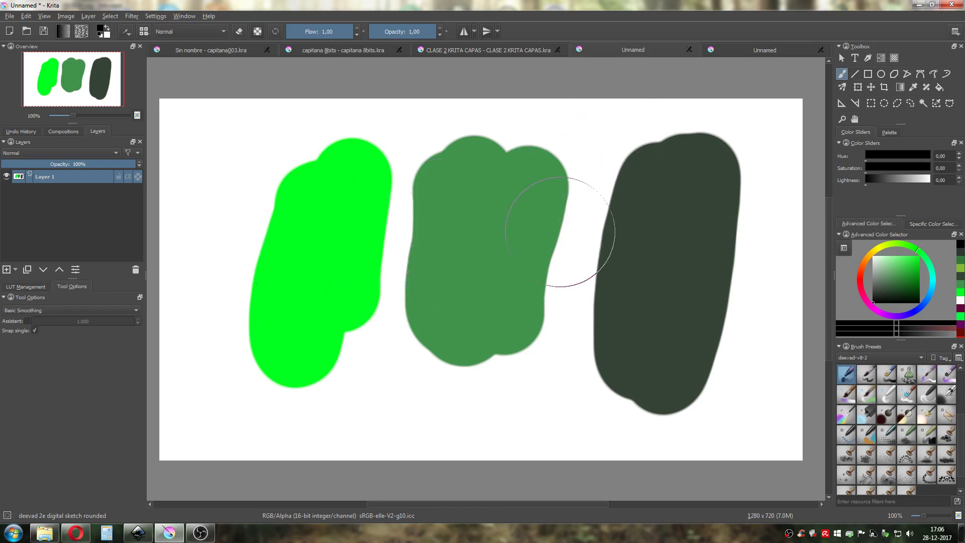
pyautogui.click(766, 52)
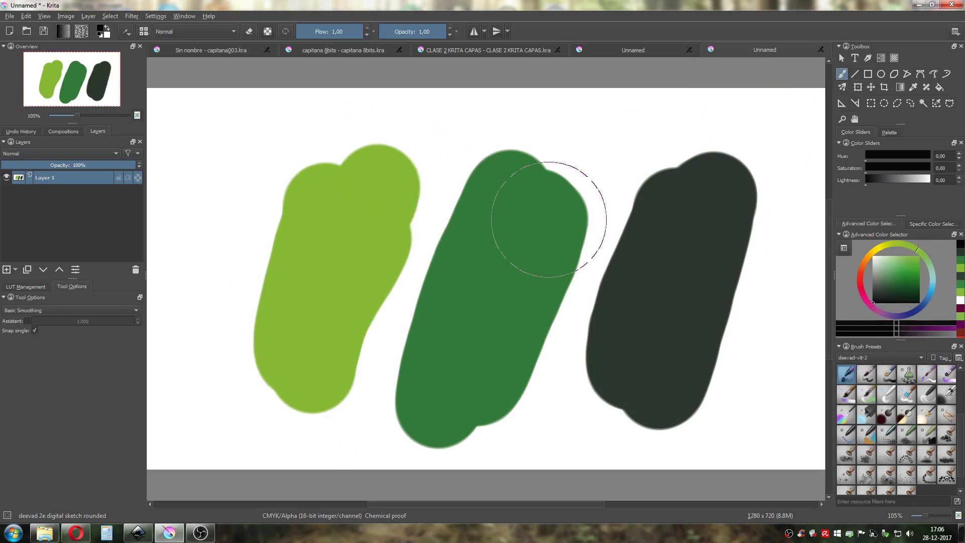
pyautogui.click(655, 50)
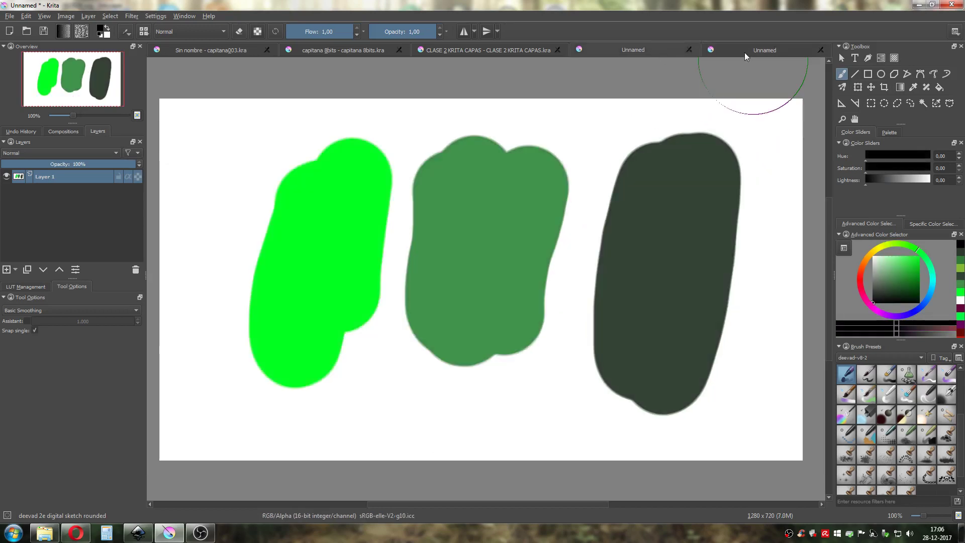
pyautogui.click(747, 49)
pyautogui.click(654, 52)
pyautogui.click(743, 49)
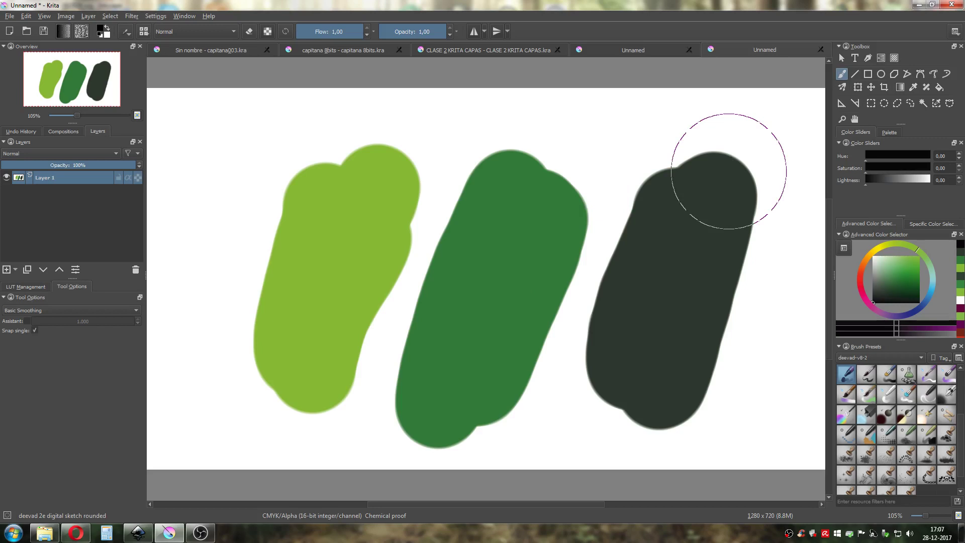
# Switch between the RGB and CMYK swatch documents once more to compare their greens.
pyautogui.click(674, 50)
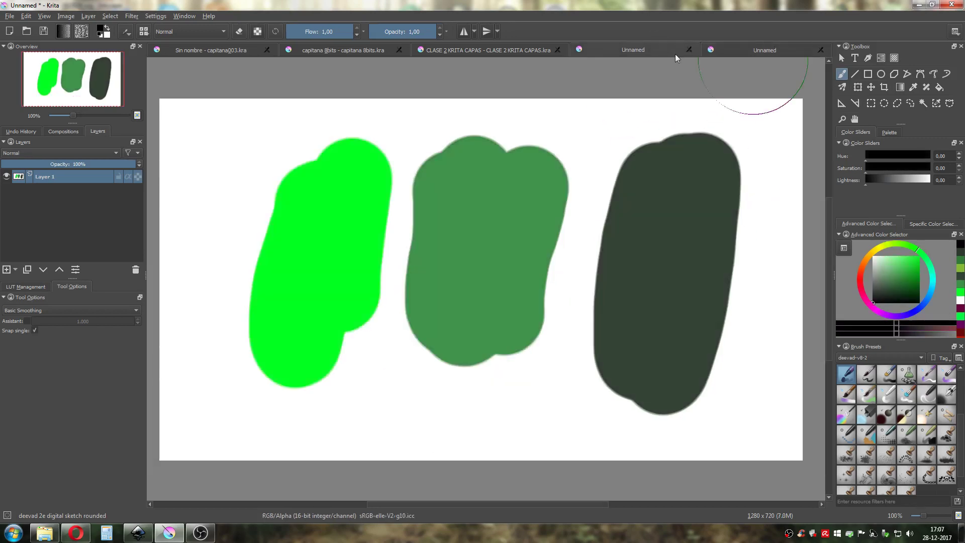
pyautogui.click(752, 50)
pyautogui.click(660, 50)
# Close both Unnamed swatch documents without saving their changes.
pyautogui.click(689, 51)
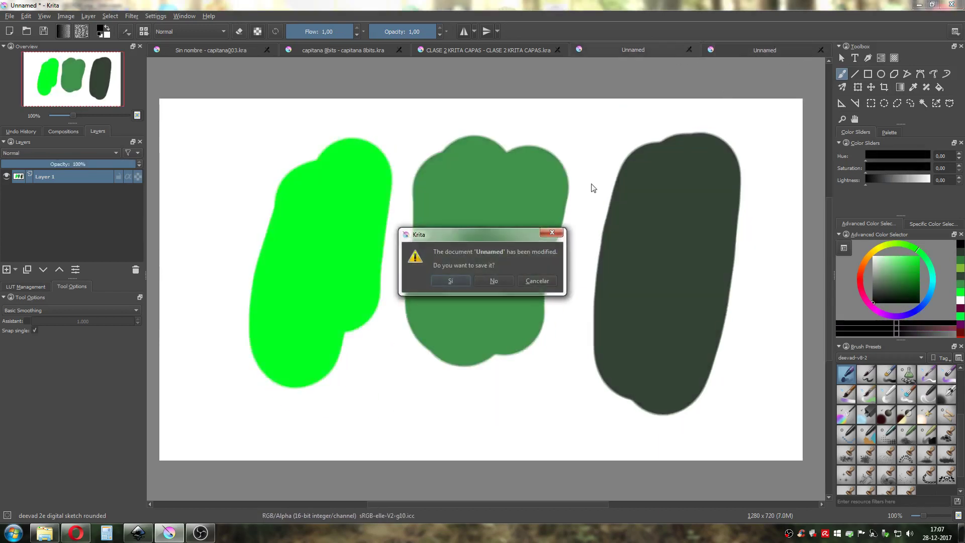
pyautogui.click(492, 281)
pyautogui.click(820, 50)
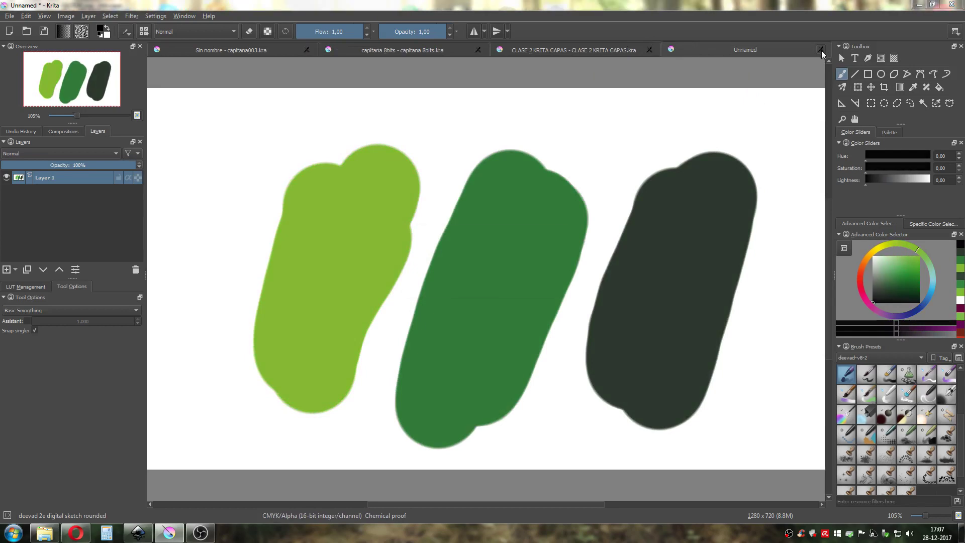
pyautogui.click(495, 280)
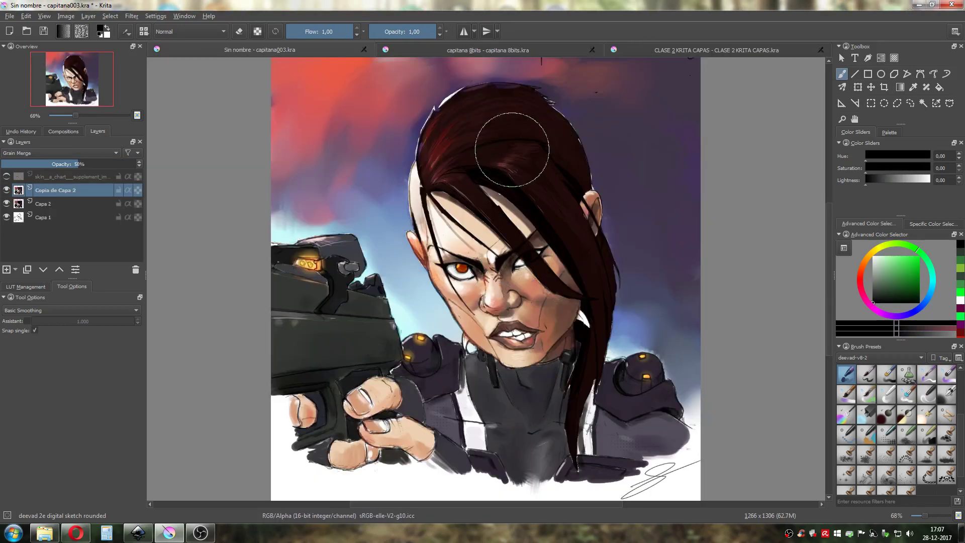
# Show the CLASE 2 KRITA CAPAS document, check the class outline in Inkscape, and return to Krita.
pyautogui.click(756, 49)
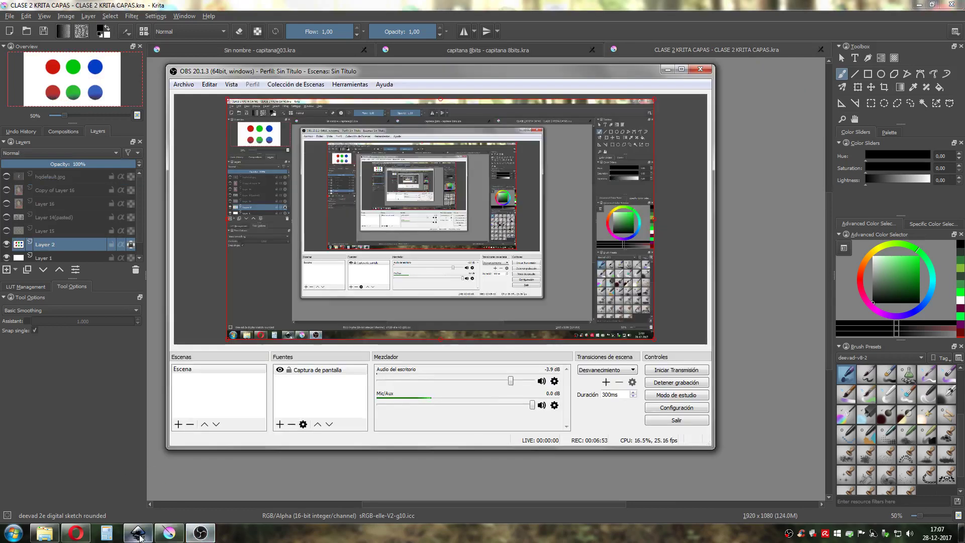
pyautogui.click(138, 534)
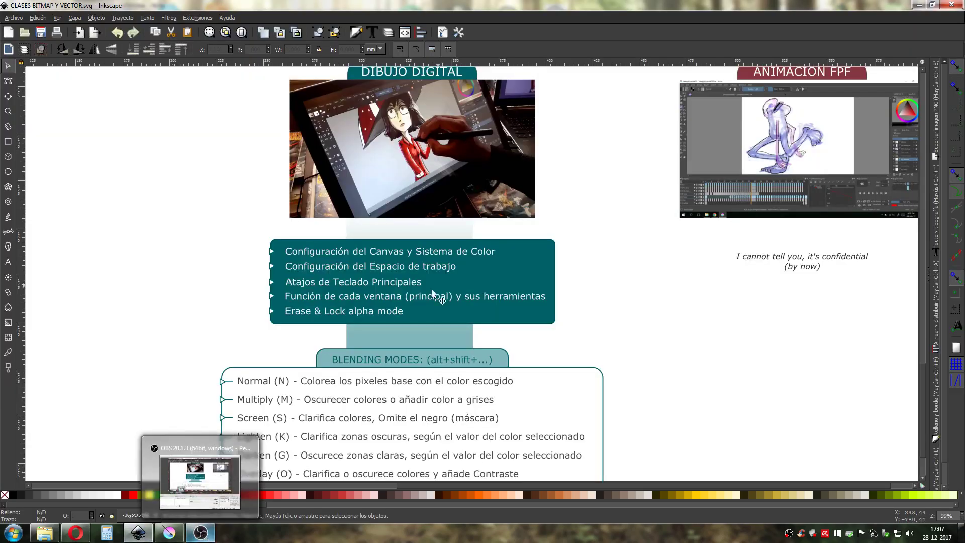
pyautogui.moveTo(505, 329); pyautogui.dragTo(523, 301)
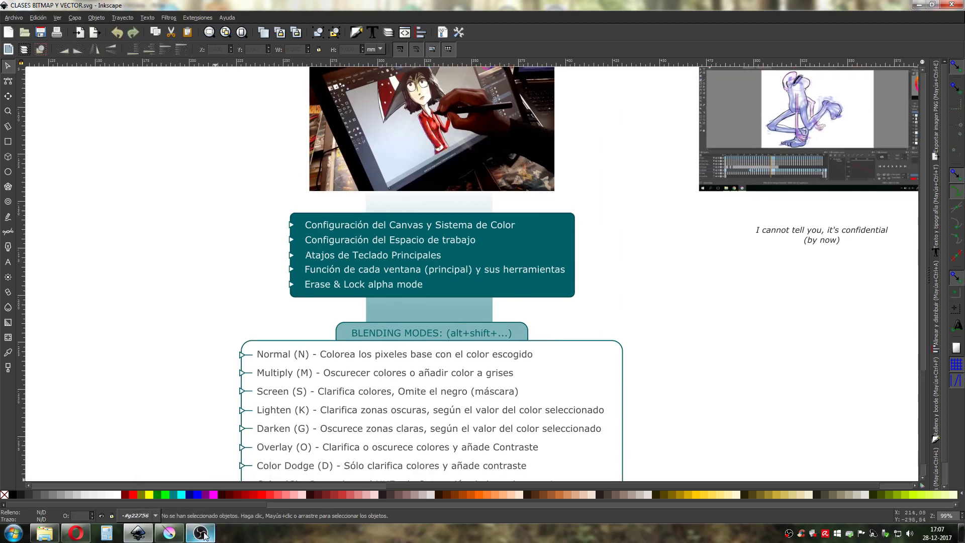
pyautogui.moveTo(203, 532)
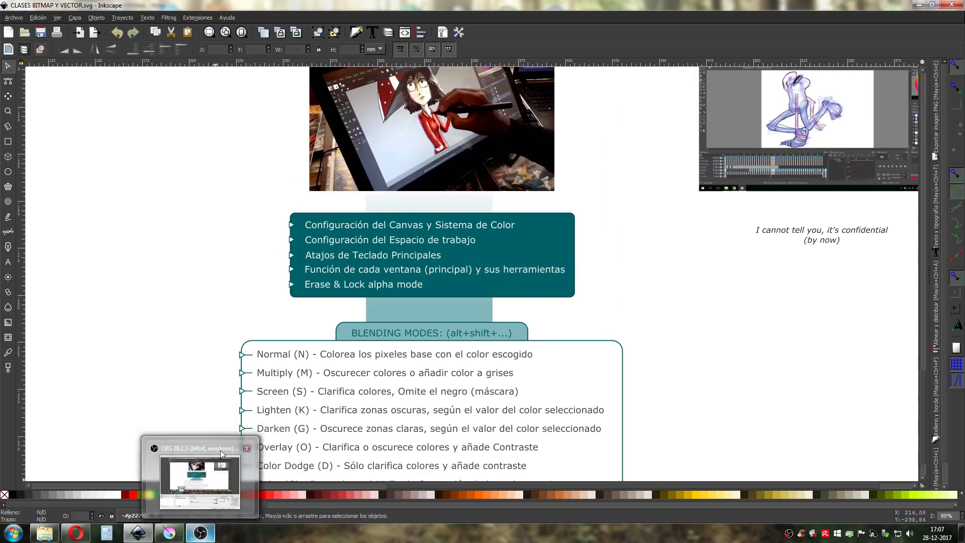
pyautogui.click(202, 533)
pyautogui.click(202, 533)
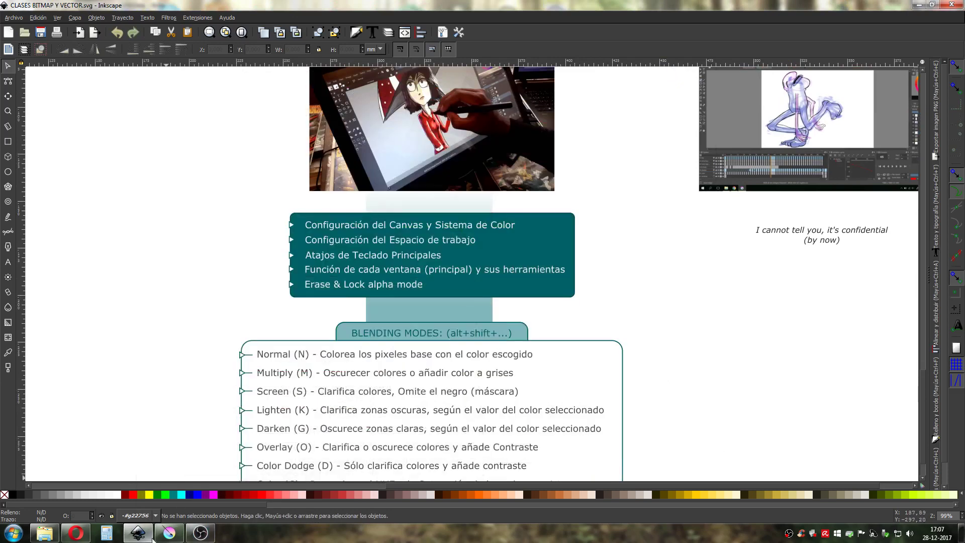
pyautogui.click(170, 533)
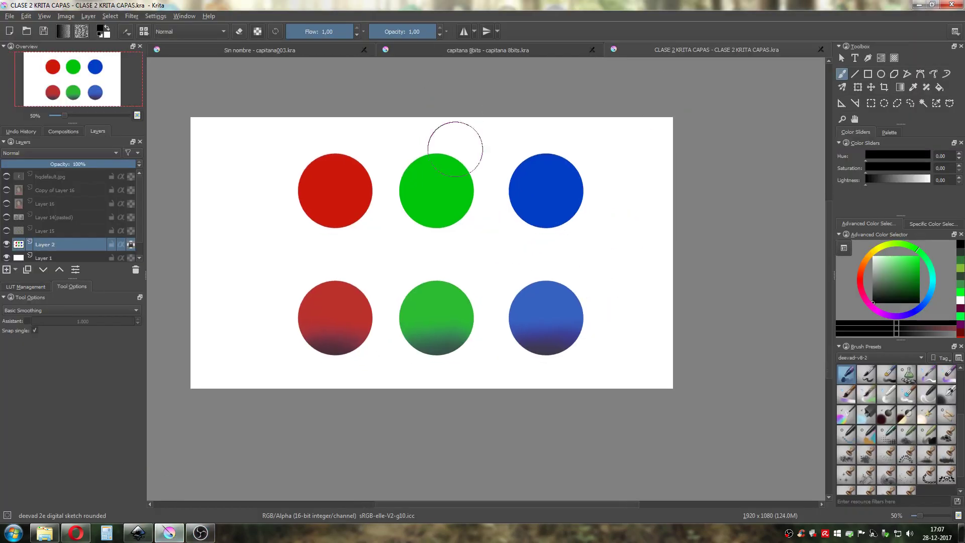
# Create a 1280 × 720 px document at 150 ppi in CMYK/Alpha with 16-bit integer depth and the Chemical proof profile.
pyautogui.hotkey('ctrl', 'n')
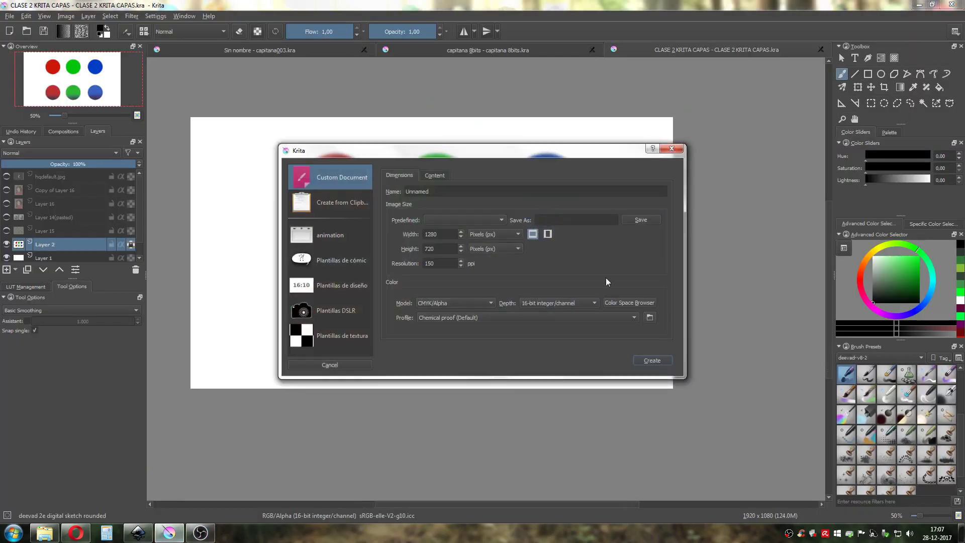
pyautogui.click(654, 360)
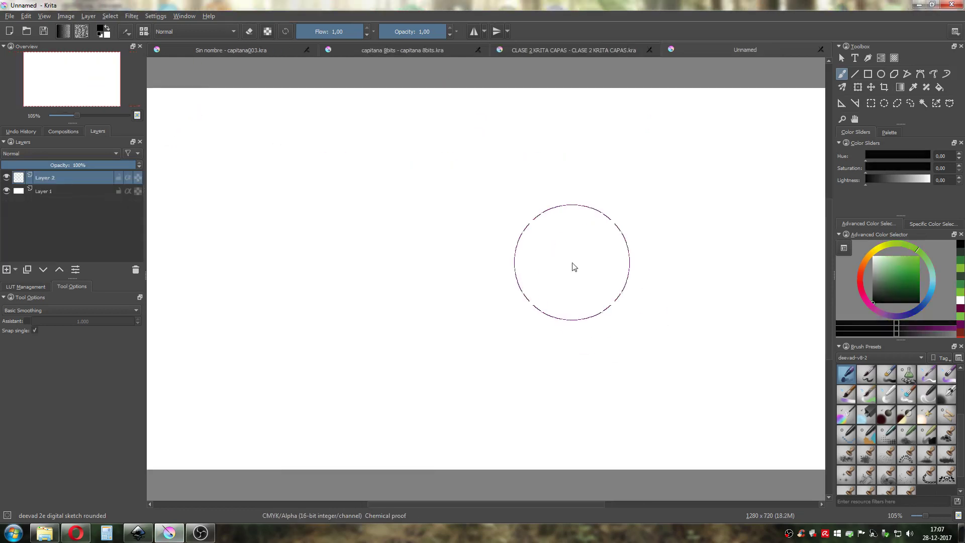
pyautogui.moveTo(642, 261); pyautogui.dragTo(568, 278)
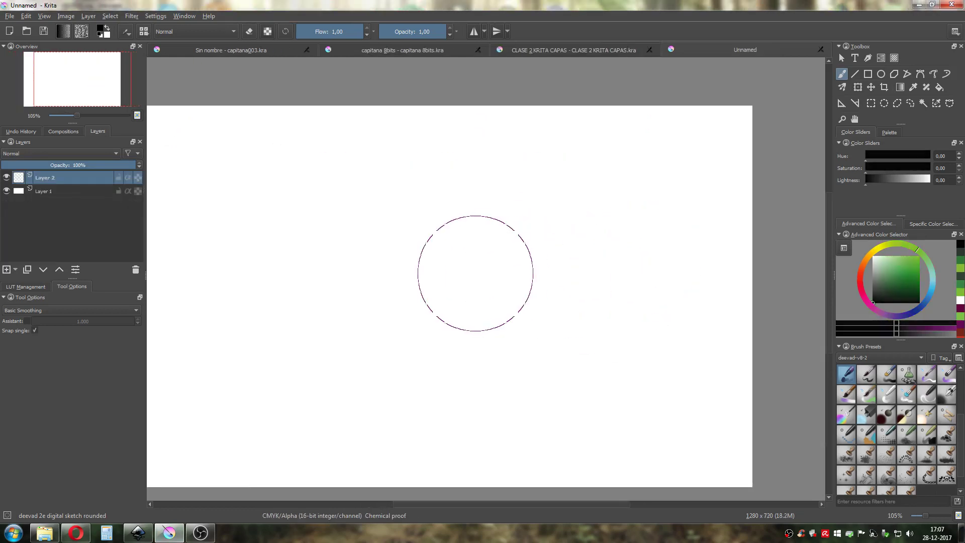
pyautogui.scroll(-1, 476, 274)
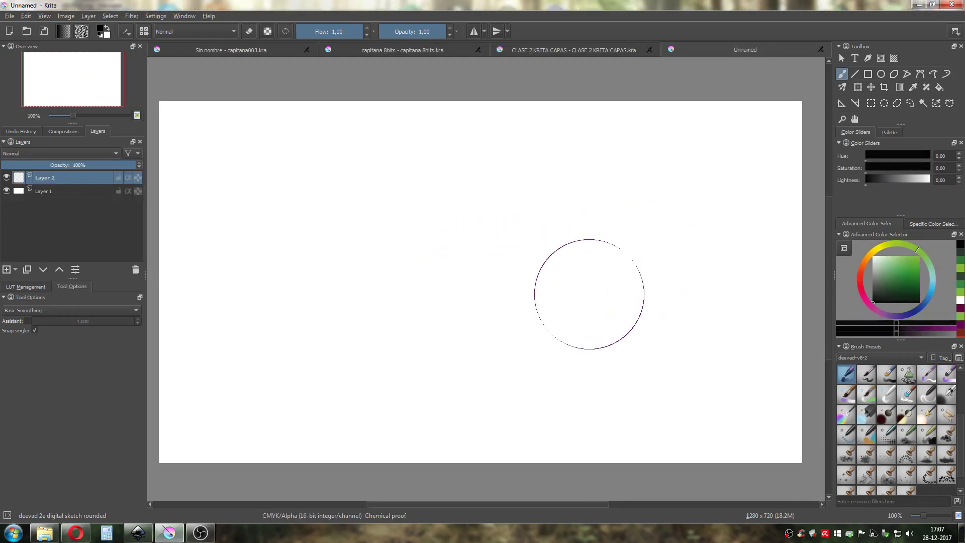
pyautogui.scroll(-1, 588, 283)
pyautogui.moveTo(622, 314); pyautogui.dragTo(608, 297)
pyautogui.scroll(1, 588, 291)
pyautogui.scroll(-1, 590, 290)
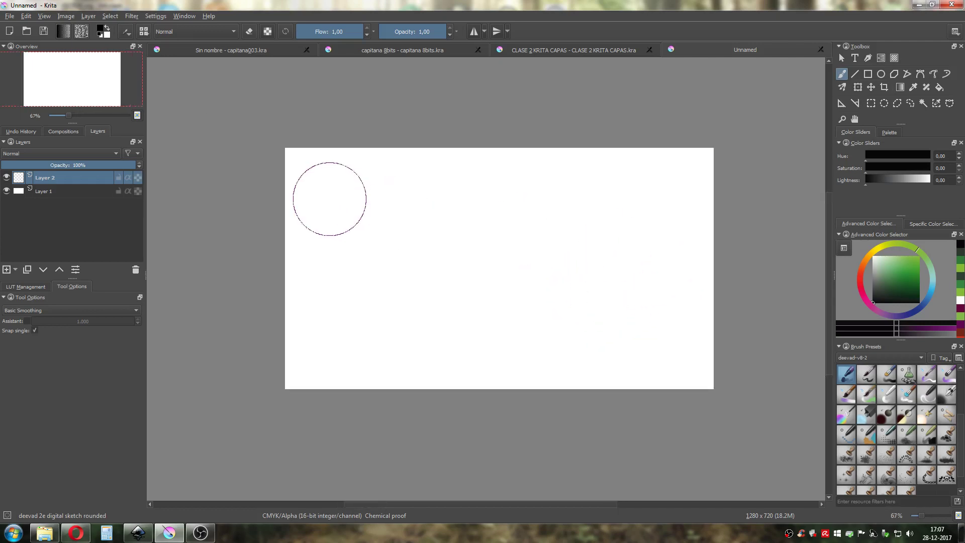
# Load the Dibujo workspace.
pyautogui.click(959, 36)
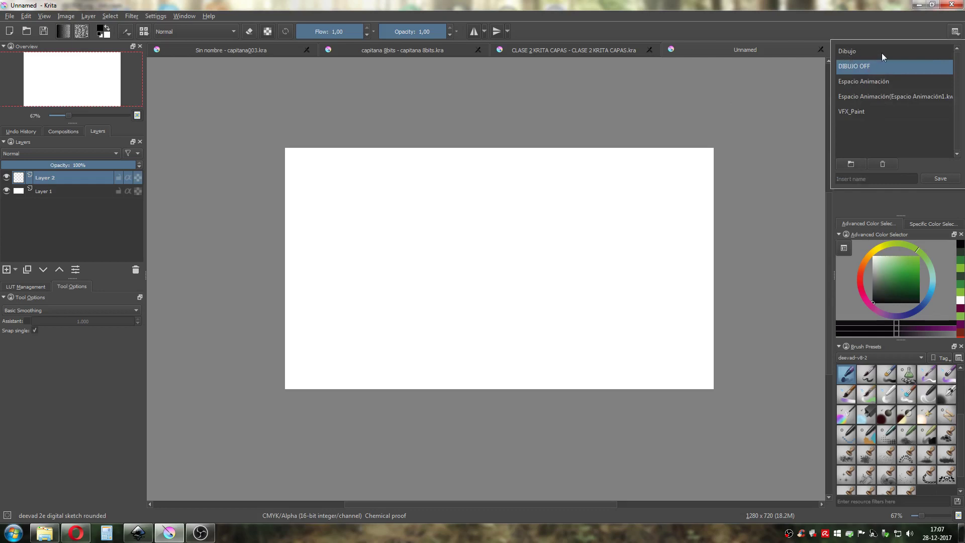
pyautogui.click(848, 52)
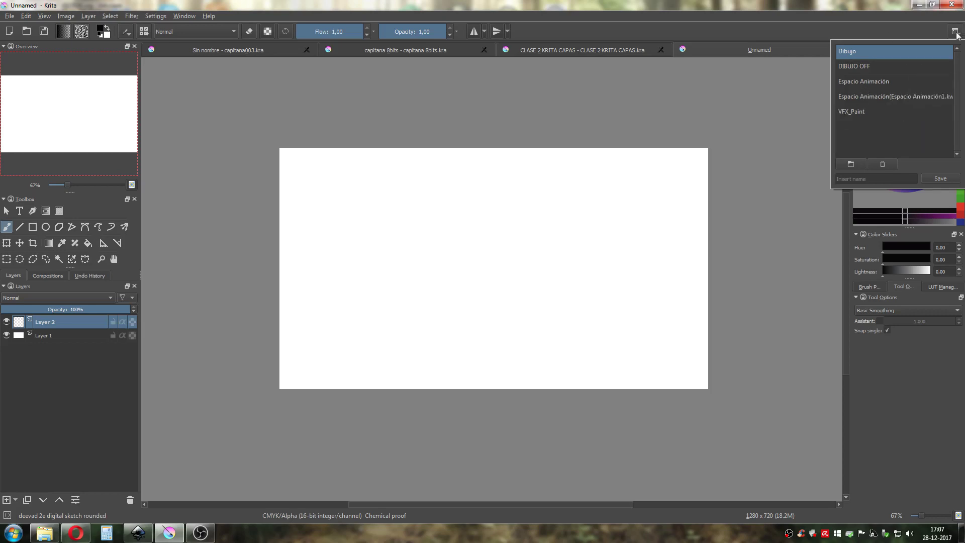
pyautogui.click(871, 30)
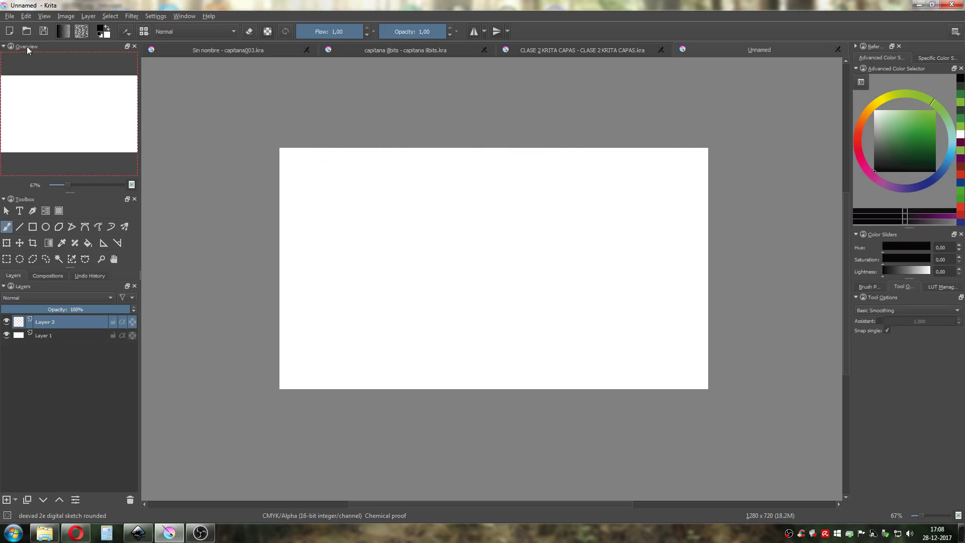
# Detach the Overview and Advanced Color Selector dockers, and group Overview with the Specific Color Selector.
pyautogui.moveTo(27, 48); pyautogui.dragTo(370, 137)
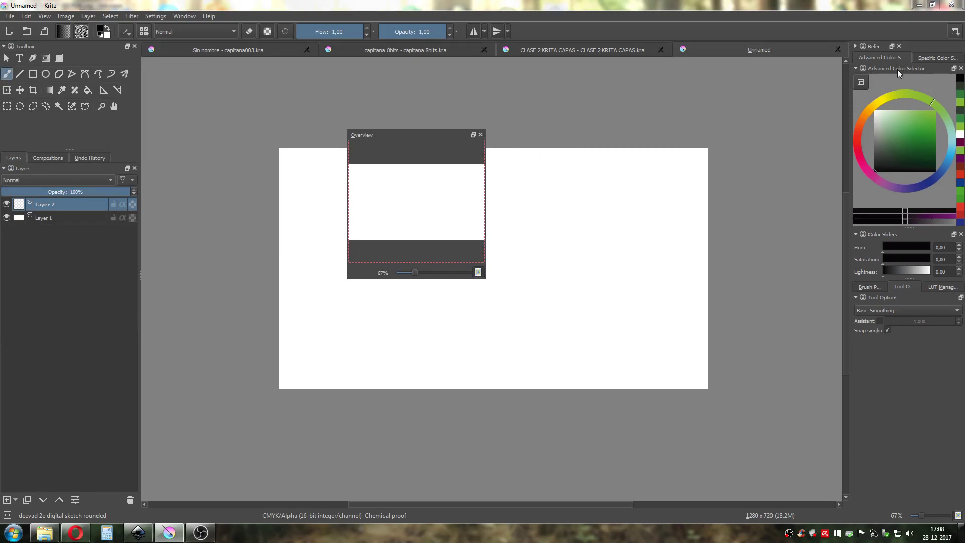
pyautogui.moveTo(900, 72); pyautogui.dragTo(564, 107)
pyautogui.moveTo(365, 138); pyautogui.dragTo(900, 80)
# Alternate between the grouped Specific Color Selector and Overview dockers, and dock the Advanced Color Selector above the Toolbox.
pyautogui.click(919, 60)
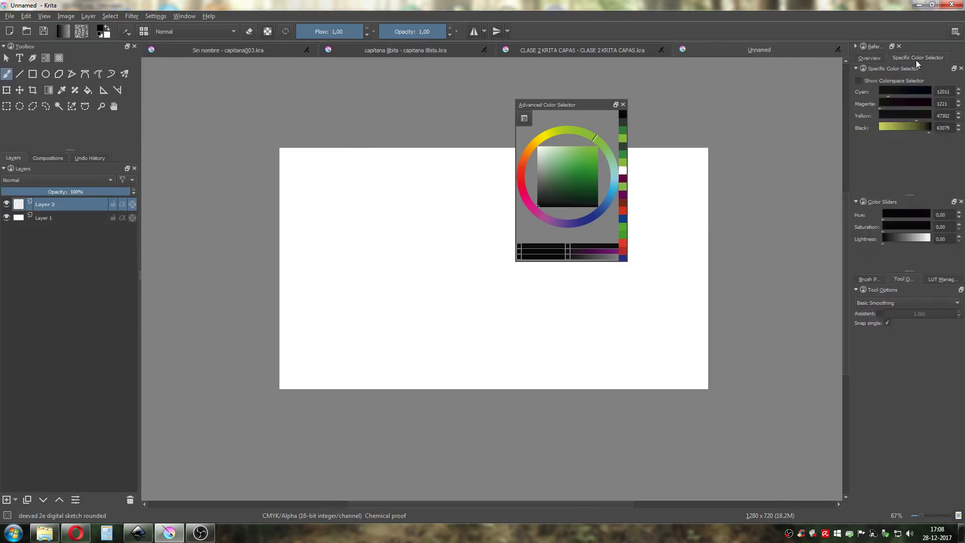
pyautogui.click(882, 59)
pyautogui.click(917, 59)
pyautogui.click(876, 59)
pyautogui.click(913, 59)
pyautogui.click(874, 58)
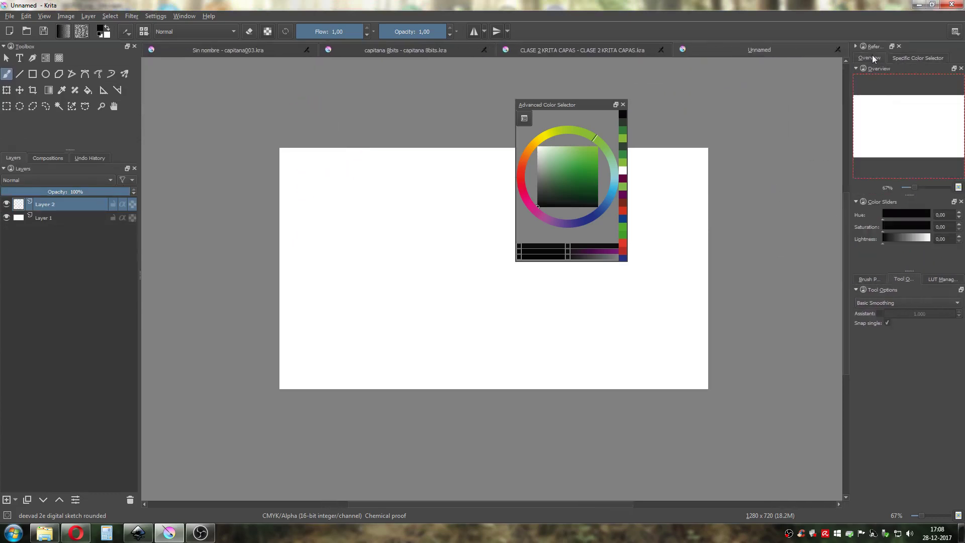
pyautogui.moveTo(586, 108); pyautogui.dragTo(75, 50)
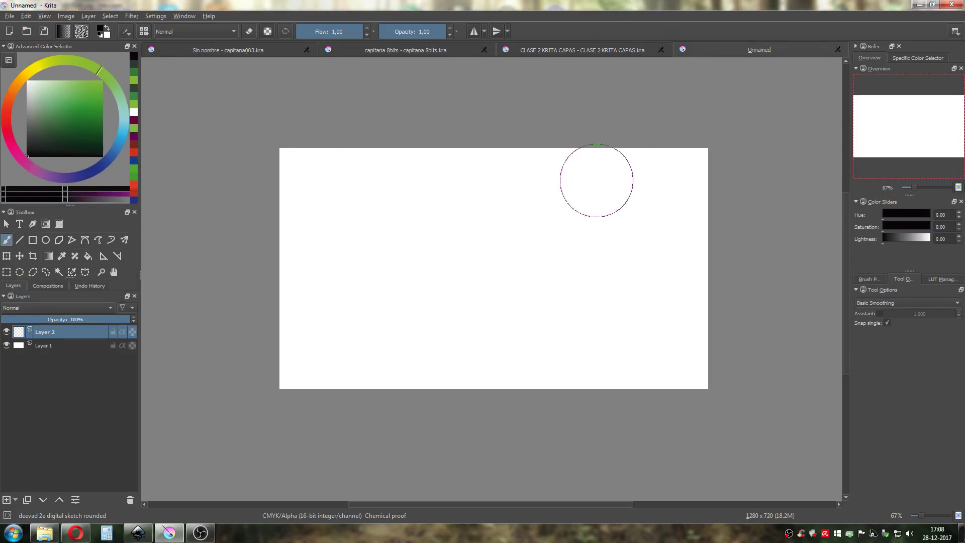
# Show the Channels docker, float it over the canvas, and close it.
pyautogui.rightClick(702, 33)
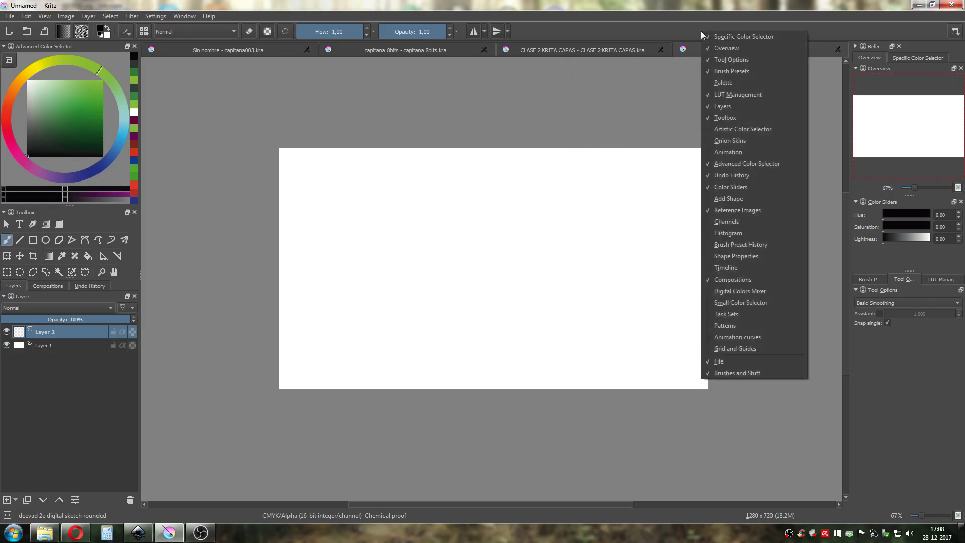
pyautogui.rightClick(677, 32)
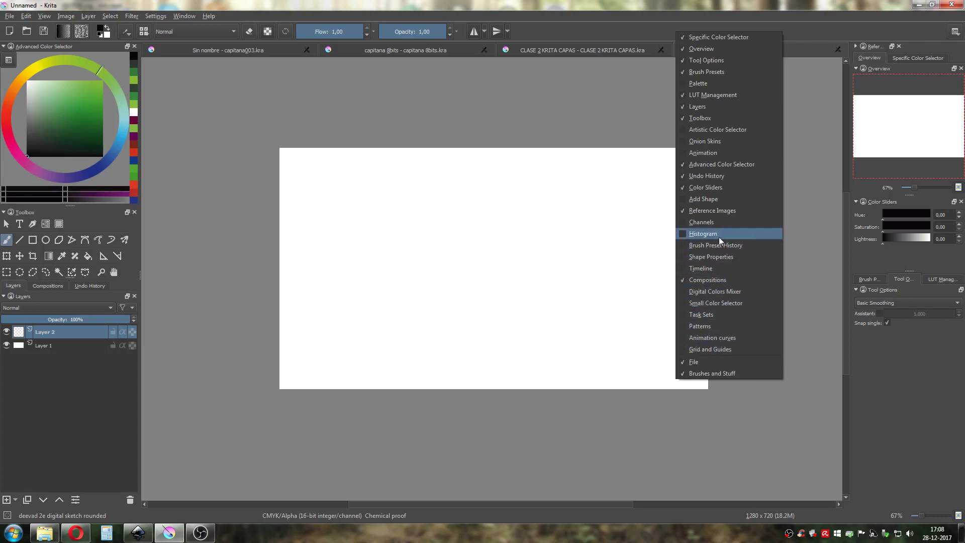
pyautogui.click(711, 222)
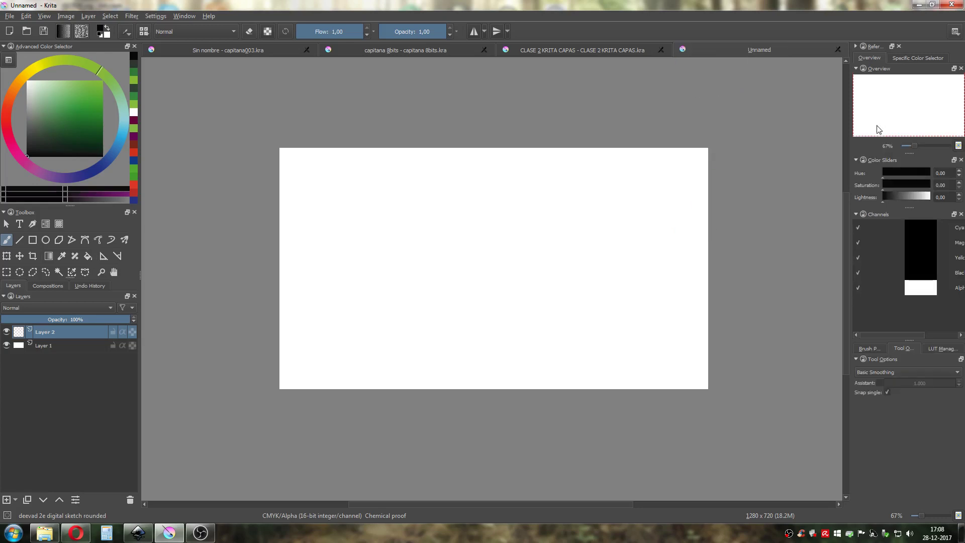
pyautogui.moveTo(883, 217); pyautogui.dragTo(242, 116)
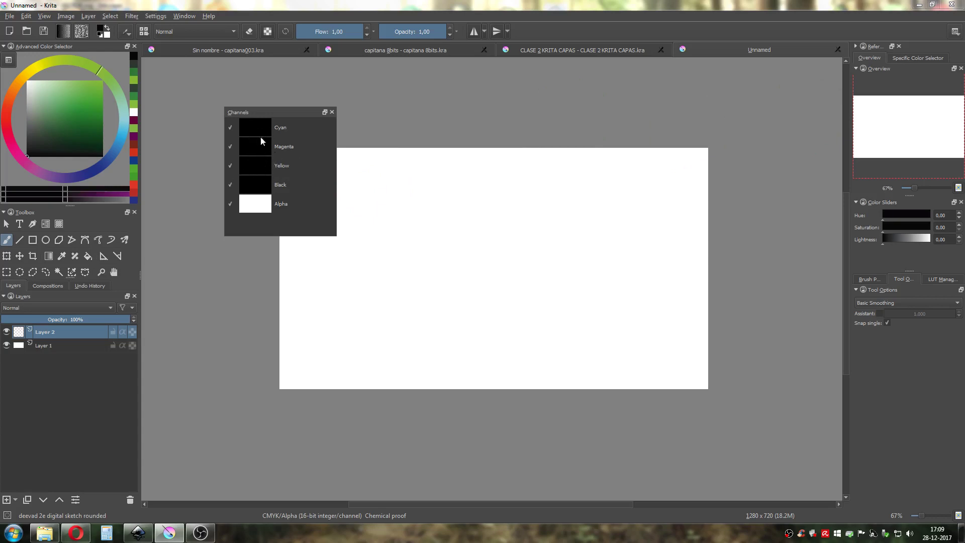
pyautogui.moveTo(271, 117); pyautogui.dragTo(421, 170)
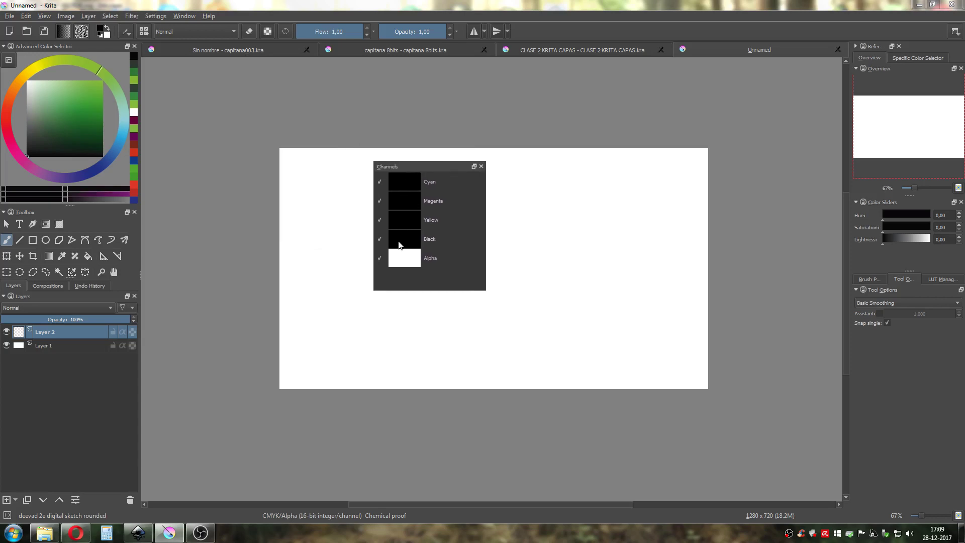
pyautogui.click(482, 168)
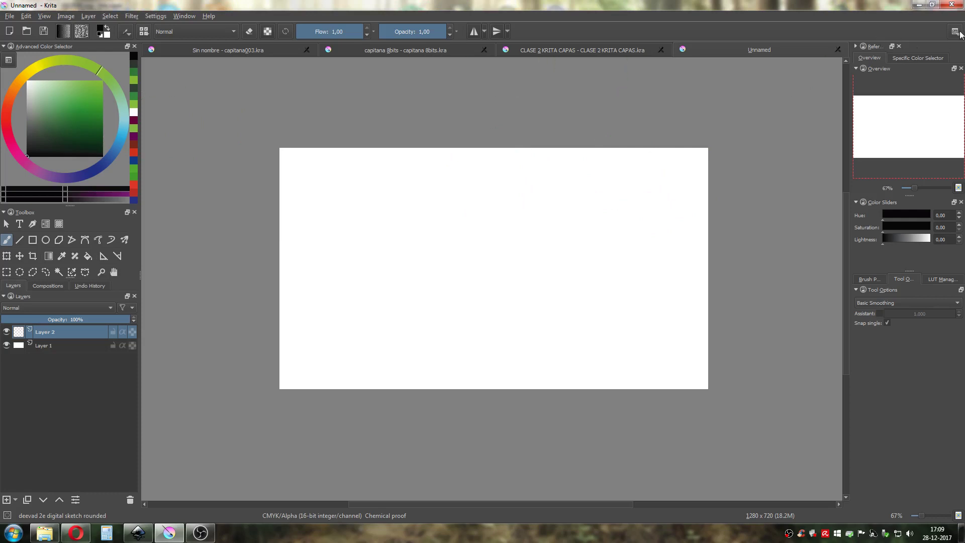
# Enter and clear the sample workspace name "sdfasdfsadf" without saving it, and load the DIBUJO OFF workspace.
pyautogui.click(955, 32)
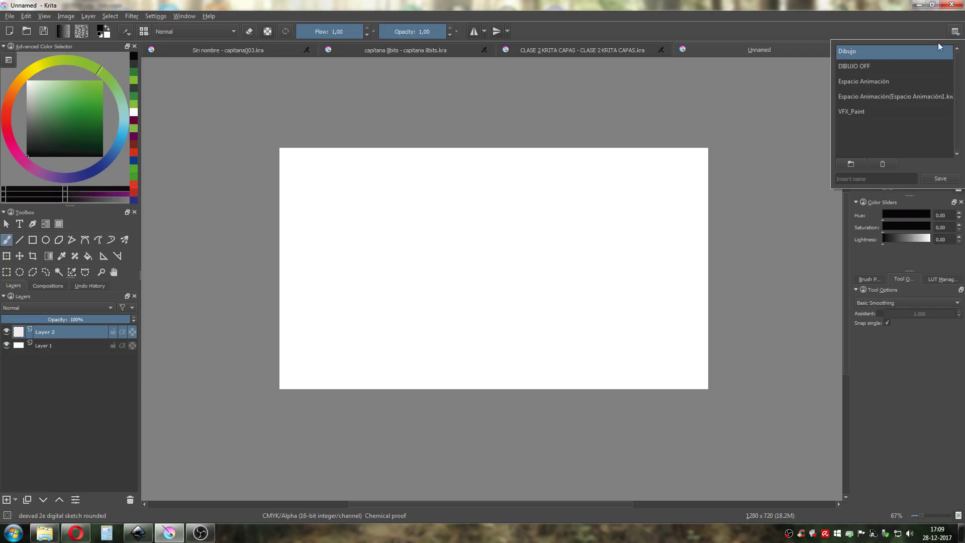
pyautogui.click(859, 180)
pyautogui.write('sdfasdfsadf')
pyautogui.moveTo(874, 179); pyautogui.dragTo(833, 180)
pyautogui.press('BackSpace')
pyautogui.click(854, 66)
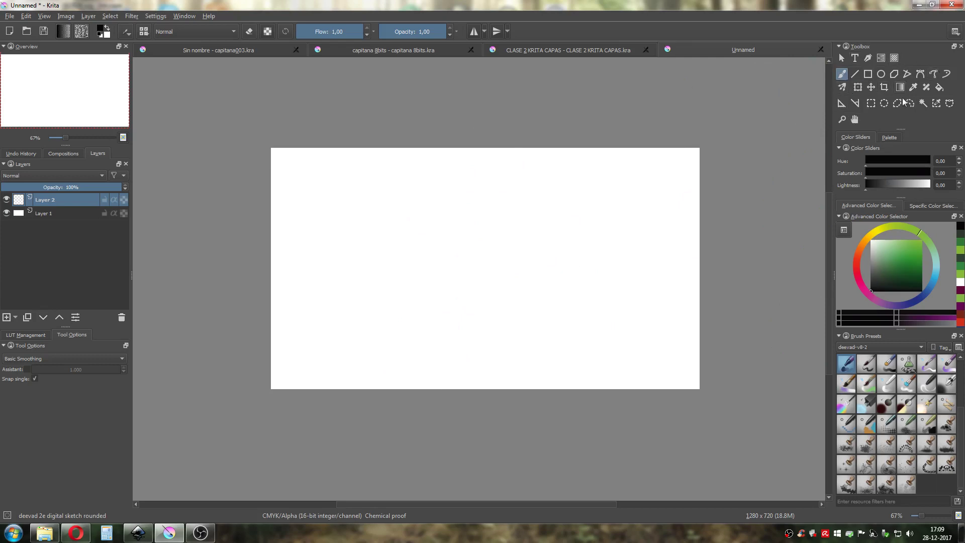
# Sample Toolbox tools including Line, Rectangle, Elliptical Selection, Gradient and Freehand Brush, finishing on the shape selection tool.
pyautogui.click(855, 74)
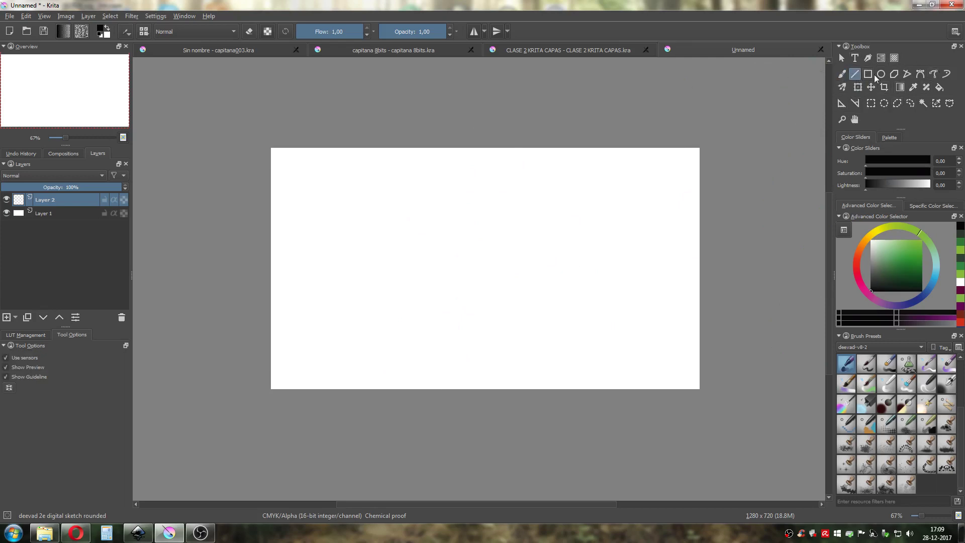
pyautogui.click(868, 75)
pyautogui.click(838, 76)
pyautogui.click(842, 59)
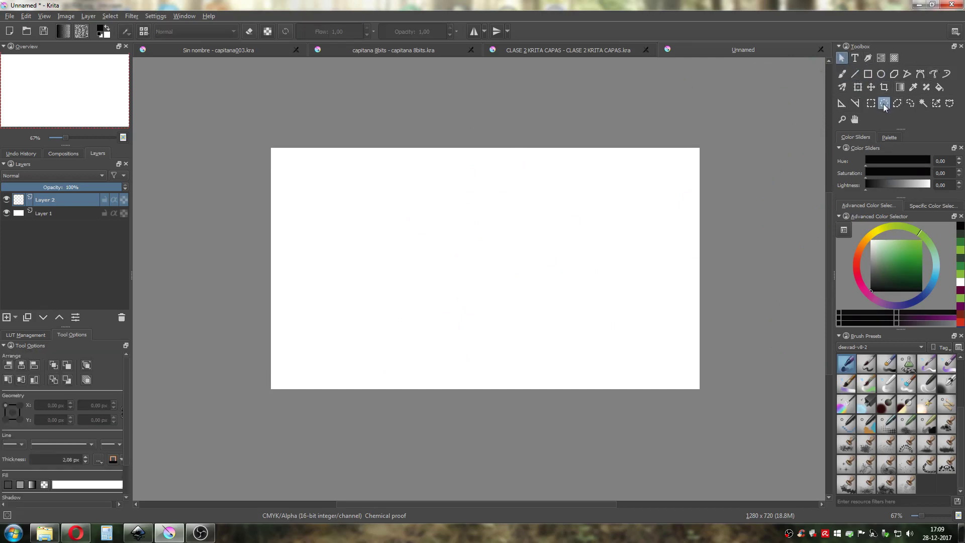
pyautogui.click(884, 103)
pyautogui.click(900, 88)
pyautogui.click(841, 75)
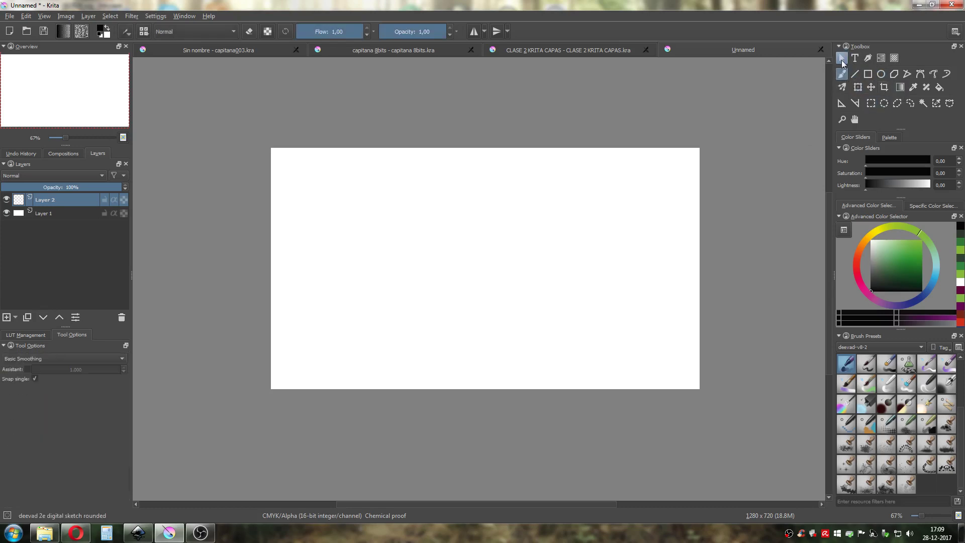
pyautogui.click(842, 59)
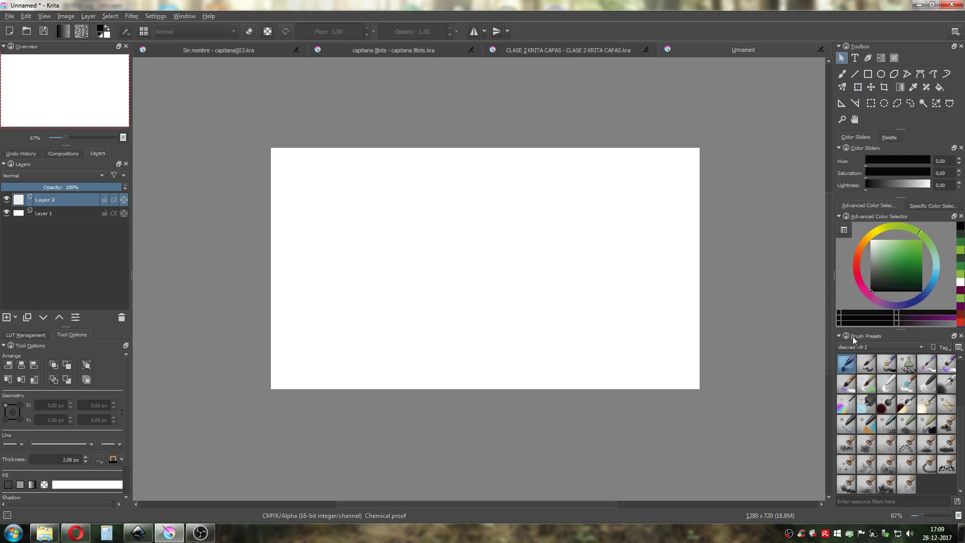
# Filter the brush presets by the Mix tag, and change the filter to the Circle tag.
pyautogui.click(920, 347)
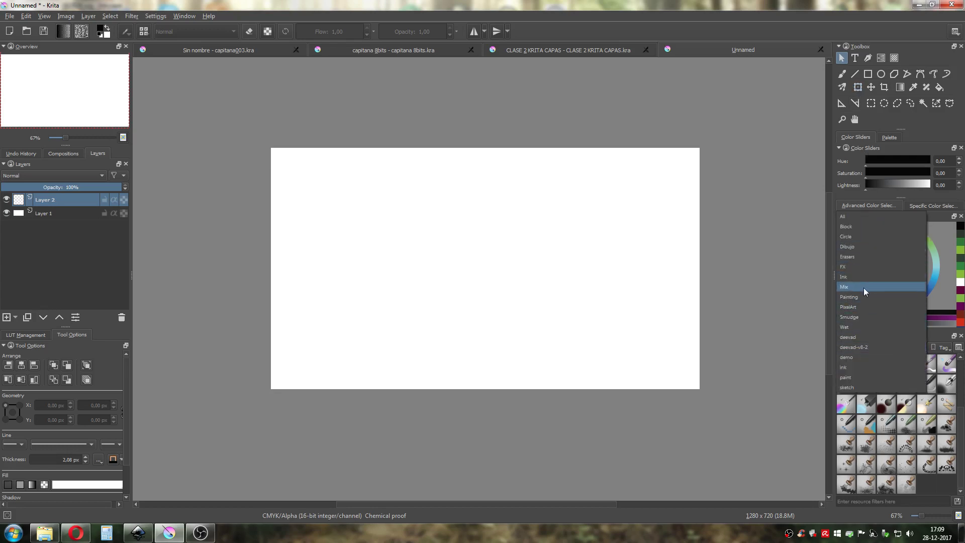
pyautogui.click(863, 287)
pyautogui.click(899, 346)
pyautogui.click(861, 300)
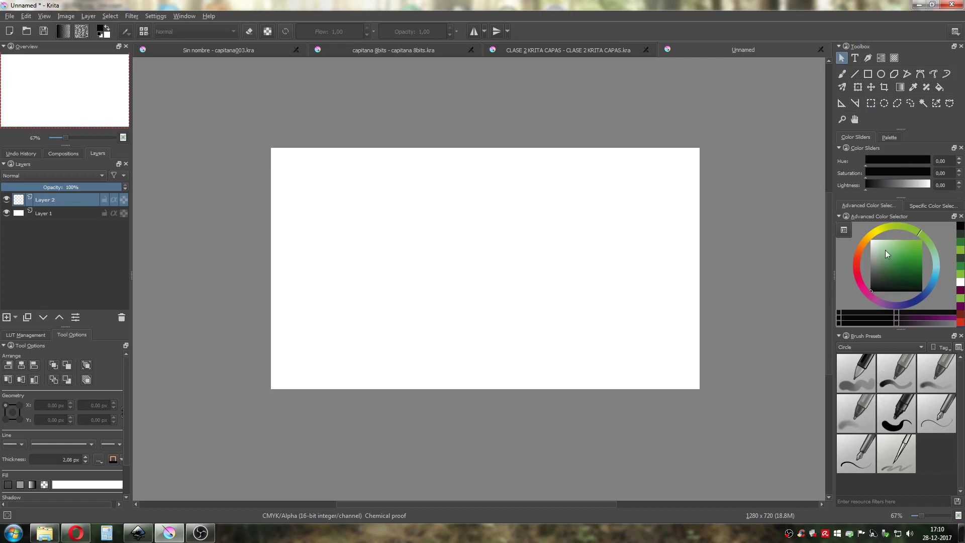
# Show the Palette docker, return to Color Sliders, and select the Basic_circle brush preset.
pyautogui.click(889, 138)
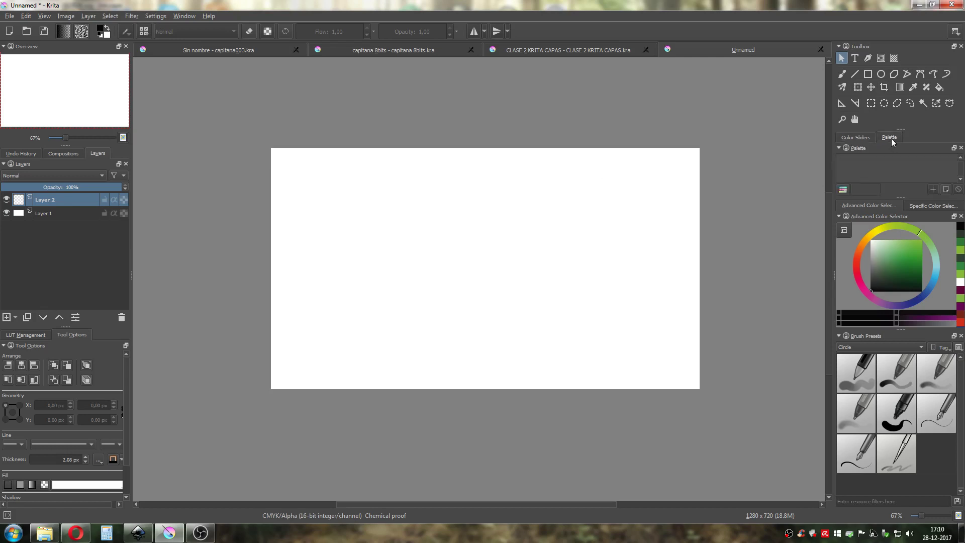
pyautogui.click(864, 141)
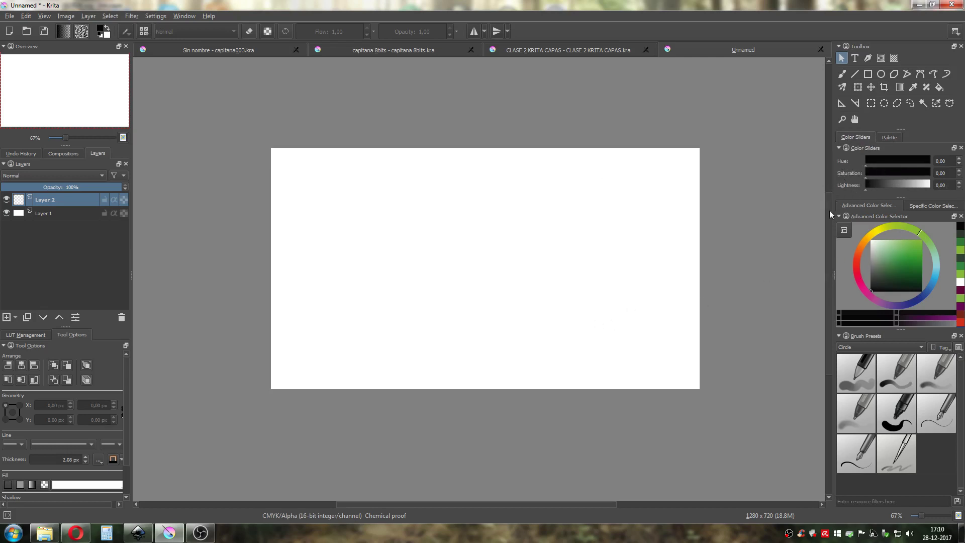
pyautogui.click(859, 379)
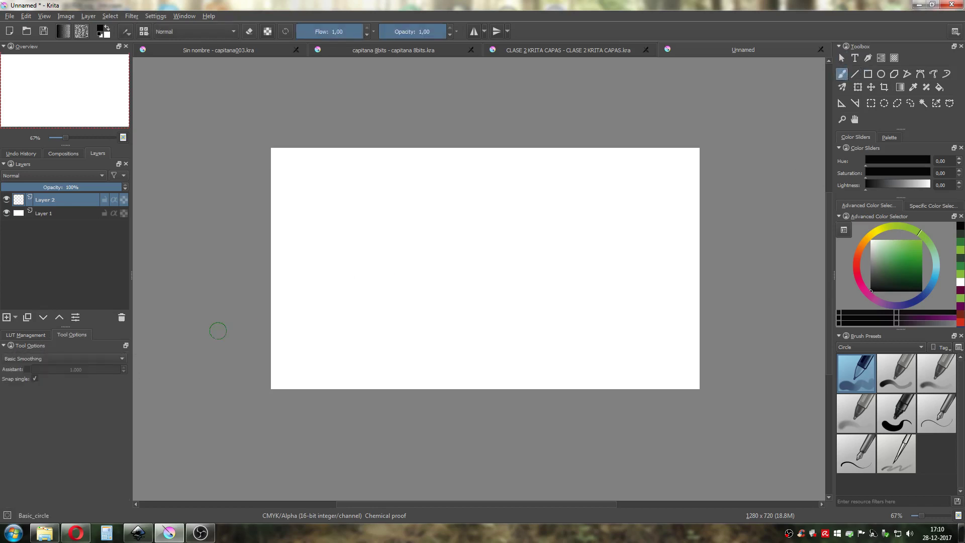
# Draw a wavy test stroke with the brush Assistant enabled at 102, and another stroke above it with the Assistant disabled.
pyautogui.click(27, 369)
pyautogui.moveTo(35, 369)
pyautogui.mouseDown()
pyautogui.moveTo(67, 370)
pyautogui.moveTo(40, 369)
pyautogui.mouseUp()
pyautogui.moveTo(310, 309)
pyautogui.mouseDown()
pyautogui.moveTo(447, 285)
pyautogui.moveTo(539, 240)
pyautogui.moveTo(585, 248)
pyautogui.mouseUp()
pyautogui.click(26, 370)
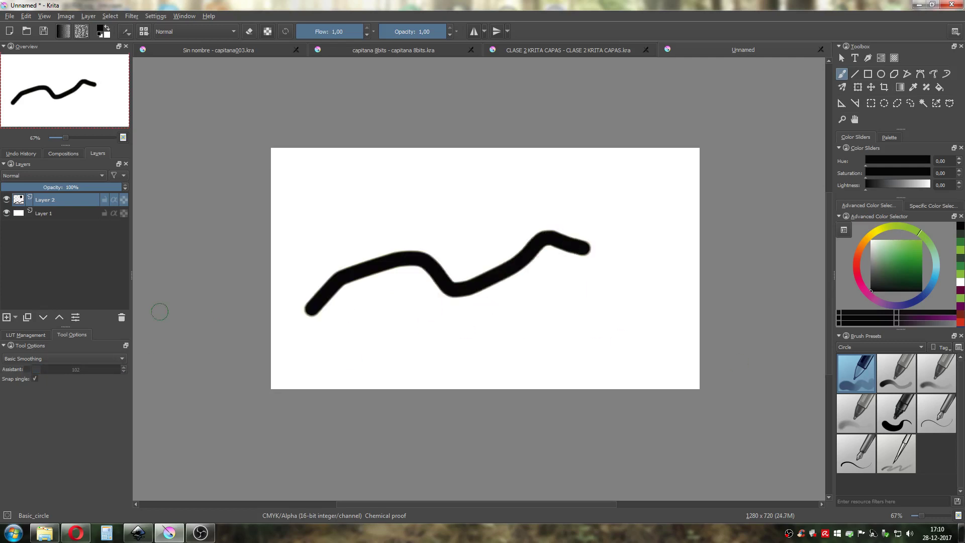
pyautogui.moveTo(392, 219)
pyautogui.mouseDown()
pyautogui.moveTo(444, 232)
pyautogui.moveTo(602, 206)
pyautogui.mouseUp()
# Enable the brush Assistant at its maximum of 1.000, draw a wavy stroke across the lower canvas, and disable the Assistant.
pyautogui.click(25, 370)
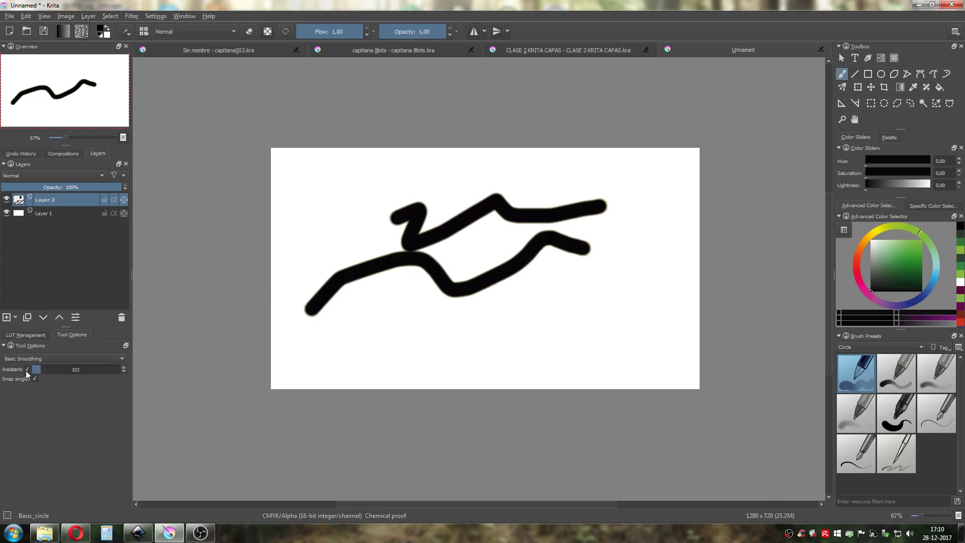
pyautogui.moveTo(45, 369); pyautogui.dragTo(123, 370)
pyautogui.moveTo(324, 360)
pyautogui.mouseDown()
pyautogui.moveTo(558, 349)
pyautogui.moveTo(636, 265)
pyautogui.mouseUp()
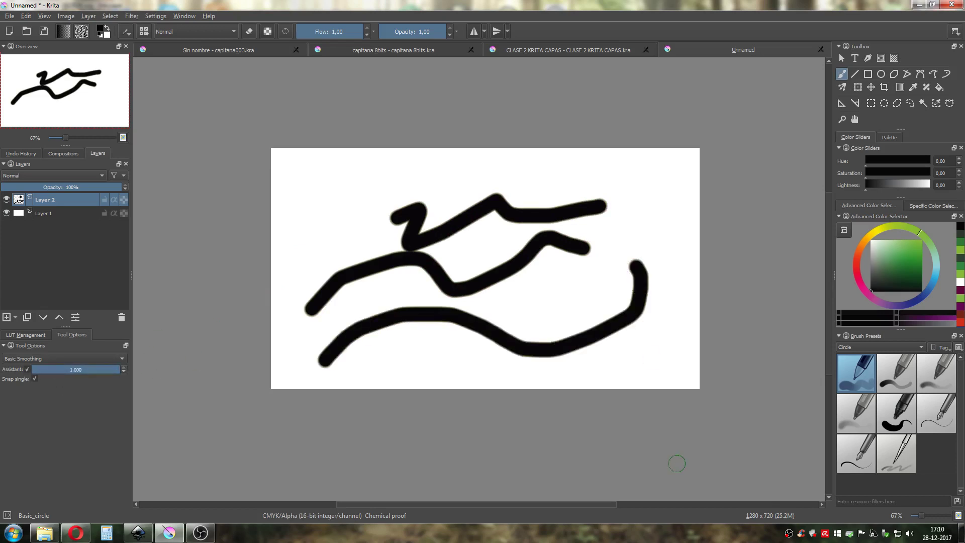
pyautogui.click(24, 369)
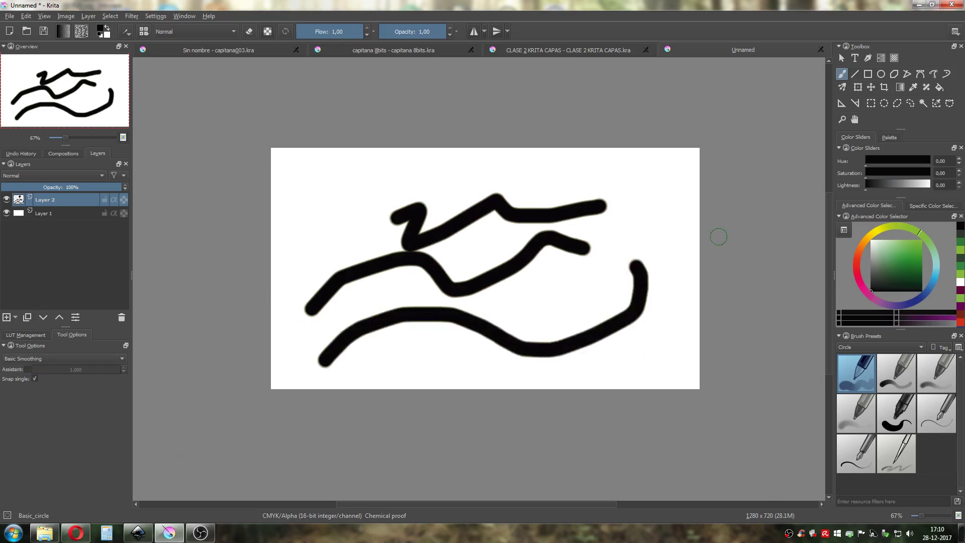
# Undo the three test strokes on the canvas.
pyautogui.hotkey('ctrl', 'z')
pyautogui.hotkey('ctrl', 'z')
pyautogui.hotkey('ctrl', 'z')
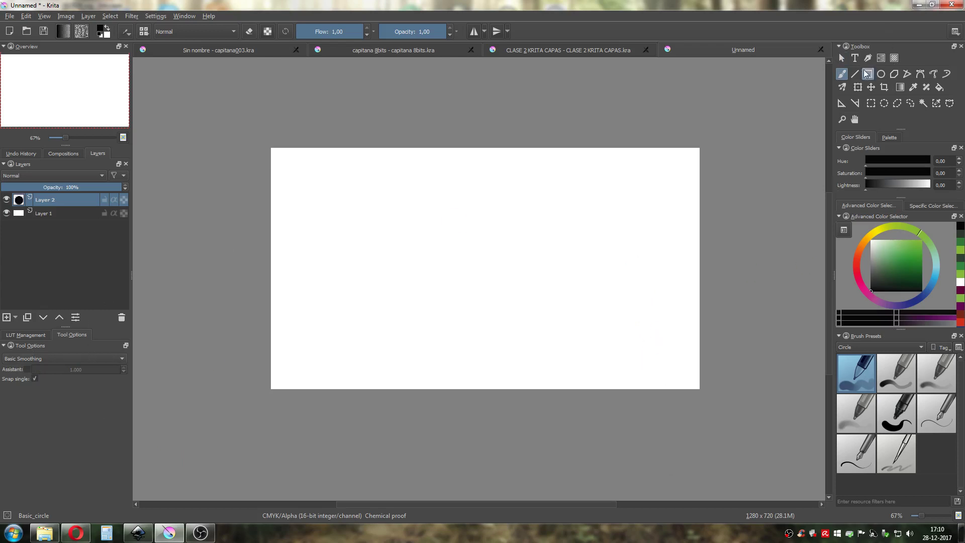
# Start the Transform tool on Layer 2, try moving the black circle to the canvas centre, and switch to Perspective mode.
pyautogui.click(859, 87)
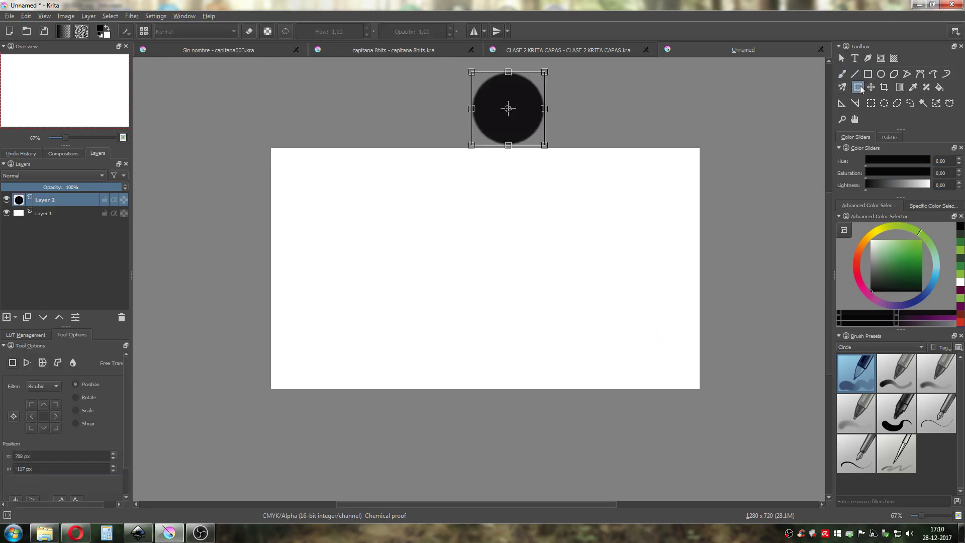
pyautogui.moveTo(520, 114); pyautogui.dragTo(483, 267)
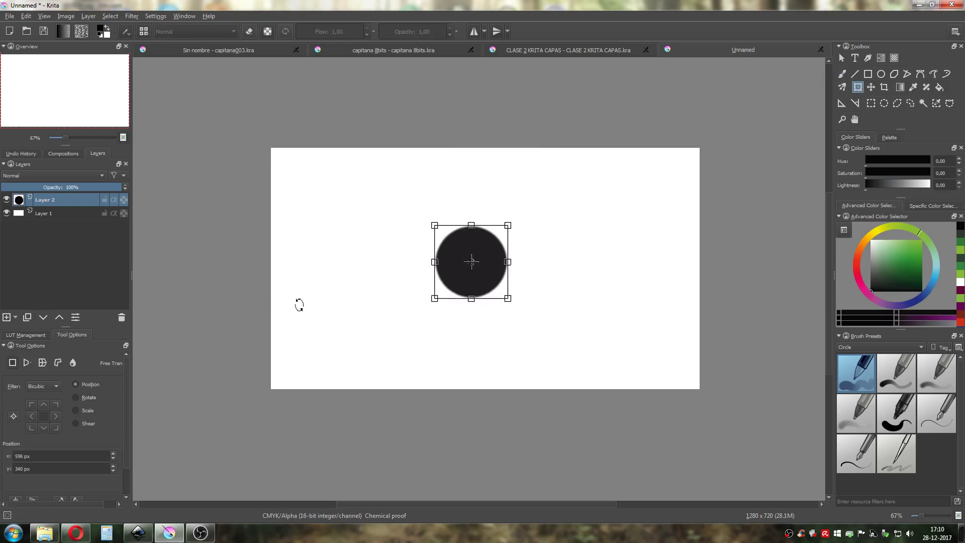
pyautogui.click(55, 388)
pyautogui.click(28, 362)
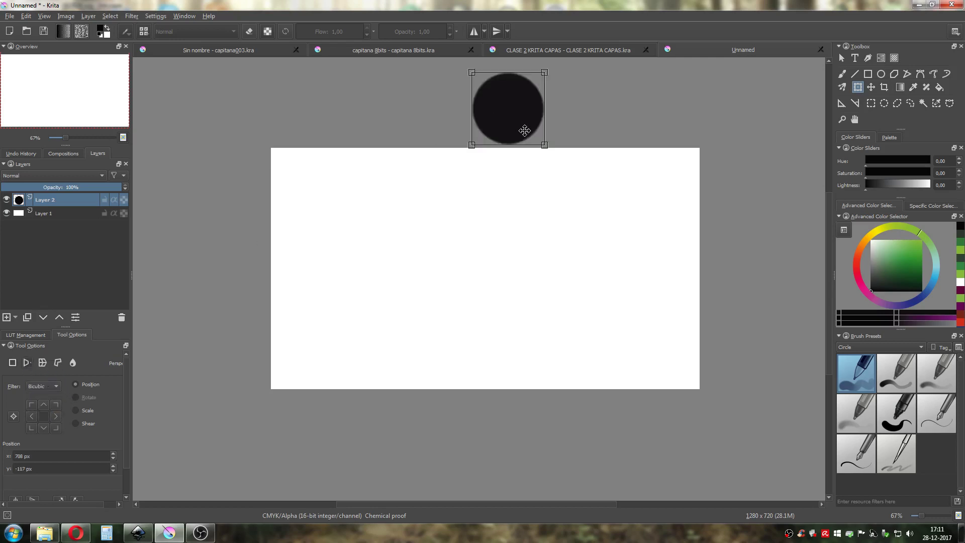
# Try the Warp mode on the black circle, pulling its control points outward and pushing its lower edge inward.
pyautogui.click(42, 363)
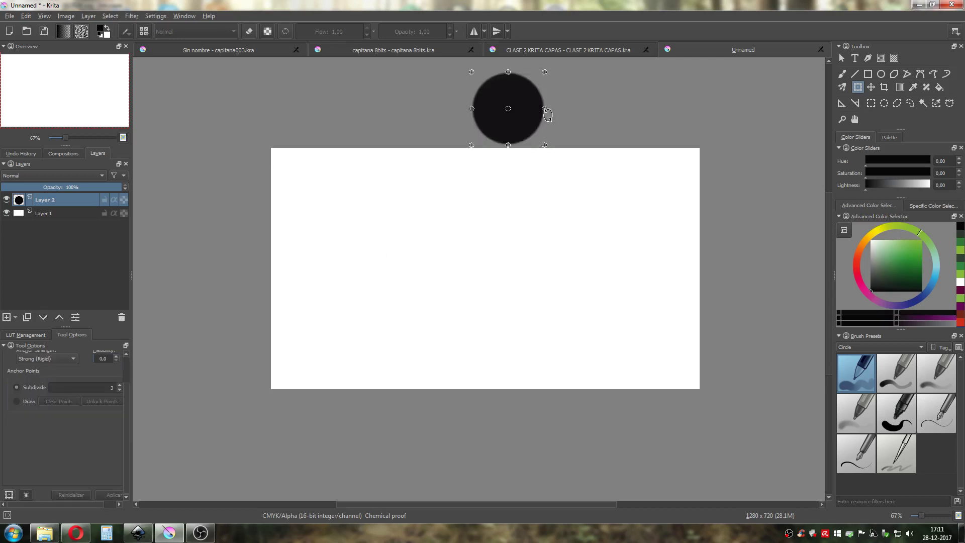
pyautogui.moveTo(508, 109); pyautogui.dragTo(632, 113)
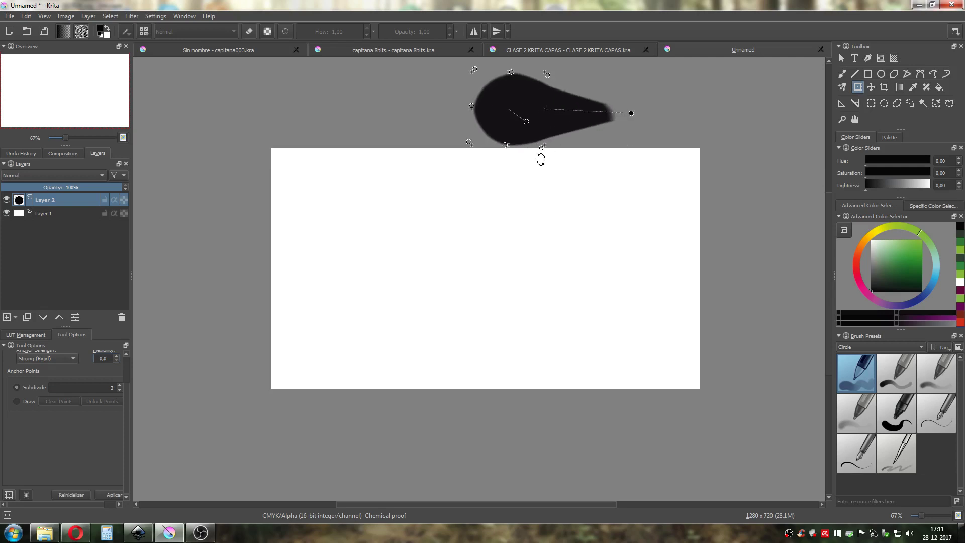
pyautogui.moveTo(543, 146); pyautogui.dragTo(552, 205)
pyautogui.moveTo(505, 145); pyautogui.dragTo(511, 127)
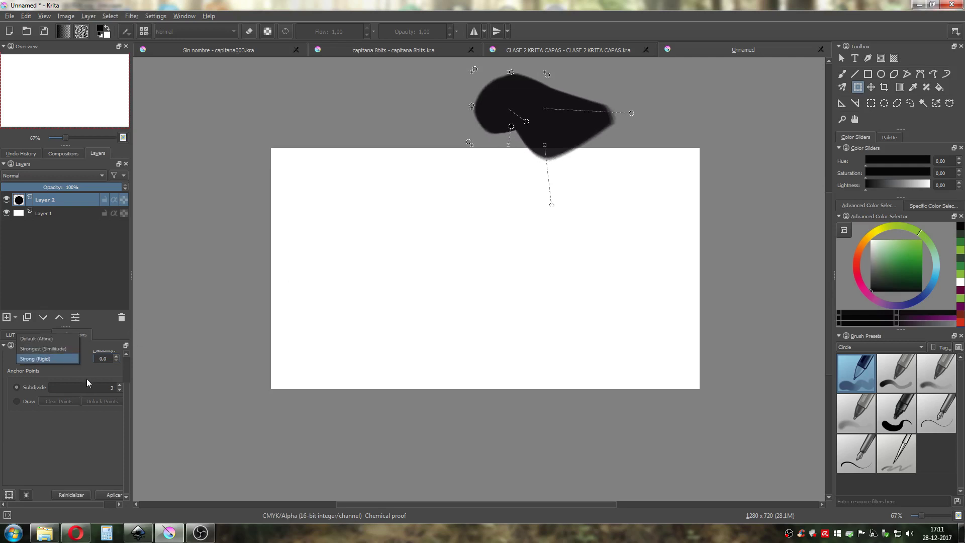
# Try the Cage transform mode by placing a point near the circle, and try a drag in Liquify mode.
pyautogui.scroll(2, 88, 377)
pyautogui.click(58, 362)
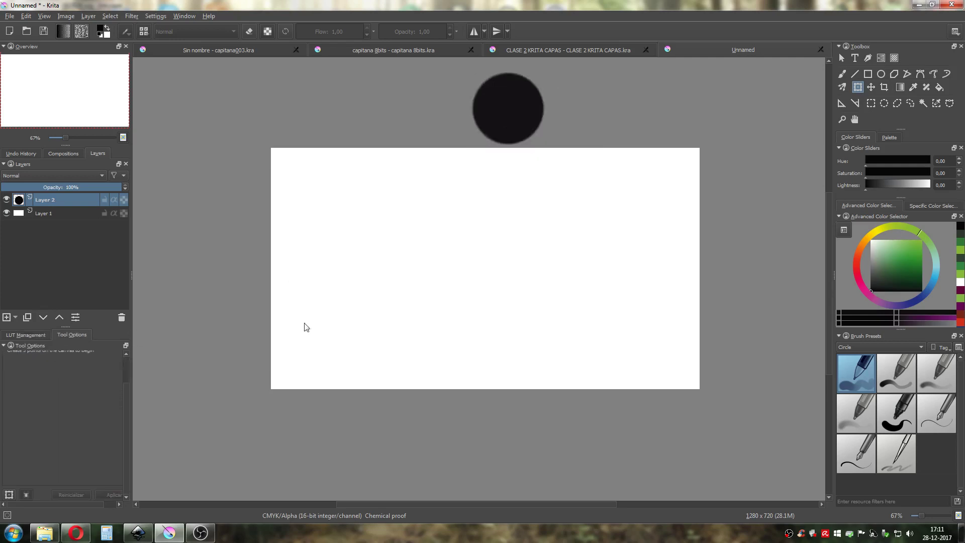
pyautogui.click(589, 139)
pyautogui.scroll(2, 59, 376)
pyautogui.click(73, 362)
pyautogui.moveTo(503, 177)
pyautogui.mouseDown()
pyautogui.moveTo(529, 118)
pyautogui.moveTo(555, 147)
pyautogui.moveTo(580, 132)
pyautogui.moveTo(540, 121)
pyautogui.moveTo(576, 96)
pyautogui.moveTo(528, 101)
pyautogui.moveTo(563, 86)
pyautogui.moveTo(524, 92)
pyautogui.moveTo(559, 107)
pyautogui.moveTo(570, 130)
pyautogui.moveTo(536, 127)
pyautogui.moveTo(538, 152)
pyautogui.moveTo(494, 162)
pyautogui.moveTo(489, 131)
pyautogui.moveTo(447, 147)
pyautogui.moveTo(488, 113)
pyautogui.moveTo(515, 159)
pyautogui.moveTo(471, 286)
pyautogui.moveTo(569, 265)
pyautogui.moveTo(511, 265)
pyautogui.moveTo(537, 264)
pyautogui.mouseUp()
# Use Free Transform to place the black circle mid-canvas as a slanted ellipse, apply it, and activate the shape selection tool.
pyautogui.click(12, 363)
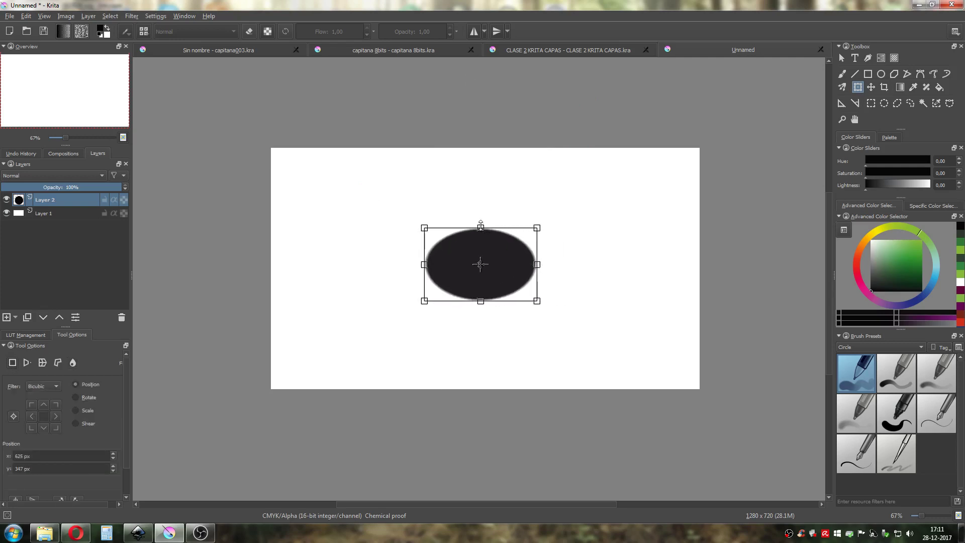
pyautogui.moveTo(481, 223); pyautogui.dragTo(502, 263)
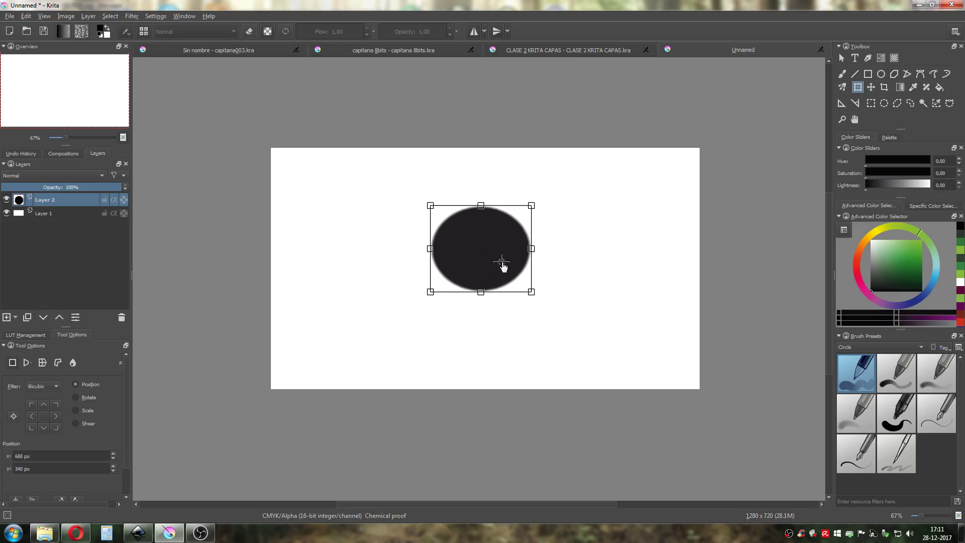
pyautogui.moveTo(538, 316)
pyautogui.mouseDown()
pyautogui.moveTo(565, 276)
pyautogui.moveTo(505, 198)
pyautogui.moveTo(588, 289)
pyautogui.moveTo(540, 308)
pyautogui.mouseUp()
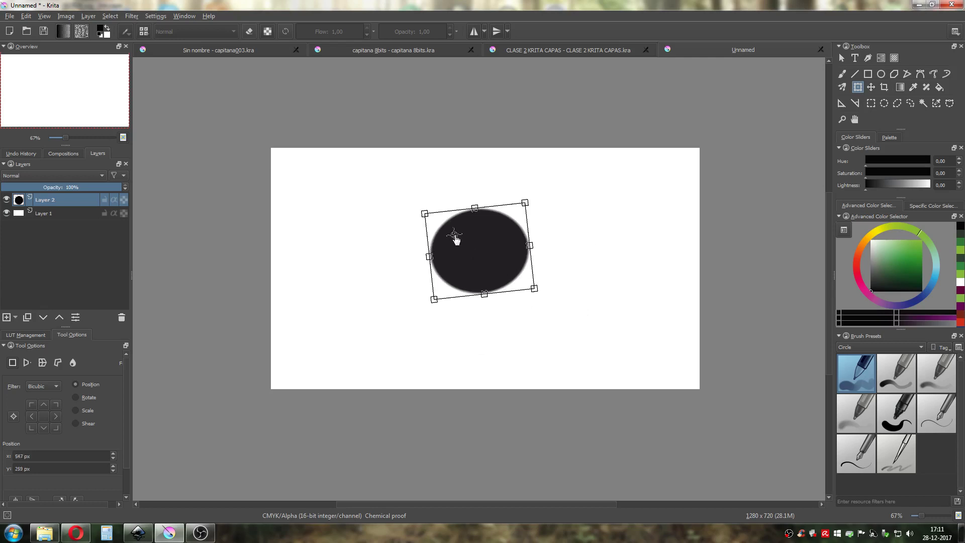
pyautogui.moveTo(404, 208); pyautogui.dragTo(415, 185)
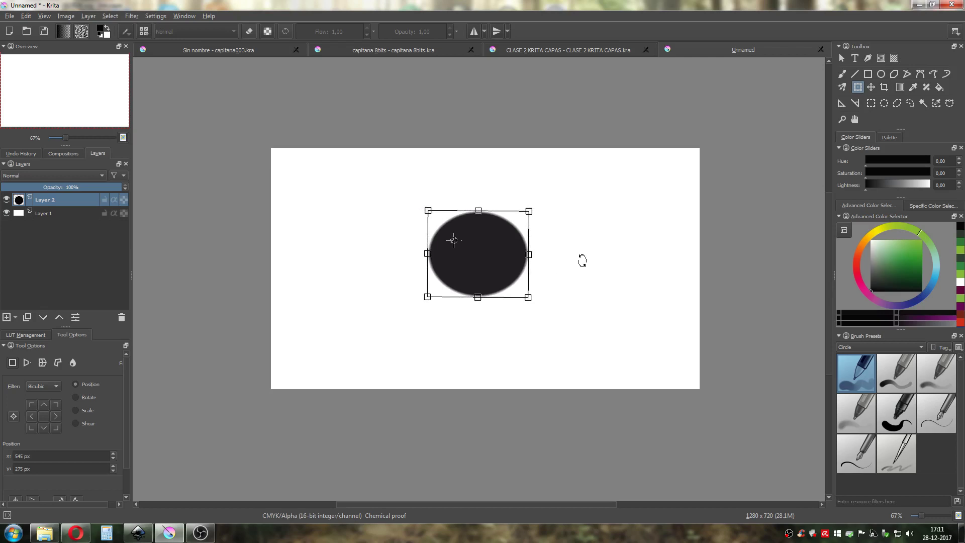
pyautogui.moveTo(577, 263); pyautogui.dragTo(437, 302)
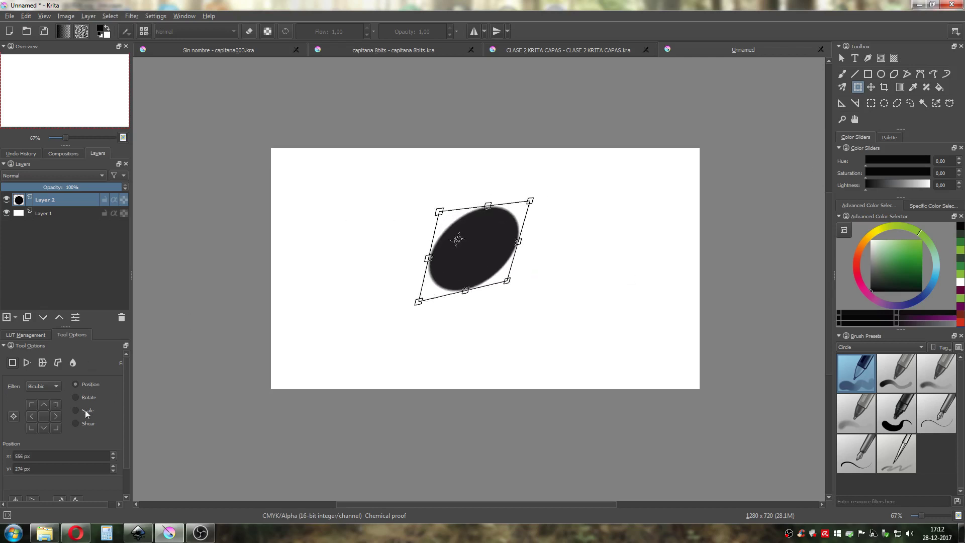
pyautogui.click(913, 87)
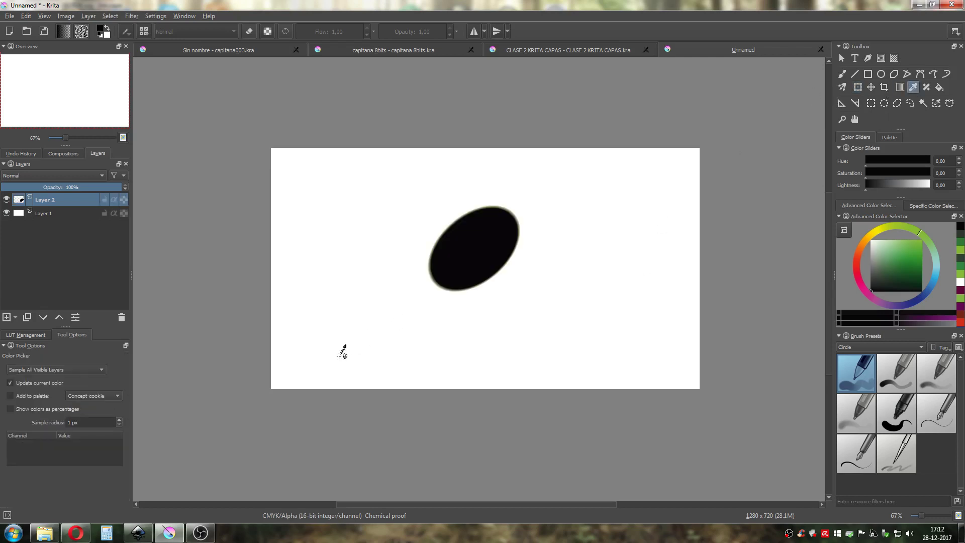
pyautogui.click(842, 58)
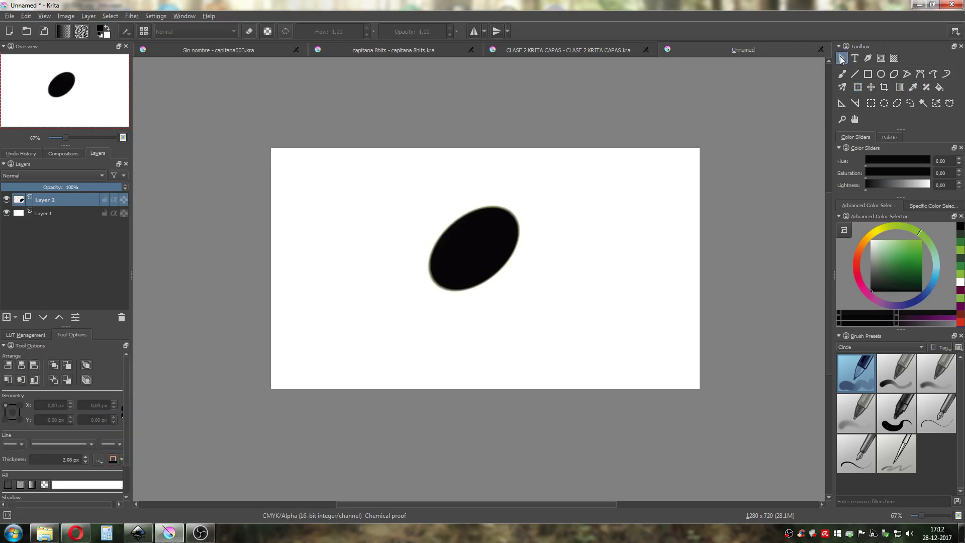
# Switch to Inkscape to check the class topic list, and return to Krita.
pyautogui.click(137, 533)
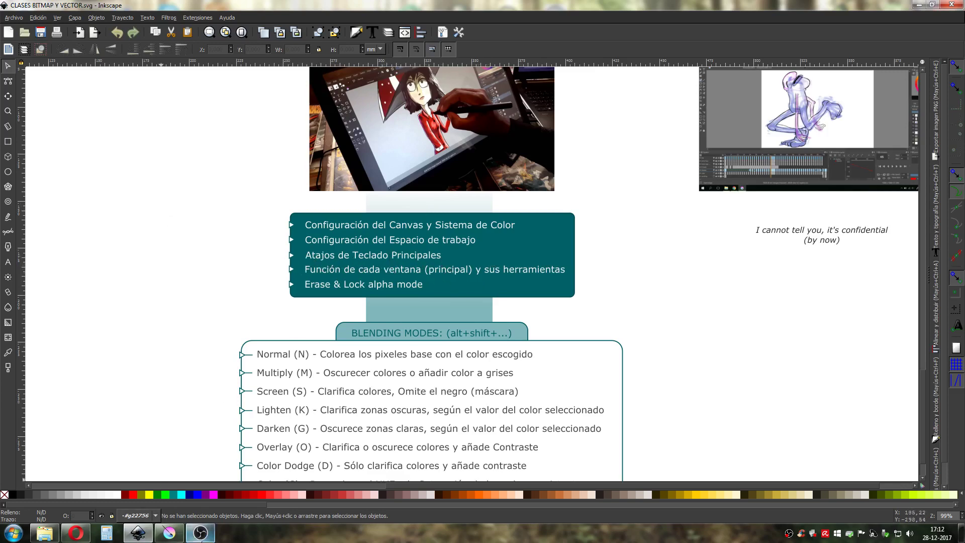
pyautogui.click(169, 533)
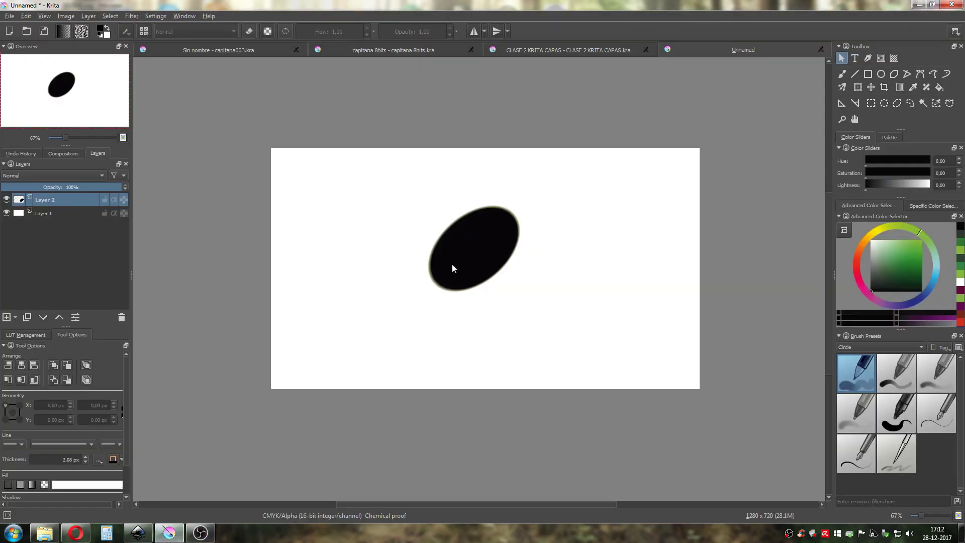
# Demonstrate panning by moving the canvas around the view in several directions.
pyautogui.moveTo(589, 232); pyautogui.dragTo(556, 292)
pyautogui.moveTo(541, 226); pyautogui.dragTo(510, 242)
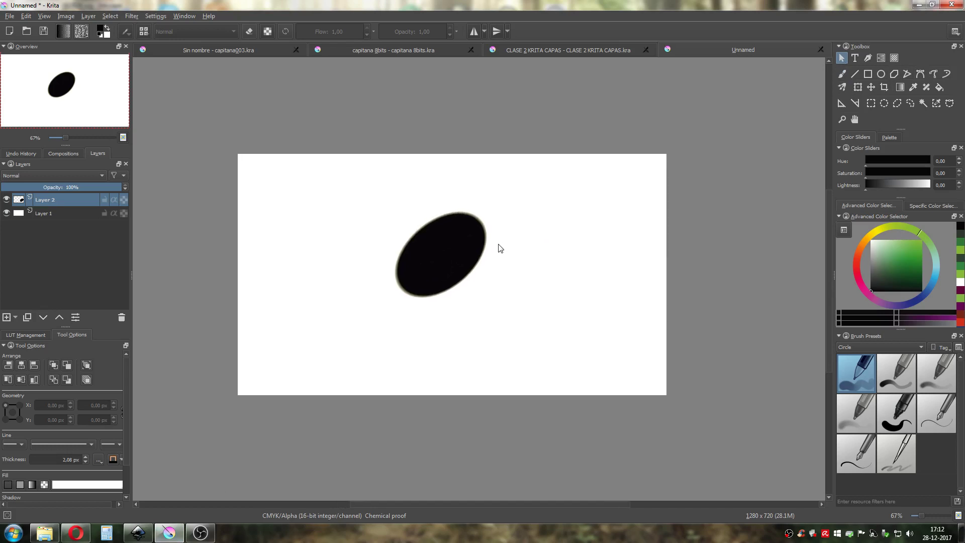
pyautogui.moveTo(451, 321); pyautogui.dragTo(491, 286)
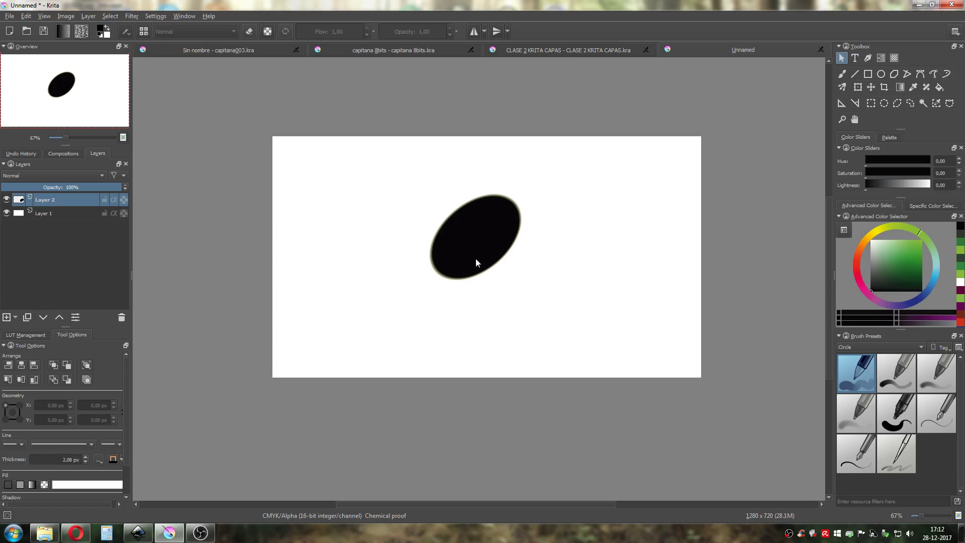
# Demonstrate zooming in and out repeatedly on the black ellipse, finishing at 50% zoom.
pyautogui.scroll(5, 466, 262)
pyautogui.scroll(-5, 466, 262)
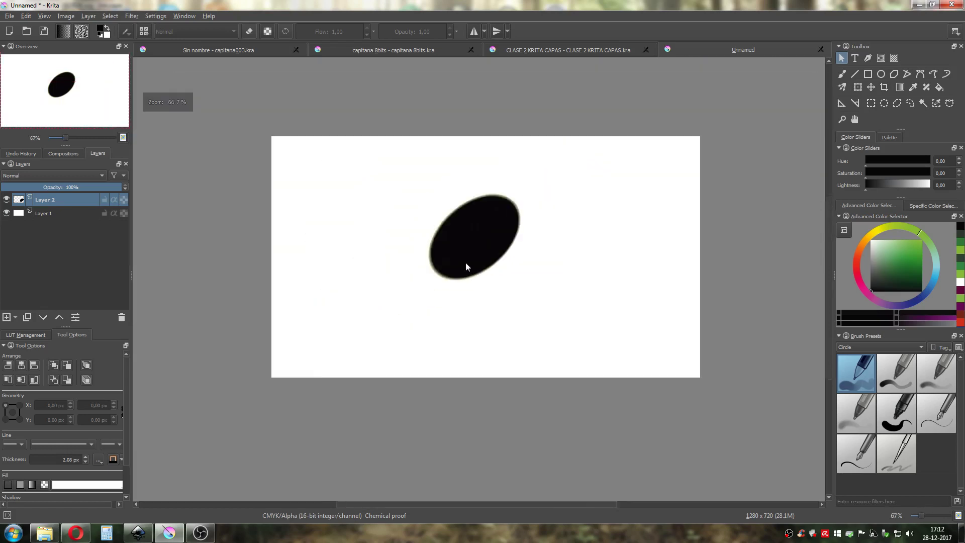
pyautogui.scroll(3, 465, 266)
pyautogui.scroll(-4, 464, 266)
pyautogui.scroll(6, 464, 267)
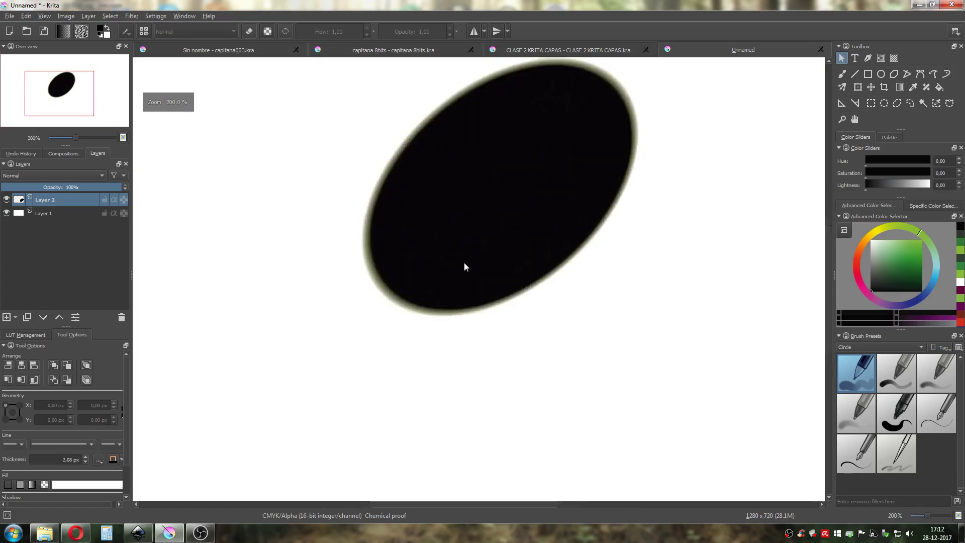
pyautogui.scroll(-5, 464, 266)
pyautogui.scroll(4, 465, 267)
pyautogui.scroll(-3, 464, 267)
pyautogui.scroll(3, 464, 267)
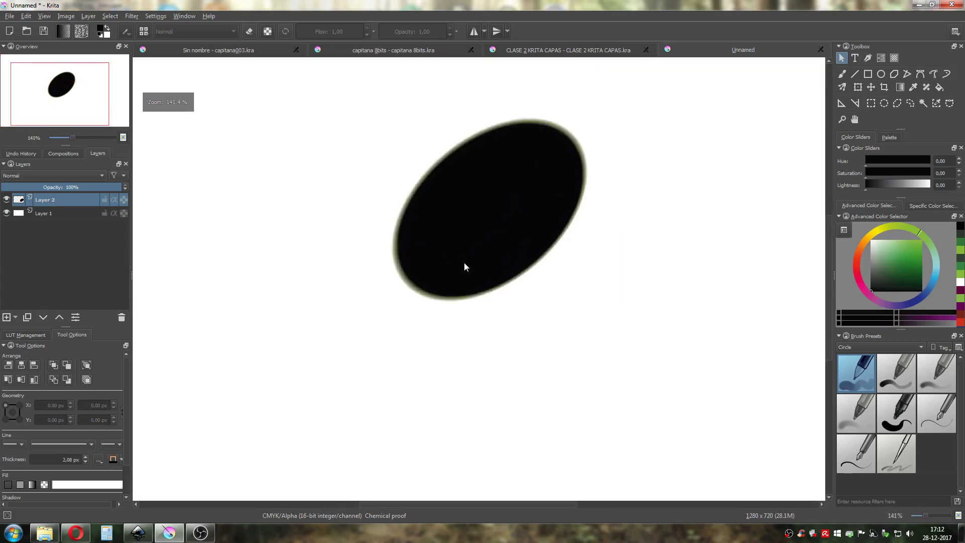
pyautogui.scroll(-3, 465, 266)
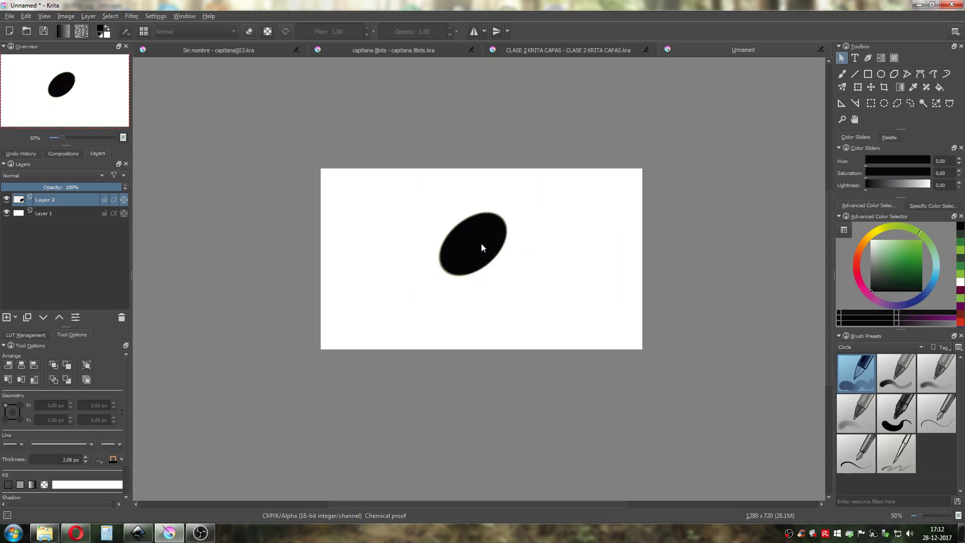
# Pan the reduced canvas, enlarge the view to 67%, and activate the Pan tool temporarily.
pyautogui.moveTo(498, 263); pyautogui.dragTo(477, 258)
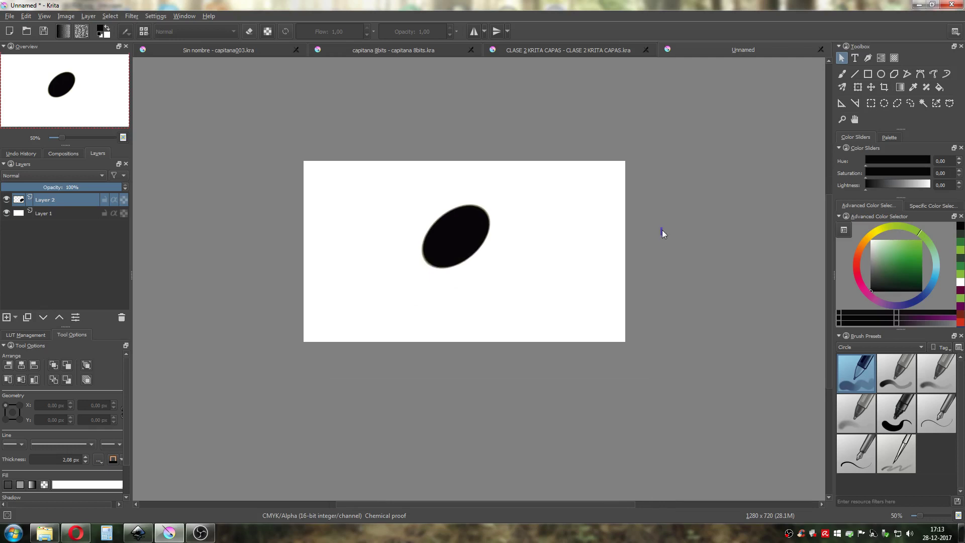
pyautogui.moveTo(669, 248); pyautogui.dragTo(620, 234)
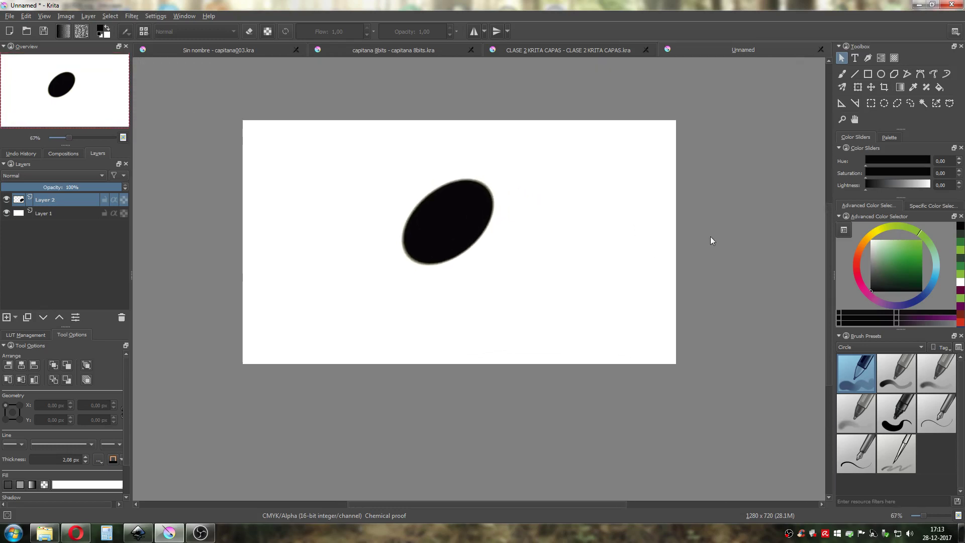
pyautogui.press('space')
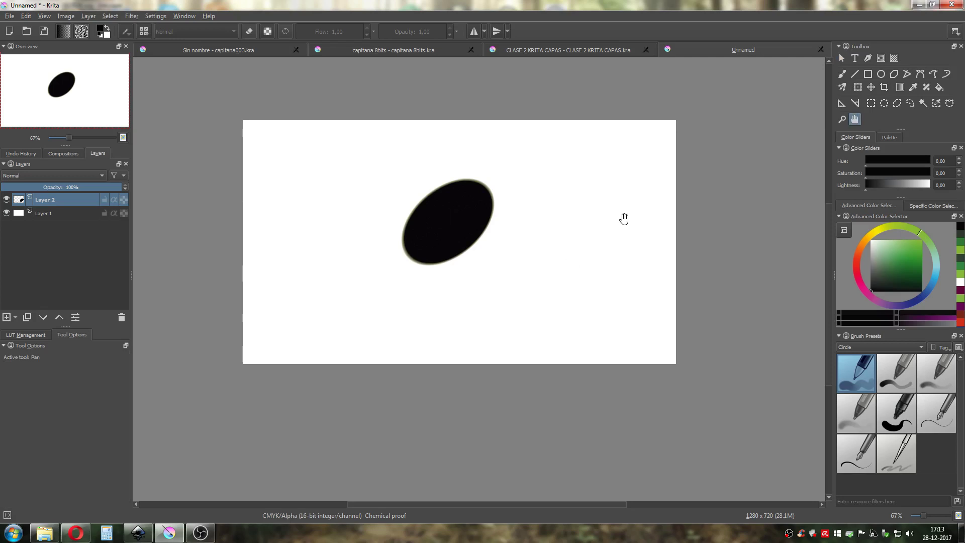
# Demonstrate panning the canvas in several directions and zoom in to 75%.
pyautogui.moveTo(571, 203)
pyautogui.mouseDown()
pyautogui.moveTo(618, 216)
pyautogui.moveTo(558, 261)
pyautogui.moveTo(538, 251)
pyautogui.moveTo(567, 218)
pyautogui.mouseUp()
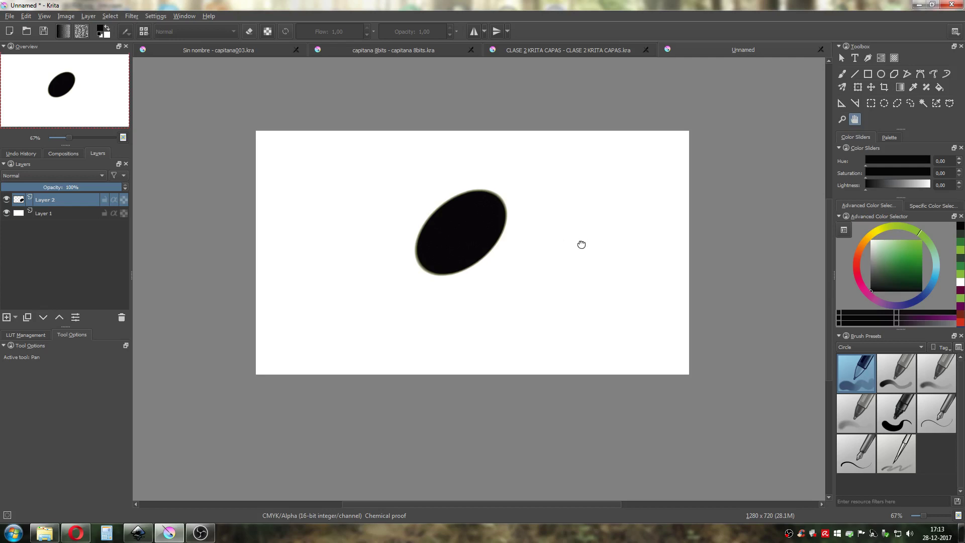
pyautogui.moveTo(579, 243); pyautogui.dragTo(560, 248)
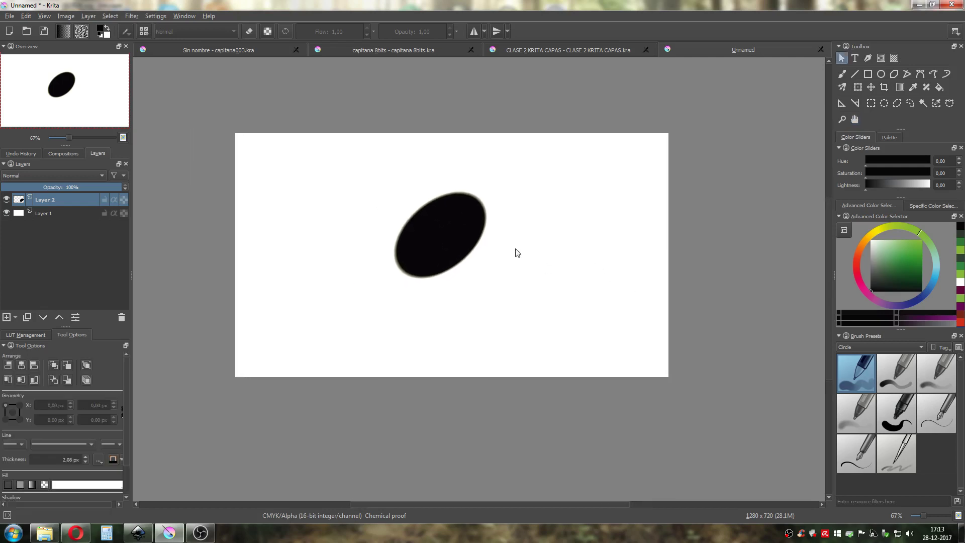
pyautogui.press('space')
pyautogui.moveTo(431, 317); pyautogui.dragTo(477, 286)
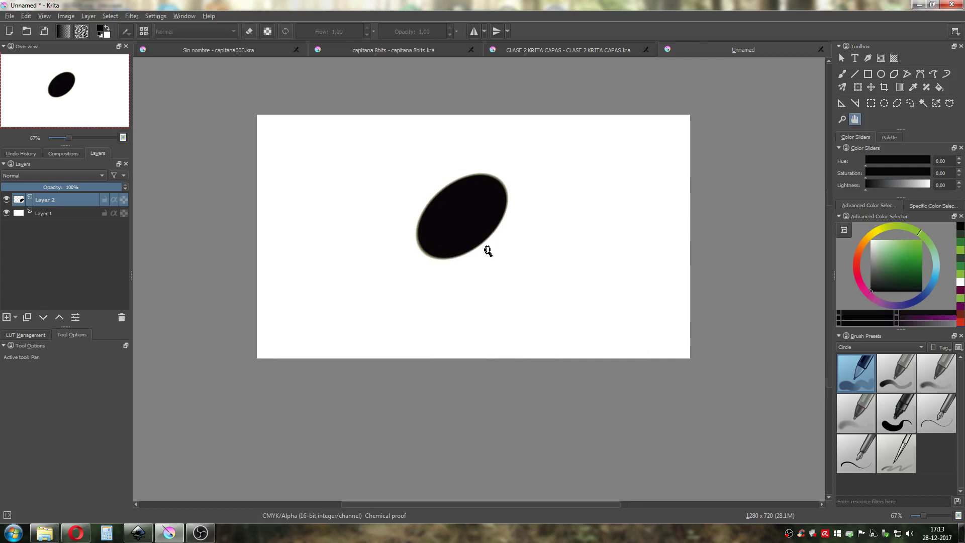
pyautogui.moveTo(442, 338); pyautogui.dragTo(446, 314)
pyautogui.moveTo(417, 338); pyautogui.dragTo(478, 271)
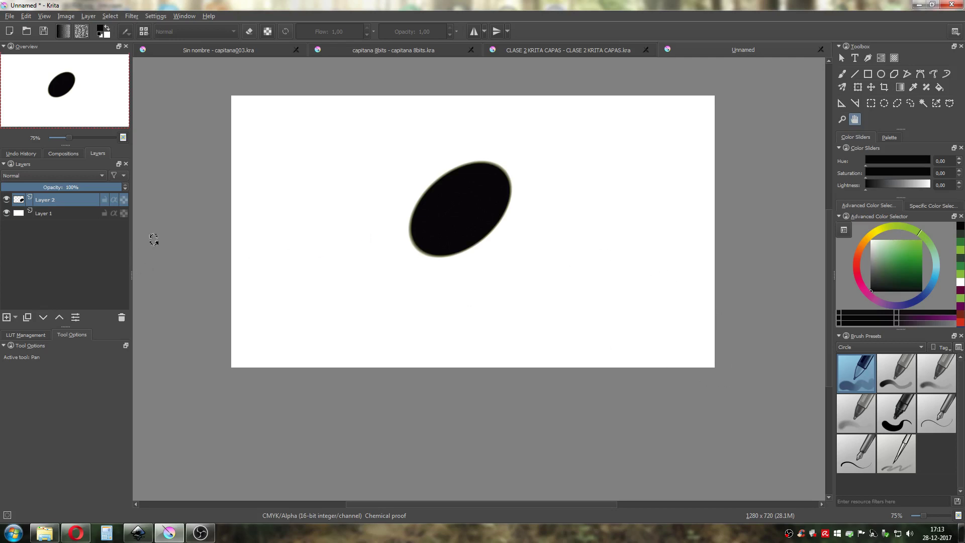
# Demonstrate rotating the canvas view counterclockwise, return it to nearly upright, and recentre it.
pyautogui.moveTo(722, 410); pyautogui.dragTo(590, 291)
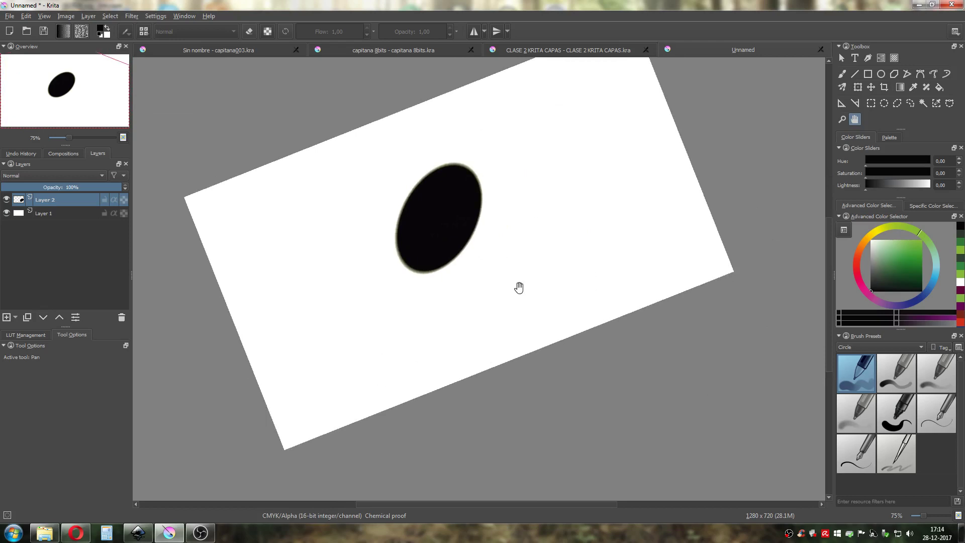
pyautogui.moveTo(738, 323); pyautogui.dragTo(737, 299)
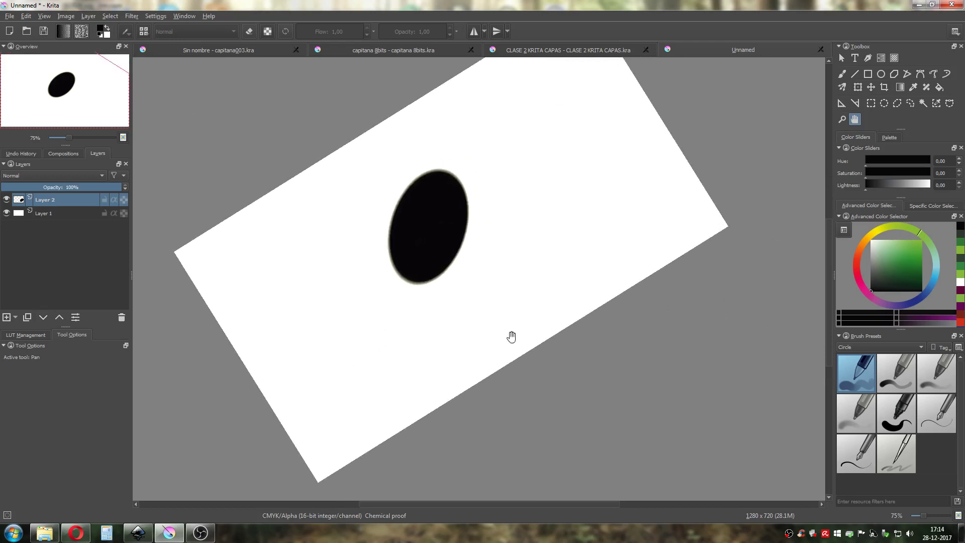
pyautogui.moveTo(732, 183); pyautogui.dragTo(757, 341)
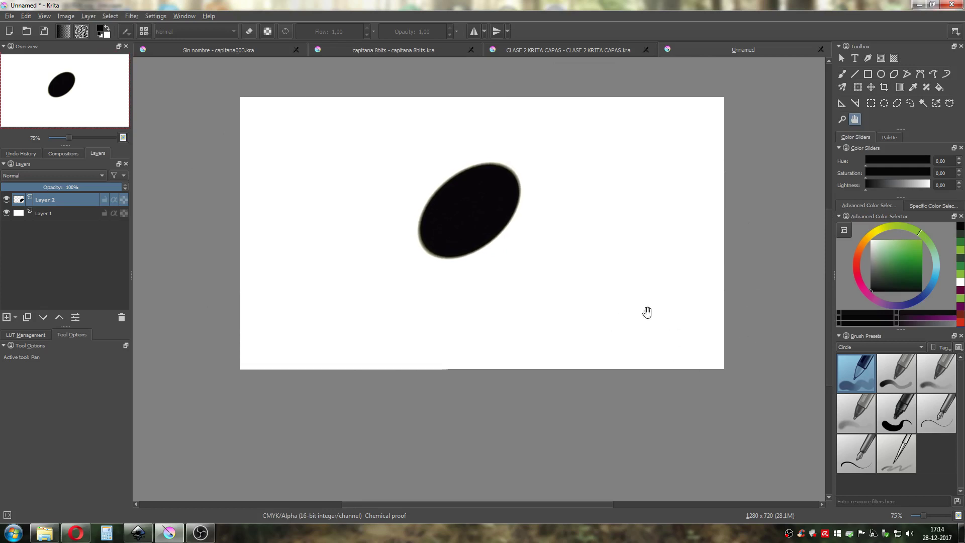
pyautogui.moveTo(575, 241)
pyautogui.mouseDown()
pyautogui.moveTo(548, 274)
pyautogui.moveTo(567, 258)
pyautogui.mouseUp()
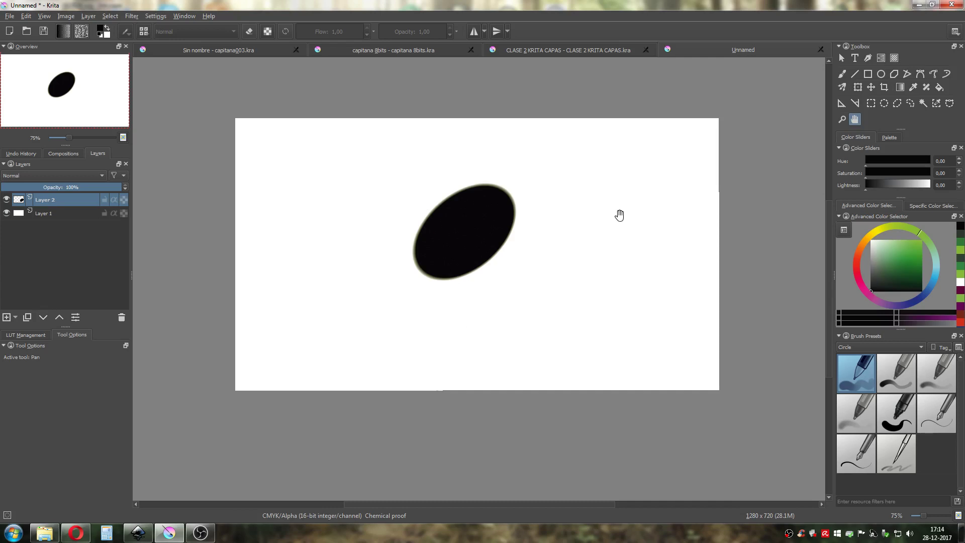
# Alternate between the Freehand Brush and Select Shapes tools to compare them, finishing on Select Shapes.
pyautogui.press('b')
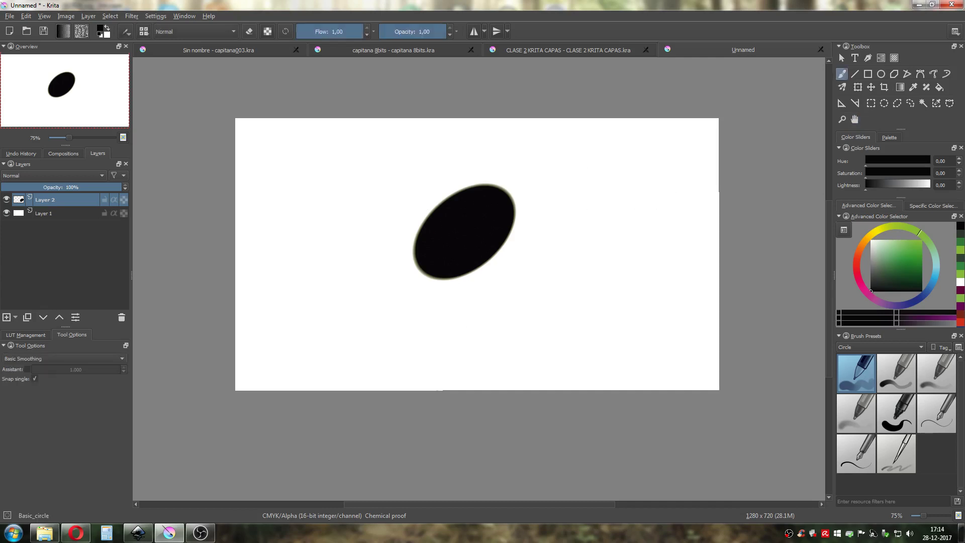
pyautogui.click(841, 58)
pyautogui.click(843, 74)
pyautogui.click(843, 58)
pyautogui.click(843, 74)
pyautogui.click(843, 58)
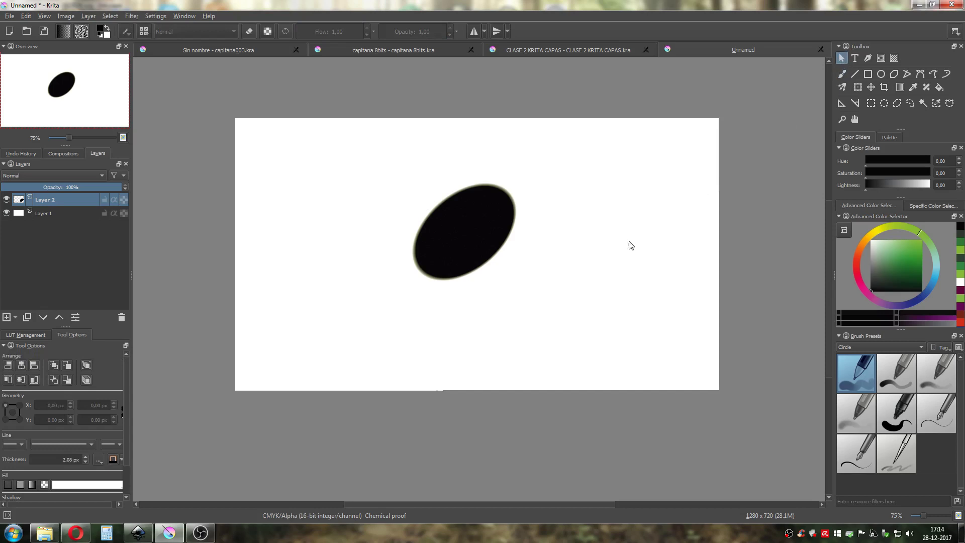
pyautogui.moveTo(631, 246); pyautogui.dragTo(602, 264)
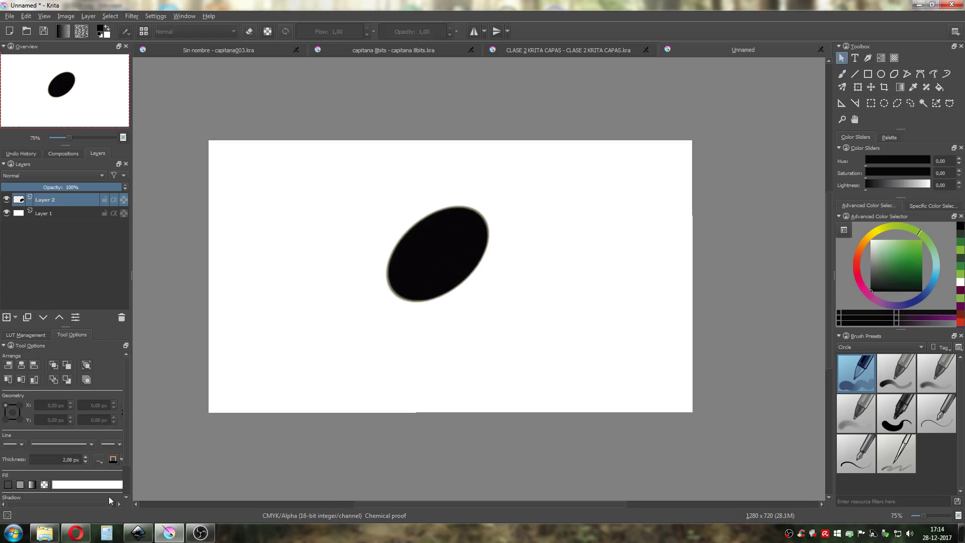
# Switch to Inkscape to review the class topic list, return to Krita, and recentre the canvas.
pyautogui.click(138, 533)
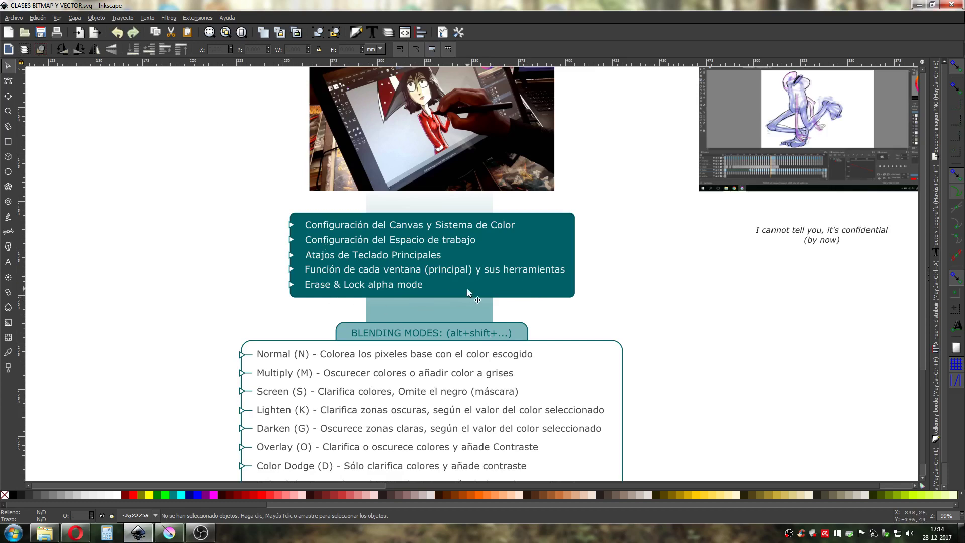
pyautogui.click(137, 534)
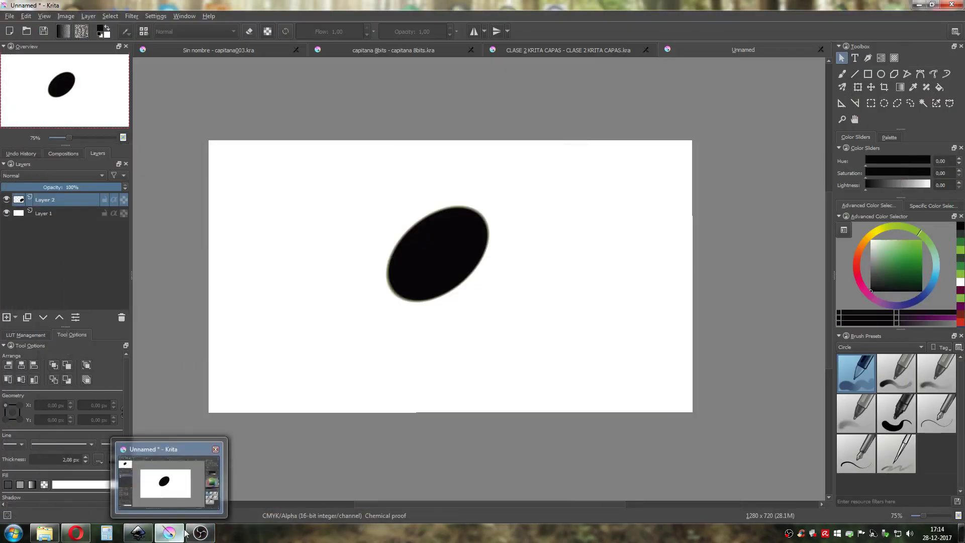
pyautogui.moveTo(511, 306); pyautogui.dragTo(537, 306)
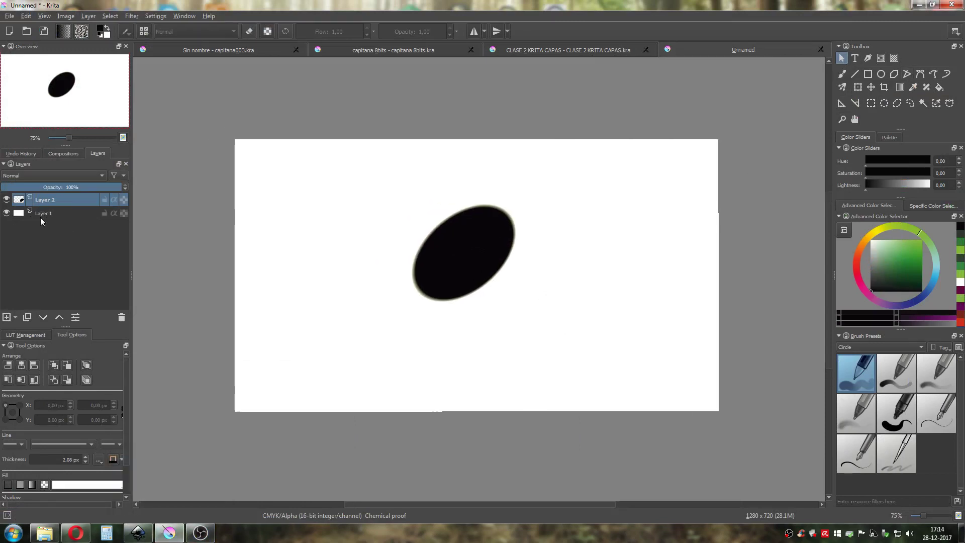
# Add a line of artistic text with the sample letters "asdfsadfsadfsdaf" above the ellipse using the Text tool.
pyautogui.click(42, 216)
pyautogui.click(49, 202)
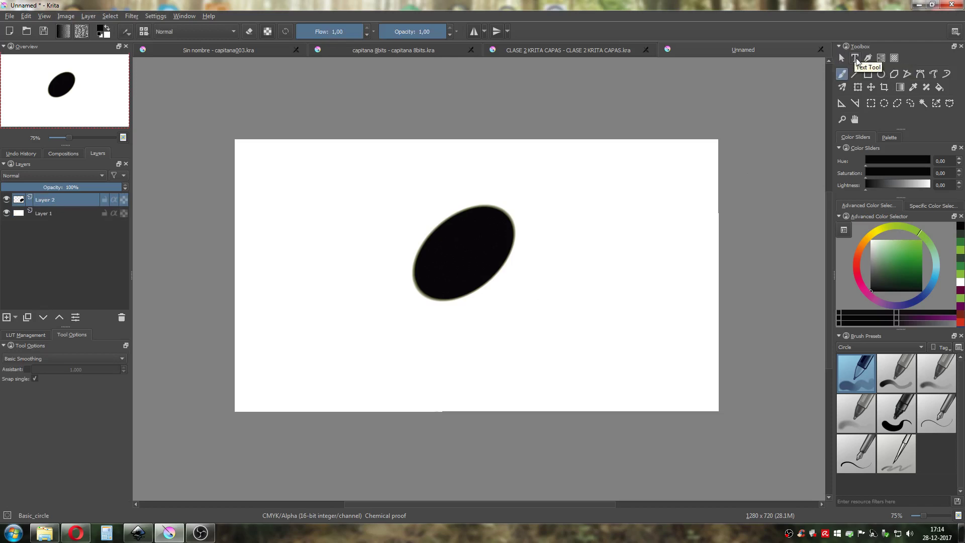
pyautogui.click(855, 58)
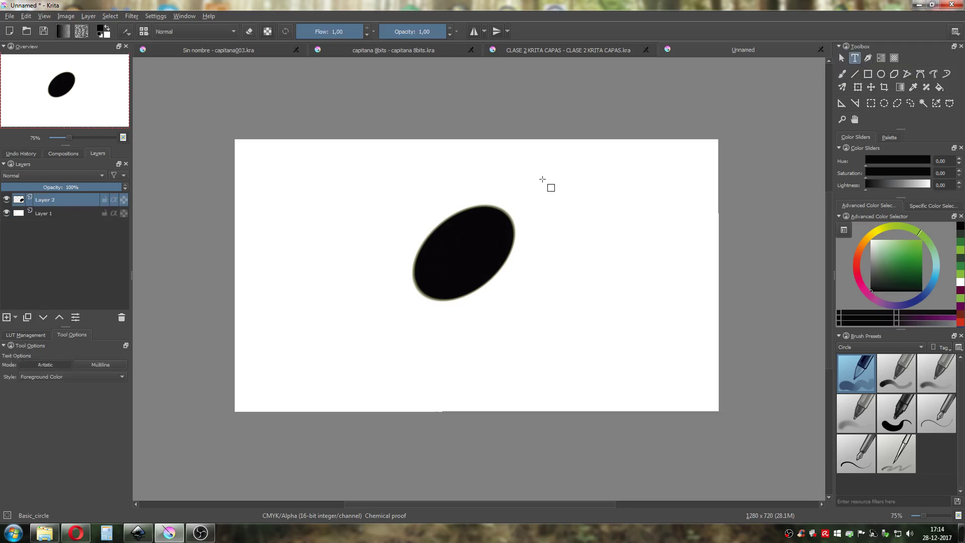
pyautogui.moveTo(467, 164); pyautogui.dragTo(643, 185)
pyautogui.write('asdfsadfs')
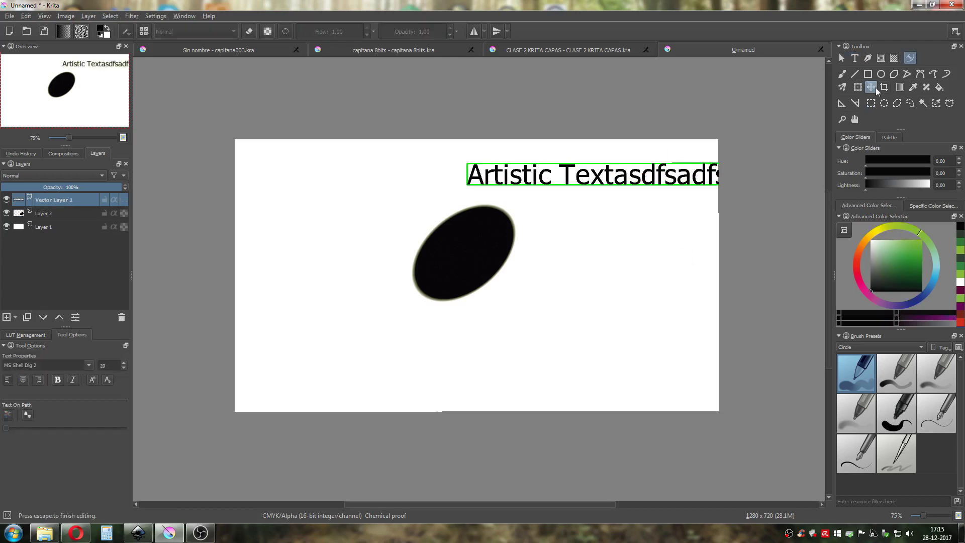
# Move the artistic text toward the canvas centre, rotate it clockwise, and delete it.
pyautogui.click(841, 57)
pyautogui.moveTo(595, 173); pyautogui.dragTo(495, 177)
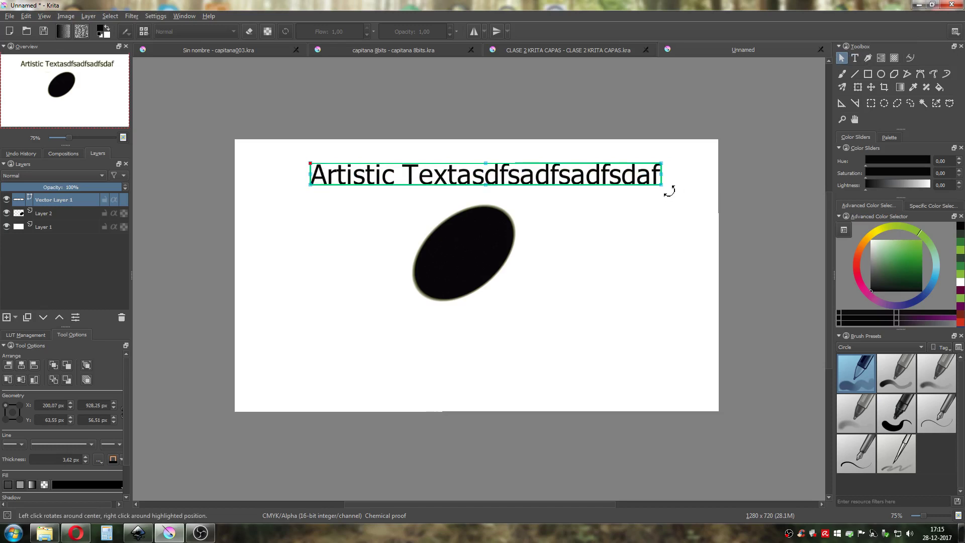
pyautogui.moveTo(670, 189); pyautogui.dragTo(695, 237)
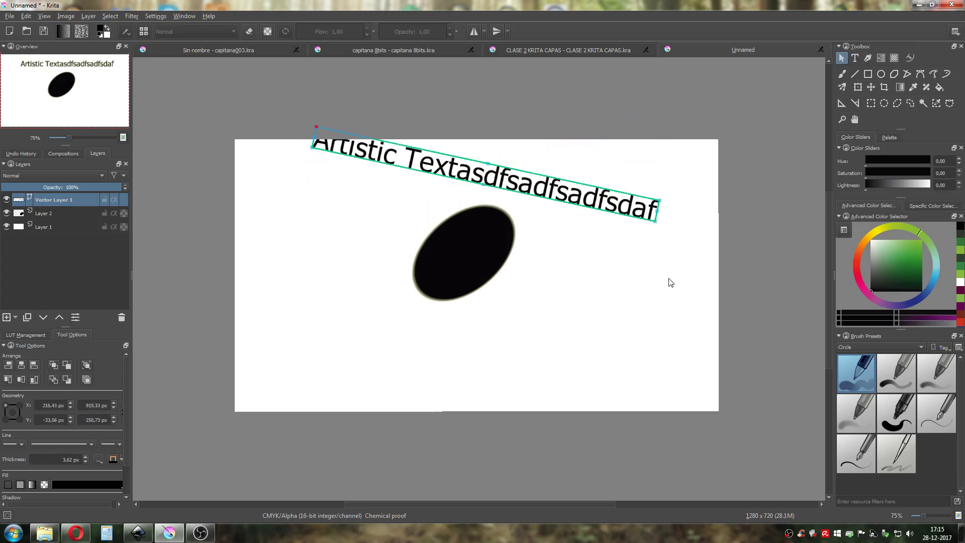
pyautogui.press('Delete')
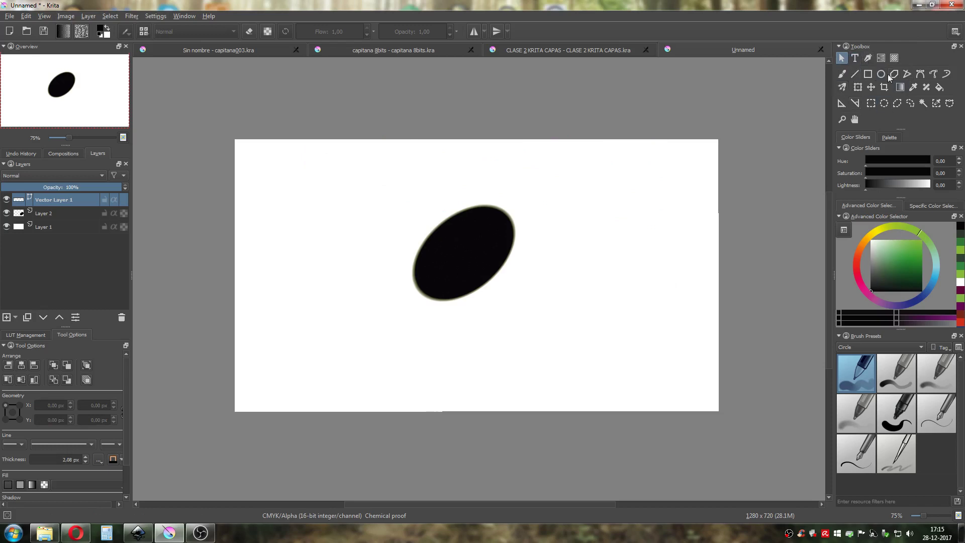
# Activate the Freehand Brush and choose the deevad 1e rigger preset from the deevad-v8-2 tag.
pyautogui.click(847, 75)
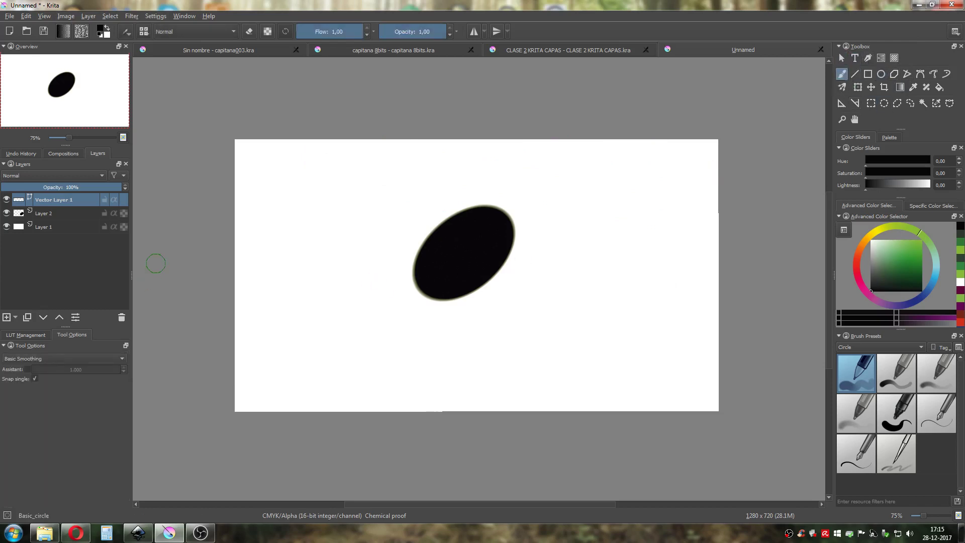
pyautogui.click(903, 349)
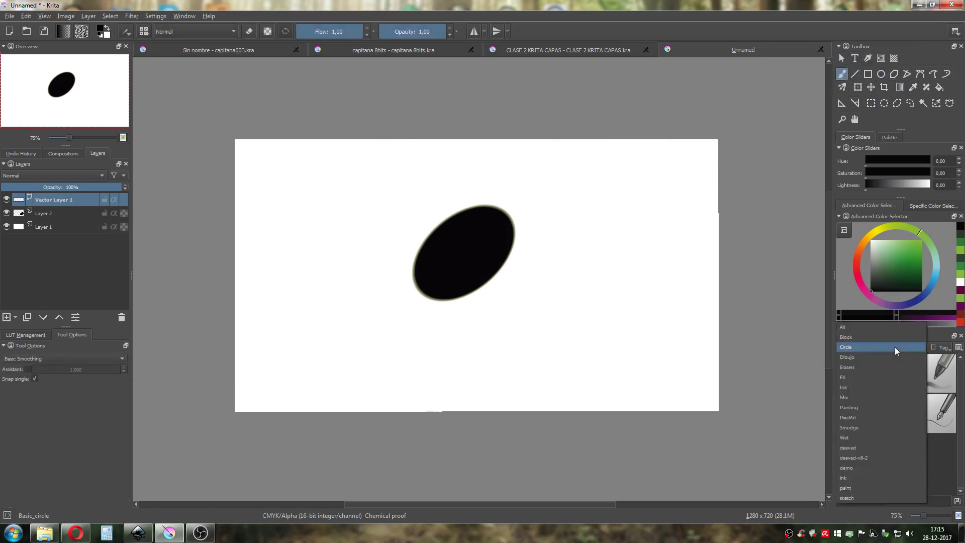
pyautogui.click(863, 464)
pyautogui.click(887, 385)
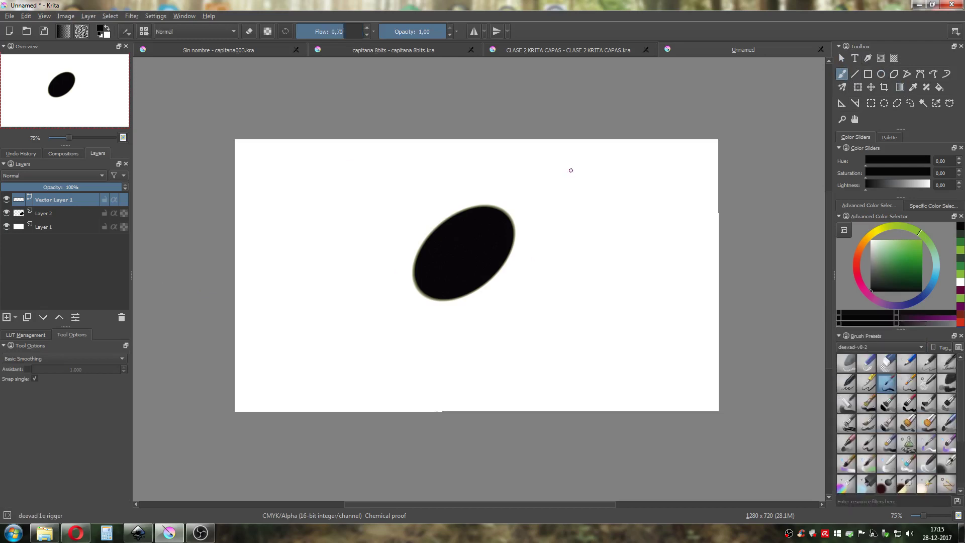
# On Layer 2, paint a near-black zigzag to the right of the ellipse and a smaller purple zigzag below it.
pyautogui.click(588, 172)
pyautogui.click(872, 298)
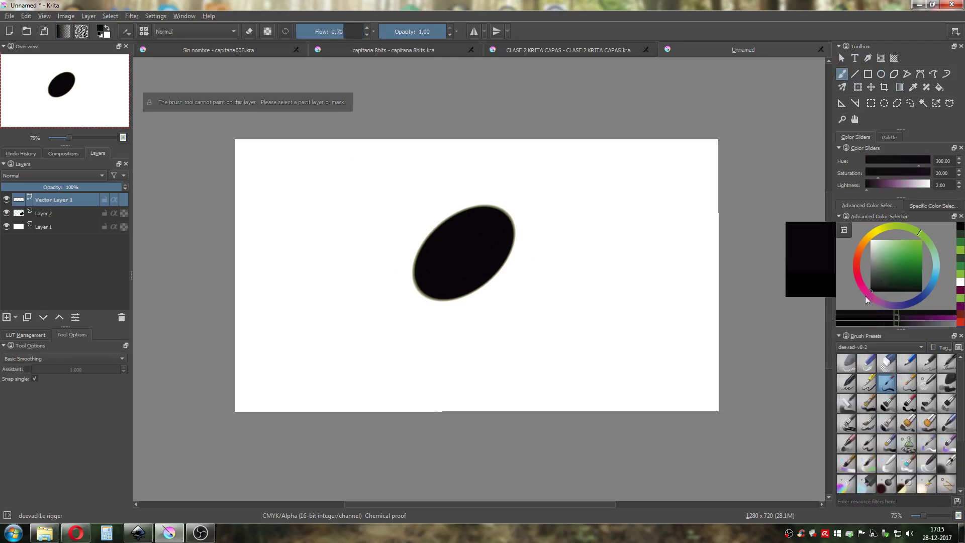
pyautogui.click(75, 214)
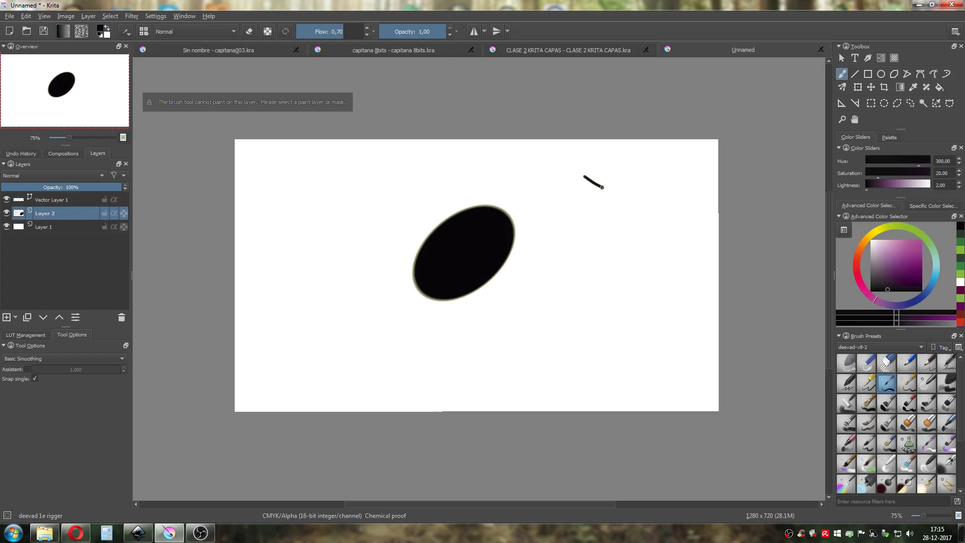
pyautogui.moveTo(602, 187); pyautogui.dragTo(652, 278)
pyautogui.click(909, 252)
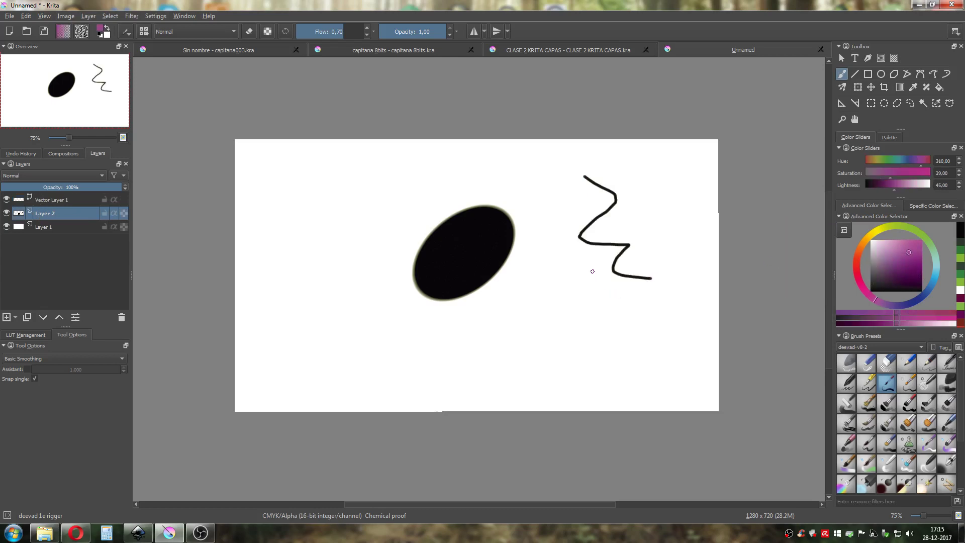
pyautogui.moveTo(592, 272); pyautogui.dragTo(656, 321)
# Paint purple test strokes beside the zigzags with the deevad 2c flat preset and below them with deevad 2e big brush.
pyautogui.click(887, 403)
pyautogui.moveTo(639, 198); pyautogui.dragTo(688, 278)
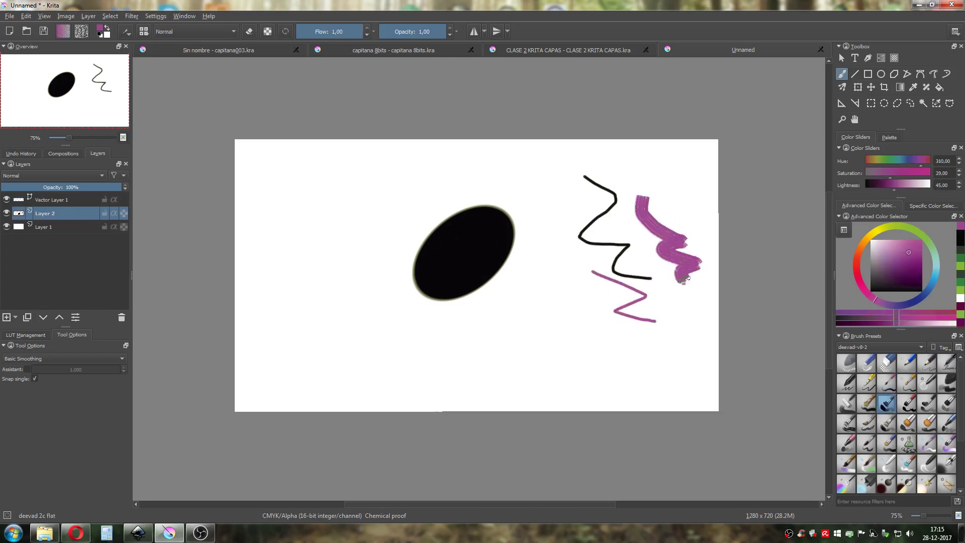
pyautogui.moveTo(646, 234)
pyautogui.mouseDown()
pyautogui.moveTo(669, 301)
pyautogui.moveTo(668, 262)
pyautogui.moveTo(673, 316)
pyautogui.mouseUp()
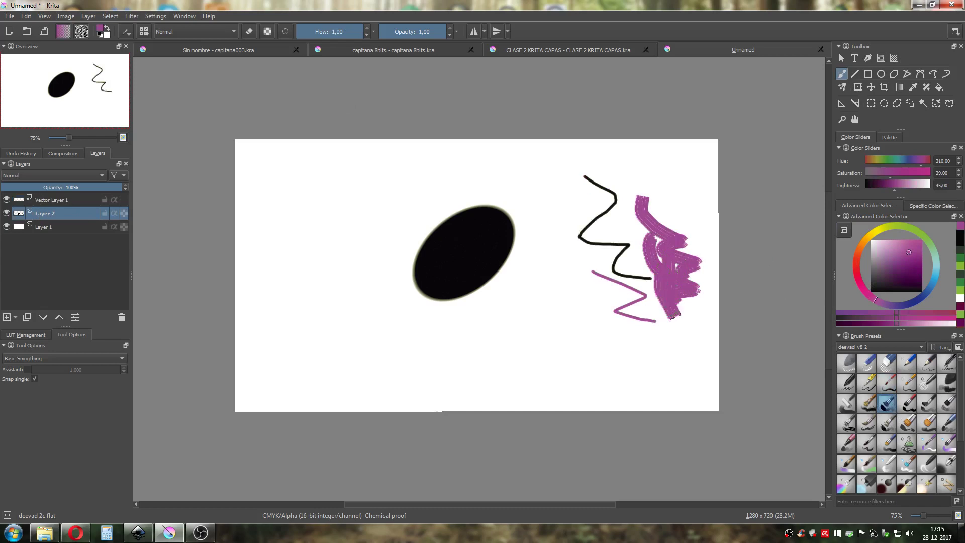
pyautogui.click(908, 423)
pyautogui.moveTo(624, 397)
pyautogui.mouseDown()
pyautogui.moveTo(629, 357)
pyautogui.moveTo(648, 332)
pyautogui.mouseUp()
pyautogui.moveTo(619, 380); pyautogui.dragTo(614, 330)
pyautogui.moveTo(668, 370)
pyautogui.mouseDown()
pyautogui.moveTo(653, 327)
pyautogui.moveTo(664, 317)
pyautogui.mouseUp()
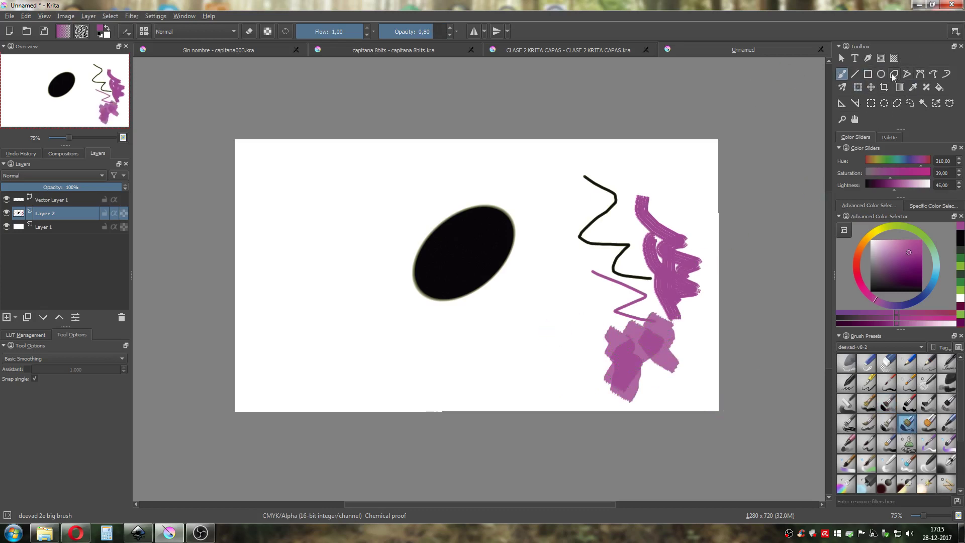
# Draw a thick purple straight line across the upper canvas and a rectangle of about 201 by 158 px over the zigzags.
pyautogui.click(856, 75)
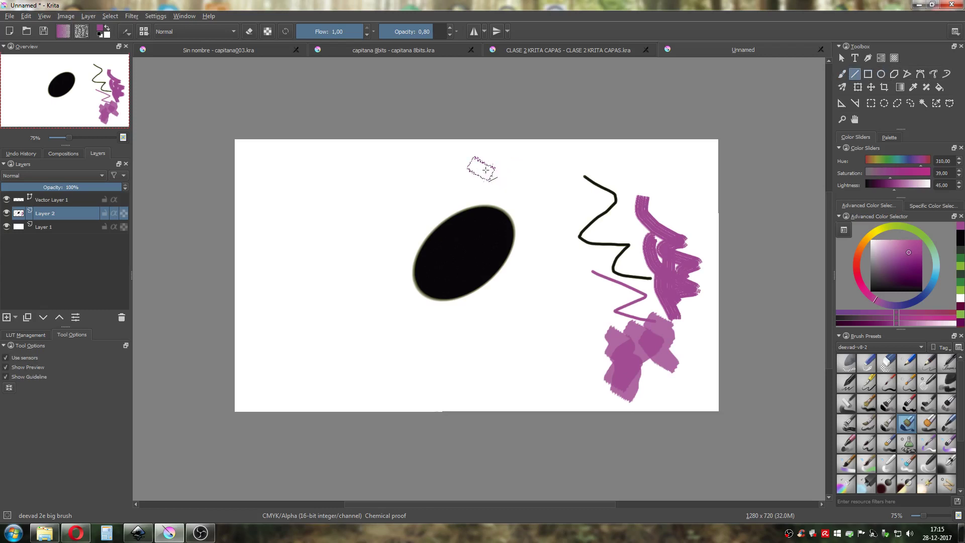
pyautogui.moveTo(477, 168)
pyautogui.mouseDown()
pyautogui.moveTo(680, 163)
pyautogui.moveTo(679, 214)
pyautogui.moveTo(692, 196)
pyautogui.mouseUp()
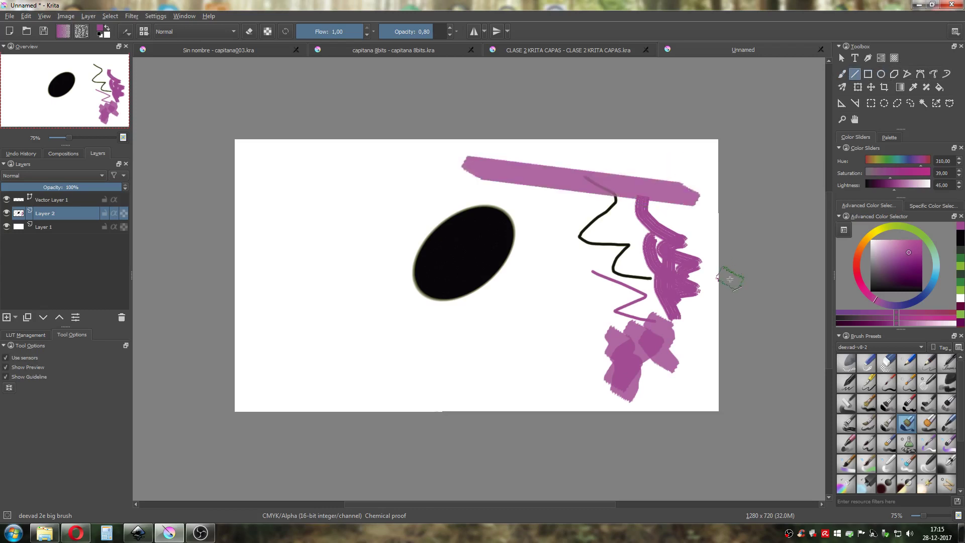
pyautogui.click(868, 74)
pyautogui.moveTo(608, 207); pyautogui.dragTo(685, 268)
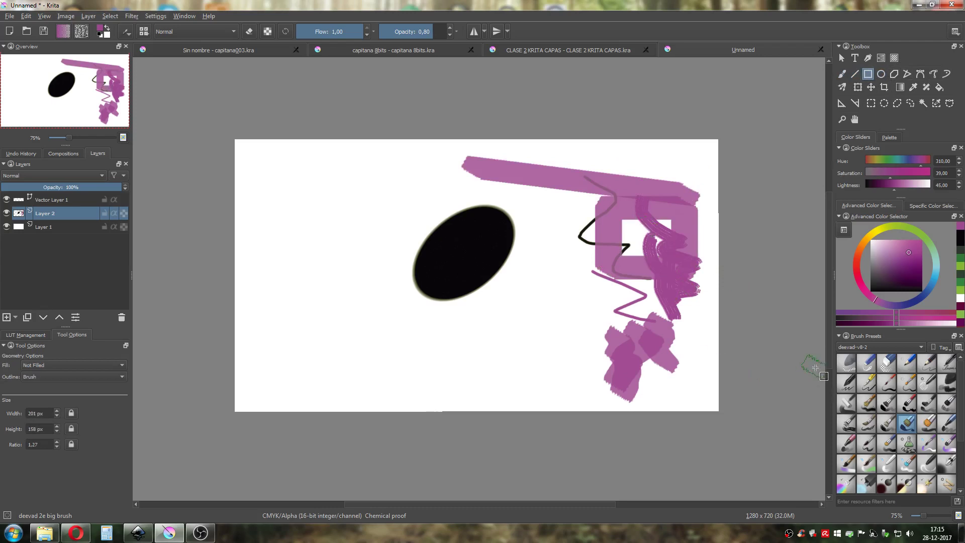
# Choose the deevad 1d pencil preset and transform Layer 2's artwork by shifting it left, shrinking it and tilting it in perspective.
pyautogui.click(933, 364)
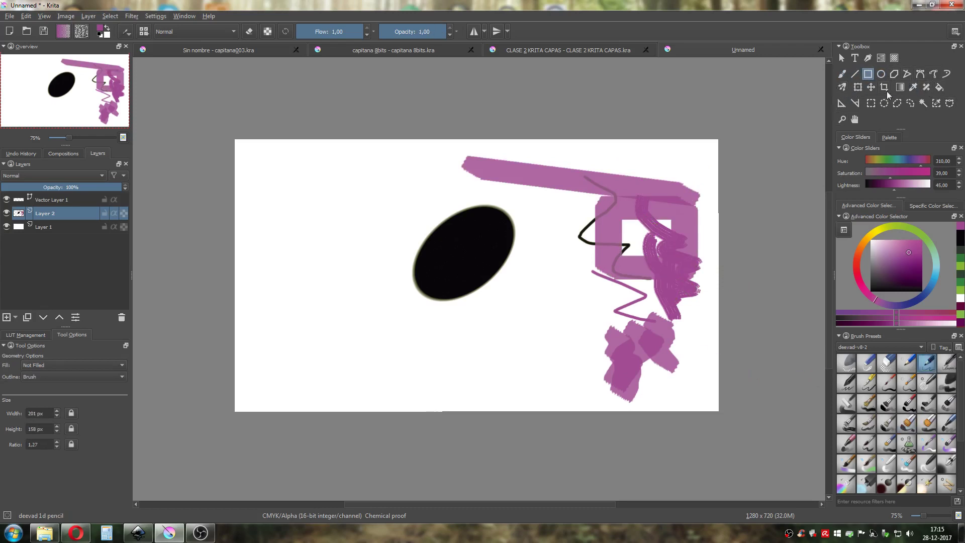
pyautogui.click(858, 88)
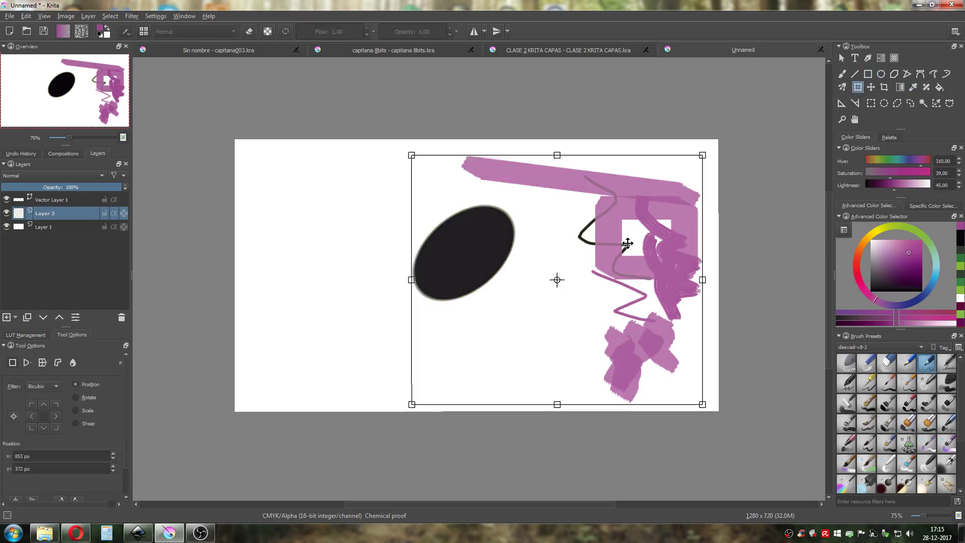
pyautogui.moveTo(628, 243); pyautogui.dragTo(551, 238)
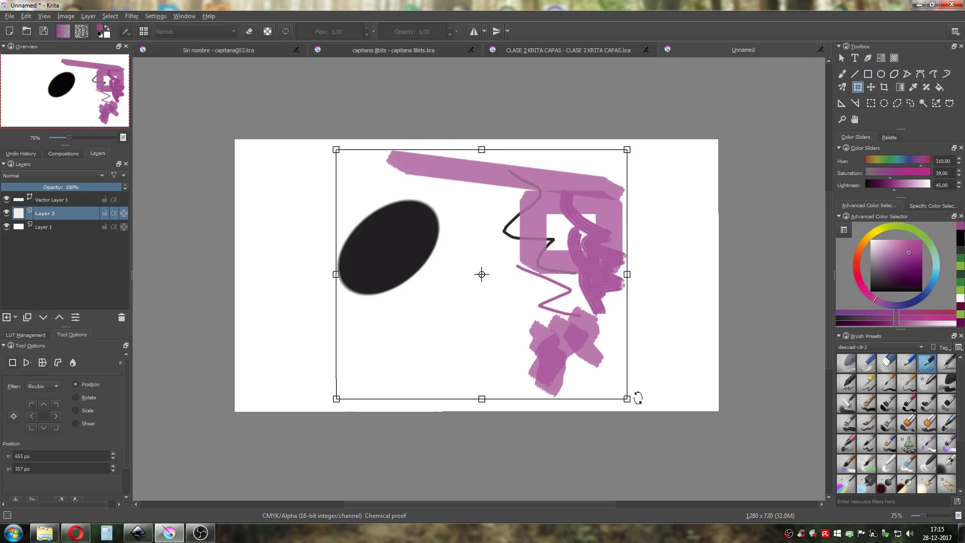
pyautogui.moveTo(626, 399); pyautogui.dragTo(520, 308)
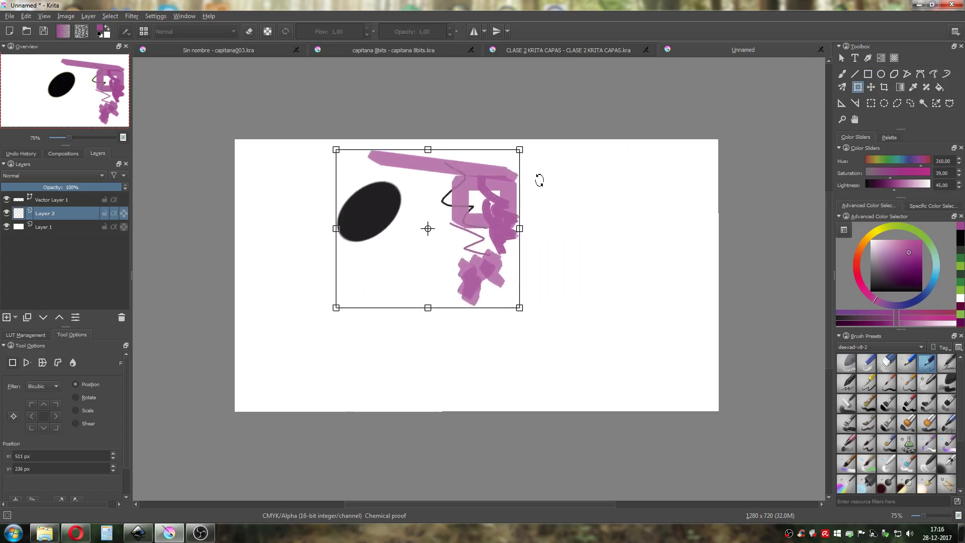
pyautogui.moveTo(565, 242)
pyautogui.mouseDown()
pyautogui.moveTo(536, 258)
pyautogui.moveTo(556, 254)
pyautogui.mouseUp()
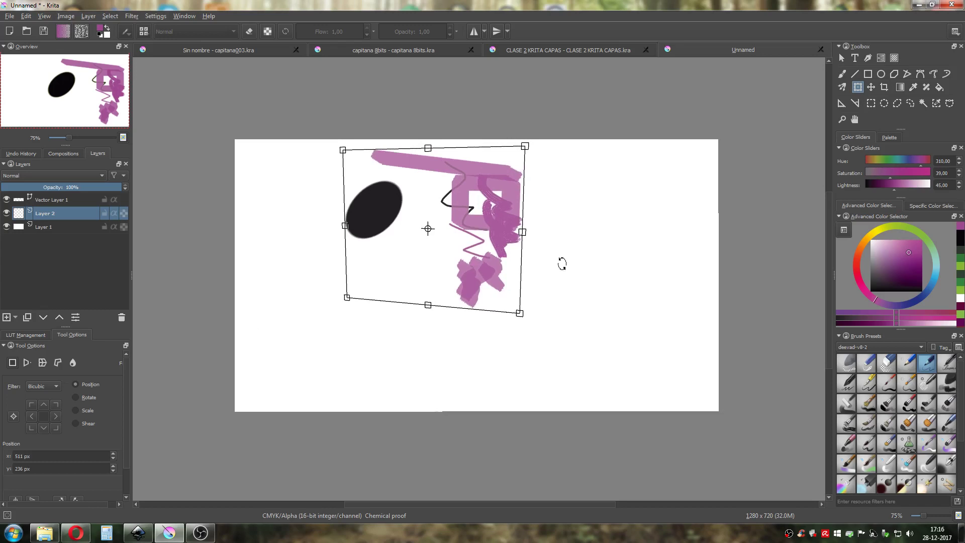
pyautogui.press('Return')
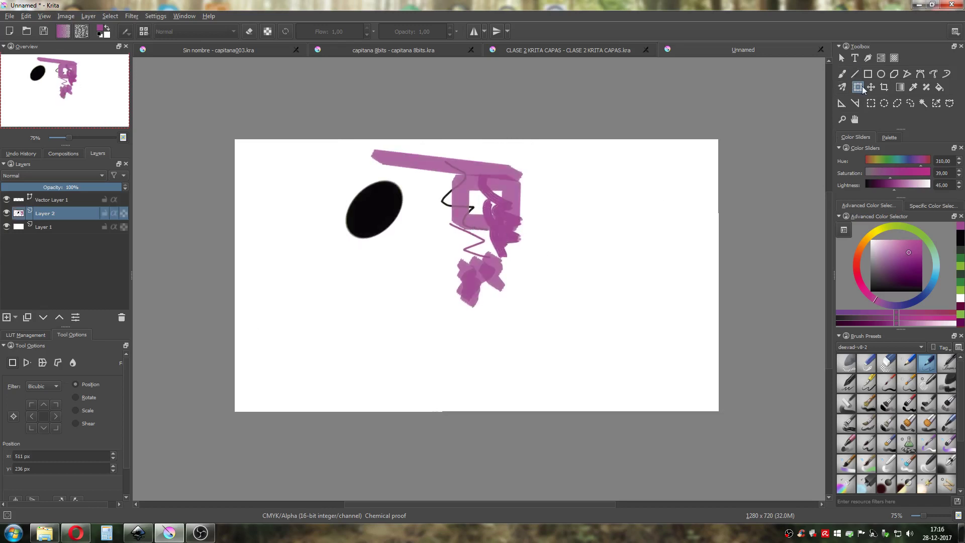
# Move Layer 2's artwork slightly right and down towards the canvas centre with the Move tool.
pyautogui.click(871, 88)
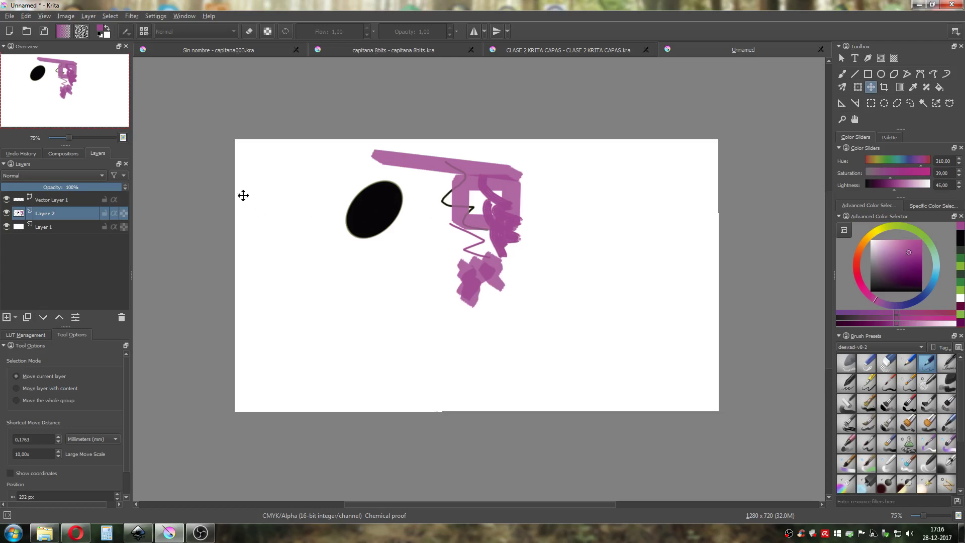
pyautogui.moveTo(464, 178)
pyautogui.mouseDown()
pyautogui.moveTo(467, 243)
pyautogui.moveTo(503, 190)
pyautogui.moveTo(557, 223)
pyautogui.moveTo(513, 233)
pyautogui.moveTo(509, 194)
pyautogui.mouseUp()
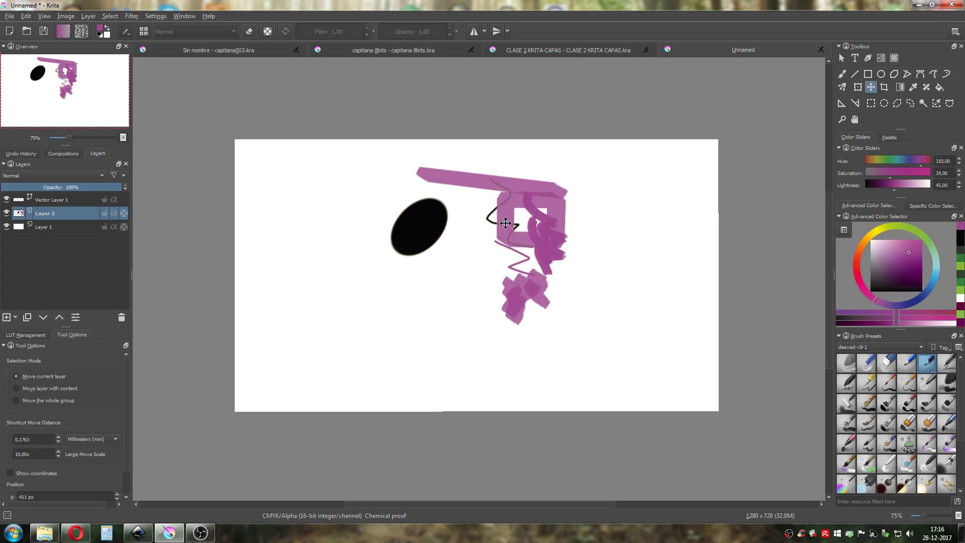
pyautogui.moveTo(506, 221)
pyautogui.mouseDown()
pyautogui.moveTo(528, 244)
pyautogui.moveTo(512, 226)
pyautogui.moveTo(500, 236)
pyautogui.mouseUp()
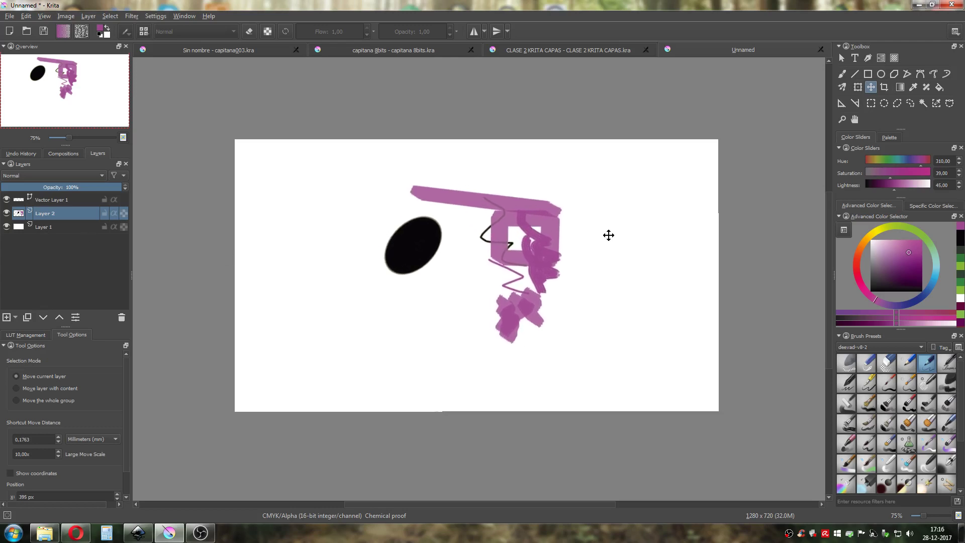
# Reselect Layer 2, set the large move scale to 4, and reposition its artwork around the upper middle of the canvas.
pyautogui.click(51, 201)
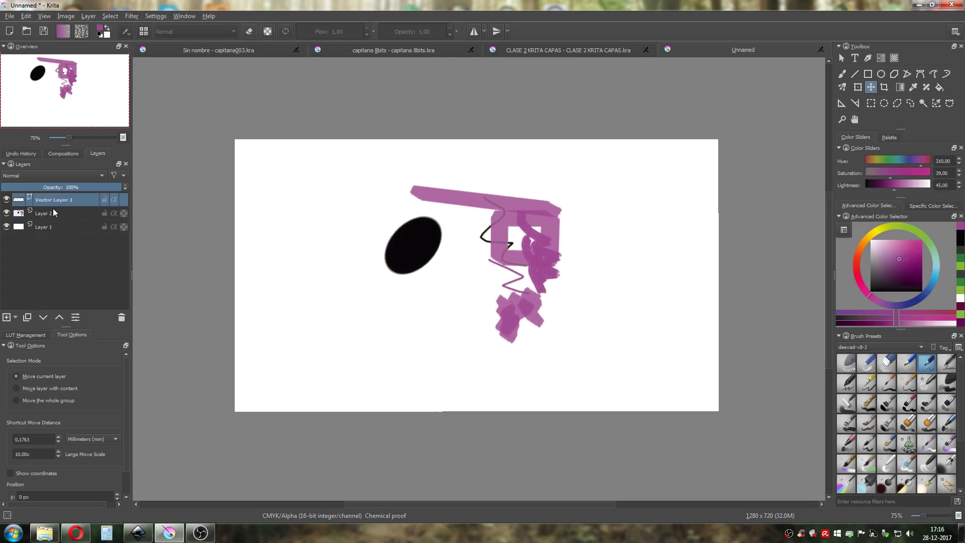
pyautogui.click(53, 210)
pyautogui.click(48, 226)
pyautogui.click(41, 217)
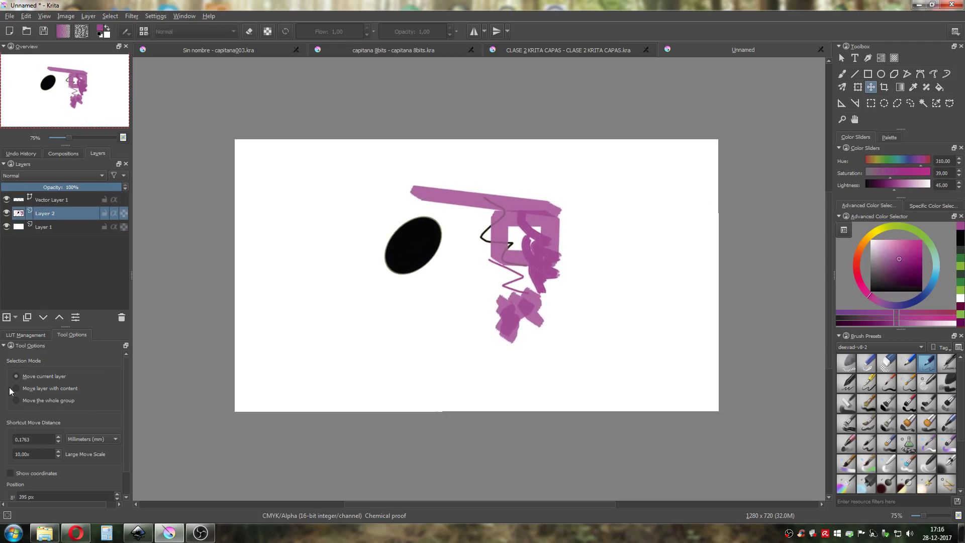
pyautogui.moveTo(413, 250)
pyautogui.mouseDown()
pyautogui.moveTo(423, 242)
pyautogui.moveTo(458, 262)
pyautogui.moveTo(449, 267)
pyautogui.moveTo(443, 238)
pyautogui.moveTo(362, 256)
pyautogui.moveTo(465, 215)
pyautogui.moveTo(462, 239)
pyautogui.moveTo(442, 256)
pyautogui.mouseUp()
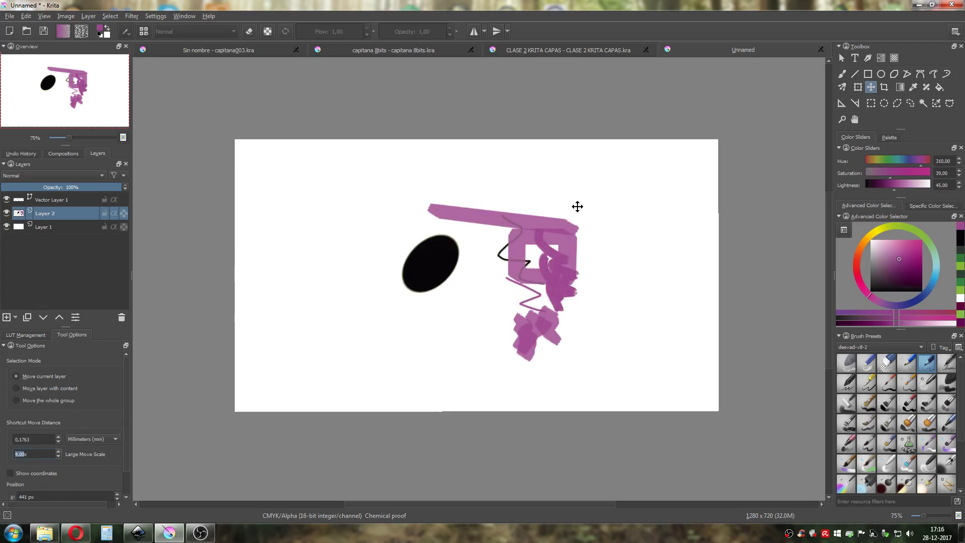
pyautogui.moveTo(560, 264)
pyautogui.mouseDown()
pyautogui.moveTo(558, 248)
pyautogui.moveTo(511, 236)
pyautogui.moveTo(522, 240)
pyautogui.mouseUp()
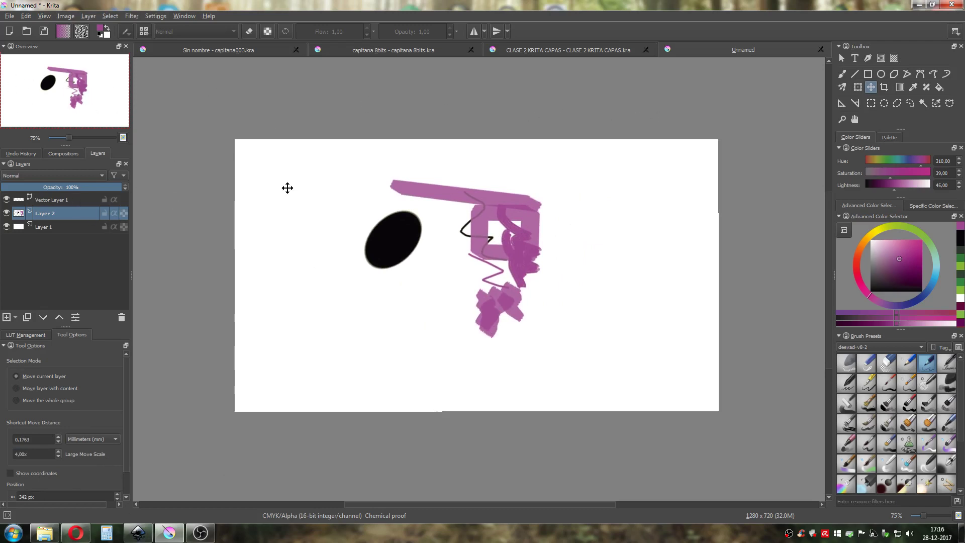
pyautogui.moveTo(481, 226); pyautogui.dragTo(498, 220)
pyautogui.moveTo(69, 137); pyautogui.dragTo(73, 138)
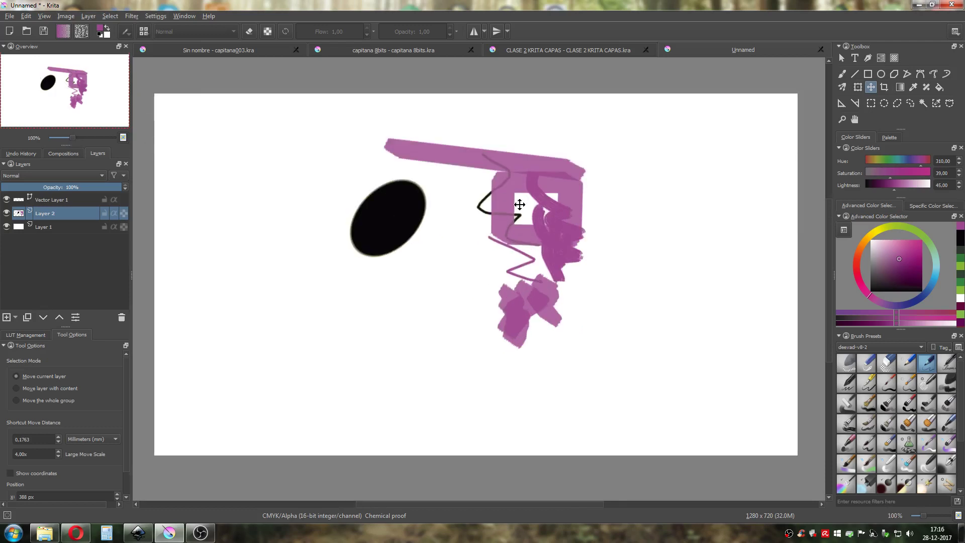
pyautogui.moveTo(520, 204)
pyautogui.mouseDown()
pyautogui.moveTo(508, 224)
pyautogui.moveTo(517, 219)
pyautogui.mouseUp()
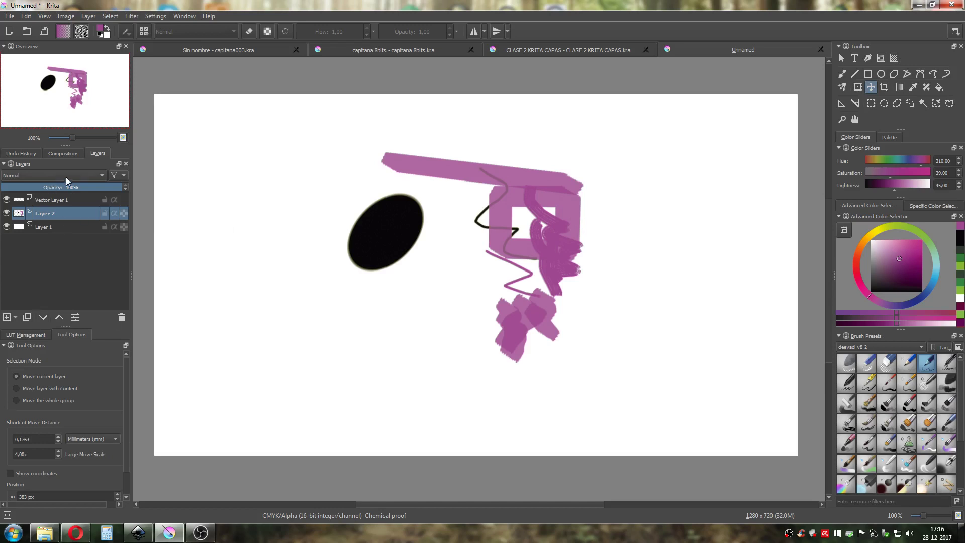
# Look at the Compositions and Undo History dockers, and delete Vector Layer 1.
pyautogui.click(64, 152)
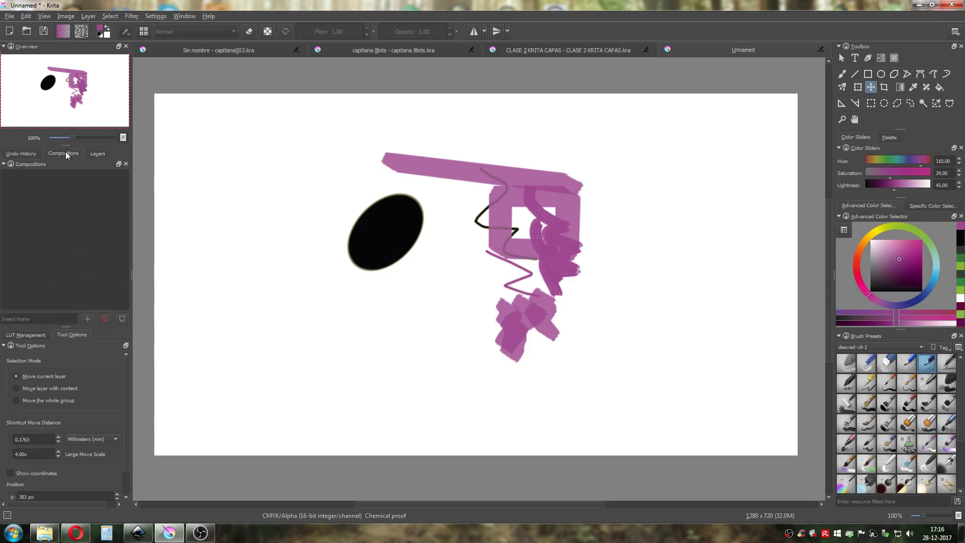
pyautogui.click(17, 153)
pyautogui.click(103, 155)
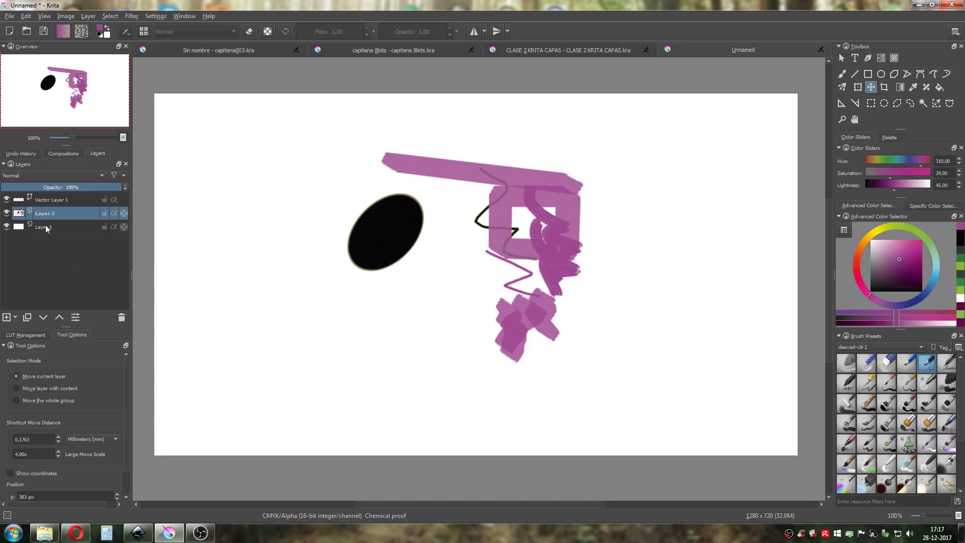
pyautogui.click(57, 199)
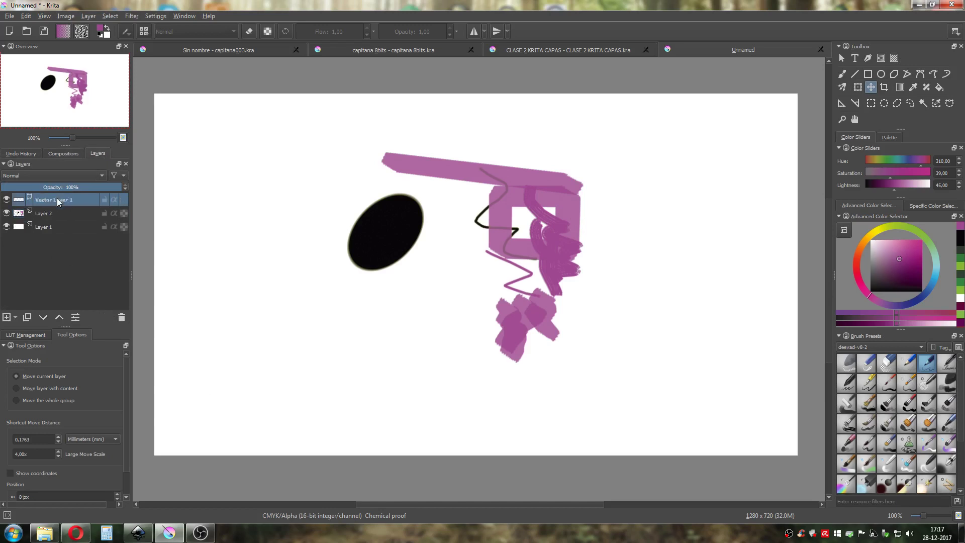
pyautogui.click(121, 318)
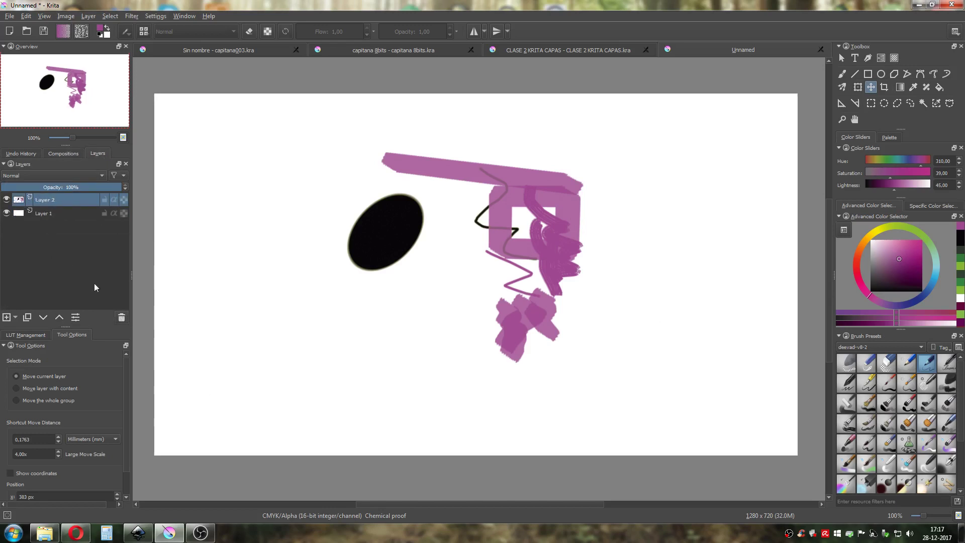
# On Layer 1, paint a soft dark purple blob (hue 310, saturation 83, lightness 9) below the black ellipse with the Freehand Brush.
pyautogui.click(45, 214)
pyautogui.click(903, 278)
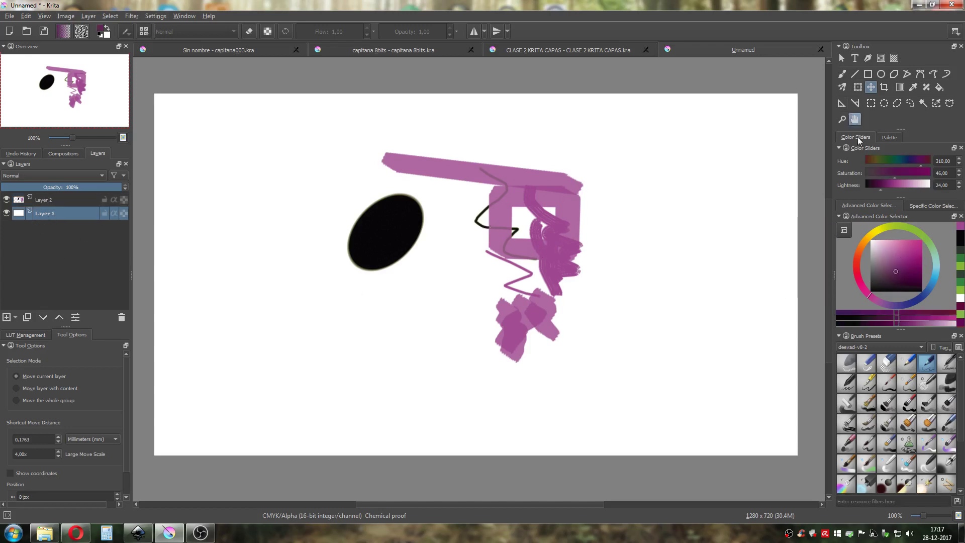
pyautogui.click(843, 75)
pyautogui.click(904, 282)
pyautogui.moveTo(905, 282); pyautogui.dragTo(907, 284)
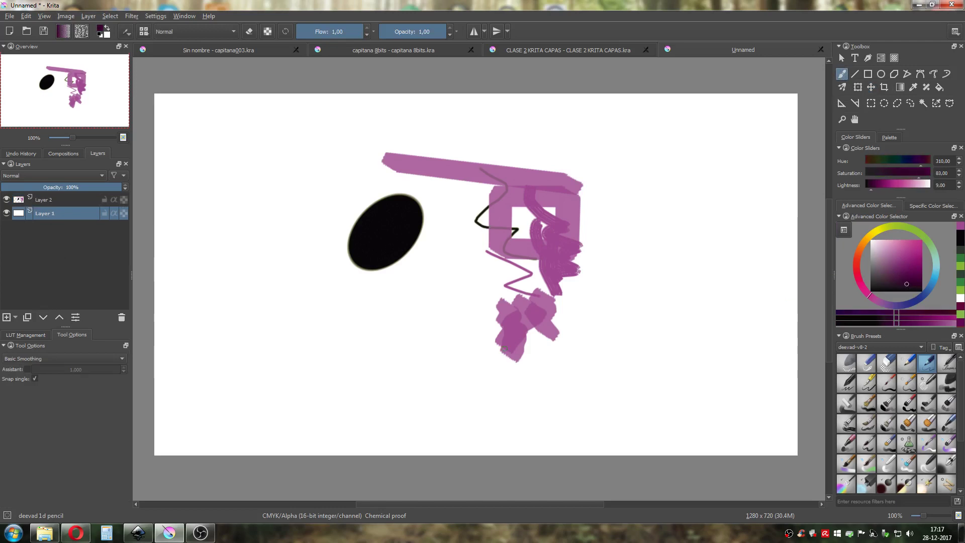
pyautogui.moveTo(347, 314)
pyautogui.mouseDown()
pyautogui.moveTo(362, 352)
pyautogui.moveTo(455, 331)
pyautogui.mouseUp()
pyautogui.moveTo(350, 324)
pyautogui.mouseDown()
pyautogui.moveTo(351, 350)
pyautogui.moveTo(405, 315)
pyautogui.moveTo(355, 319)
pyautogui.moveTo(387, 322)
pyautogui.moveTo(417, 346)
pyautogui.moveTo(442, 336)
pyautogui.mouseUp()
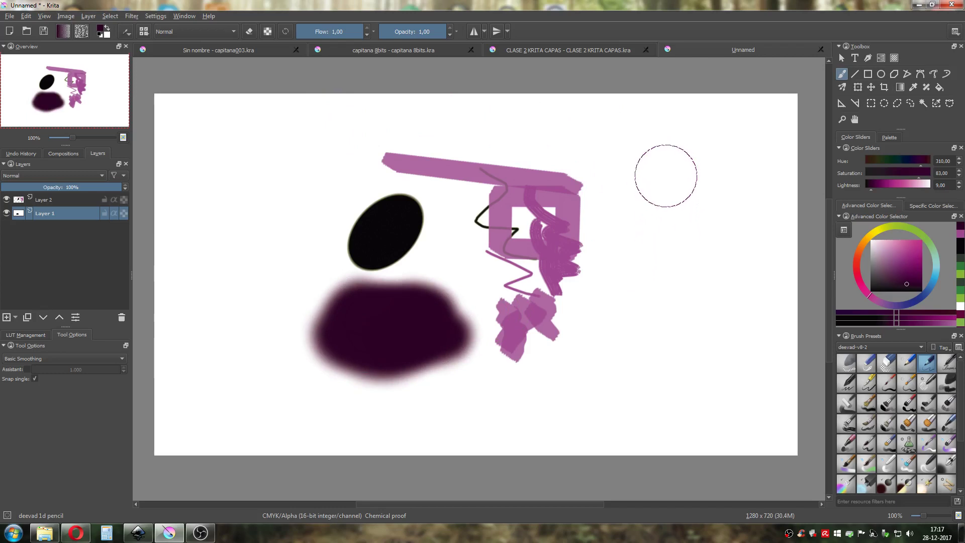
# Shrink and enlarge the brush tip repeatedly over the blank area to the right of the artwork.
pyautogui.press('[')
pyautogui.press('[')
pyautogui.press('[')
pyautogui.press('[')
pyautogui.press('[')
pyautogui.press('[')
pyautogui.press(']')
pyautogui.press(']')
pyautogui.press(']')
pyautogui.press(']')
pyautogui.press('[')
pyautogui.press('[')
pyautogui.press('[')
pyautogui.press('[')
pyautogui.press(']')
pyautogui.press(']')
pyautogui.press(']')
pyautogui.press('[')
pyautogui.press('[')
pyautogui.press('[')
pyautogui.press(']')
pyautogui.press(']')
pyautogui.press(']')
pyautogui.press(']')
pyautogui.press('[')
pyautogui.press('[')
pyautogui.press('[')
pyautogui.press('[')
pyautogui.press('[')
pyautogui.press(']')
pyautogui.press(']')
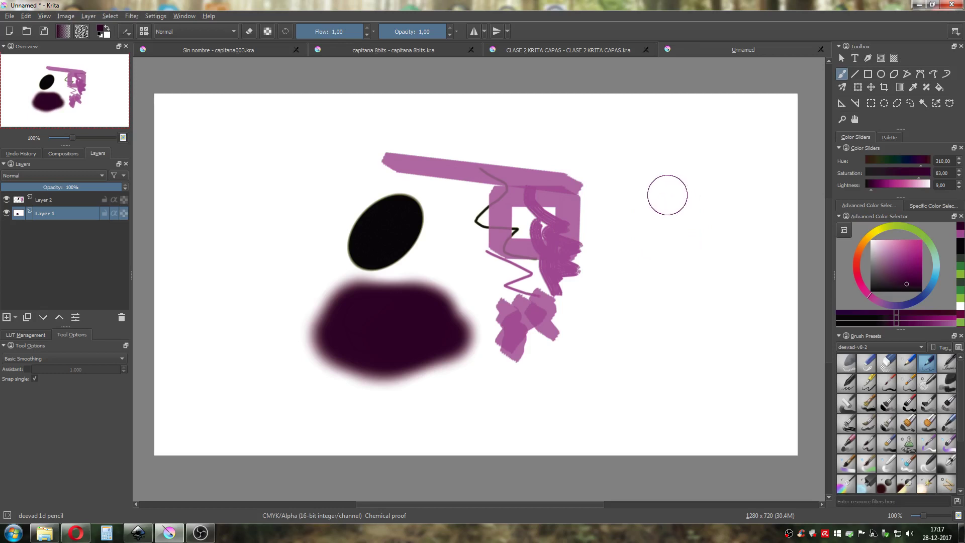
pyautogui.press('[')
pyautogui.press('[')
pyautogui.press(']')
pyautogui.press(']')
pyautogui.press(']')
pyautogui.press('[')
pyautogui.press('[')
pyautogui.press('[')
pyautogui.press(']')
pyautogui.press(']')
pyautogui.press(']')
pyautogui.press(']')
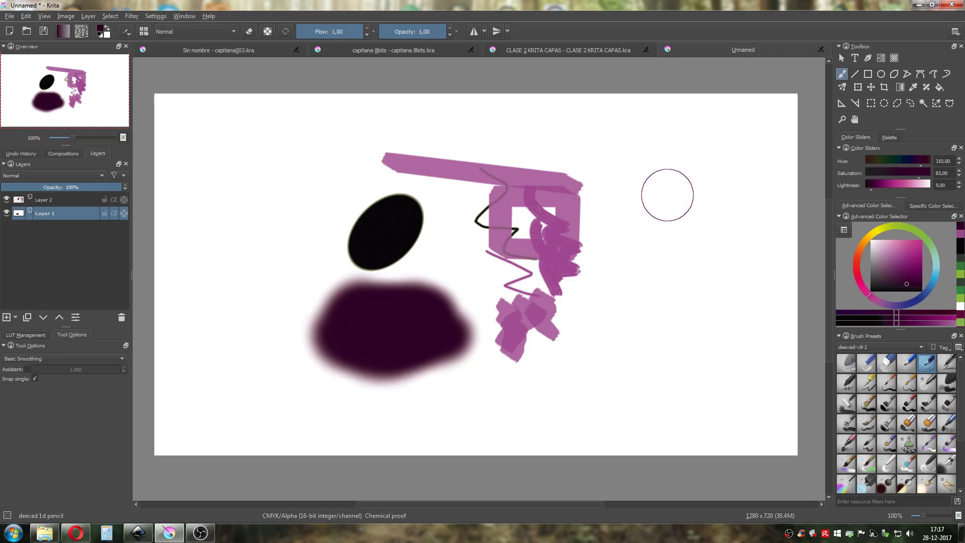
# Sketch two wavy lines with the deevad 1c pencil sketch preset, one mirrored horizontally and one mirrored both horizontally and vertically.
pyautogui.click(475, 30)
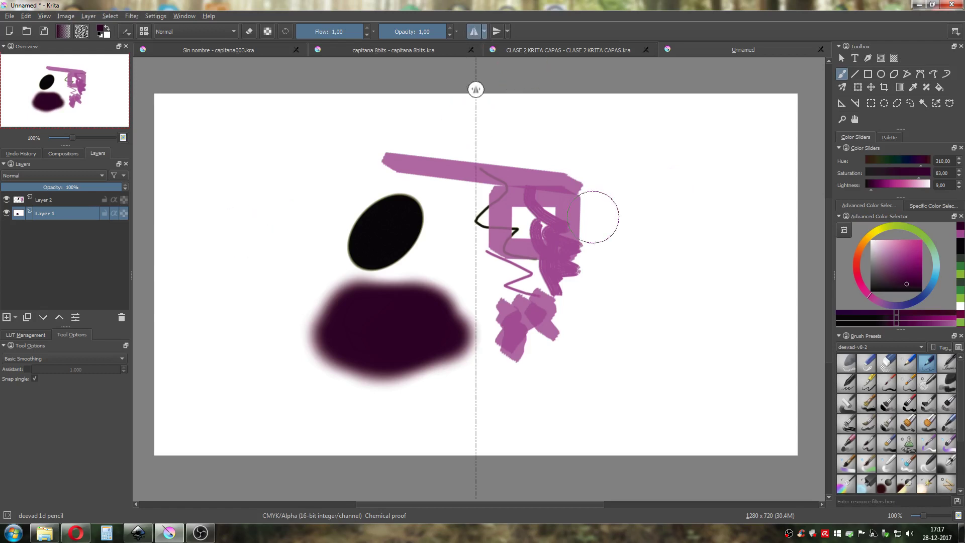
pyautogui.click(907, 362)
pyautogui.moveTo(574, 157)
pyautogui.mouseDown()
pyautogui.moveTo(723, 250)
pyautogui.moveTo(743, 250)
pyautogui.mouseUp()
pyautogui.click(497, 32)
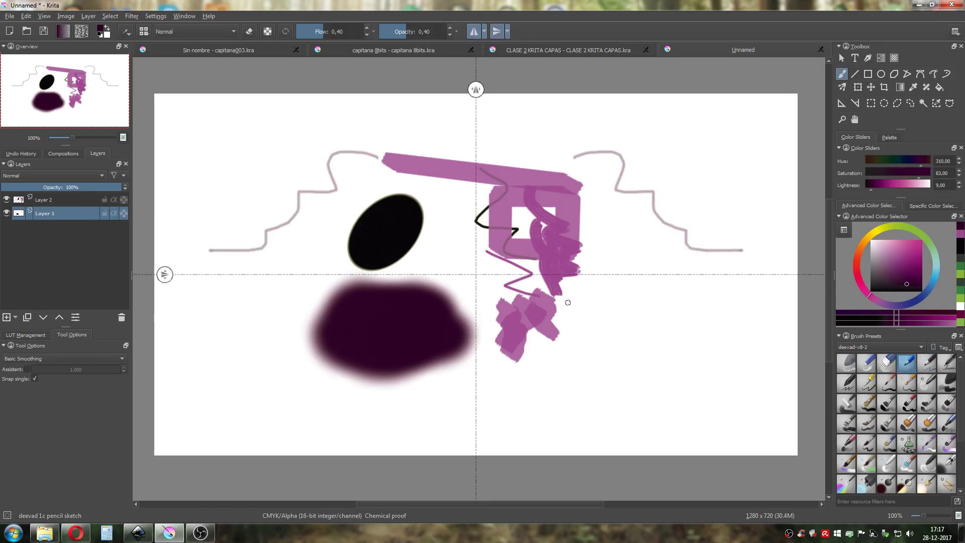
pyautogui.moveTo(573, 333)
pyautogui.mouseDown()
pyautogui.moveTo(602, 364)
pyautogui.moveTo(664, 364)
pyautogui.moveTo(669, 389)
pyautogui.moveTo(710, 315)
pyautogui.mouseUp()
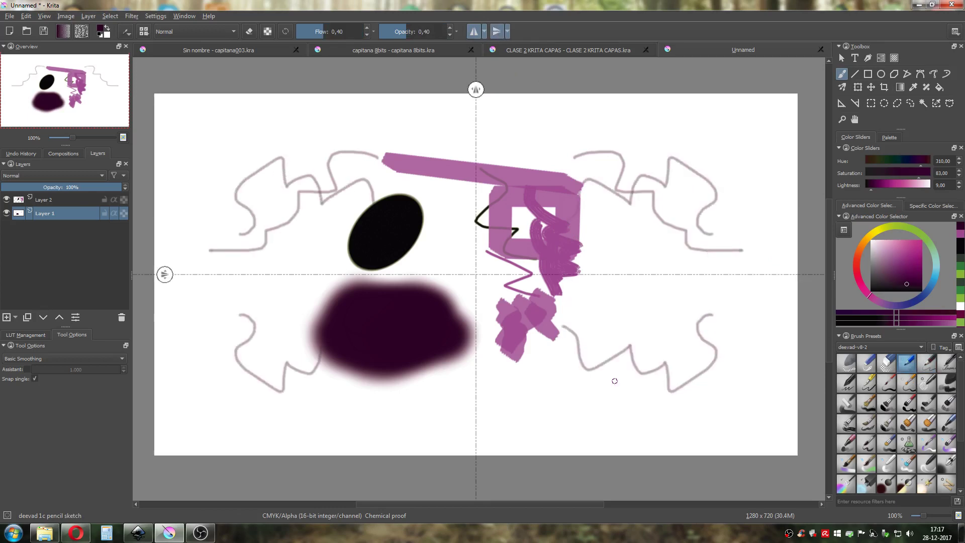
# Turn off both mirror modes and undo the two mirrored pencil strokes.
pyautogui.click(497, 31)
pyautogui.click(474, 31)
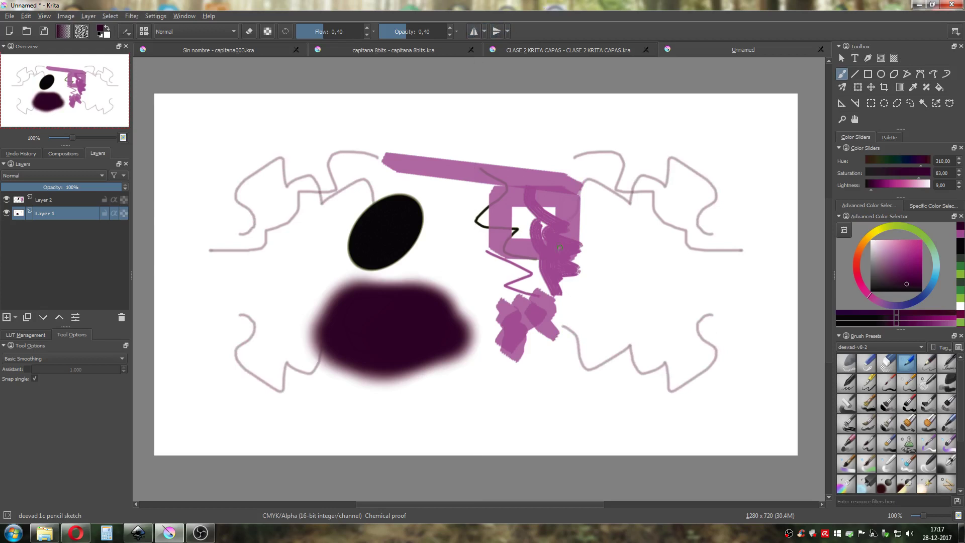
pyautogui.hotkey('ctrl', 'z')
pyautogui.hotkey('ctrl', 'z')
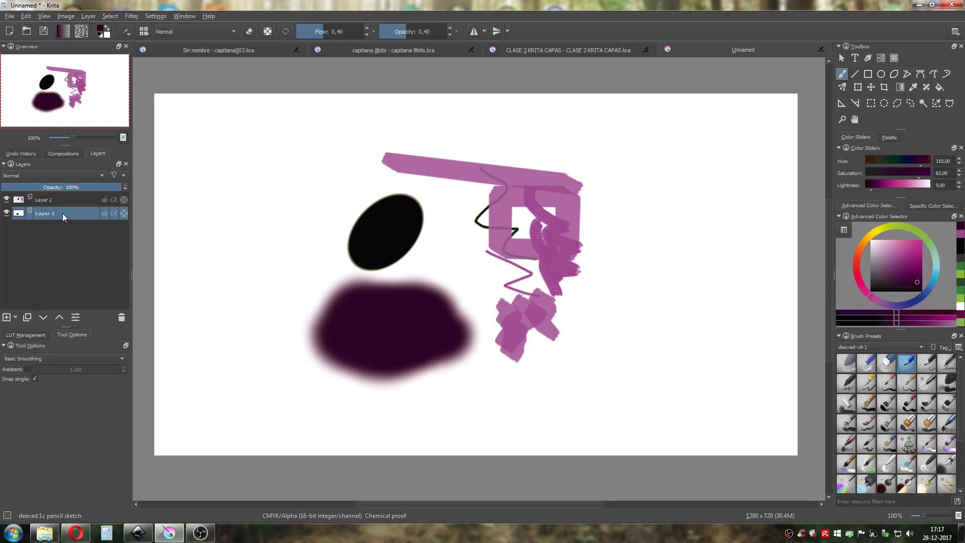
# Reorder the layers so that Layer 1 sits above Layer 2, and make Layer 1 active.
pyautogui.click(41, 201)
pyautogui.moveTo(50, 200); pyautogui.dragTo(107, 219)
pyautogui.click(57, 203)
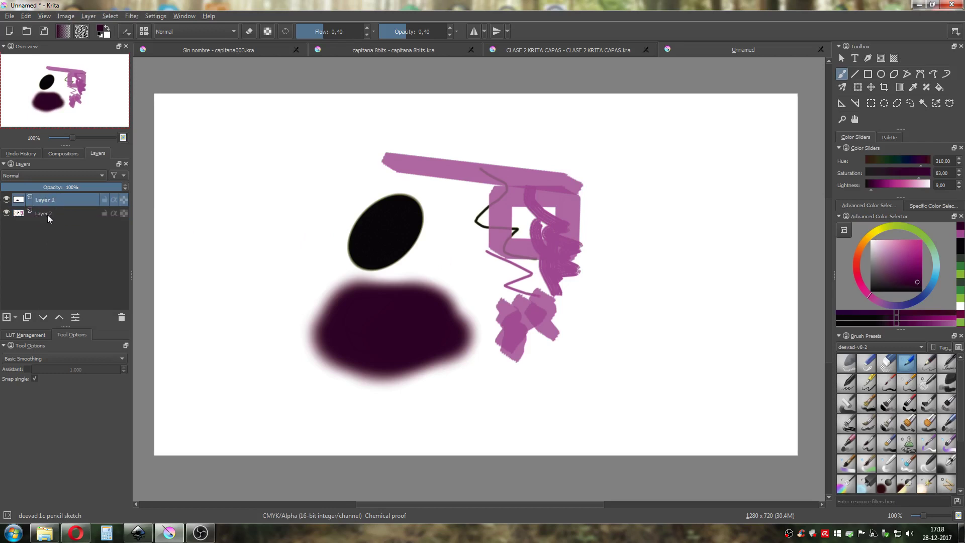
pyautogui.click(47, 214)
pyautogui.click(49, 202)
# Move Layer 1's dark purple blob to about the canvas centre and place the layer back below Layer 2.
pyautogui.click(870, 87)
pyautogui.moveTo(435, 271)
pyautogui.mouseDown()
pyautogui.moveTo(436, 302)
pyautogui.moveTo(513, 260)
pyautogui.moveTo(490, 276)
pyautogui.moveTo(513, 261)
pyautogui.moveTo(519, 291)
pyautogui.mouseUp()
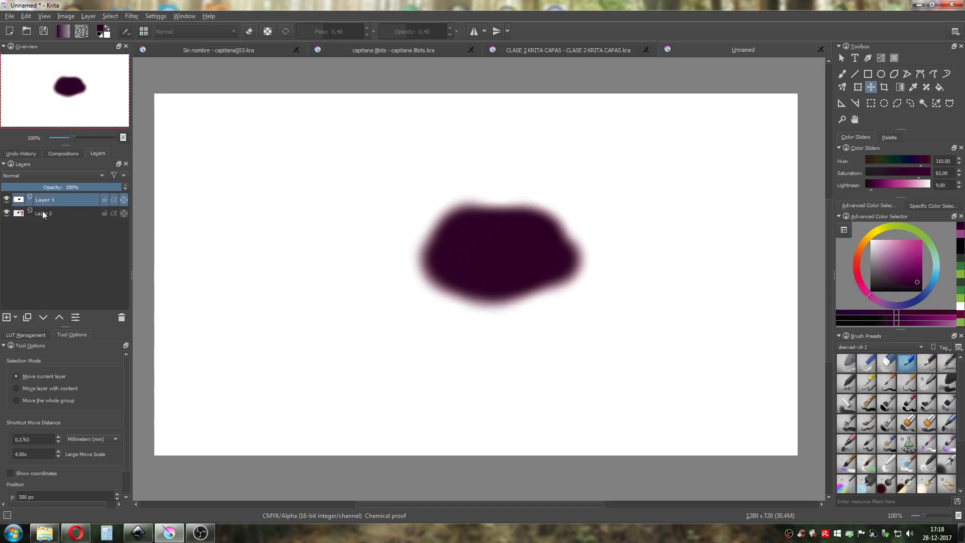
pyautogui.moveTo(56, 200)
pyautogui.mouseDown()
pyautogui.moveTo(26, 229)
pyautogui.moveTo(38, 224)
pyautogui.mouseUp()
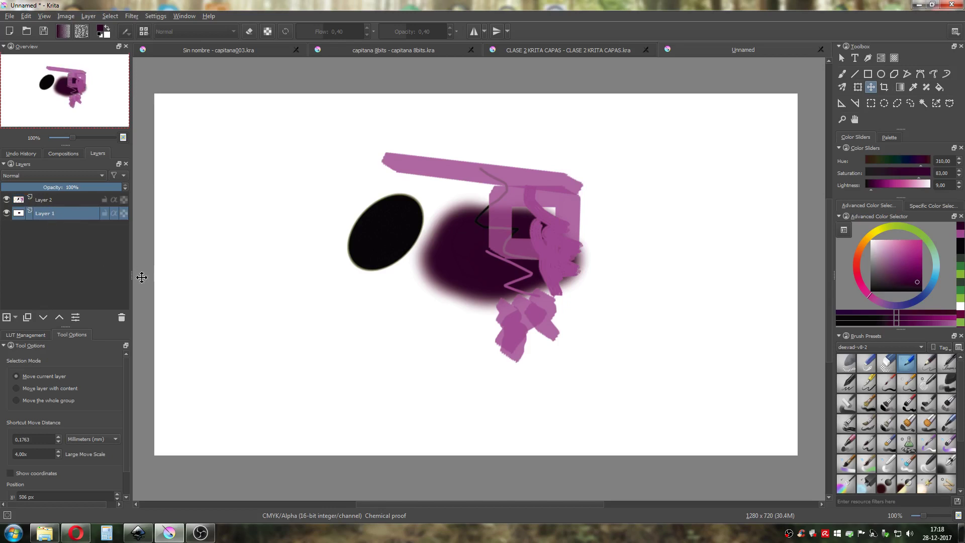
# Combine Layer 2 and Layer 1 with Quick Group, and collapse and re-expand the resulting group in the layer stack.
pyautogui.click(55, 201)
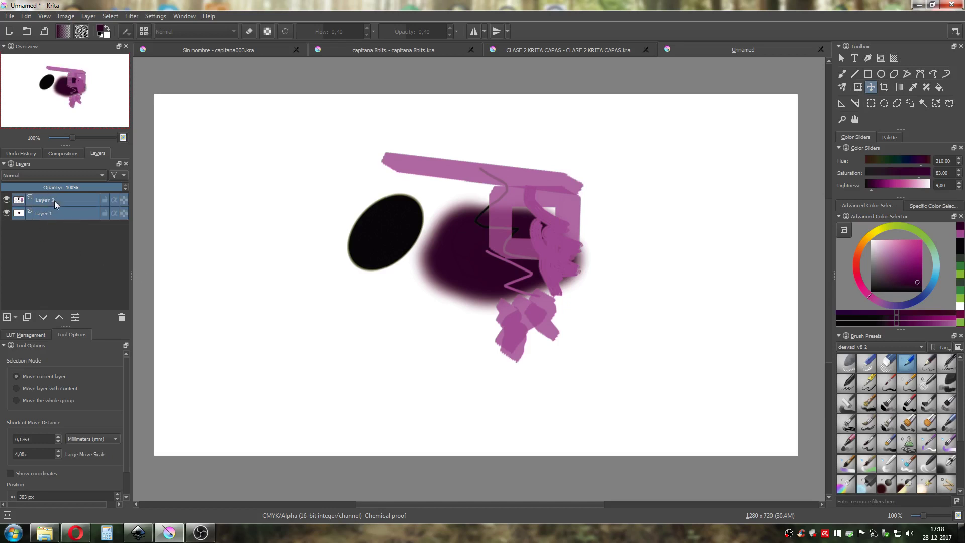
pyautogui.rightClick(54, 200)
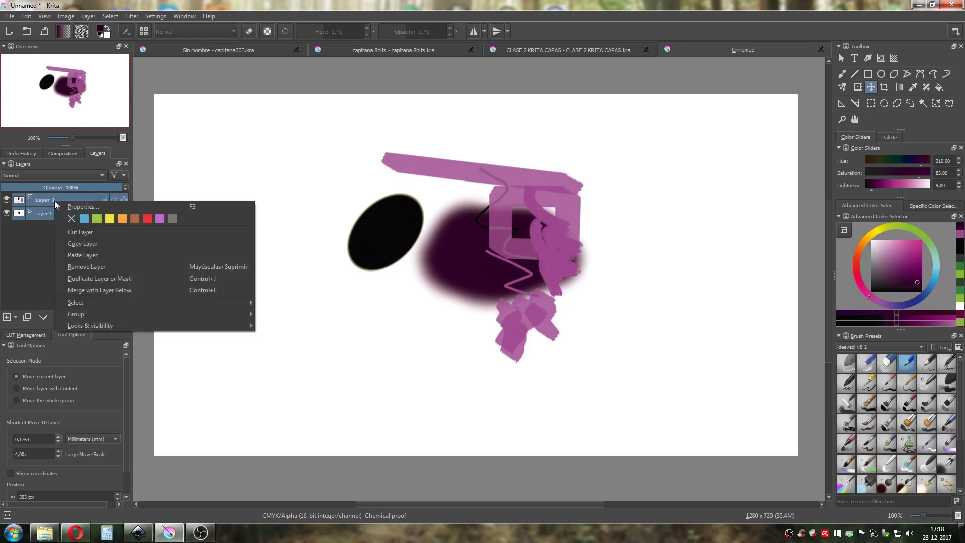
pyautogui.moveTo(90, 314)
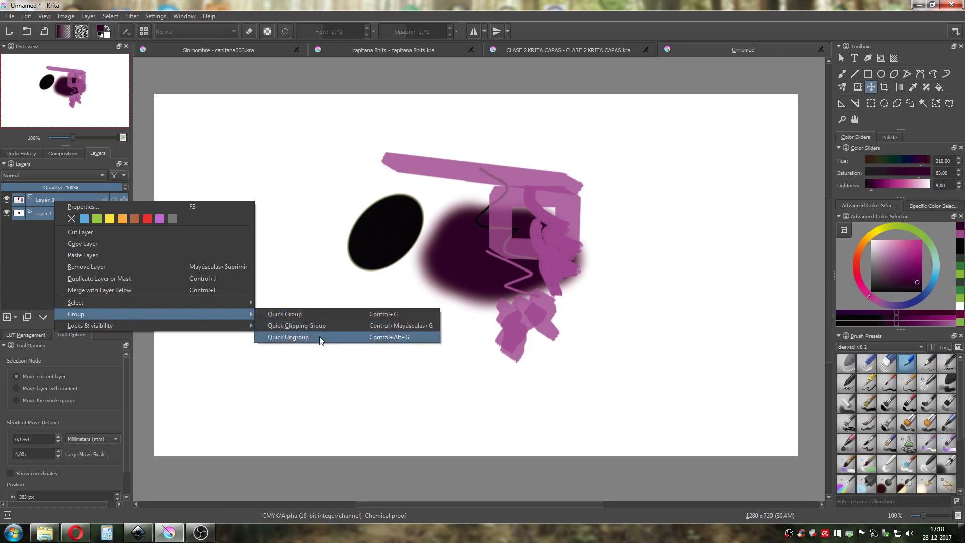
pyautogui.click(327, 314)
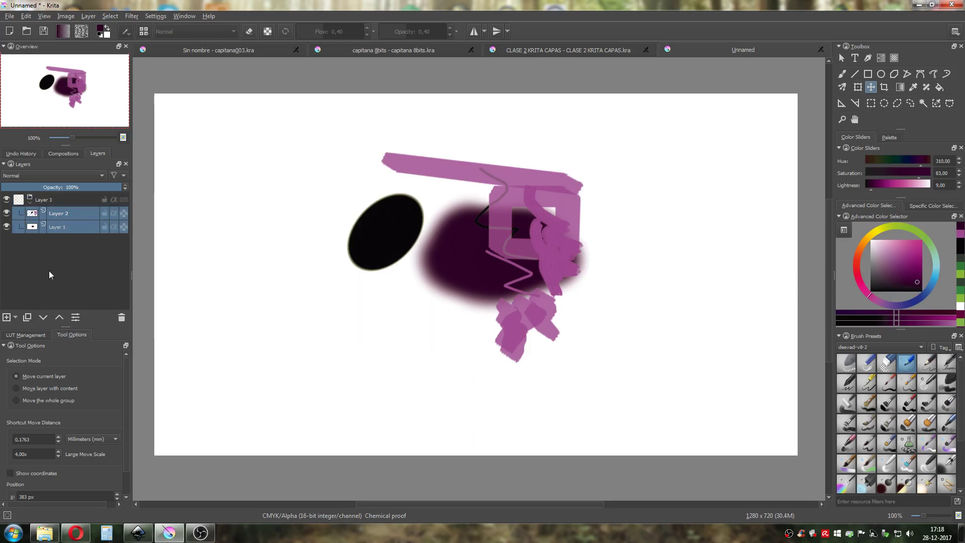
pyautogui.click(29, 203)
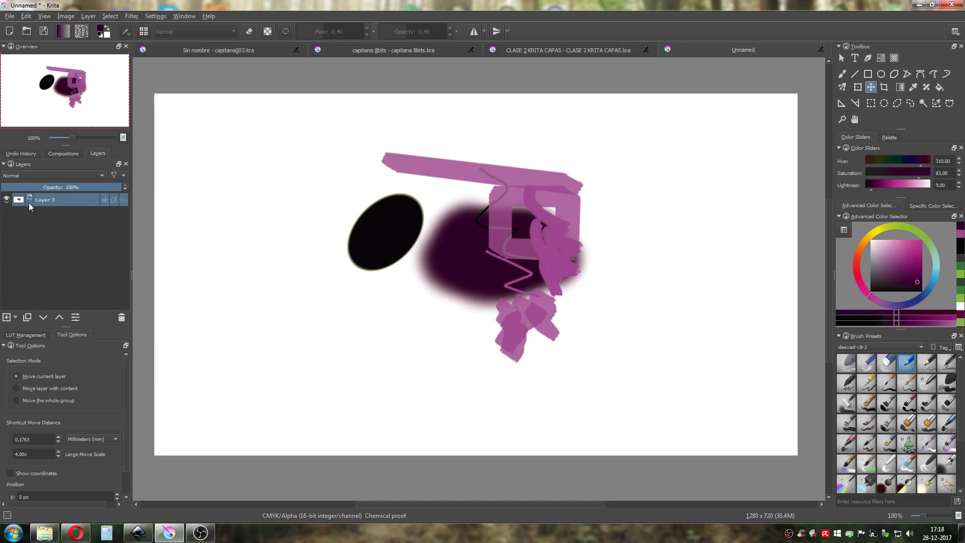
pyautogui.click(30, 203)
pyautogui.click(29, 203)
pyautogui.click(29, 203)
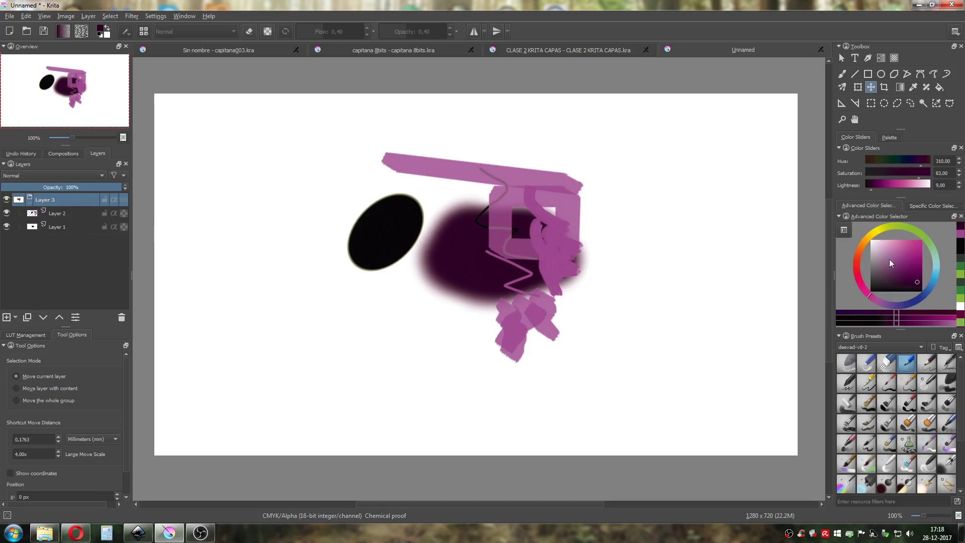
# View the Advanced Color Selector's docker settings, including its Behavior options, and close them.
pyautogui.click(846, 231)
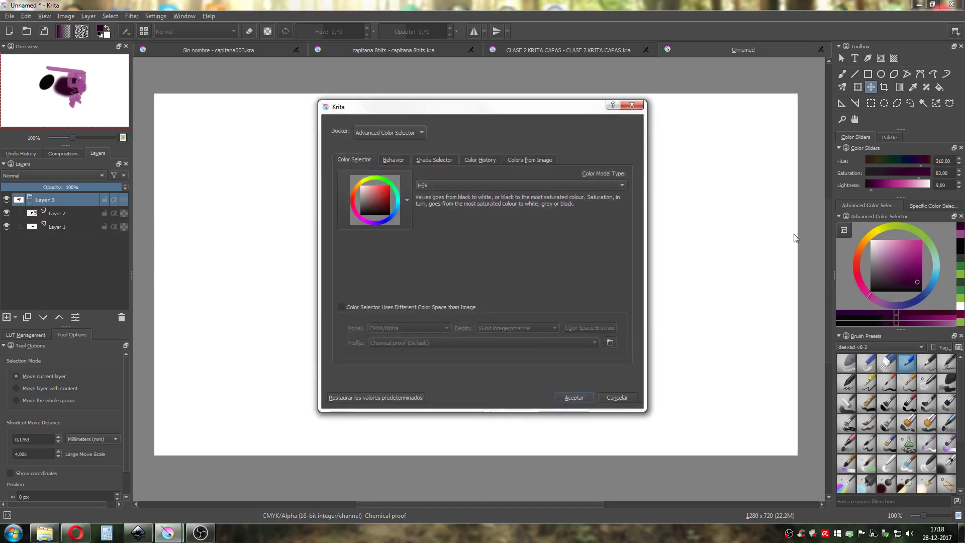
pyautogui.click(390, 160)
pyautogui.click(358, 160)
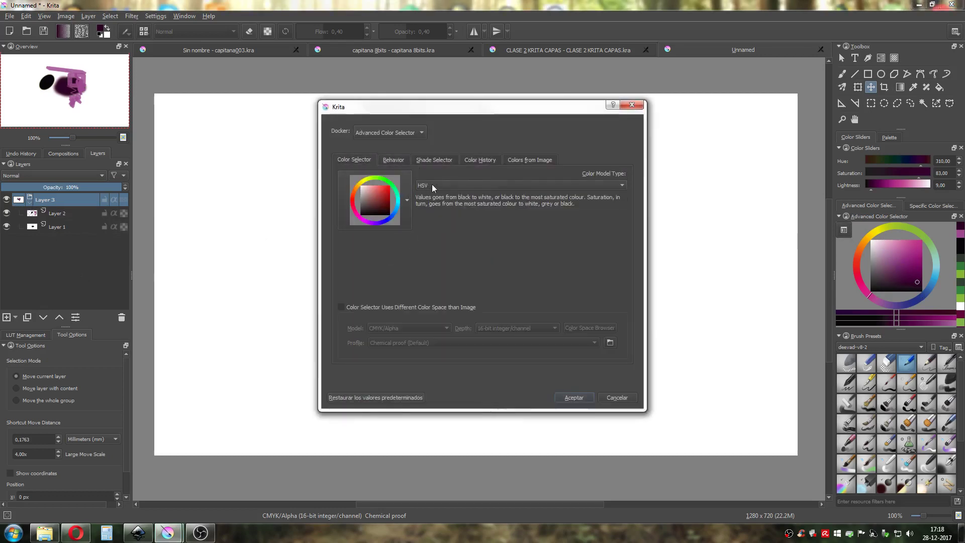
pyautogui.click(632, 105)
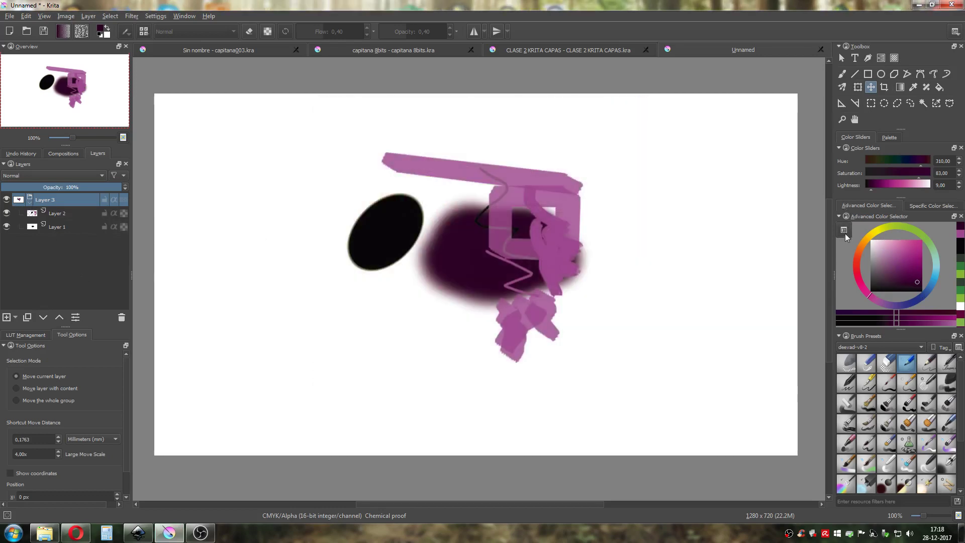
# Try other colour model types, including HSI and HSY, in the Advanced Color Selector settings and return to HSV.
pyautogui.click(844, 231)
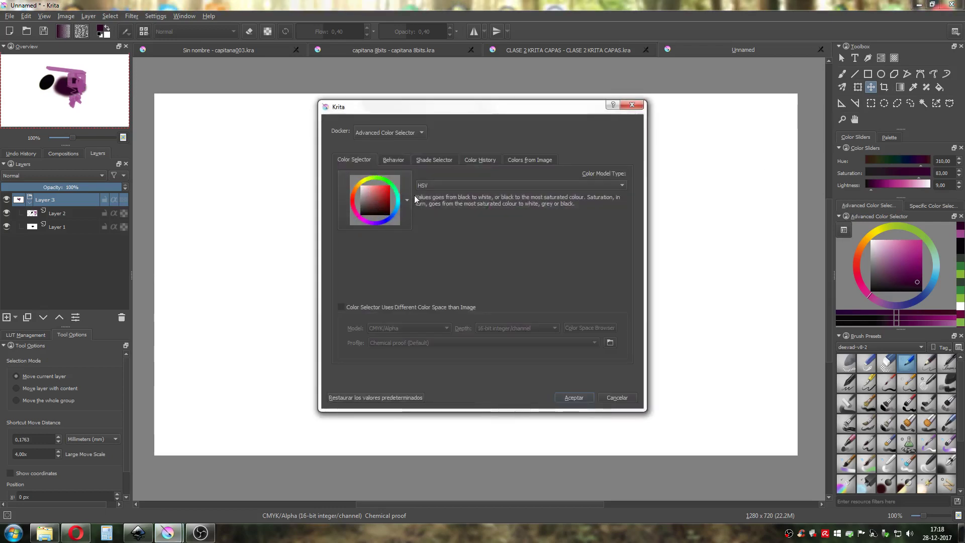
pyautogui.click(452, 187)
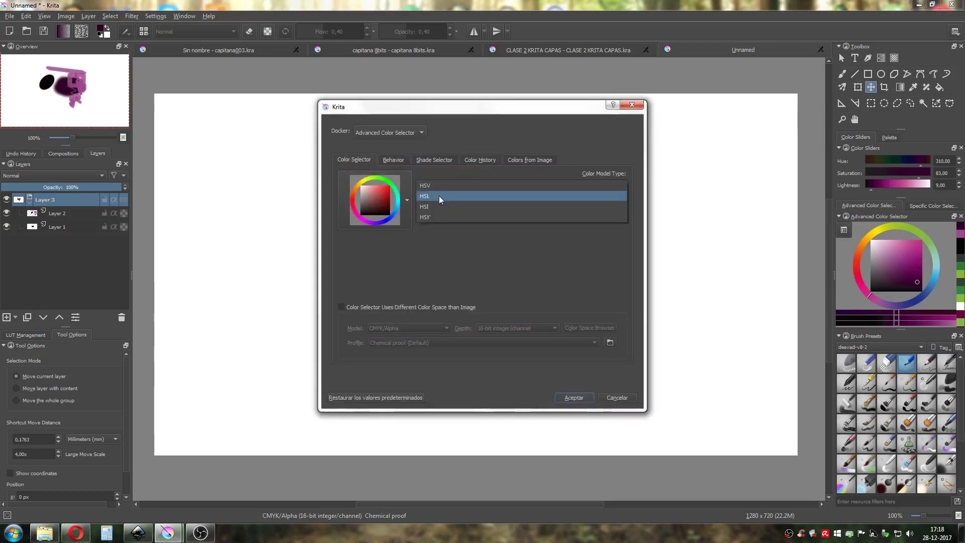
pyautogui.click(439, 195)
pyautogui.click(442, 184)
pyautogui.click(442, 197)
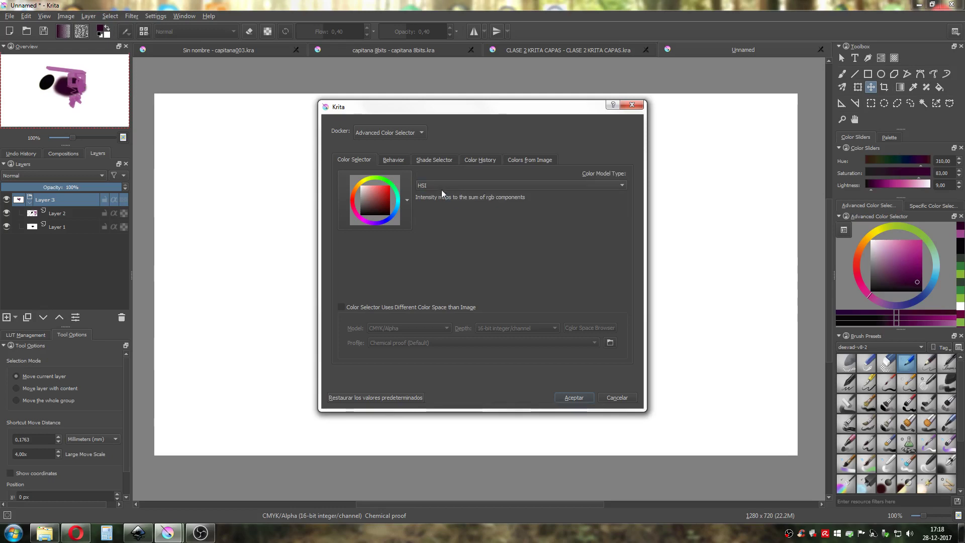
pyautogui.click(442, 189)
pyautogui.click(436, 198)
pyautogui.click(436, 184)
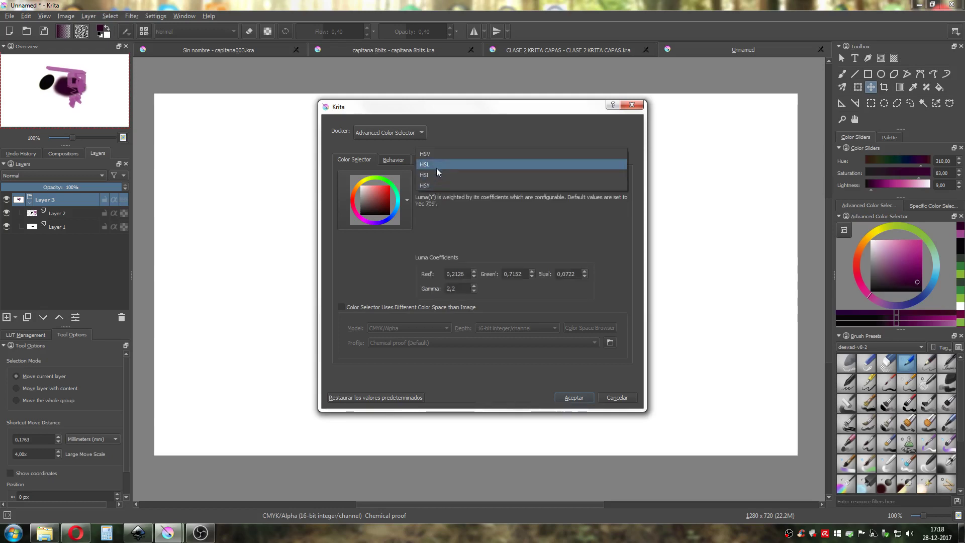
pyautogui.click(435, 156)
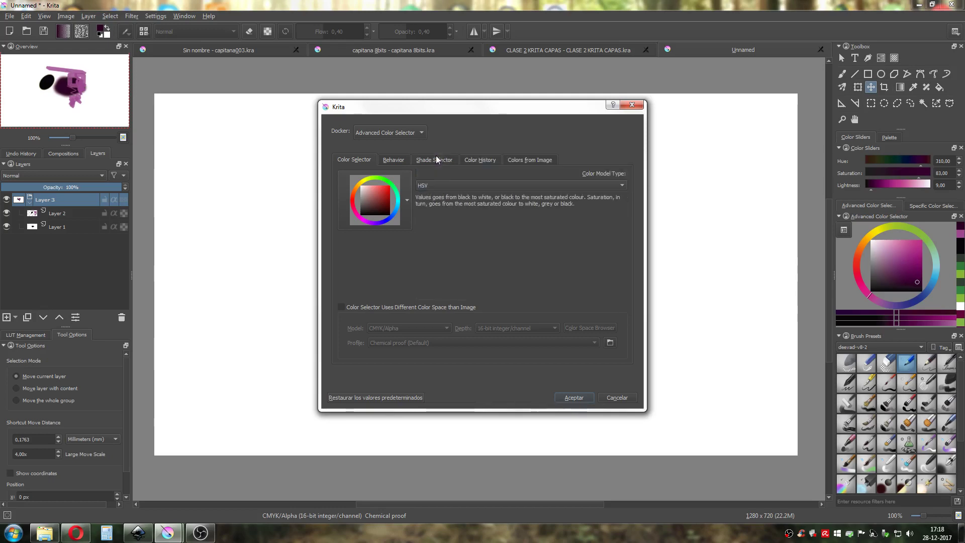
# Try the triangle and colour wheel shapes for the Advanced Color Selector, restore the hue ring with inner square, and accept the settings.
pyautogui.click(407, 199)
pyautogui.click(368, 210)
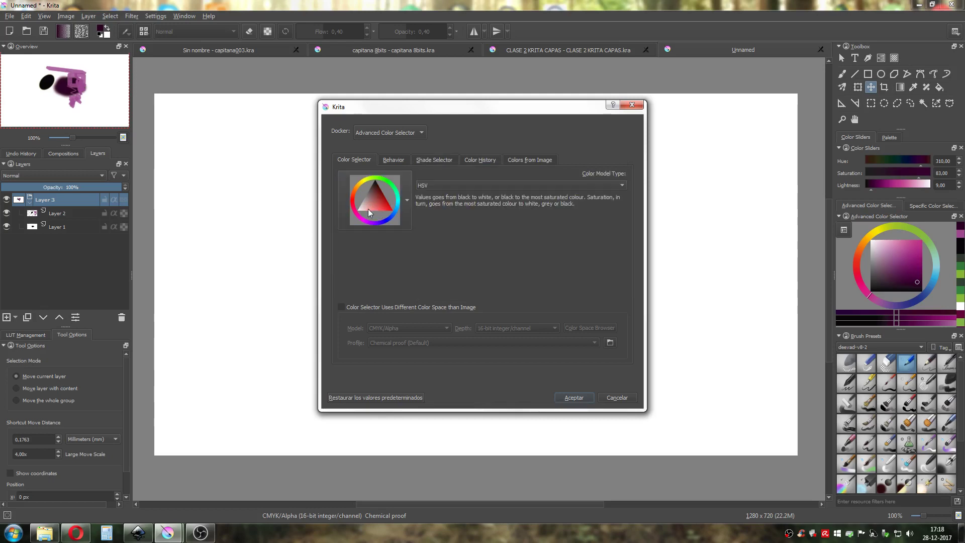
pyautogui.click(408, 201)
pyautogui.click(529, 203)
pyautogui.click(406, 201)
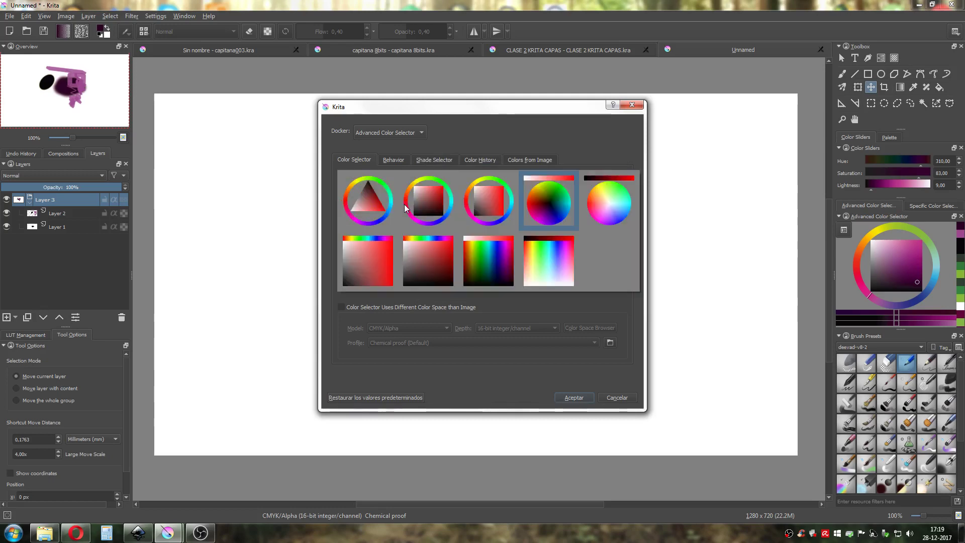
pyautogui.click(596, 207)
pyautogui.click(406, 215)
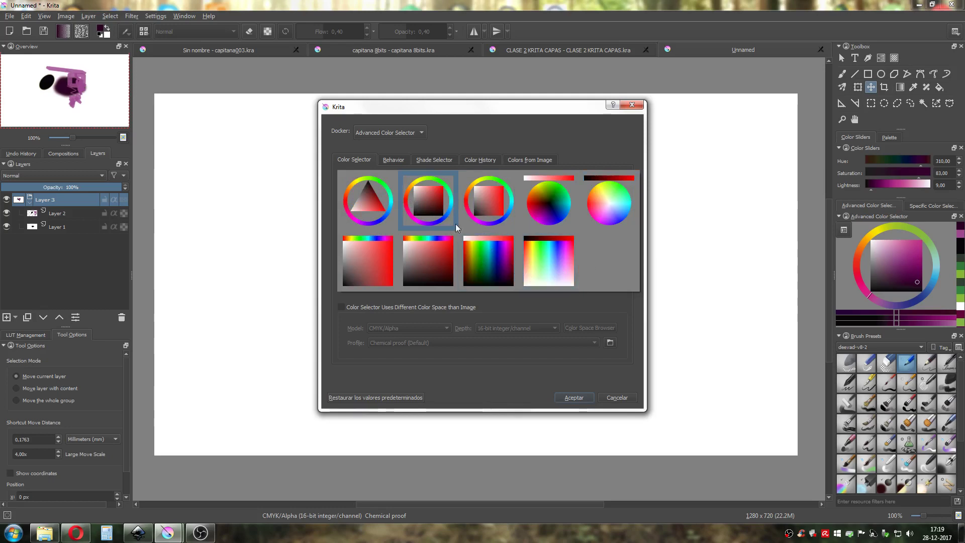
pyautogui.click(428, 207)
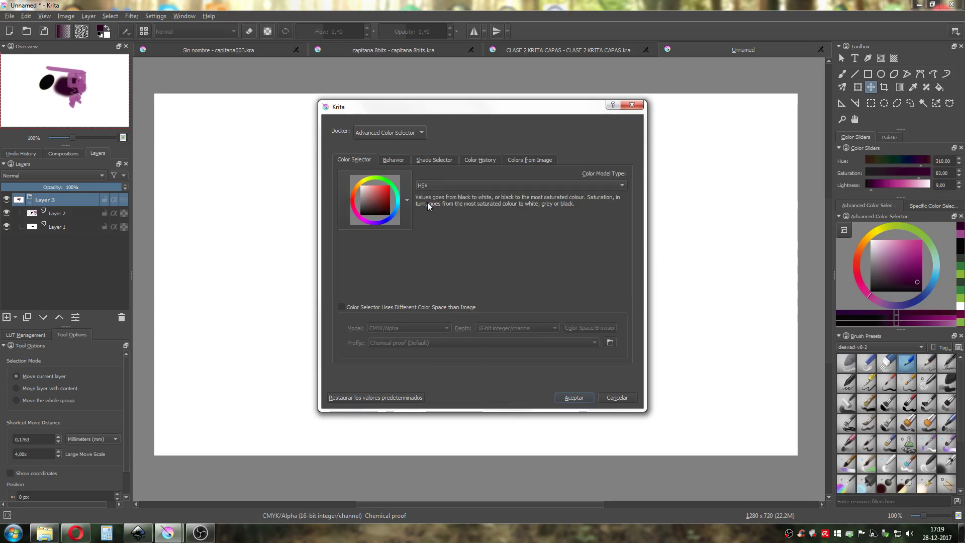
pyautogui.click(573, 398)
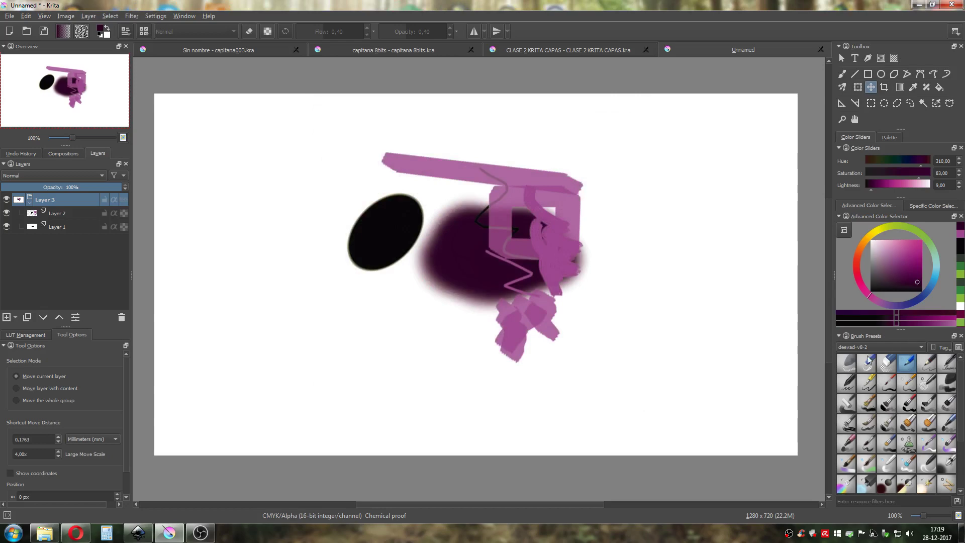
# Switch to Inkscape to review the class outline with the Erase & Lock alpha mode topic and blending modes, and return to Krita.
pyautogui.click(144, 538)
pyautogui.moveTo(598, 314); pyautogui.dragTo(567, 261)
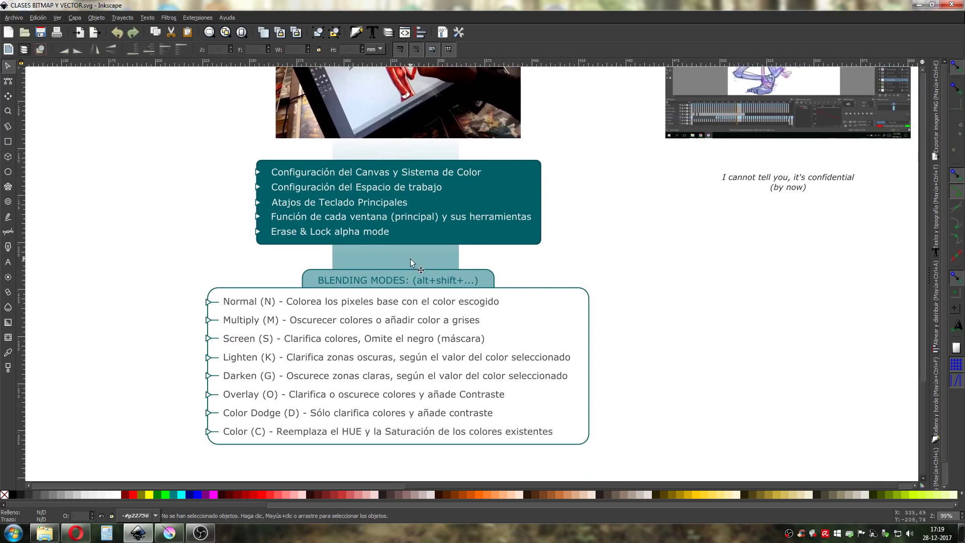
pyautogui.click(170, 533)
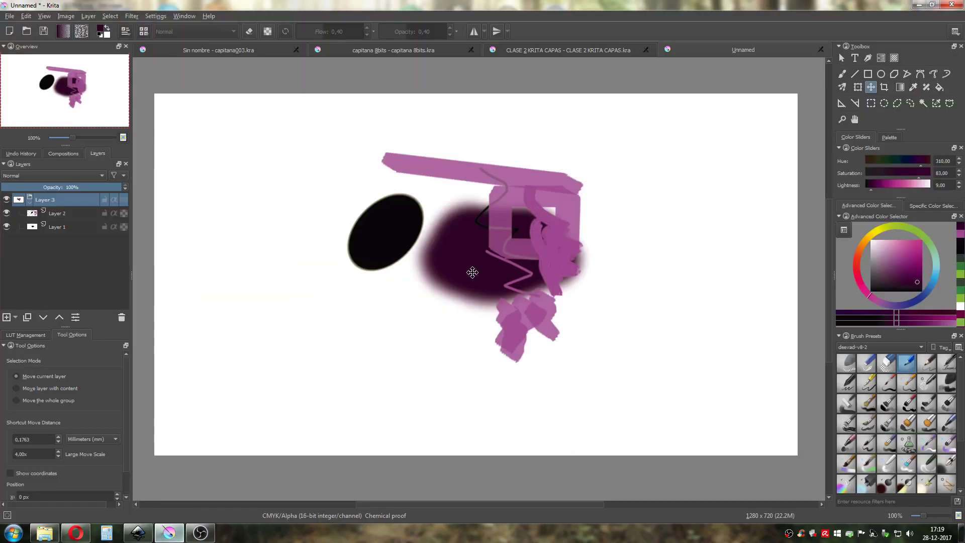
# Choose the deevad 1e digital smooth inking preset with the Freehand Brush tool and make Layer 2 active.
pyautogui.click(848, 383)
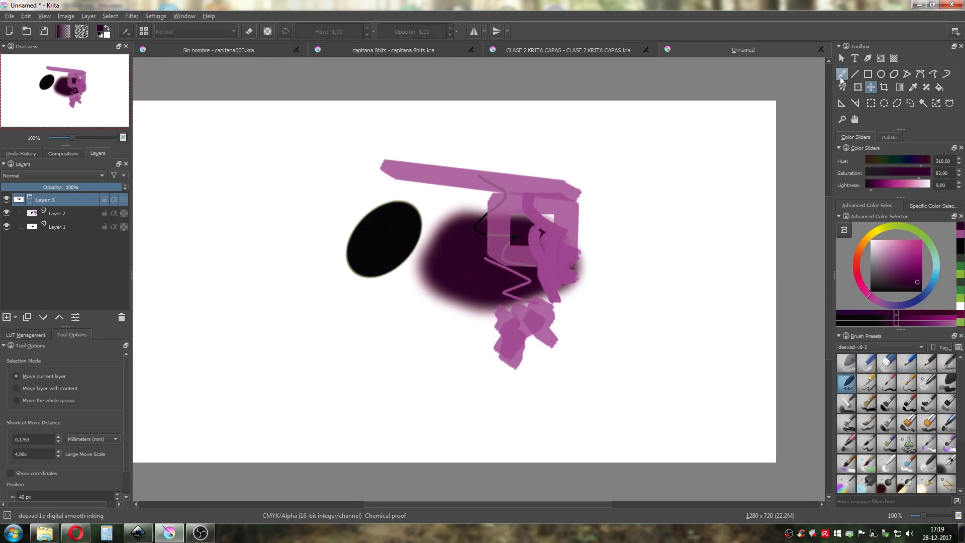
pyautogui.click(842, 76)
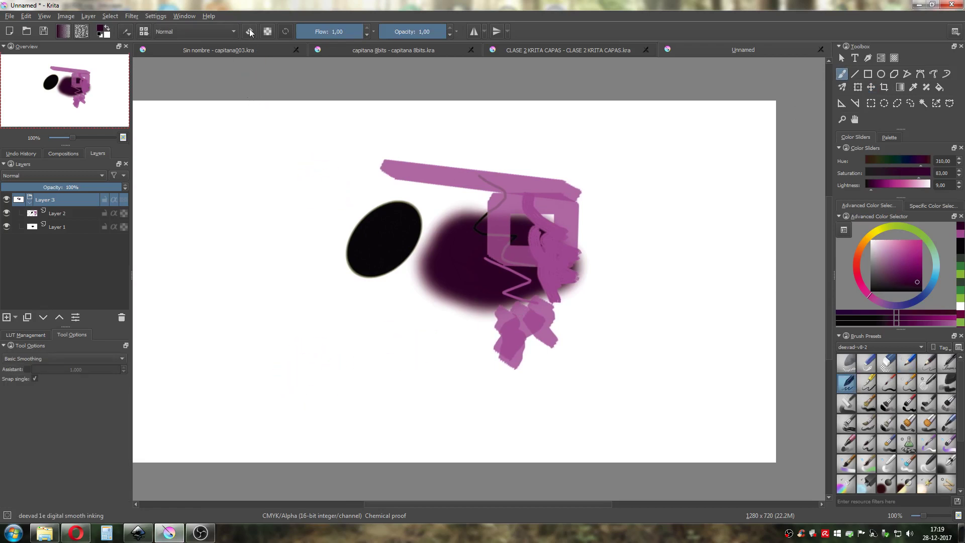
pyautogui.click(59, 214)
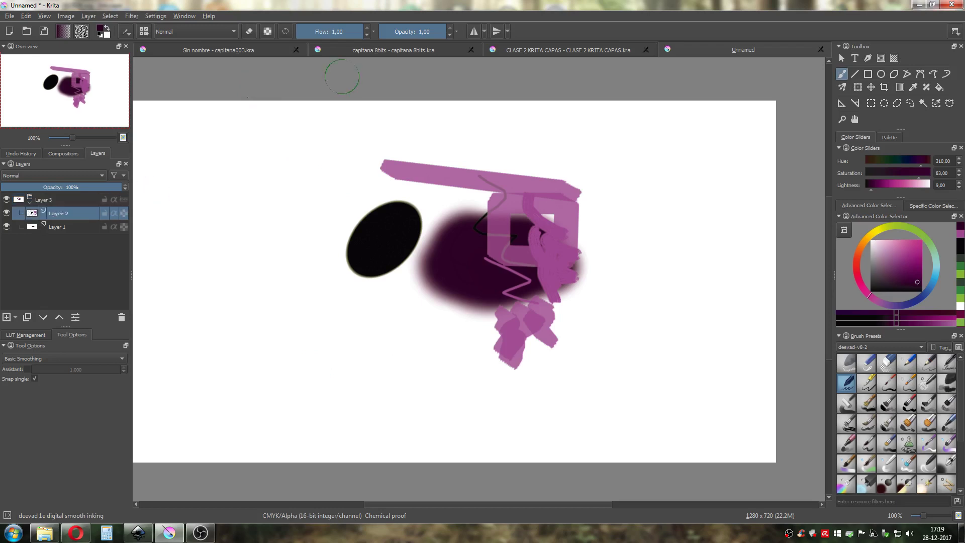
# Turn on eraser mode and erase most of Layer 2's black ellipse and purple strokes with broad strokes.
pyautogui.click(249, 32)
pyautogui.moveTo(321, 209)
pyautogui.mouseDown()
pyautogui.moveTo(406, 277)
pyautogui.moveTo(411, 300)
pyautogui.moveTo(328, 235)
pyautogui.moveTo(414, 282)
pyautogui.moveTo(364, 209)
pyautogui.moveTo(469, 271)
pyautogui.moveTo(379, 206)
pyautogui.moveTo(496, 262)
pyautogui.moveTo(510, 284)
pyautogui.mouseUp()
pyautogui.moveTo(581, 236)
pyautogui.mouseDown()
pyautogui.moveTo(553, 222)
pyautogui.moveTo(400, 218)
pyautogui.moveTo(520, 106)
pyautogui.moveTo(523, 211)
pyautogui.mouseUp()
pyautogui.moveTo(572, 278)
pyautogui.mouseDown()
pyautogui.moveTo(464, 341)
pyautogui.moveTo(339, 219)
pyautogui.moveTo(348, 266)
pyautogui.moveTo(579, 186)
pyautogui.moveTo(576, 273)
pyautogui.moveTo(395, 325)
pyautogui.moveTo(443, 273)
pyautogui.moveTo(474, 402)
pyautogui.mouseUp()
# Undo all the erasing strokes on Layer 2 and turn off eraser mode.
pyautogui.hotkey('ctrl', 'z')
pyautogui.hotkey('ctrl', 'z')
pyautogui.hotkey('ctrl', 'z')
pyautogui.hotkey('ctrl', 'z')
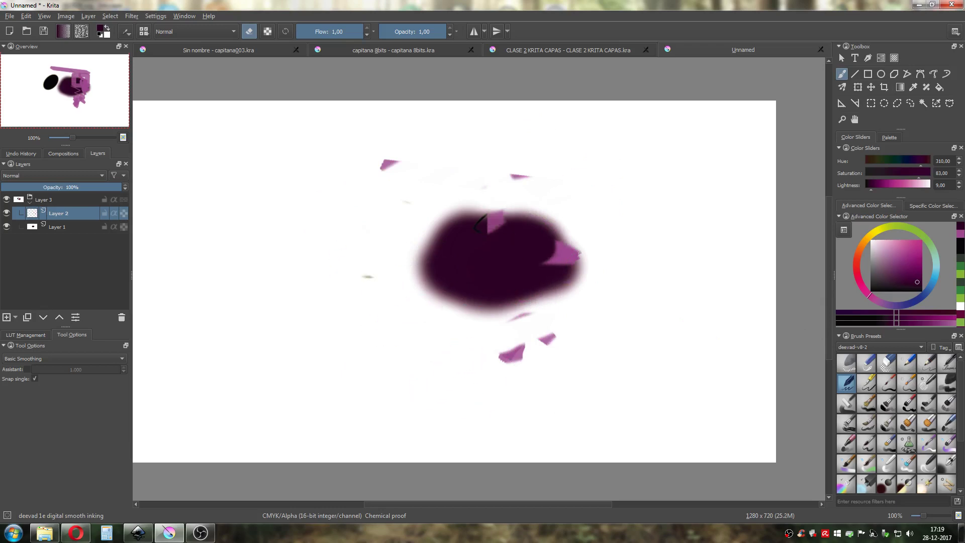
pyautogui.hotkey('ctrl', 'z')
pyautogui.hotkey('ctrl', 'z')
pyautogui.hotkey('ctrl', 'z')
pyautogui.hotkey('ctrl', 'z')
pyautogui.hotkey('ctrl', 'z')
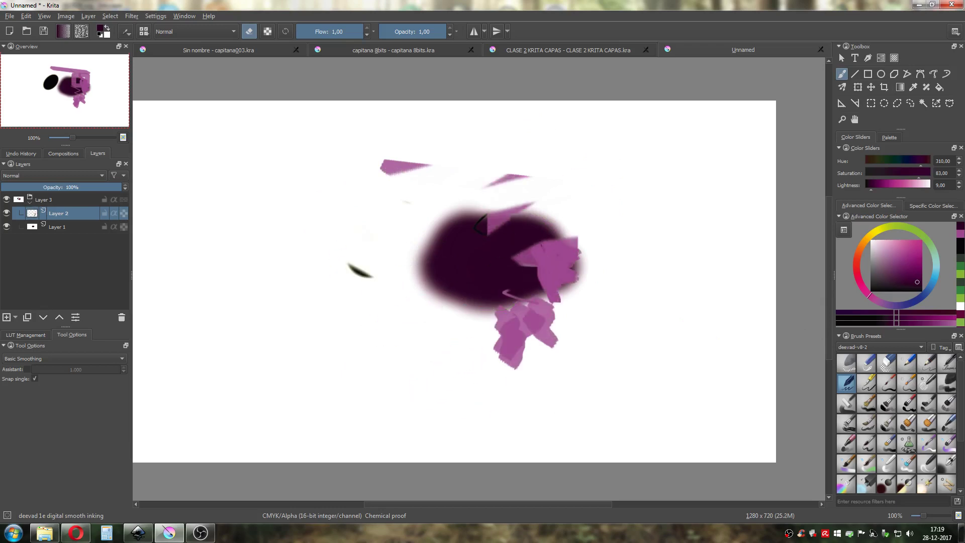
pyautogui.hotkey('ctrl', 'z')
pyautogui.hotkey('ctrl', 'z')
pyautogui.hotkey('ctrl', 'z')
pyautogui.hotkey('ctrl', 'z')
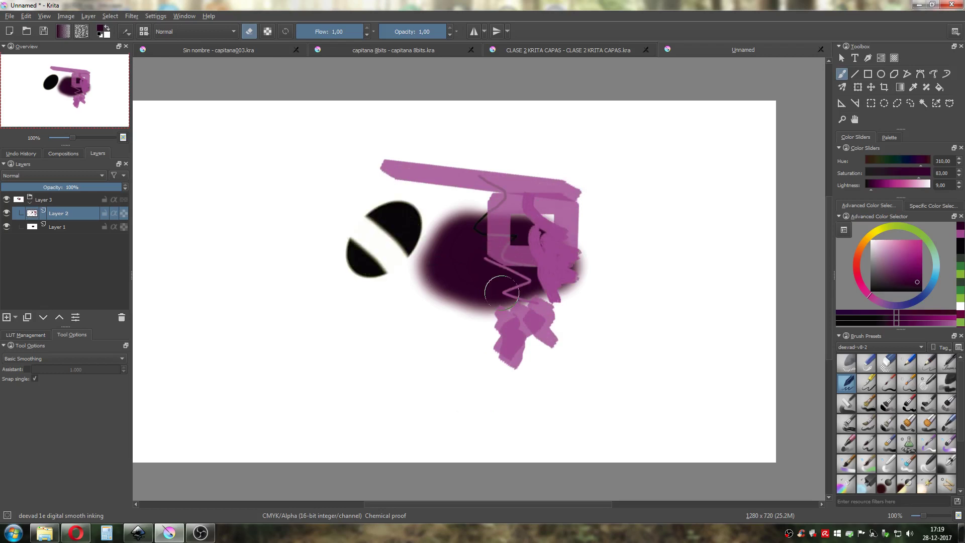
pyautogui.hotkey('ctrl', 'z')
pyautogui.hotkey('ctrl', 'z')
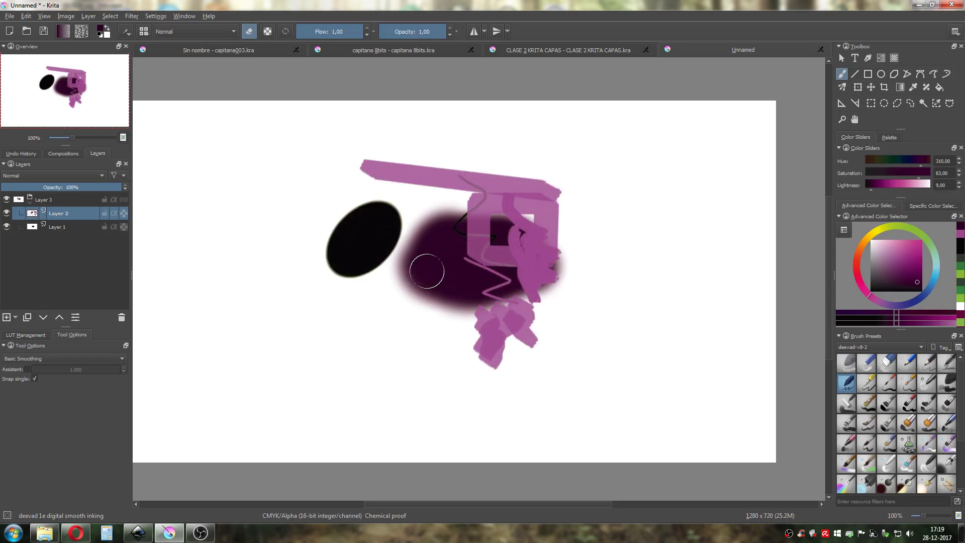
pyautogui.click(249, 31)
# Paint a deevad 2c hair stroke across the black ellipse, and erase two crossing strokes over it in eraser mode.
pyautogui.click(848, 427)
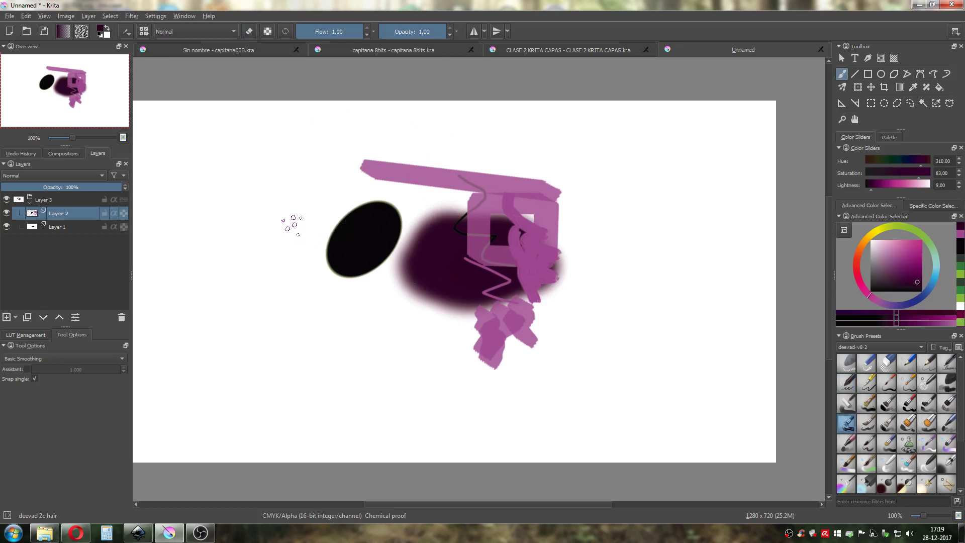
pyautogui.moveTo(292, 224); pyautogui.dragTo(419, 246)
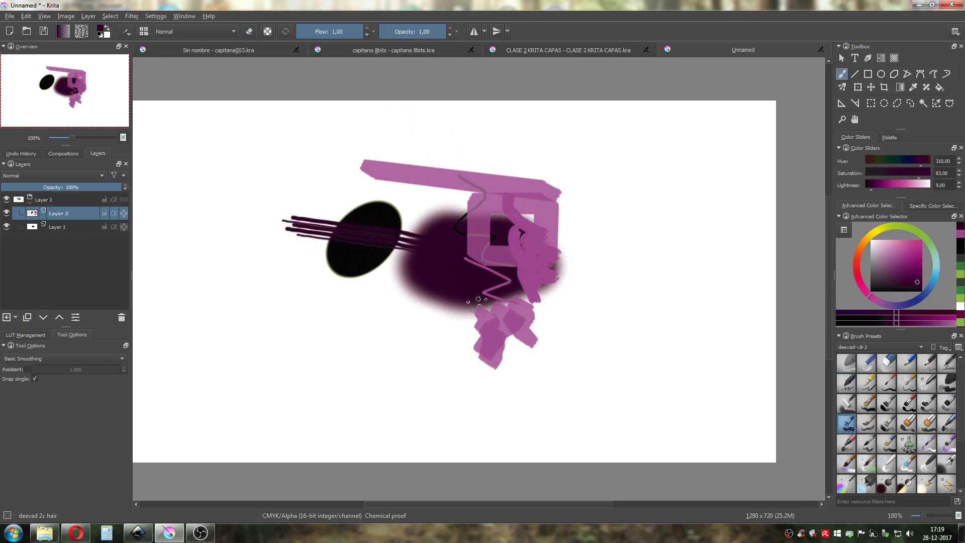
pyautogui.click(249, 31)
pyautogui.moveTo(356, 202); pyautogui.dragTo(383, 267)
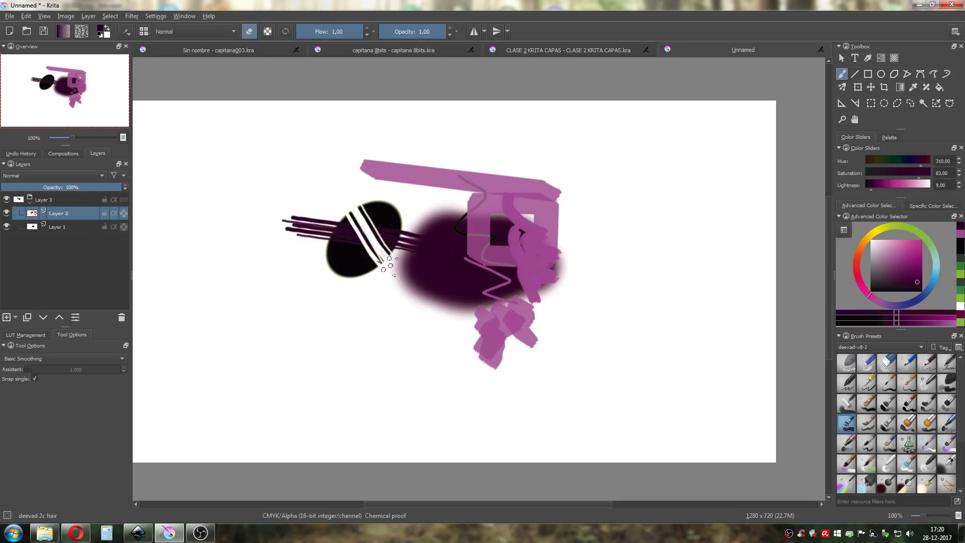
pyautogui.moveTo(307, 259); pyautogui.dragTo(423, 234)
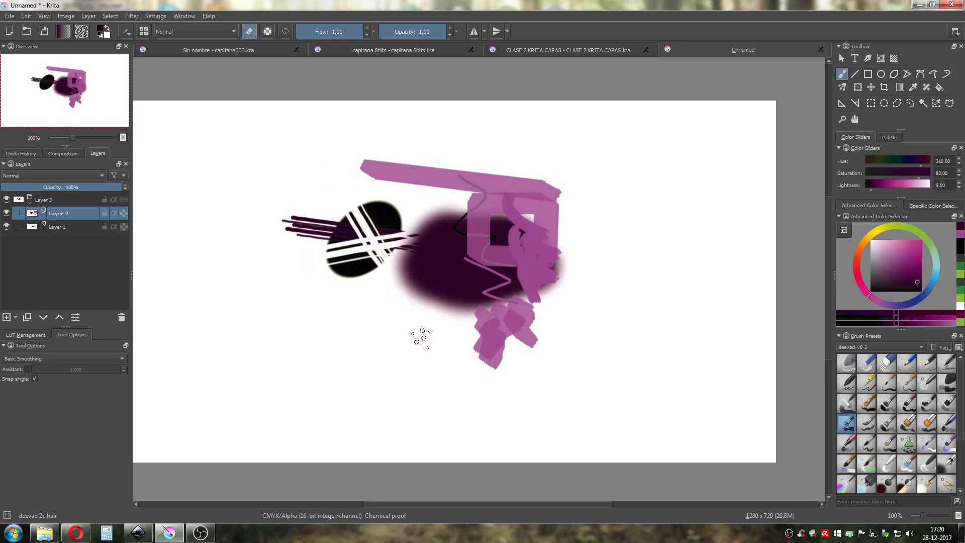
# Undo the hair brush stroke and the crossing eraser strokes, and turn off eraser mode.
pyautogui.hotkey('ctrl', 'z')
pyautogui.hotkey('ctrl', 'z')
pyautogui.hotkey('ctrl', 'z')
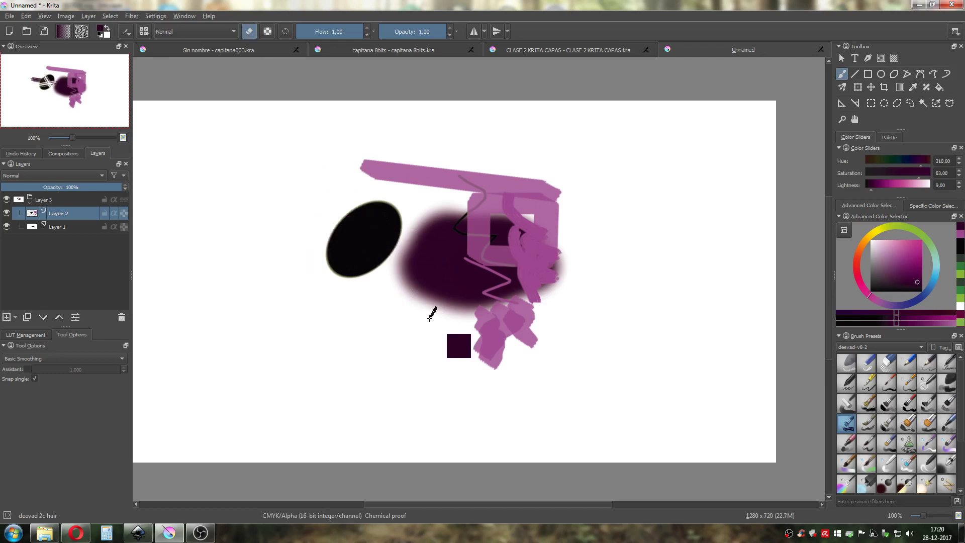
pyautogui.hotkey('ctrl', 'z')
pyautogui.click(248, 31)
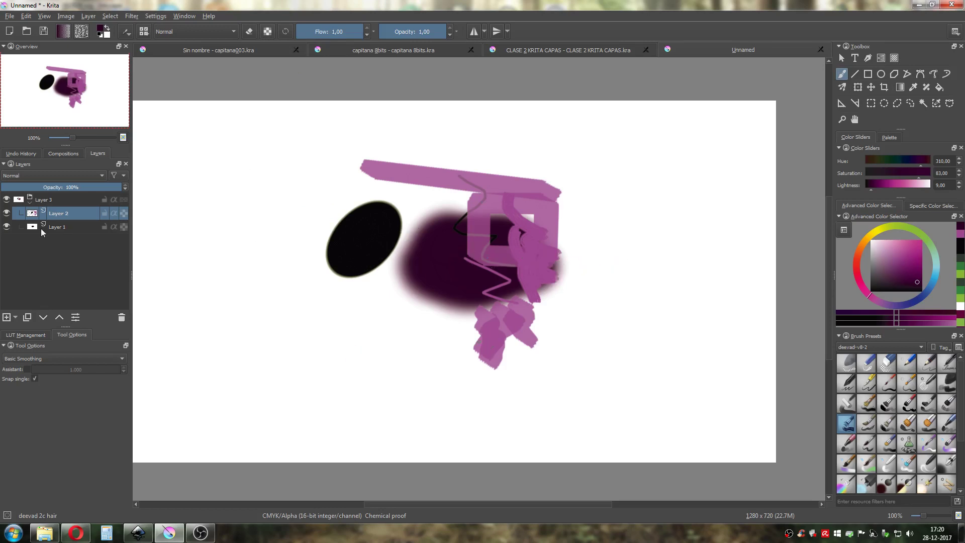
# Hide Layer 1 inside the group.
pyautogui.click(8, 229)
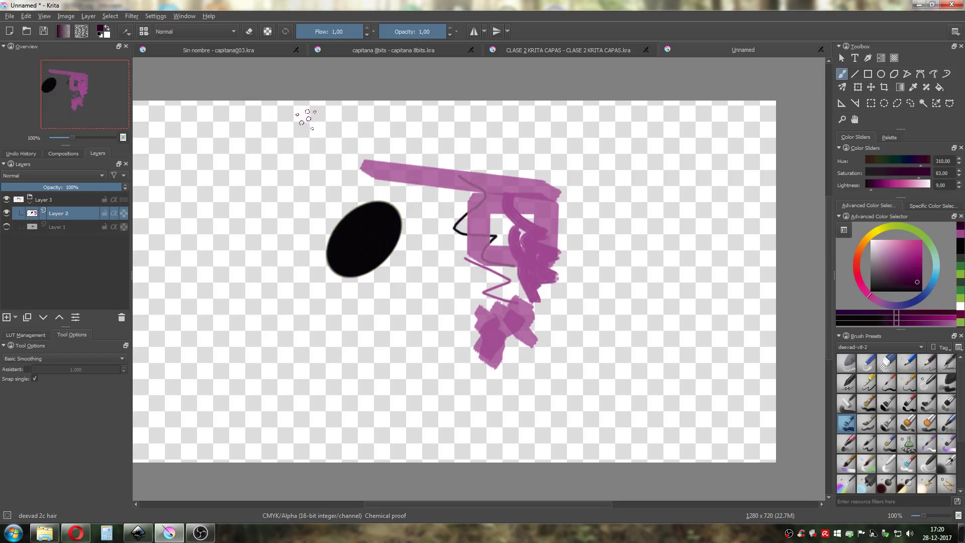
# Turn on the brush's preserve-alpha mode and repaint the black ellipse in bright magenta with the deevad 2a paint sketch brush.
pyautogui.click(268, 32)
pyautogui.moveTo(877, 263); pyautogui.dragTo(916, 248)
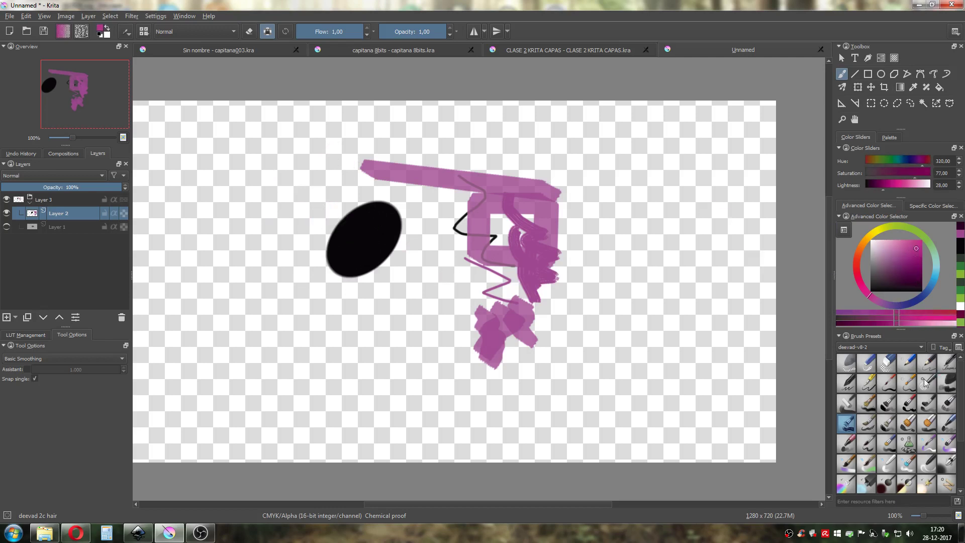
pyautogui.click(950, 385)
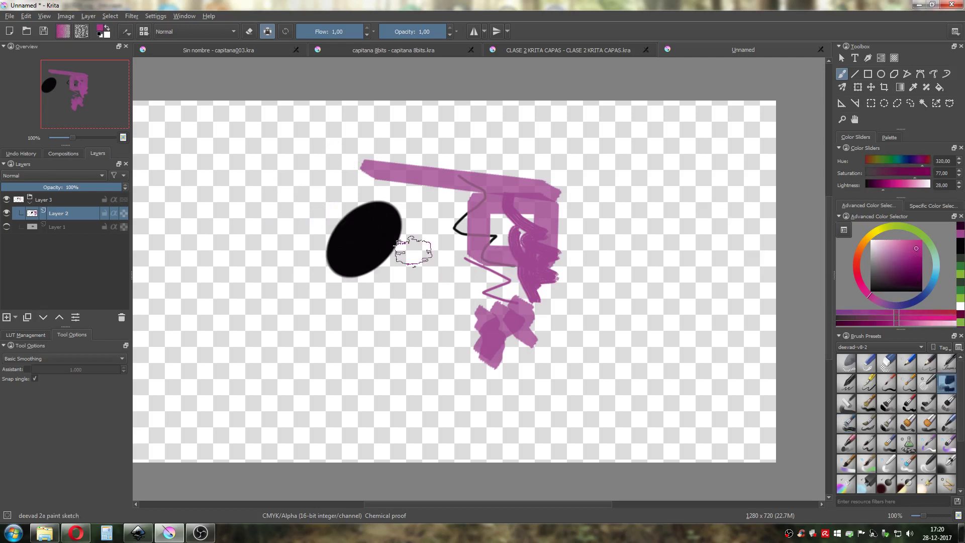
pyautogui.moveTo(351, 285)
pyautogui.mouseDown()
pyautogui.moveTo(326, 248)
pyautogui.moveTo(322, 221)
pyautogui.mouseUp()
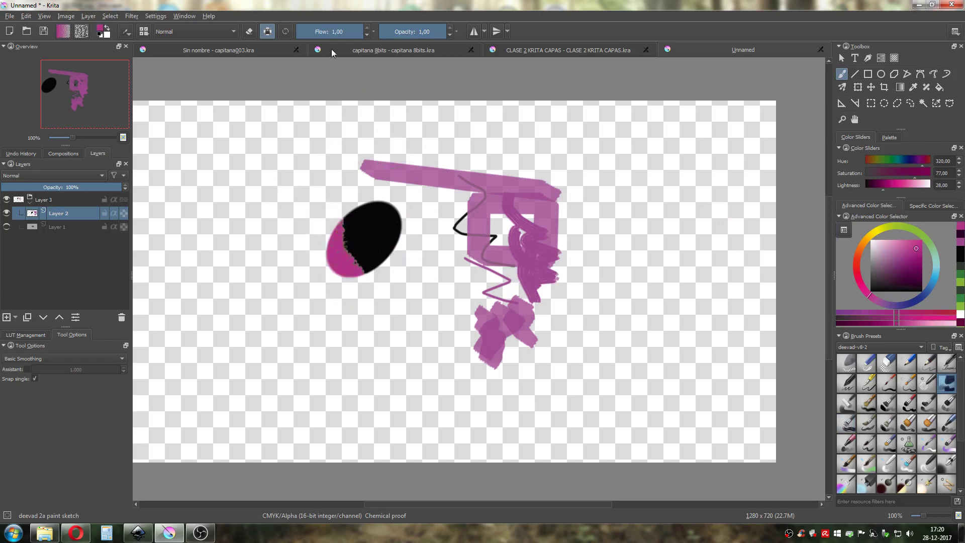
pyautogui.moveTo(359, 189)
pyautogui.mouseDown()
pyautogui.moveTo(372, 246)
pyautogui.moveTo(395, 265)
pyautogui.moveTo(389, 291)
pyautogui.moveTo(404, 195)
pyautogui.moveTo(383, 222)
pyautogui.moveTo(341, 221)
pyautogui.mouseUp()
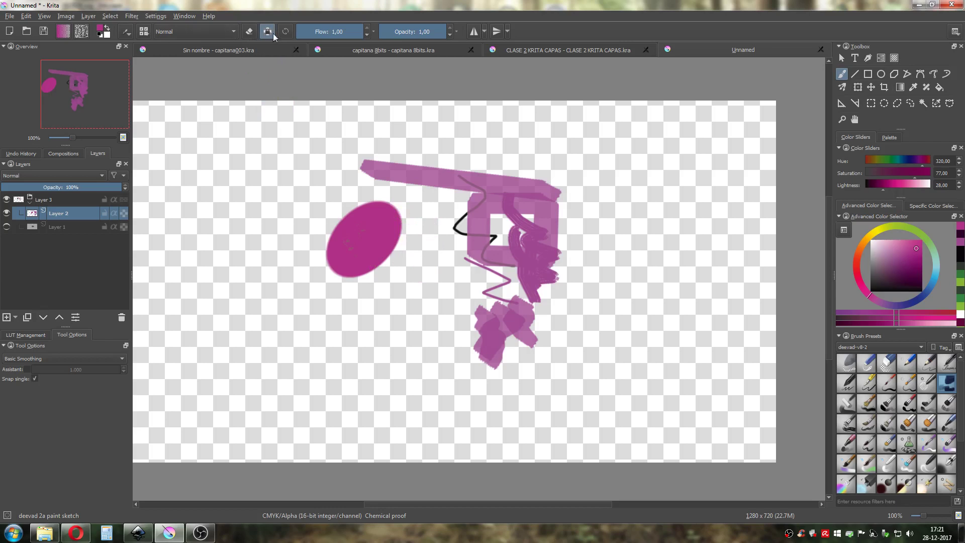
# Lock the alpha of Layer 2, paint dark purple over the square shape and its strokes, and unlock the layer's alpha.
pyautogui.click(124, 216)
pyautogui.moveTo(908, 269); pyautogui.dragTo(903, 276)
pyautogui.moveTo(486, 254)
pyautogui.mouseDown()
pyautogui.moveTo(526, 242)
pyautogui.moveTo(540, 224)
pyautogui.moveTo(490, 192)
pyautogui.moveTo(469, 195)
pyautogui.mouseUp()
pyautogui.click(123, 215)
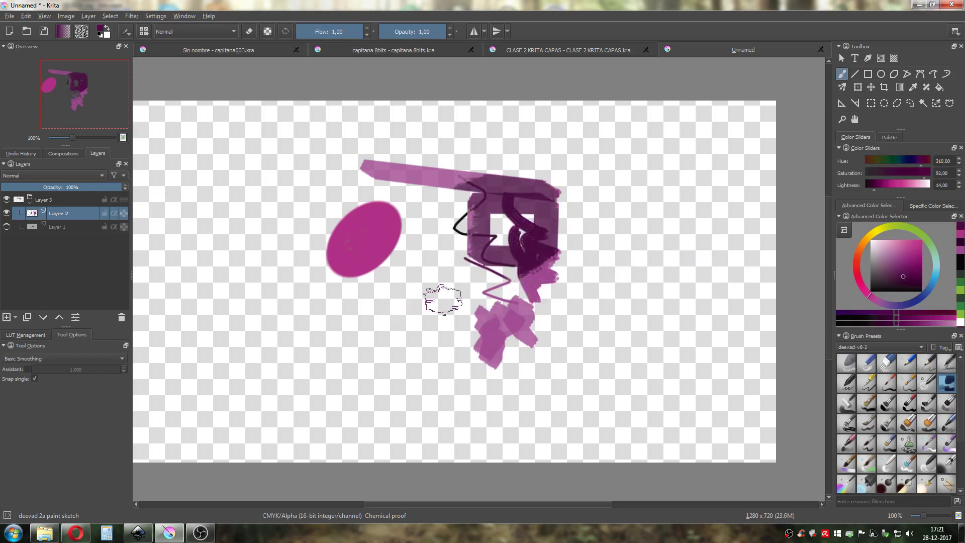
# Switch to the Inkscape class notes and review the list of blending modes and their shortcut letters.
pyautogui.moveTo(320, 239); pyautogui.dragTo(347, 238)
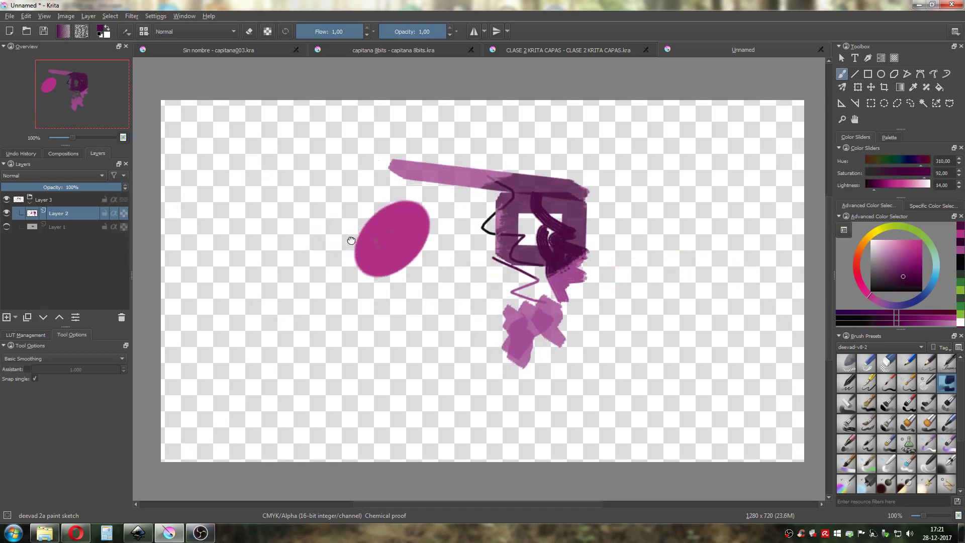
pyautogui.click(137, 533)
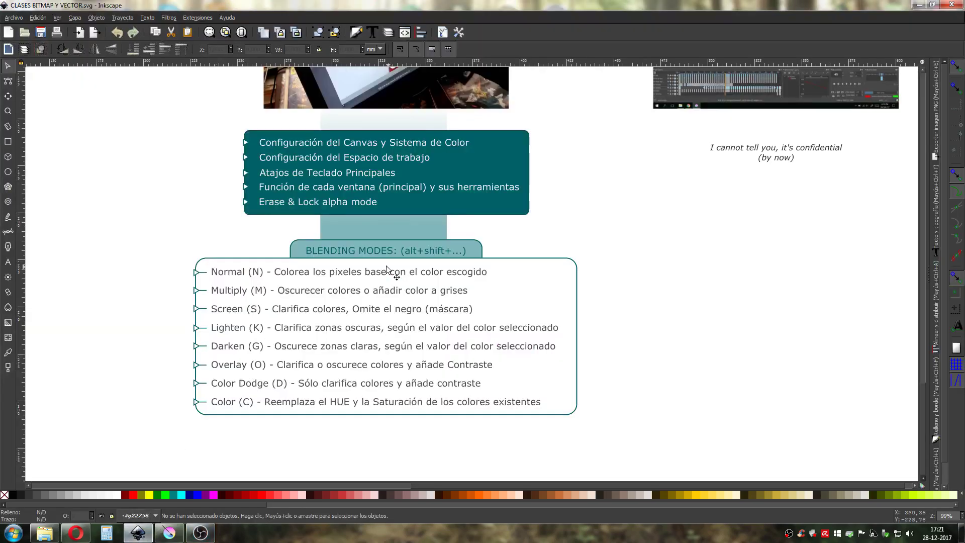
pyautogui.moveTo(601, 202); pyautogui.dragTo(645, 141)
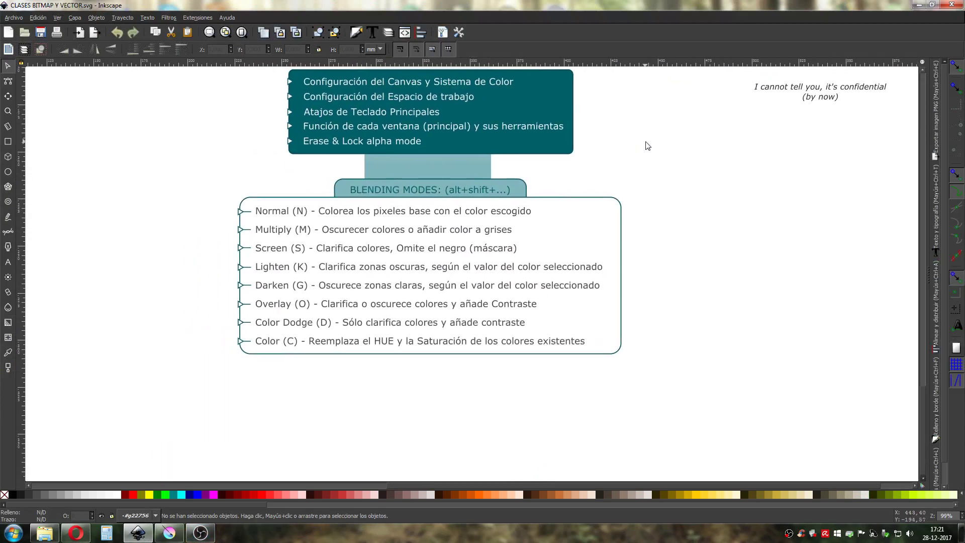
pyautogui.scroll(1, 457, 272)
pyautogui.moveTo(453, 266); pyautogui.dragTo(489, 285)
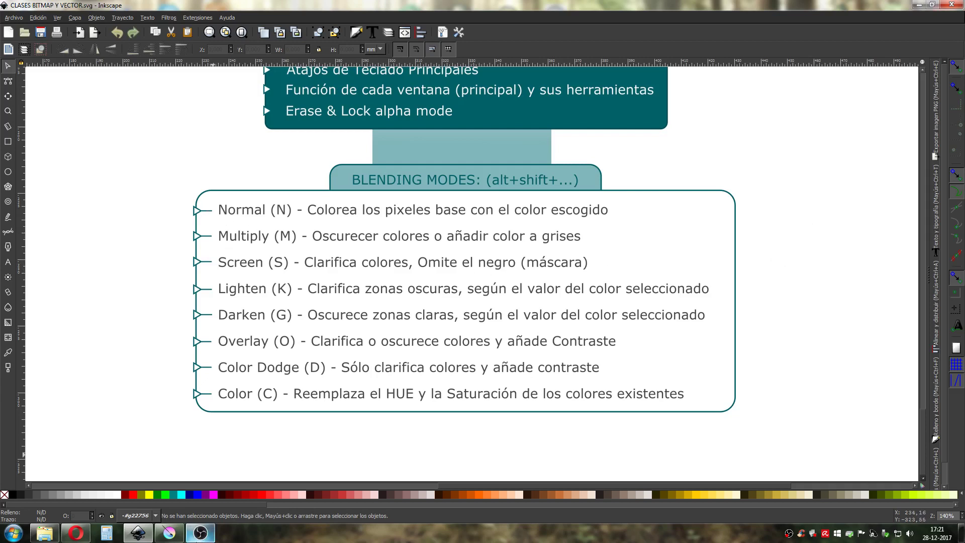
pyautogui.moveTo(176, 536)
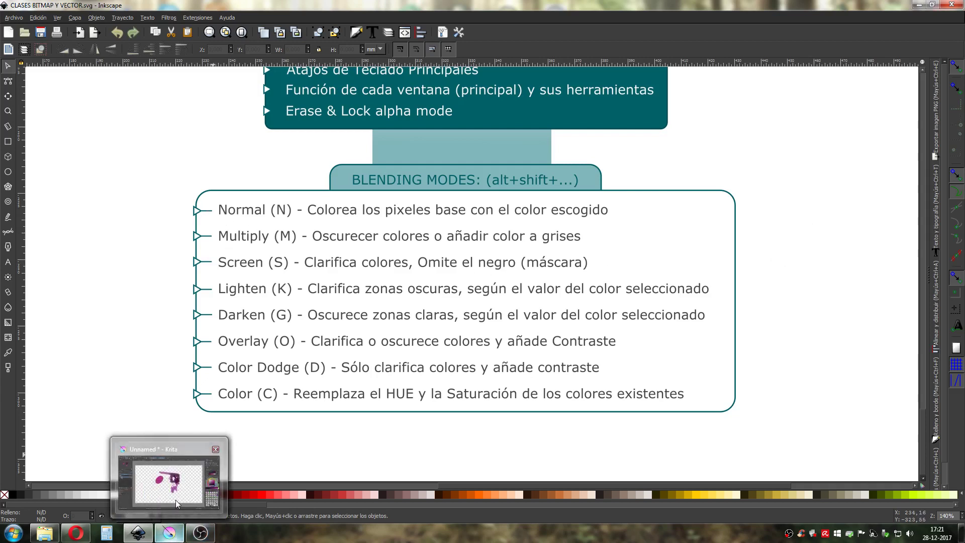
# Return to Krita and close the Unnamed document without saving it.
pyautogui.click(168, 480)
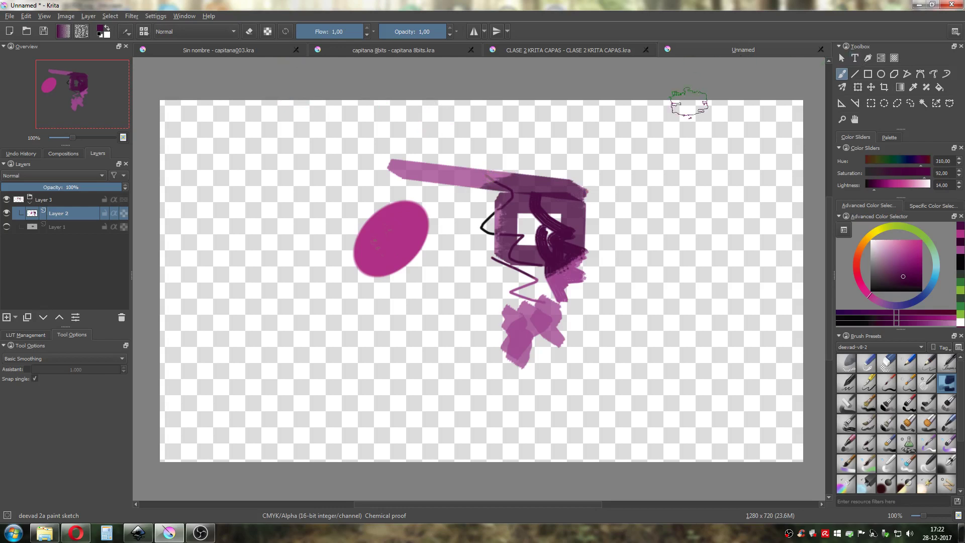
pyautogui.click(821, 50)
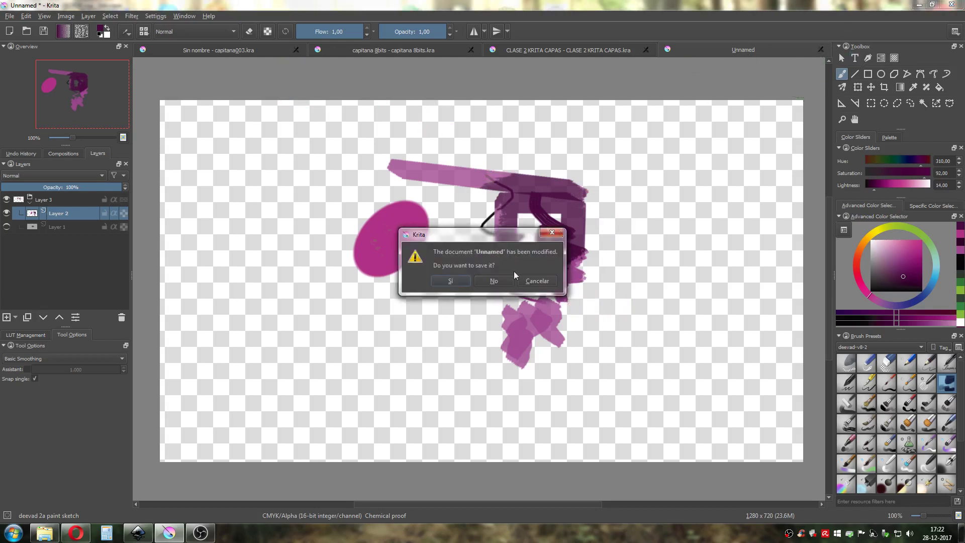
pyautogui.click(485, 280)
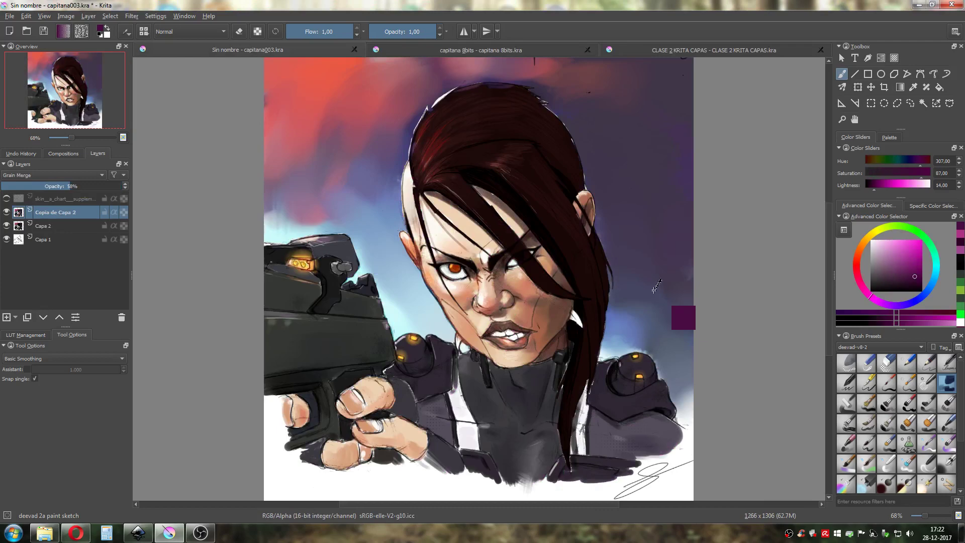
# Examine the channel depth options for an RGB/Alpha model in the new document settings, and leave without creating a document.
pyautogui.hotkey('ctrl', 'n')
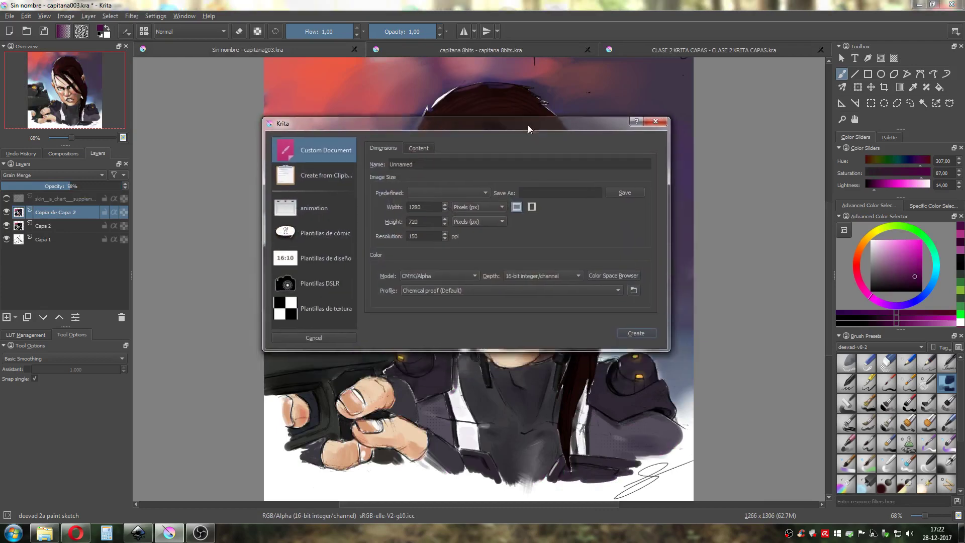
pyautogui.click(466, 264)
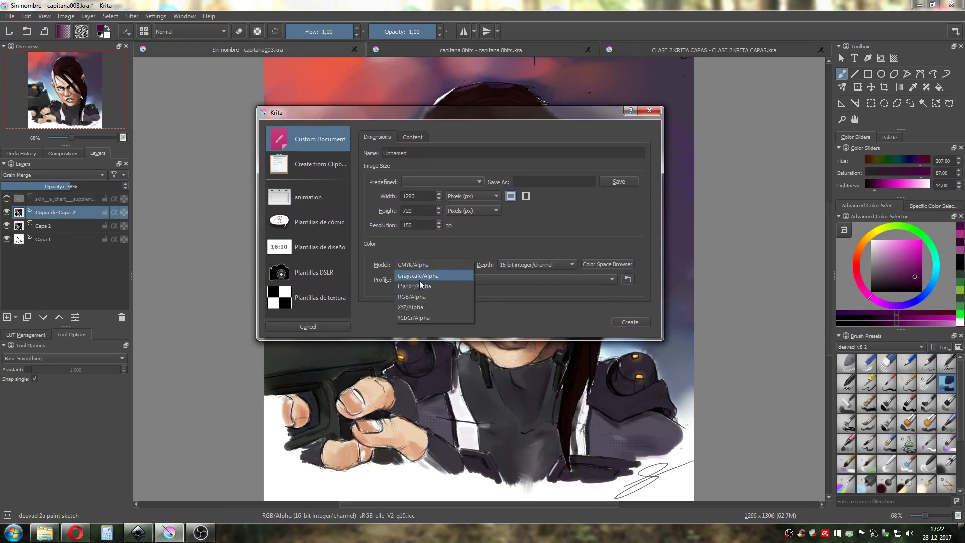
pyautogui.click(432, 297)
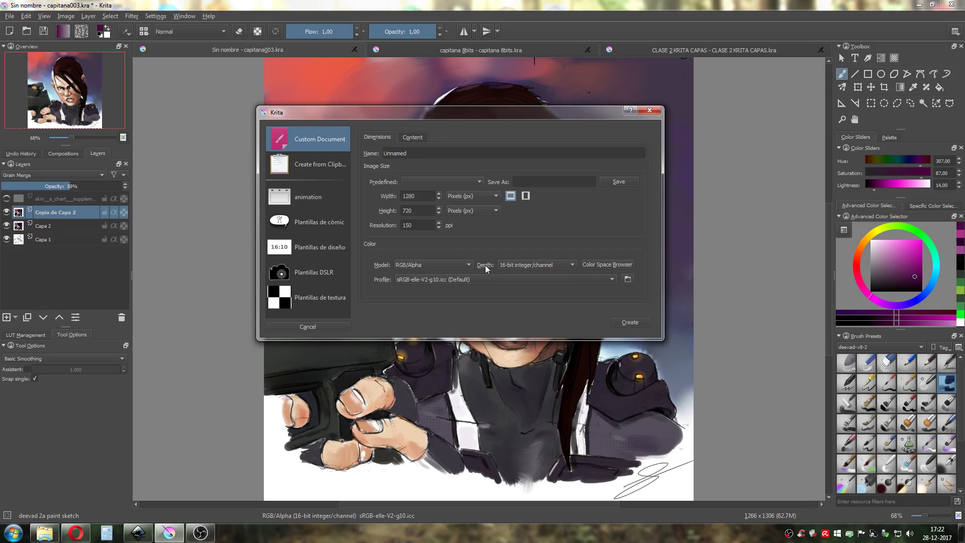
pyautogui.click(558, 267)
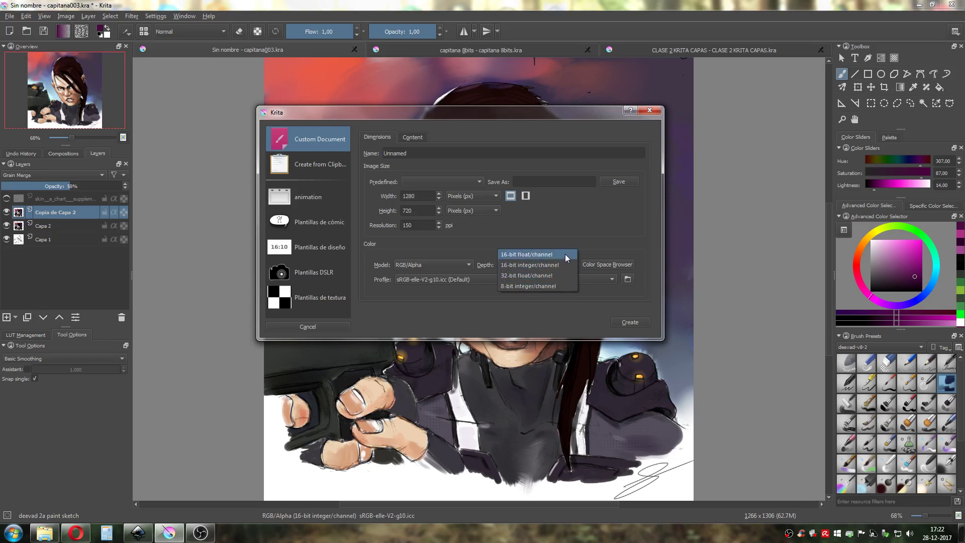
pyautogui.click(604, 233)
pyautogui.click(649, 110)
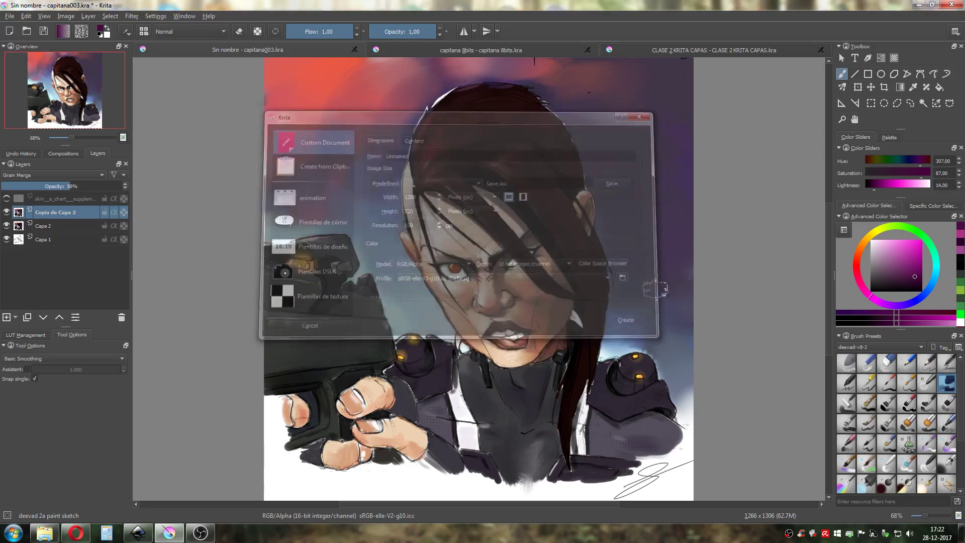
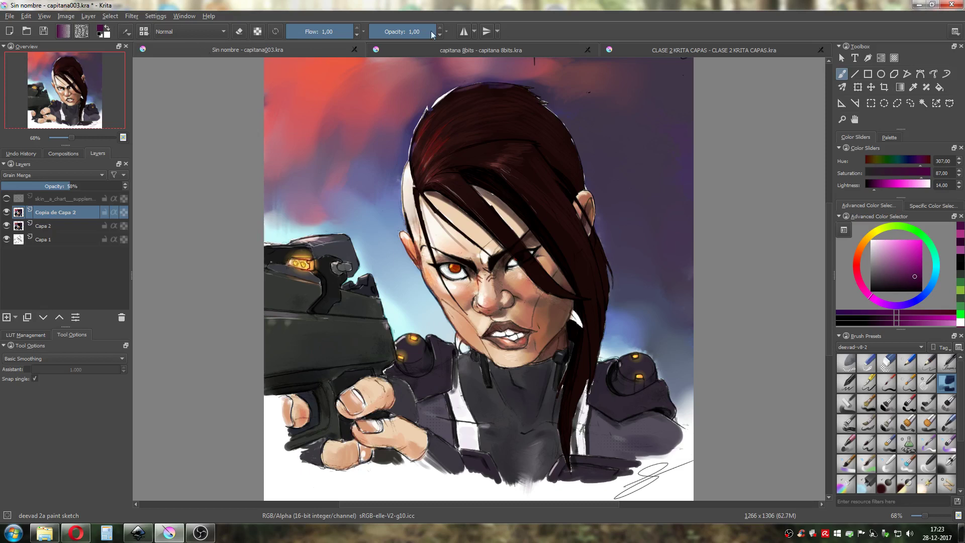
# Compare the colours of the capitana 8bits painting with those of the 16-bit capitana003 painting.
pyautogui.click(477, 49)
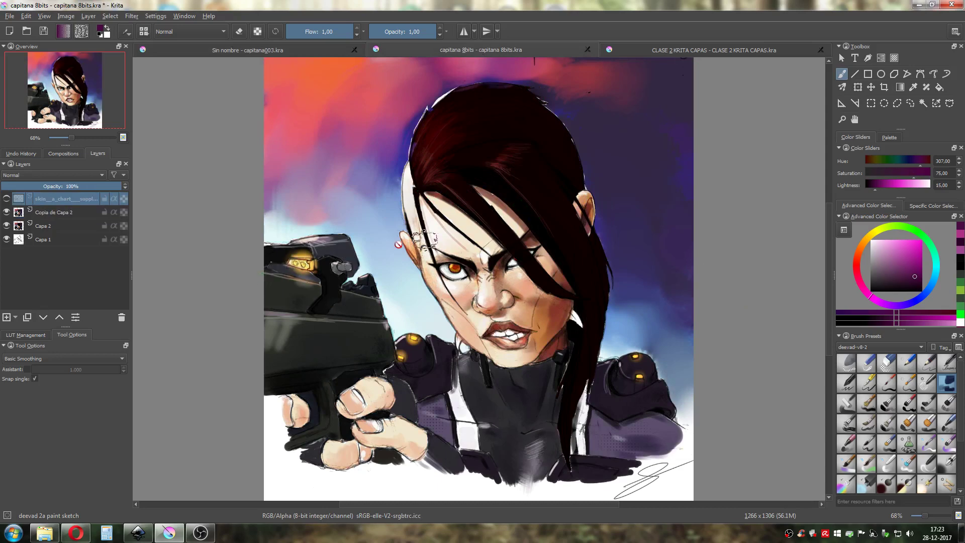
pyautogui.click(324, 50)
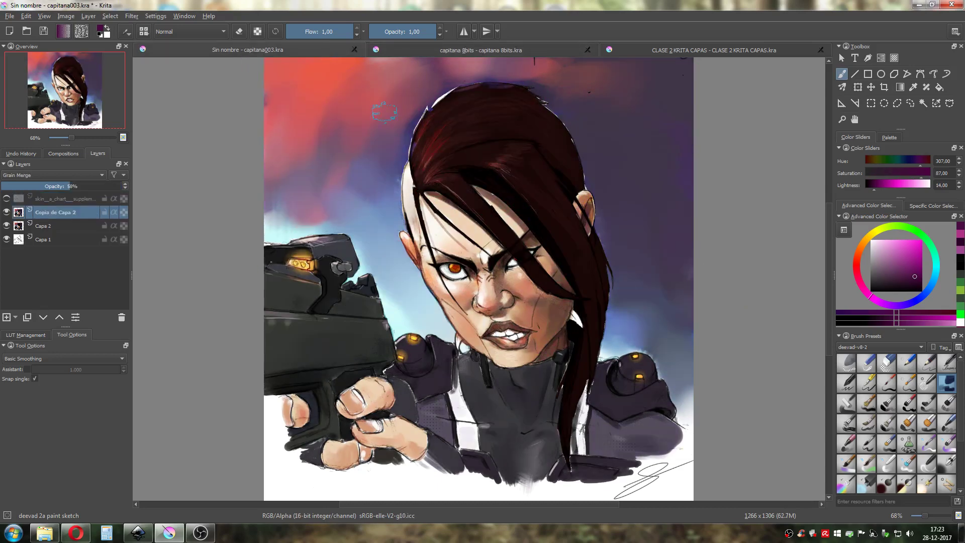
pyautogui.click(459, 52)
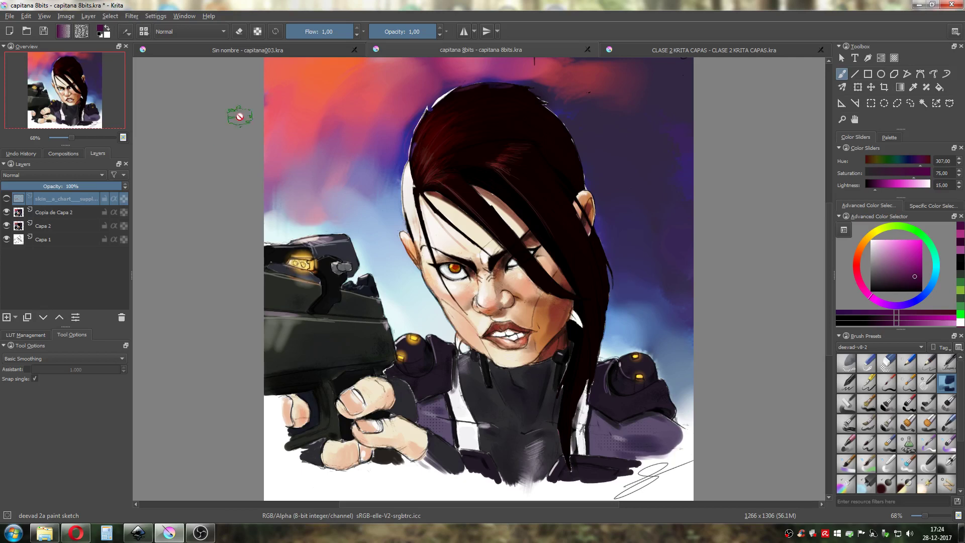
pyautogui.click(283, 51)
pyautogui.click(478, 49)
# Close the capitana 8bits document without saving, and choose the deevad 4a airbrush in the CLASE 2 KRITA CAPAS document.
pyautogui.click(587, 49)
pyautogui.click(500, 281)
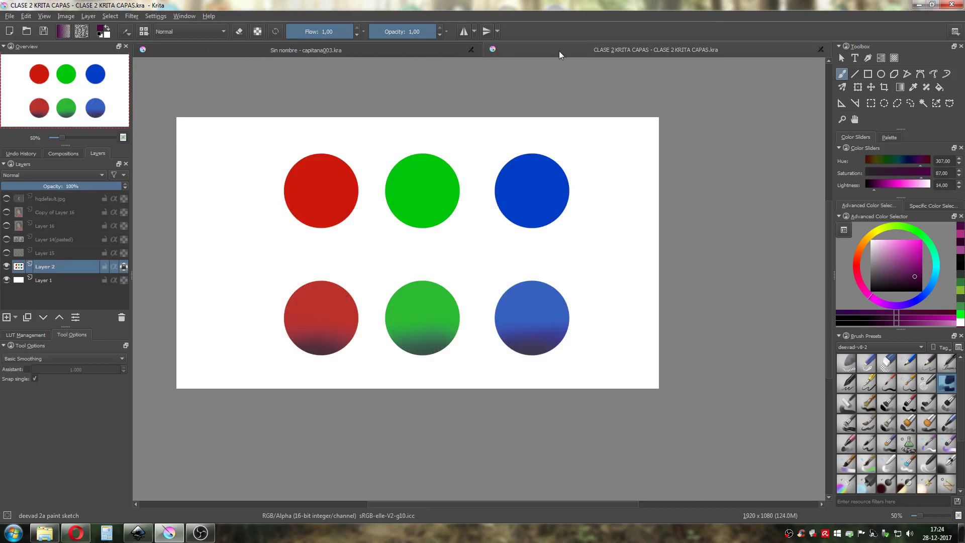
pyautogui.moveTo(465, 255); pyautogui.dragTo(531, 298)
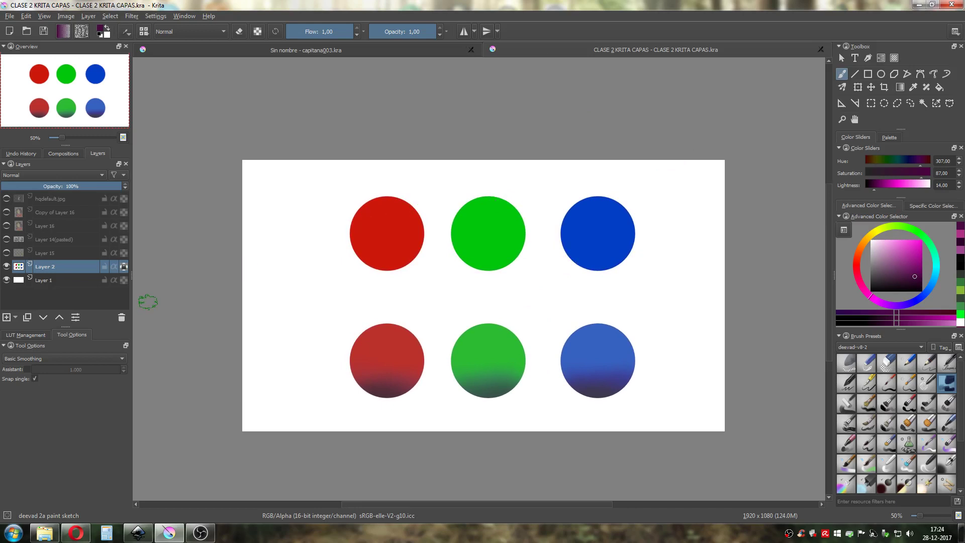
pyautogui.scroll(1, 515, 286)
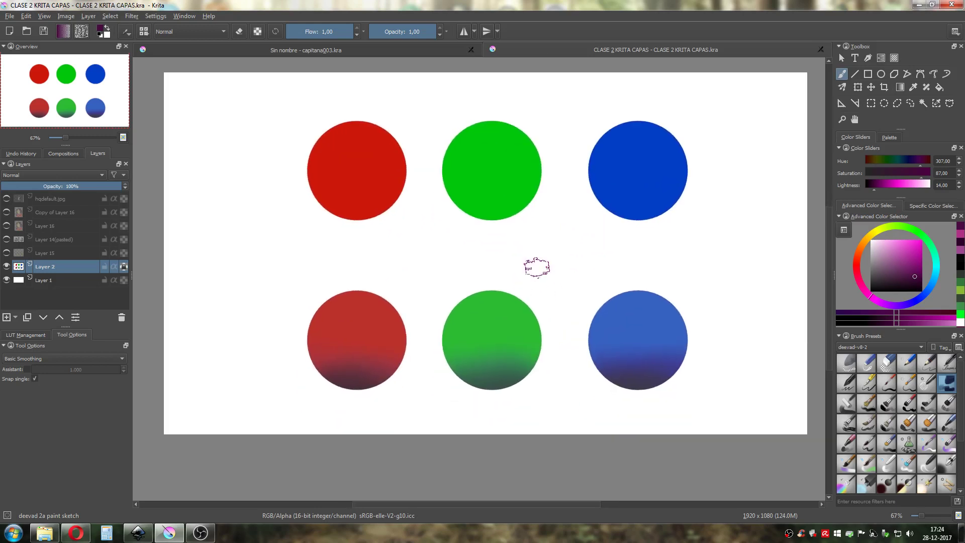
pyautogui.scroll(1, 537, 268)
pyautogui.scroll(-1, 518, 270)
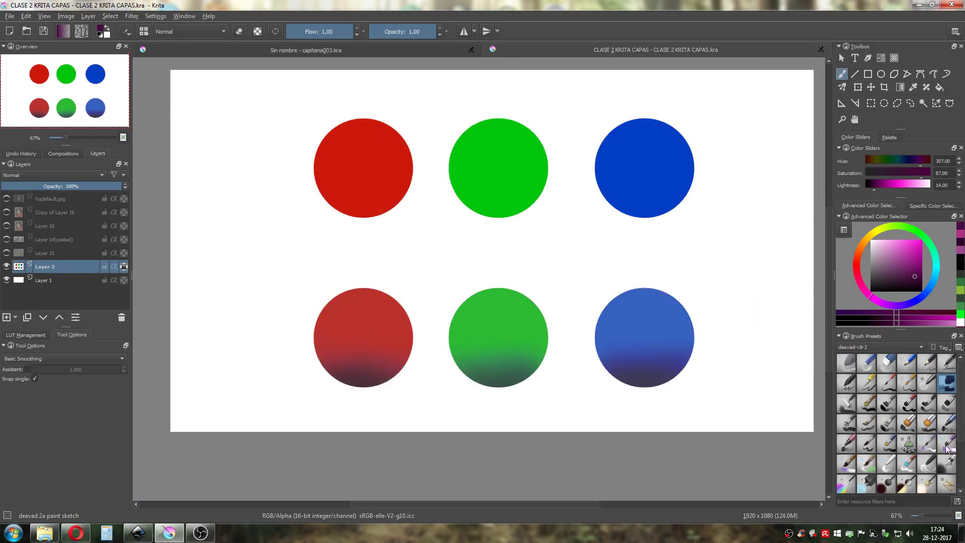
pyautogui.click(941, 468)
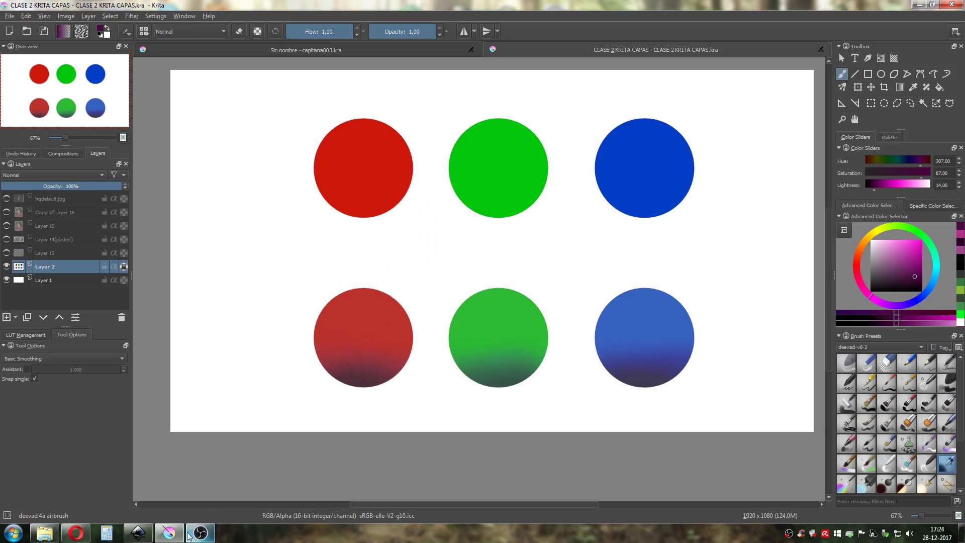
# Switch to the Inkscape notes and check the blending mode descriptions from Normal to Color.
pyautogui.click(132, 534)
pyautogui.scroll(-1, 664, 344)
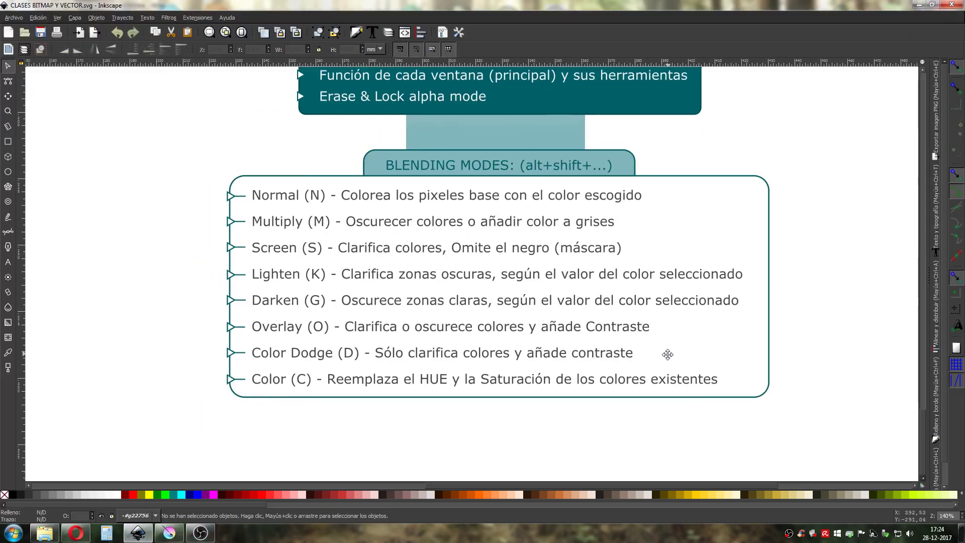
pyautogui.moveTo(664, 344); pyautogui.dragTo(660, 341)
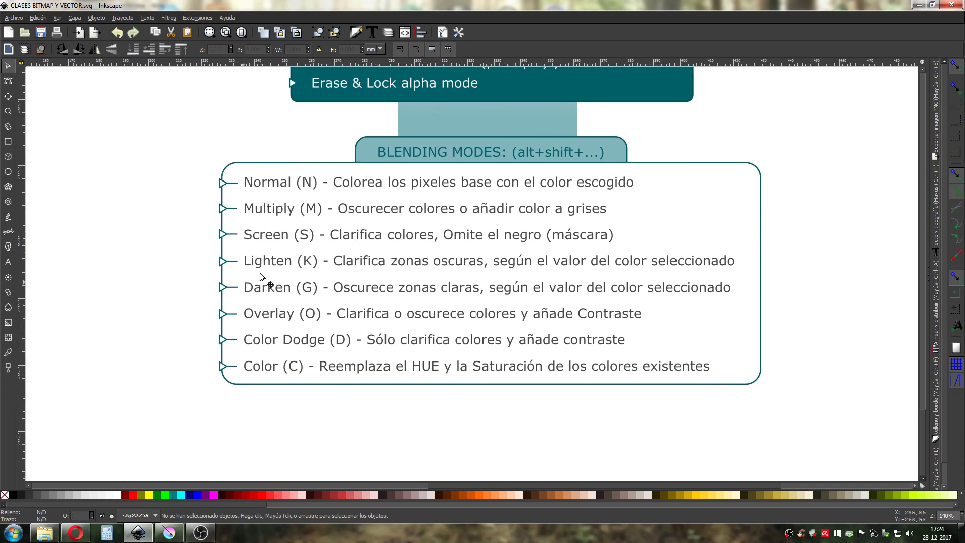
# Return to Krita, turn off the alpha lock of Layer 2, and select the deevad 4a airbrush.
pyautogui.click(169, 533)
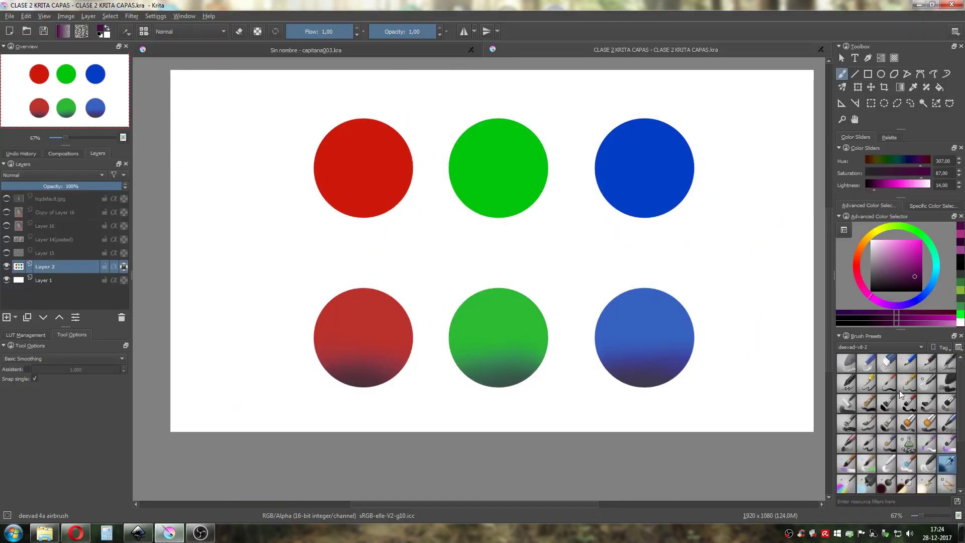
pyautogui.click(928, 370)
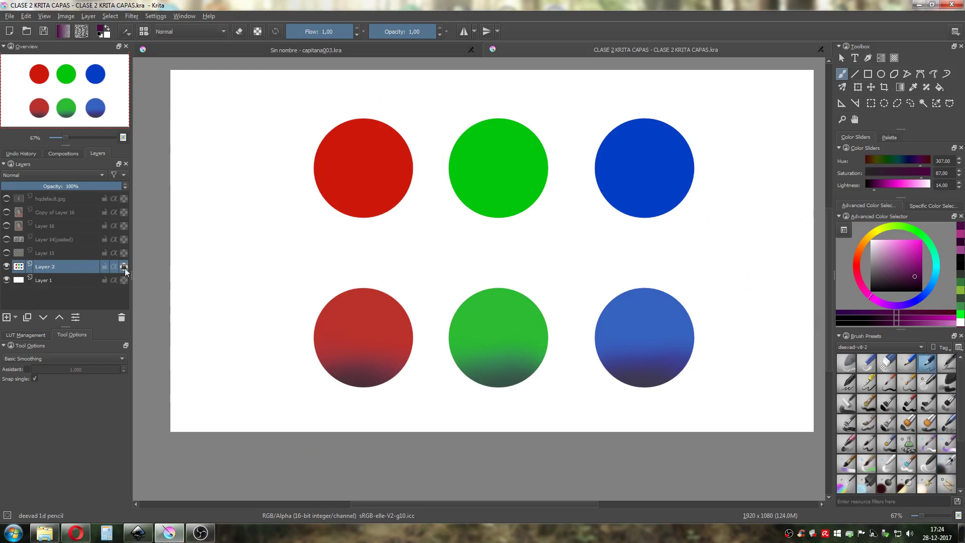
pyautogui.moveTo(337, 267); pyautogui.dragTo(398, 257)
pyautogui.click(948, 463)
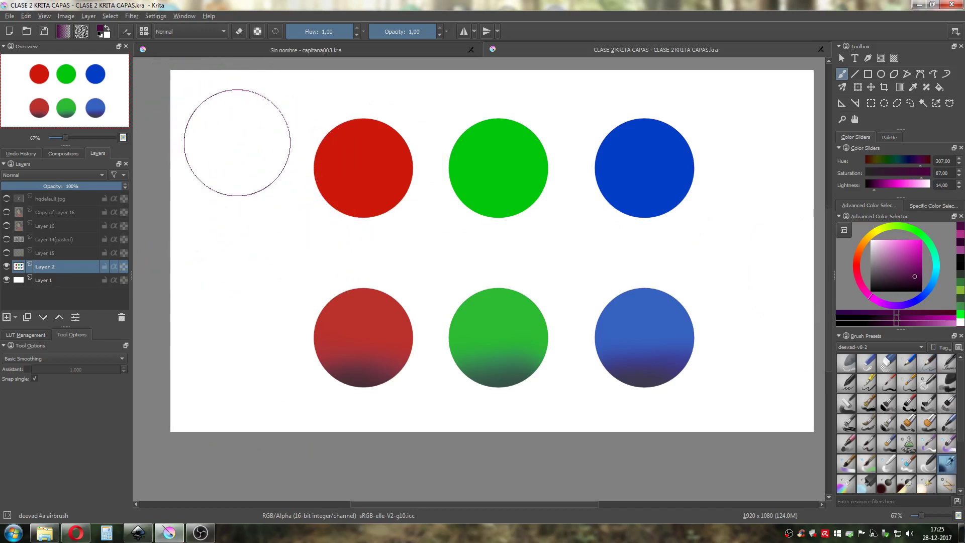
# Airbrush dark purple in Normal mode on the white area beside the circles and over the upper red and green circles.
pyautogui.moveTo(203, 137)
pyautogui.mouseDown()
pyautogui.moveTo(203, 195)
pyautogui.moveTo(274, 274)
pyautogui.moveTo(225, 257)
pyautogui.moveTo(295, 250)
pyautogui.mouseUp()
pyautogui.moveTo(345, 214)
pyautogui.mouseDown()
pyautogui.moveTo(358, 183)
pyautogui.moveTo(433, 203)
pyautogui.mouseUp()
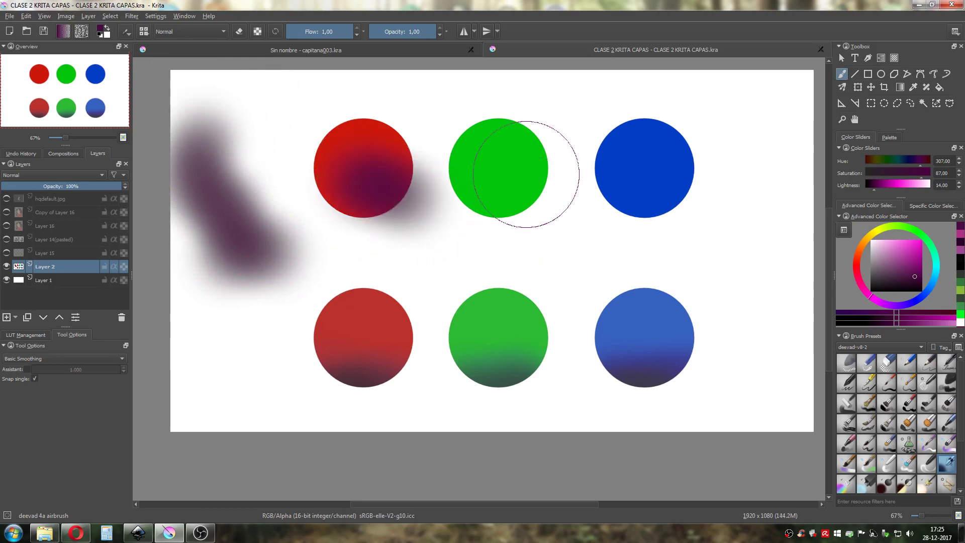
pyautogui.moveTo(517, 177); pyautogui.dragTo(543, 201)
# Airbrush light magenta across the upper circles, and light green over both sides of the upper blue circle, in Normal mode.
pyautogui.click(901, 255)
pyautogui.moveTo(603, 176)
pyautogui.mouseDown()
pyautogui.moveTo(529, 160)
pyautogui.moveTo(464, 169)
pyautogui.moveTo(435, 193)
pyautogui.moveTo(400, 193)
pyautogui.moveTo(332, 125)
pyautogui.mouseUp()
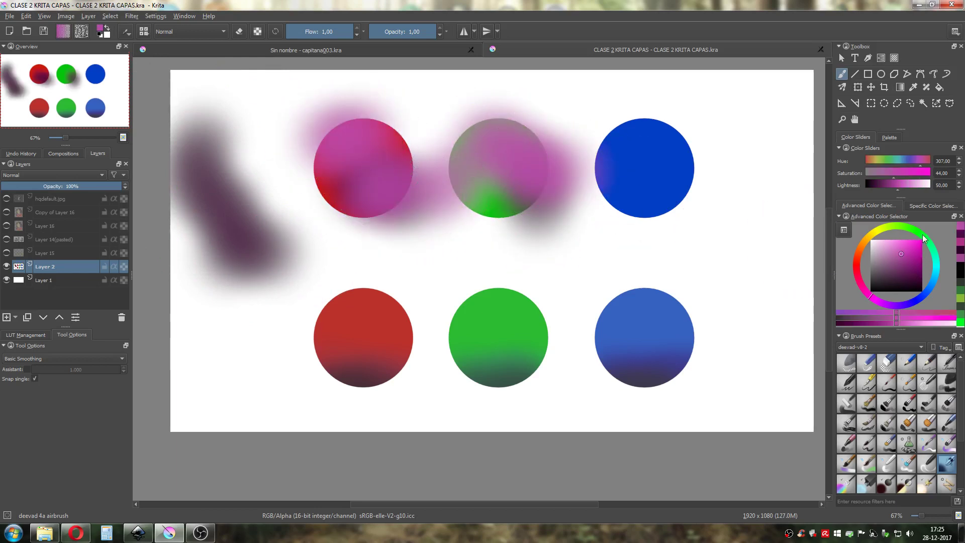
pyautogui.click(923, 239)
pyautogui.moveTo(586, 172)
pyautogui.mouseDown()
pyautogui.moveTo(702, 183)
pyautogui.moveTo(748, 241)
pyautogui.mouseUp()
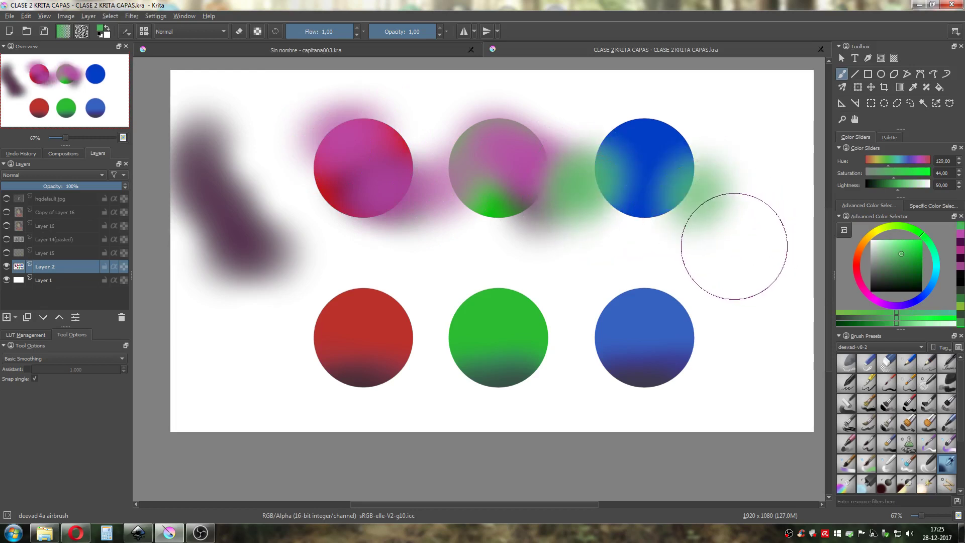
# Undo all the Normal-mode airbrush strokes beside and over the upper circles.
pyautogui.hotkey('ctrl', 'z')
pyautogui.hotkey('ctrl', 'z')
pyautogui.hotkey('ctrl', 'z')
pyautogui.hotkey('ctrl', 'z')
pyautogui.hotkey('ctrl', 'z')
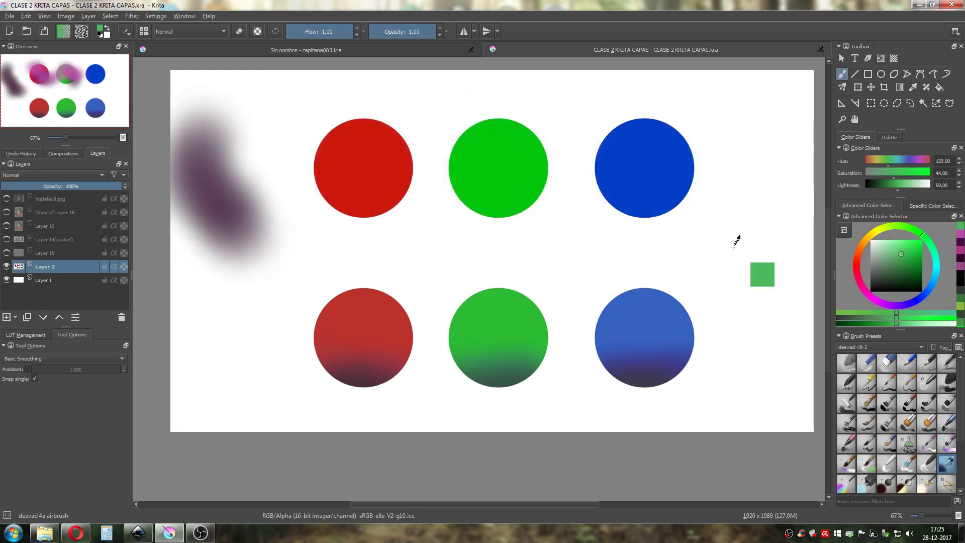
pyautogui.hotkey('ctrl', 'z')
pyautogui.moveTo(513, 243); pyautogui.dragTo(478, 254)
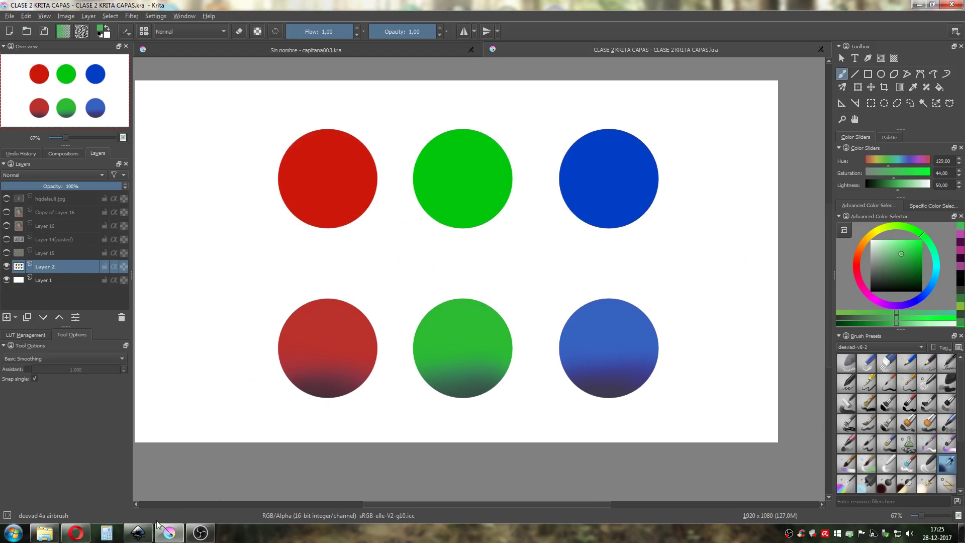
# Switch to the Inkscape notes to check the blending mode descriptions, and return to the circles in Krita.
pyautogui.click(138, 533)
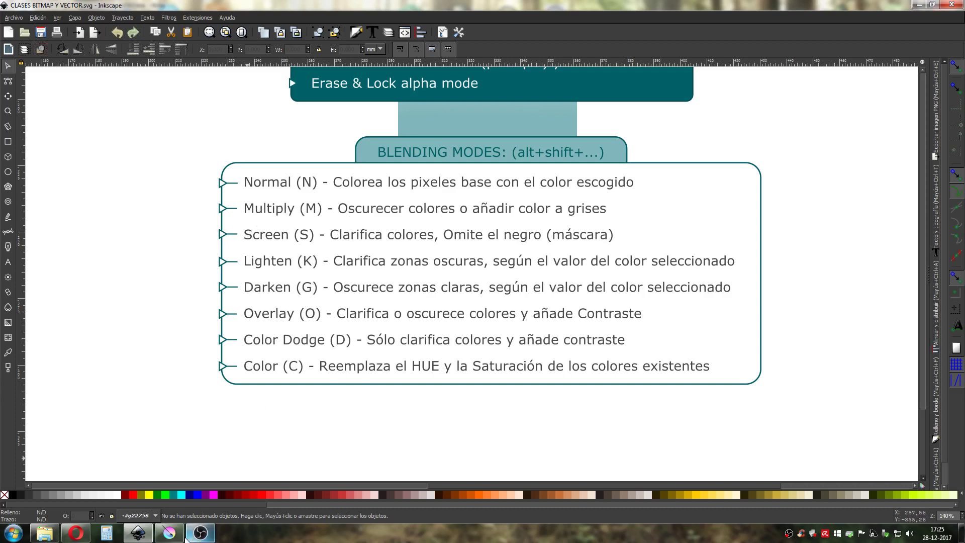
pyautogui.moveTo(169, 533)
pyautogui.click(171, 484)
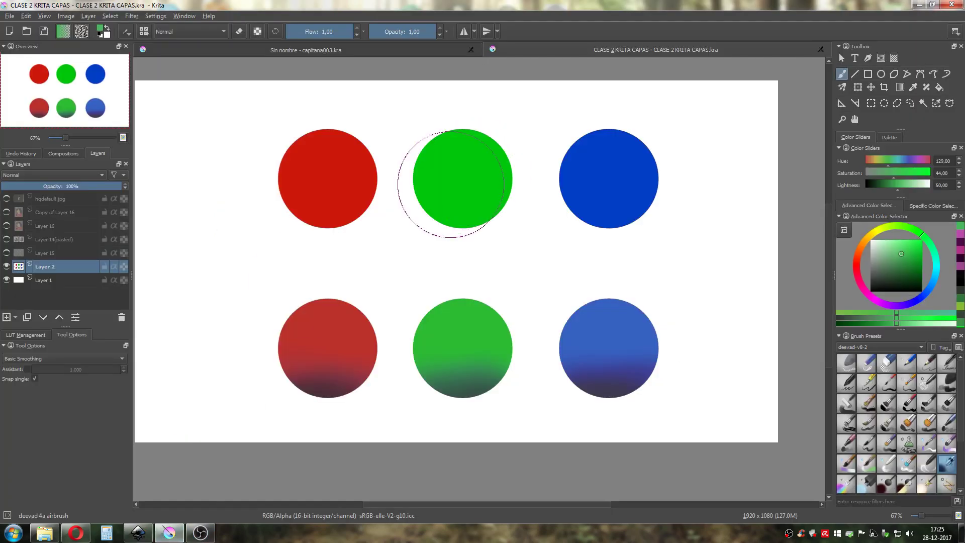
pyautogui.moveTo(487, 236)
pyautogui.mouseDown()
pyautogui.moveTo(456, 233)
pyautogui.moveTo(479, 229)
pyautogui.mouseUp()
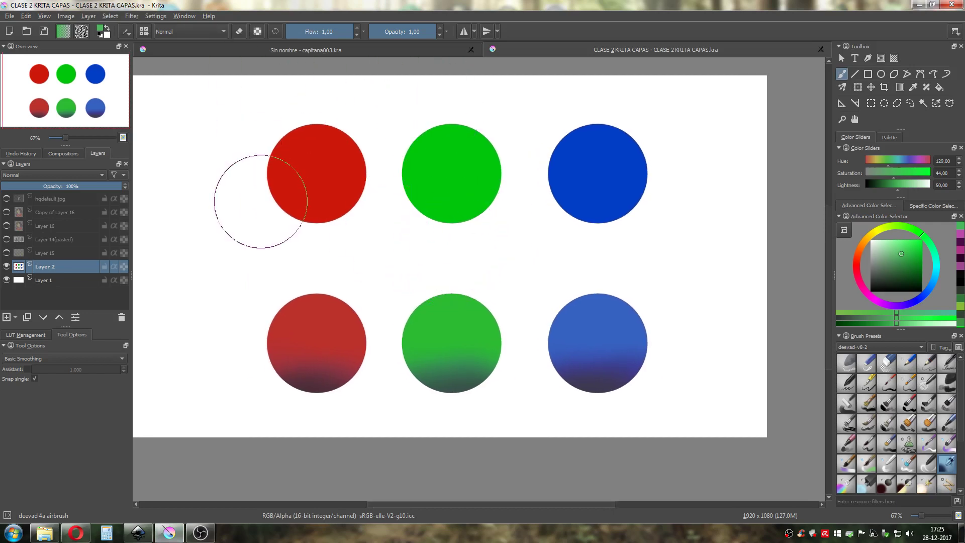
# Set the brush blending mode to Multiply and sample the colours of the upper circles, finishing on the red.
pyautogui.click(221, 33)
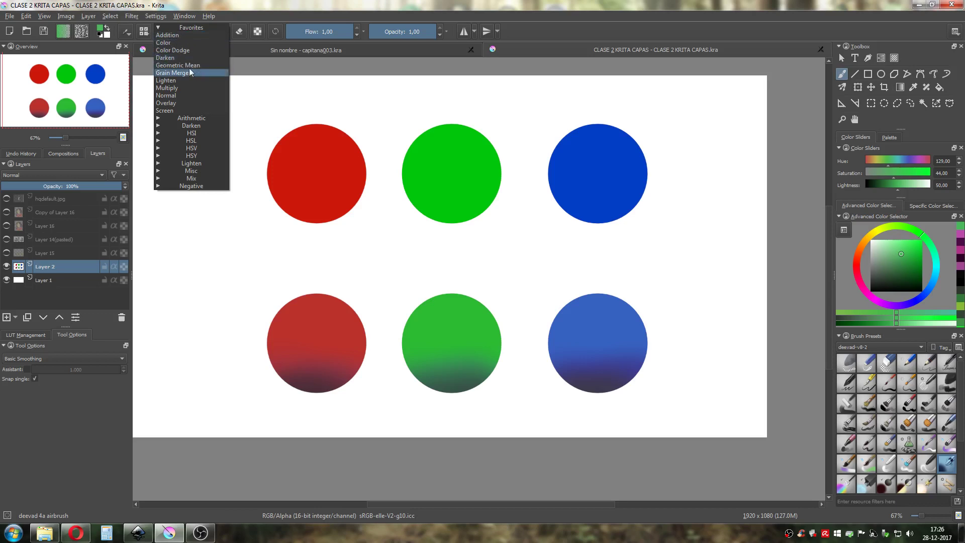
pyautogui.click(190, 88)
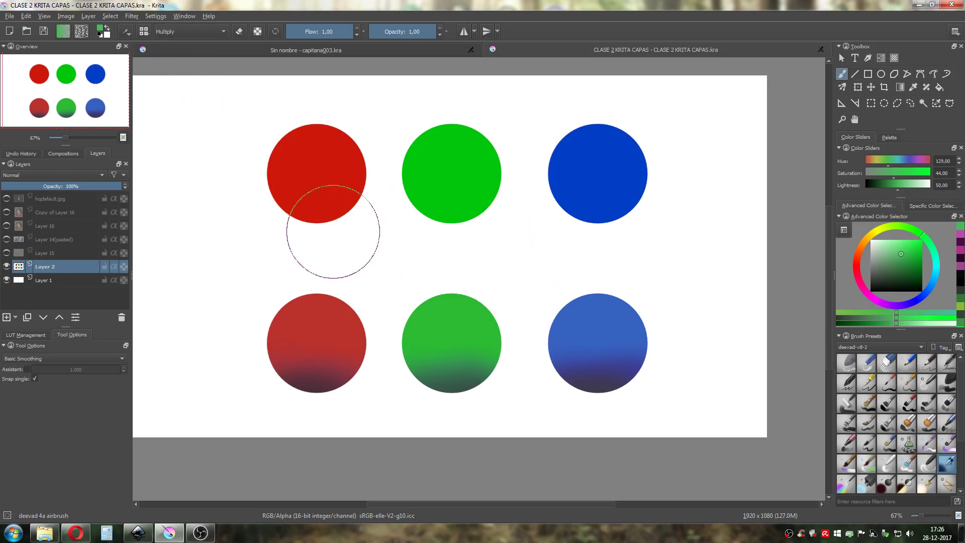
pyautogui.press('ctrl')
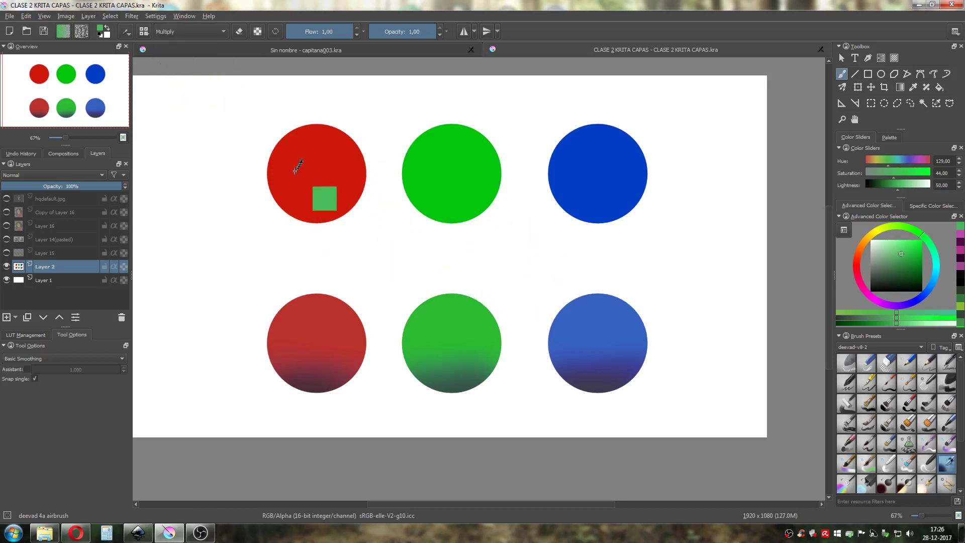
pyautogui.keyDown('ctrl'); pyautogui.click(331, 173); pyautogui.keyUp('ctrl')
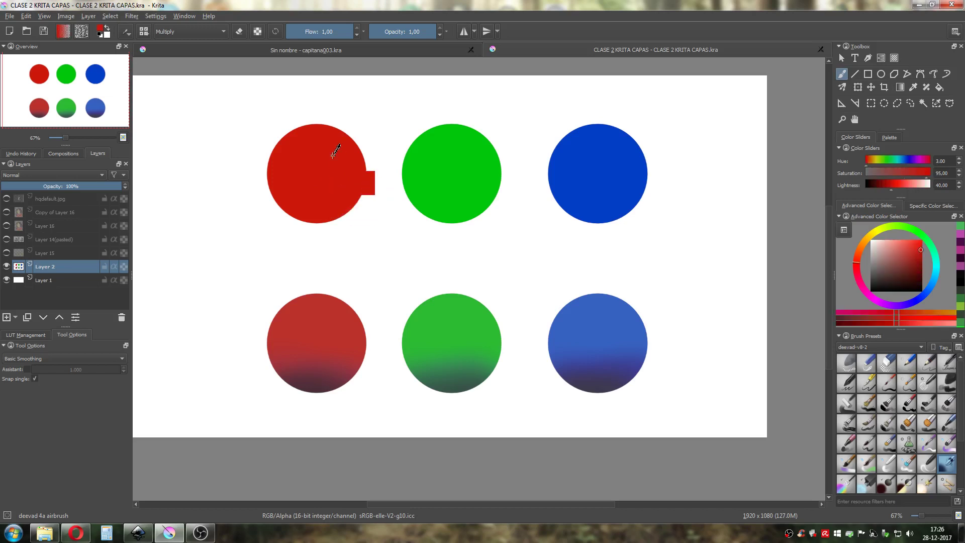
pyautogui.keyDown('ctrl'); pyautogui.click(451, 161); pyautogui.keyUp('ctrl')
pyautogui.keyDown('ctrl'); pyautogui.click(607, 163); pyautogui.keyUp('ctrl')
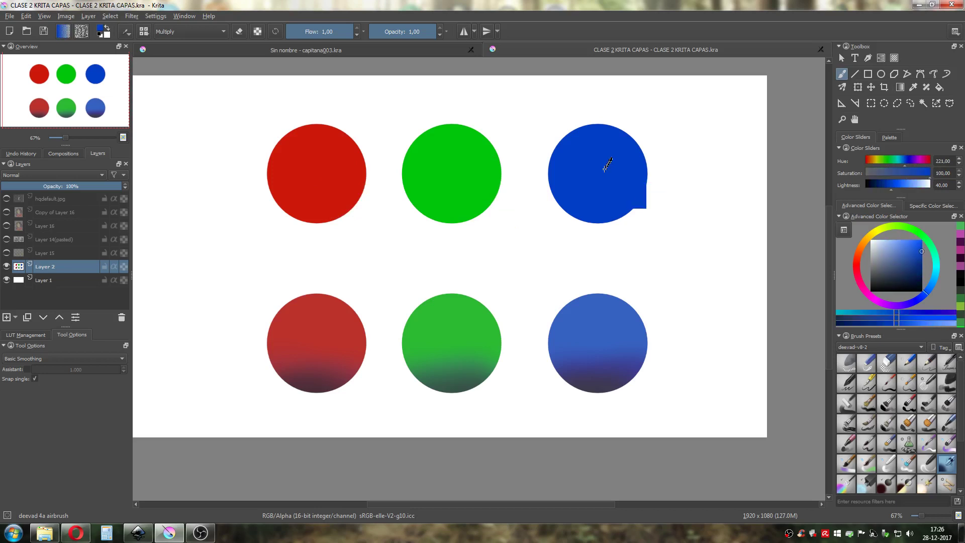
pyautogui.keyDown('ctrl'); pyautogui.click(438, 177); pyautogui.keyUp('ctrl')
pyautogui.keyDown('ctrl'); pyautogui.click(307, 178); pyautogui.keyUp('ctrl')
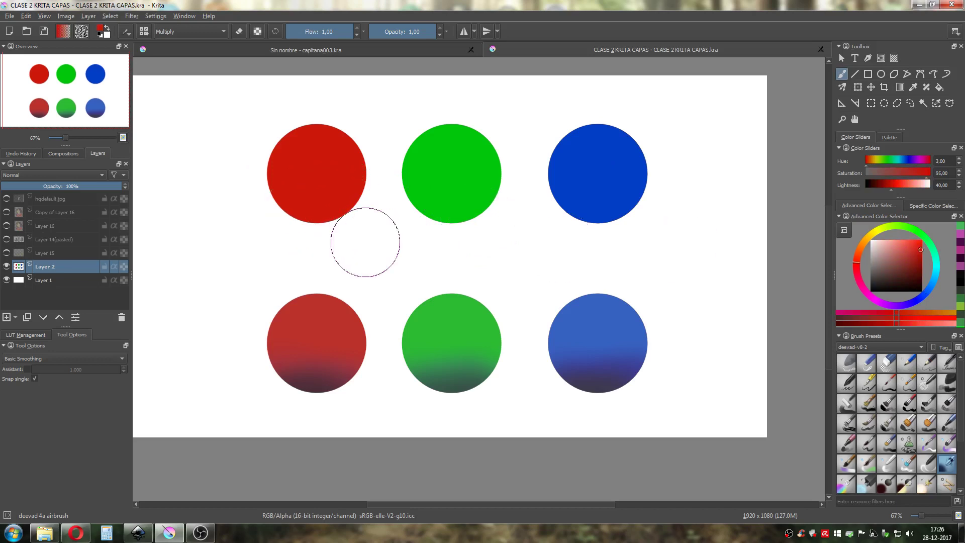
# Airbrush the sampled red over the upper red circle's lower edge, and green with saturation 77 over its bottom and upper left, in Multiply mode.
pyautogui.moveTo(360, 218); pyautogui.dragTo(268, 196)
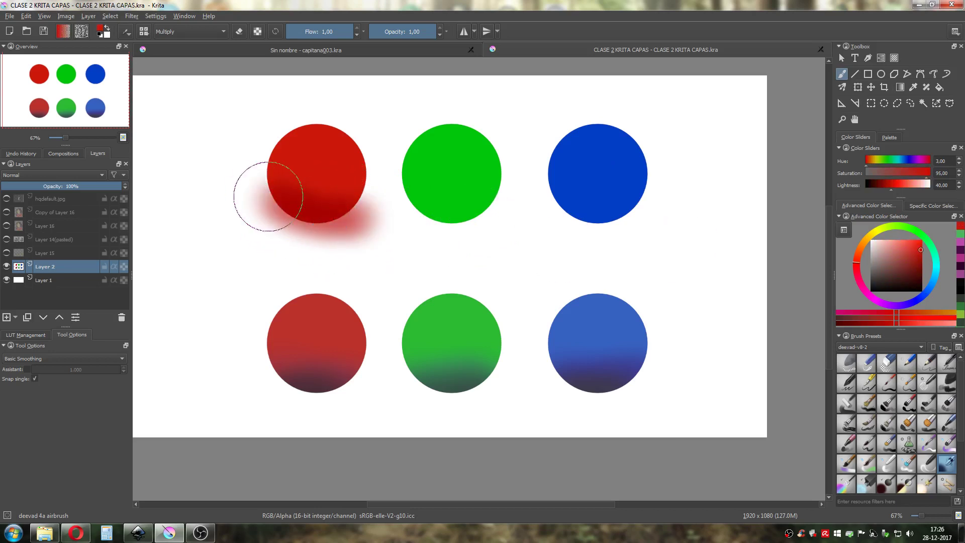
pyautogui.moveTo(337, 206); pyautogui.dragTo(270, 180)
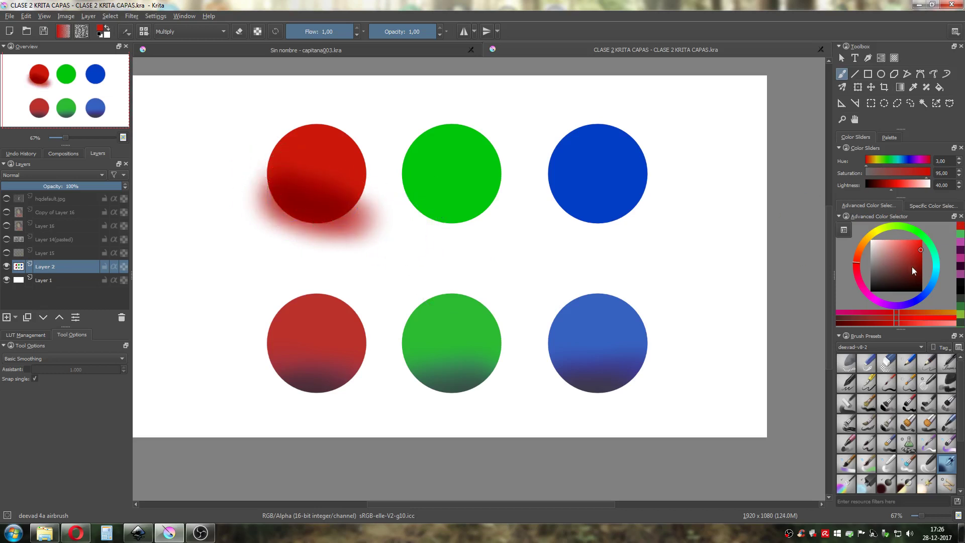
pyautogui.click(889, 227)
pyautogui.click(906, 227)
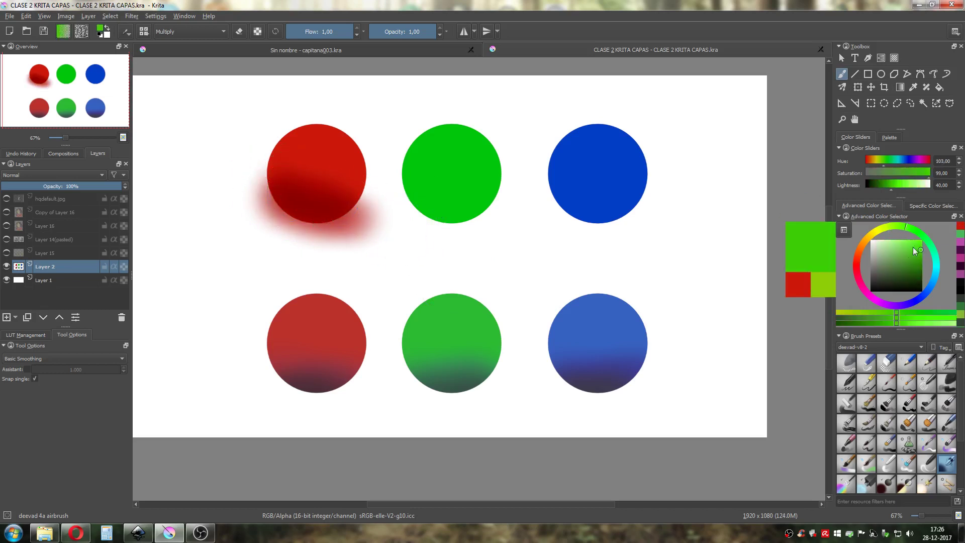
pyautogui.click(909, 248)
pyautogui.moveTo(907, 249)
pyautogui.mouseDown()
pyautogui.moveTo(913, 264)
pyautogui.moveTo(914, 255)
pyautogui.mouseUp()
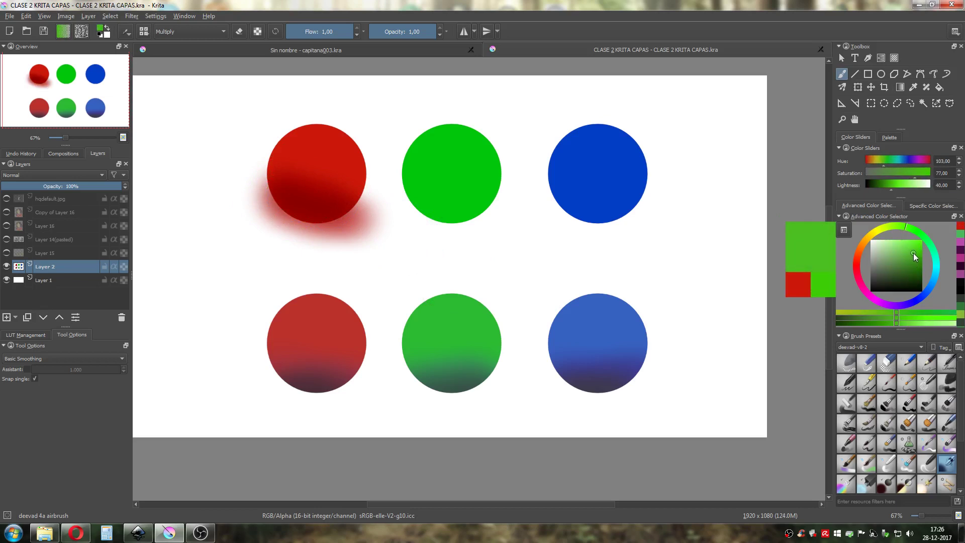
pyautogui.moveTo(327, 216)
pyautogui.mouseDown()
pyautogui.moveTo(347, 216)
pyautogui.moveTo(286, 208)
pyautogui.moveTo(336, 208)
pyautogui.moveTo(351, 189)
pyautogui.mouseUp()
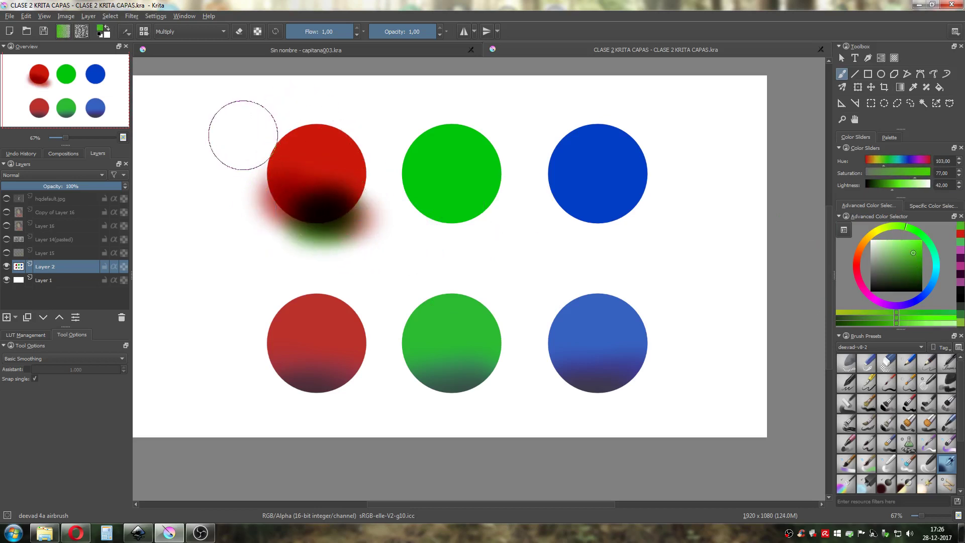
pyautogui.moveTo(243, 134)
pyautogui.mouseDown()
pyautogui.moveTo(322, 131)
pyautogui.moveTo(307, 151)
pyautogui.moveTo(336, 144)
pyautogui.mouseUp()
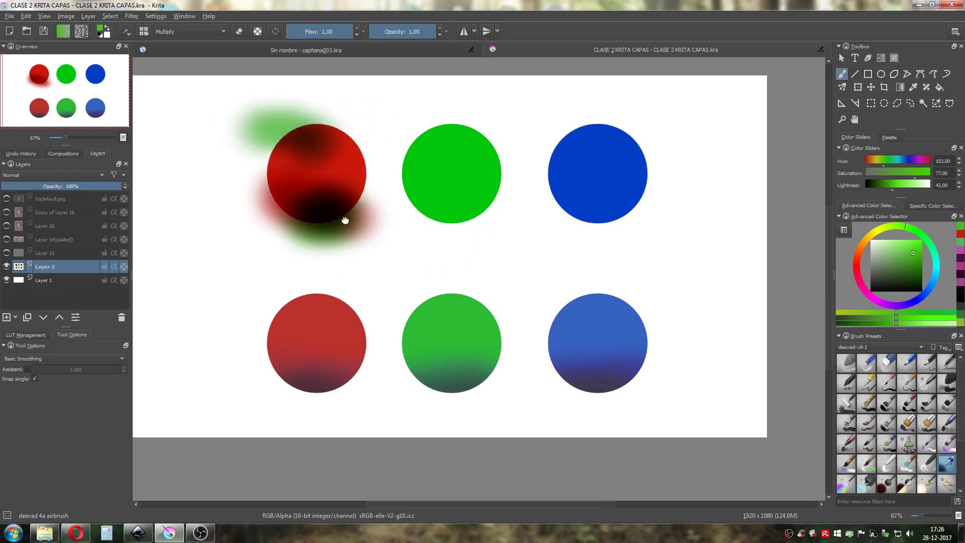
# Undo the red and green Multiply strokes on the upper red circle.
pyautogui.moveTo(346, 220); pyautogui.dragTo(429, 257)
pyautogui.moveTo(444, 198); pyautogui.dragTo(433, 234)
pyautogui.scroll(2, 405, 242)
pyautogui.moveTo(506, 284); pyautogui.dragTo(439, 252)
pyautogui.scroll(-1, 439, 251)
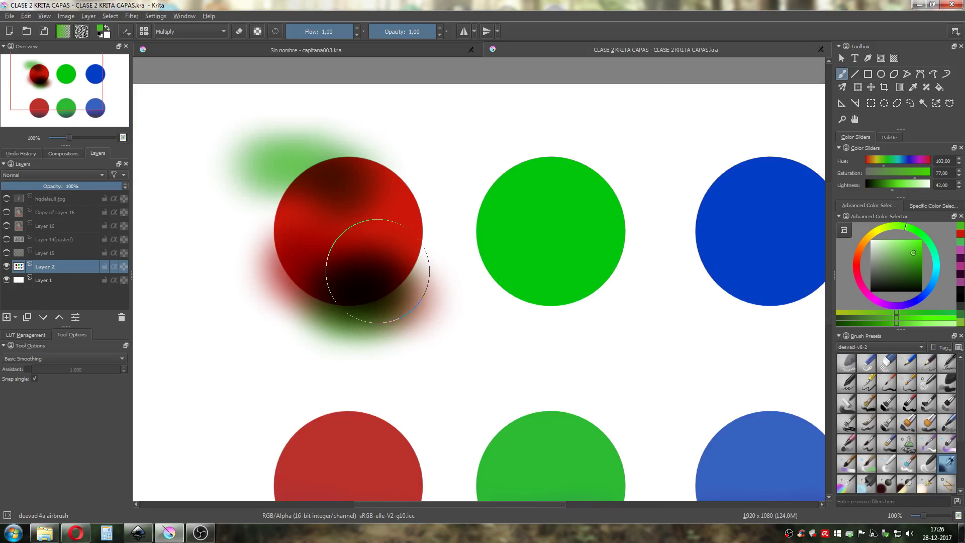
pyautogui.hotkey('ctrl', 'z')
pyautogui.hotkey('ctrl', 'z')
pyautogui.hotkey('ctrl', 'z')
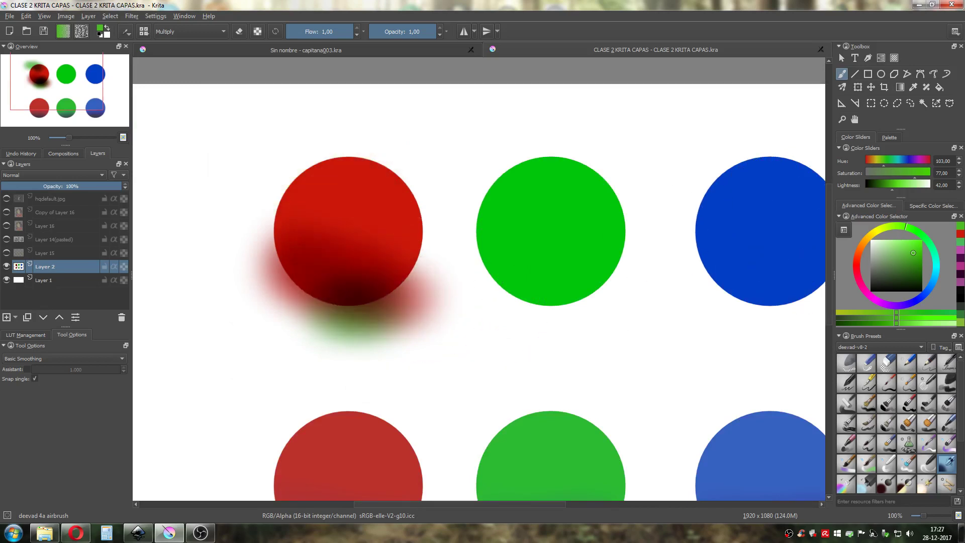
pyautogui.hotkey('ctrl', 'z')
pyautogui.hotkey('ctrl', 'z')
# Airbrush pale green with lightness 89 around the upper red circle in Multiply mode, and darker green with lightness 37 at its bottom.
pyautogui.moveTo(887, 249); pyautogui.dragTo(881, 240)
pyautogui.moveTo(307, 161); pyautogui.dragTo(392, 172)
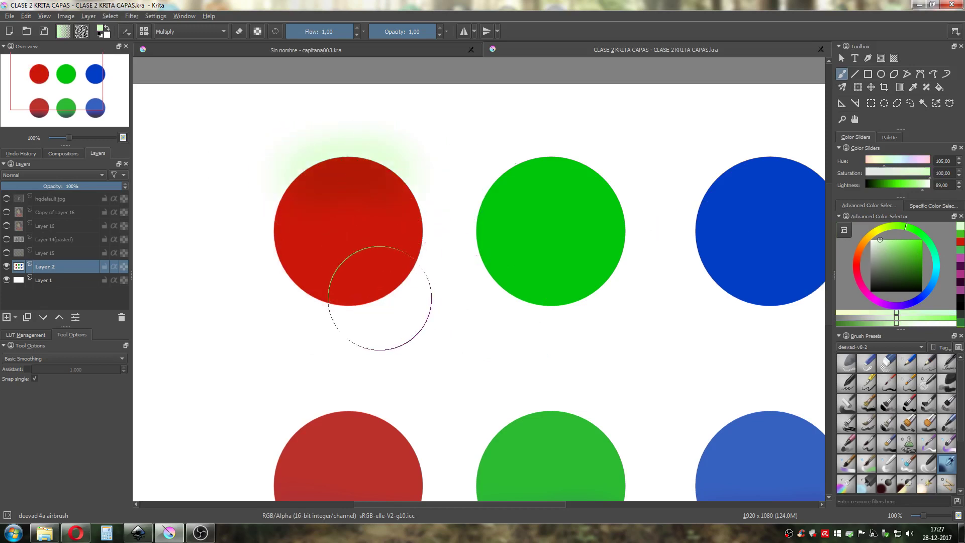
pyautogui.moveTo(380, 299)
pyautogui.mouseDown()
pyautogui.moveTo(369, 282)
pyautogui.moveTo(289, 240)
pyautogui.moveTo(381, 274)
pyautogui.moveTo(313, 213)
pyautogui.moveTo(353, 217)
pyautogui.moveTo(404, 280)
pyautogui.mouseUp()
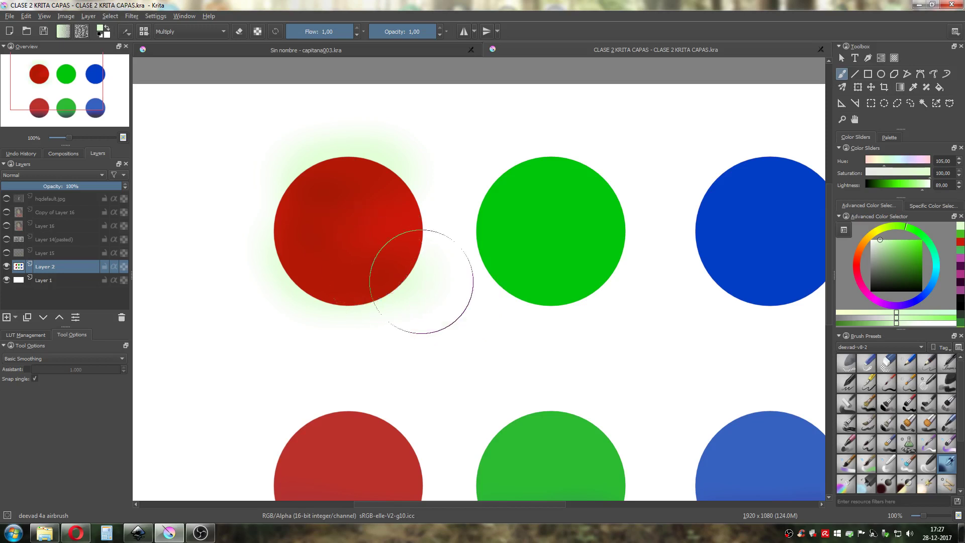
pyautogui.click(895, 267)
pyautogui.moveTo(364, 295)
pyautogui.mouseDown()
pyautogui.moveTo(305, 271)
pyautogui.moveTo(400, 289)
pyautogui.moveTo(360, 284)
pyautogui.mouseUp()
# Undo the pale and darker green Multiply strokes around the upper red circle.
pyautogui.hotkey('ctrl', 'z')
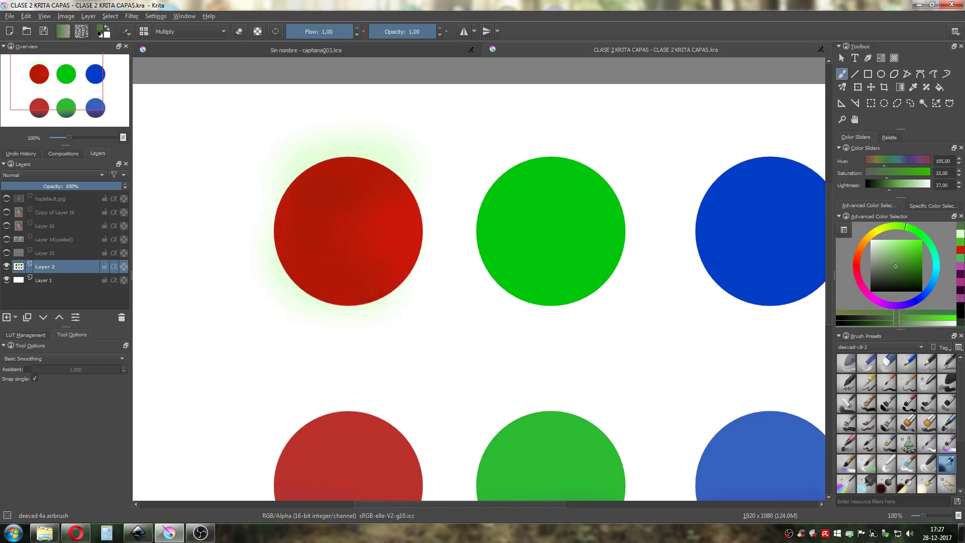
pyautogui.hotkey('ctrl', 'z')
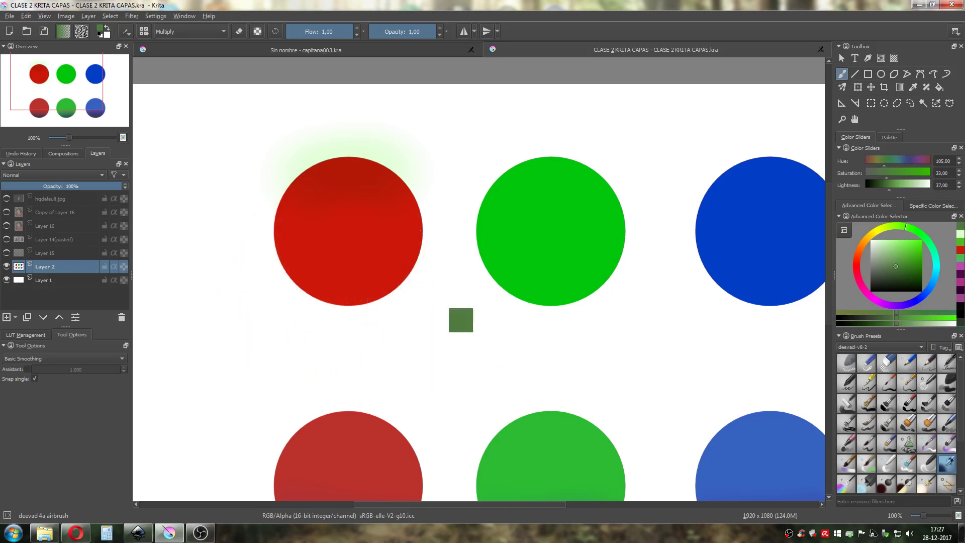
pyautogui.hotkey('ctrl', 'z')
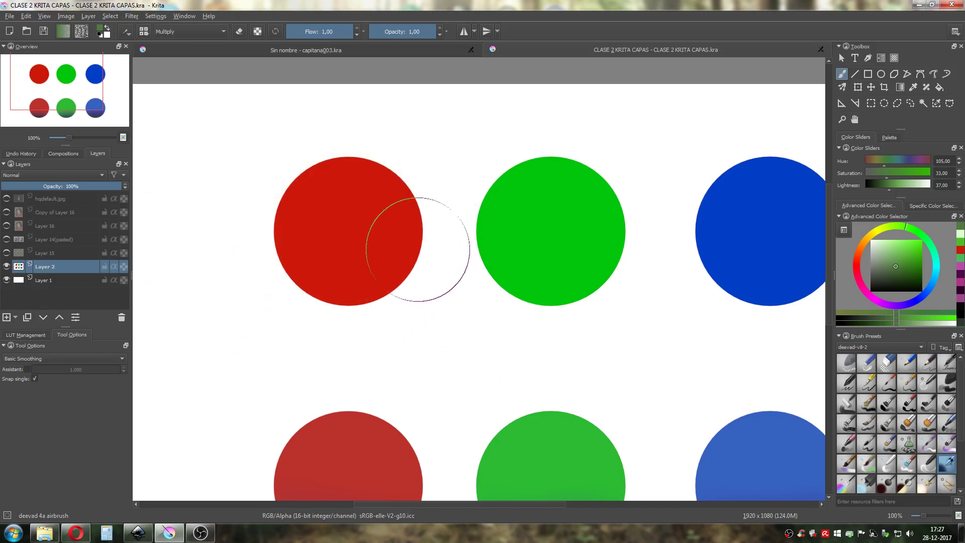
# Set the brush blending mode to Overlay and airbrush dark green with lightness 25 around the edge of the upper red circle.
pyautogui.click(190, 32)
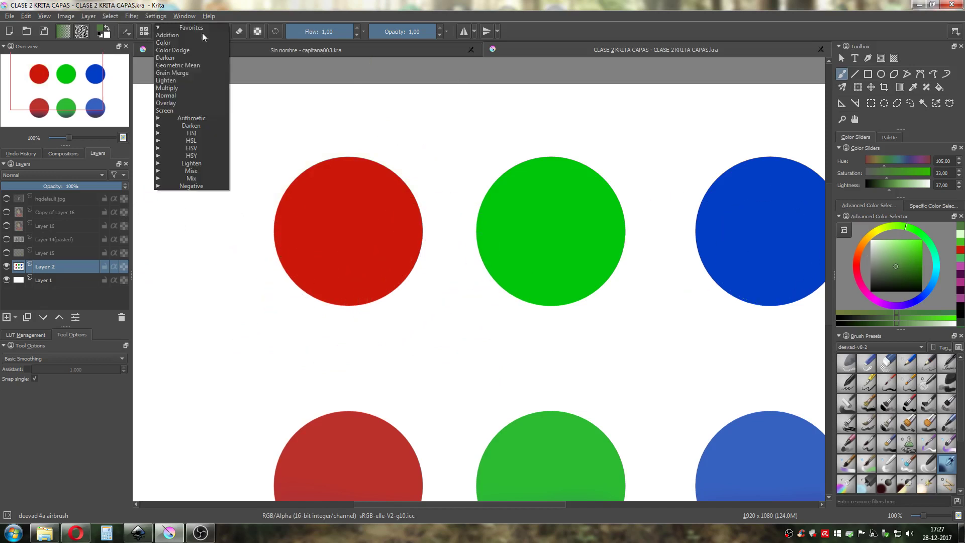
pyautogui.click(187, 103)
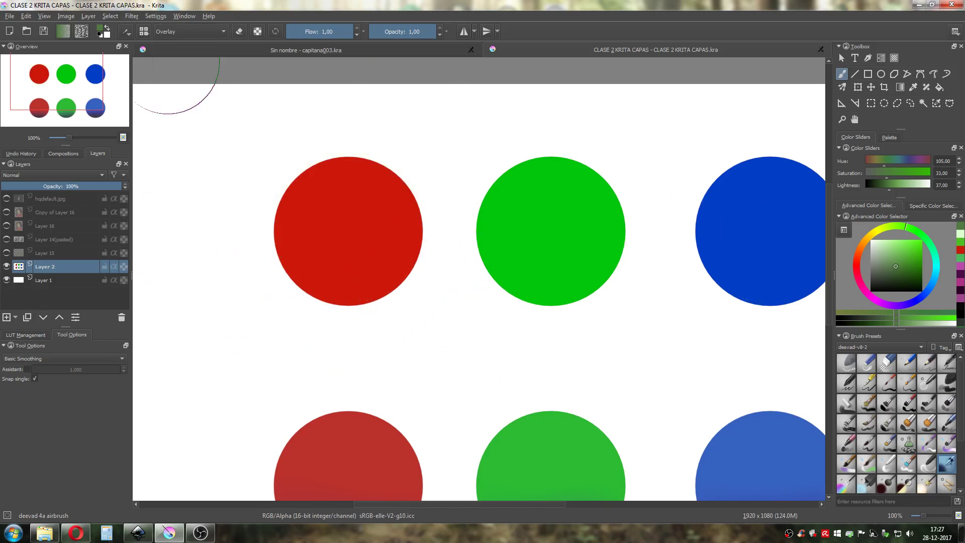
pyautogui.click(897, 272)
pyautogui.moveTo(319, 165); pyautogui.dragTo(379, 166)
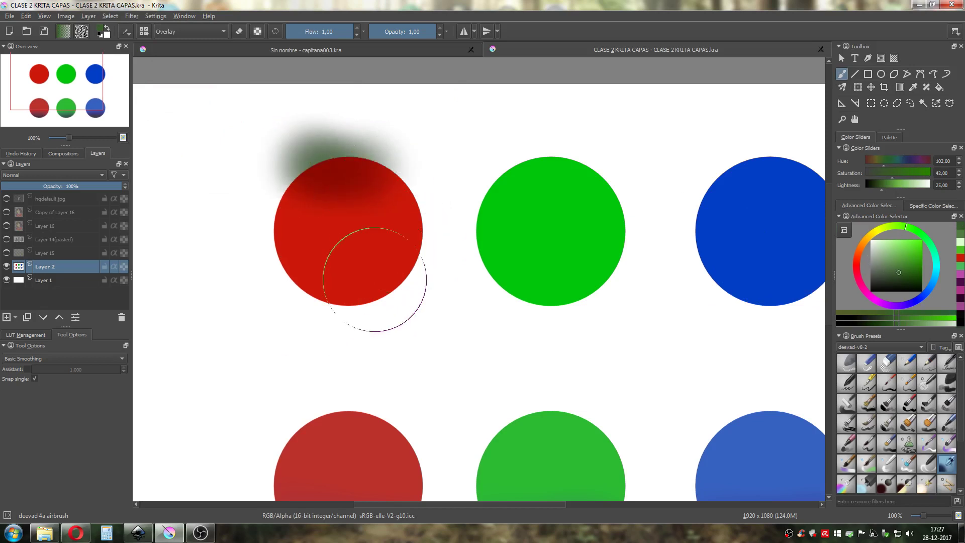
pyautogui.moveTo(375, 280)
pyautogui.mouseDown()
pyautogui.moveTo(289, 283)
pyautogui.moveTo(260, 218)
pyautogui.moveTo(274, 227)
pyautogui.moveTo(378, 221)
pyautogui.moveTo(410, 166)
pyautogui.moveTo(398, 217)
pyautogui.moveTo(422, 267)
pyautogui.moveTo(410, 246)
pyautogui.moveTo(382, 314)
pyautogui.moveTo(323, 301)
pyautogui.mouseUp()
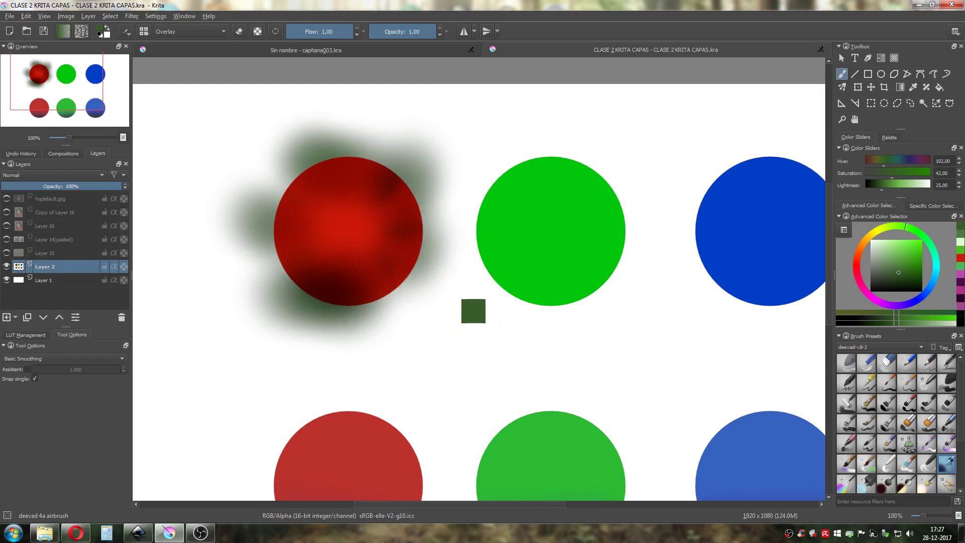
# Undo the dark green Overlay strokes around the upper red circle.
pyautogui.hotkey('ctrl', 'z')
pyautogui.hotkey('ctrl', 'z')
pyautogui.hotkey('ctrl', 'z')
pyautogui.hotkey('ctrl', 'z')
pyautogui.hotkey('ctrl', 'z')
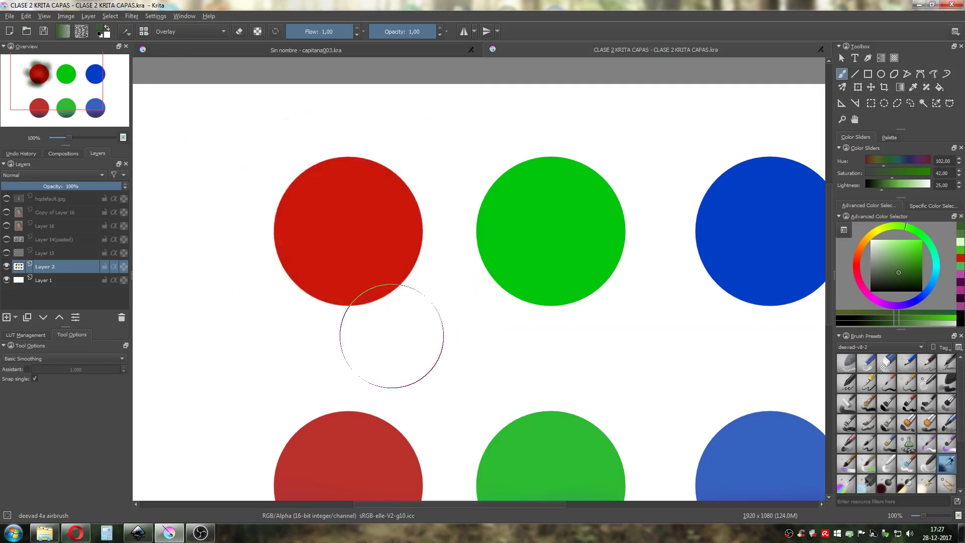
# Check the Overlay description in the Inkscape notes, and back in Krita airbrush white across the upper part of the upper red circle.
pyautogui.click(136, 534)
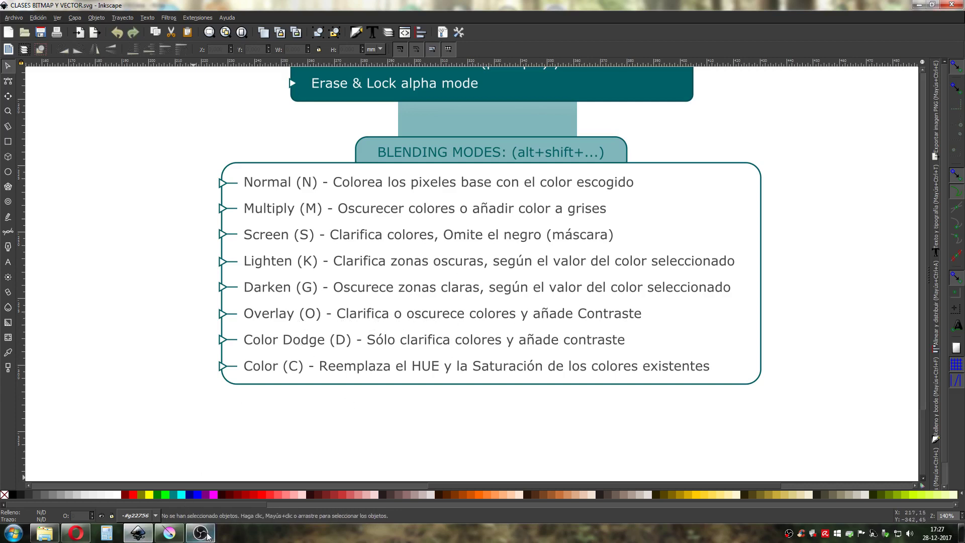
pyautogui.click(167, 534)
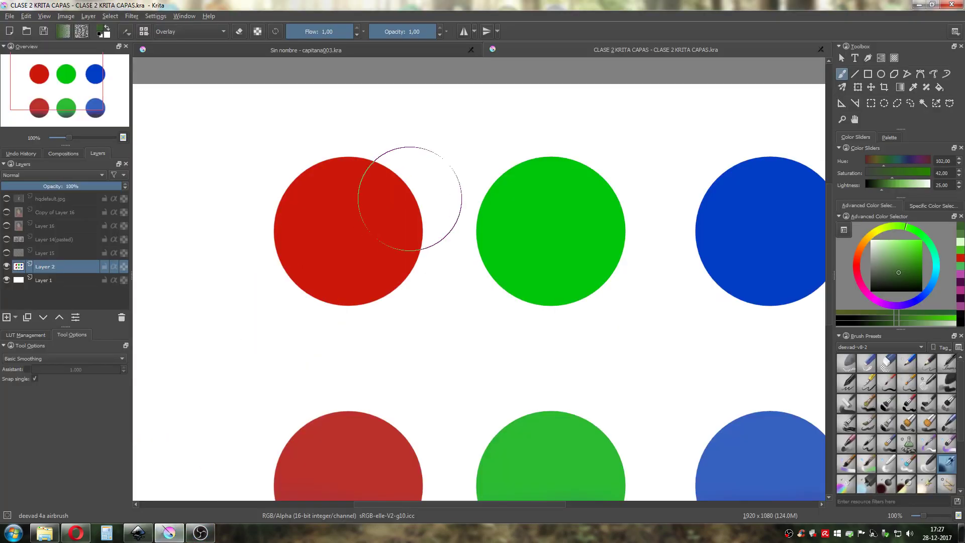
pyautogui.click(883, 245)
pyautogui.moveTo(884, 245); pyautogui.dragTo(868, 222)
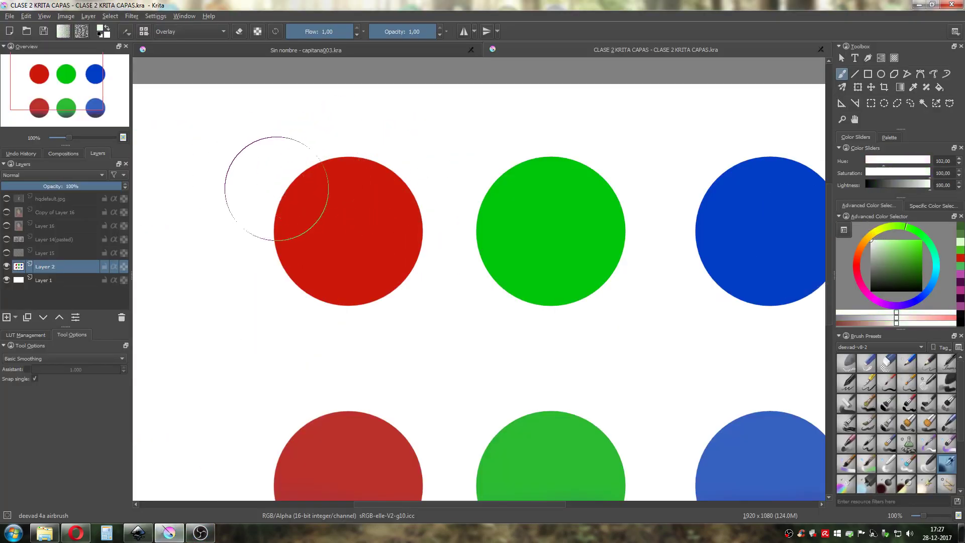
pyautogui.moveTo(276, 186)
pyautogui.mouseDown()
pyautogui.moveTo(333, 151)
pyautogui.moveTo(374, 172)
pyautogui.moveTo(326, 173)
pyautogui.moveTo(391, 187)
pyautogui.mouseUp()
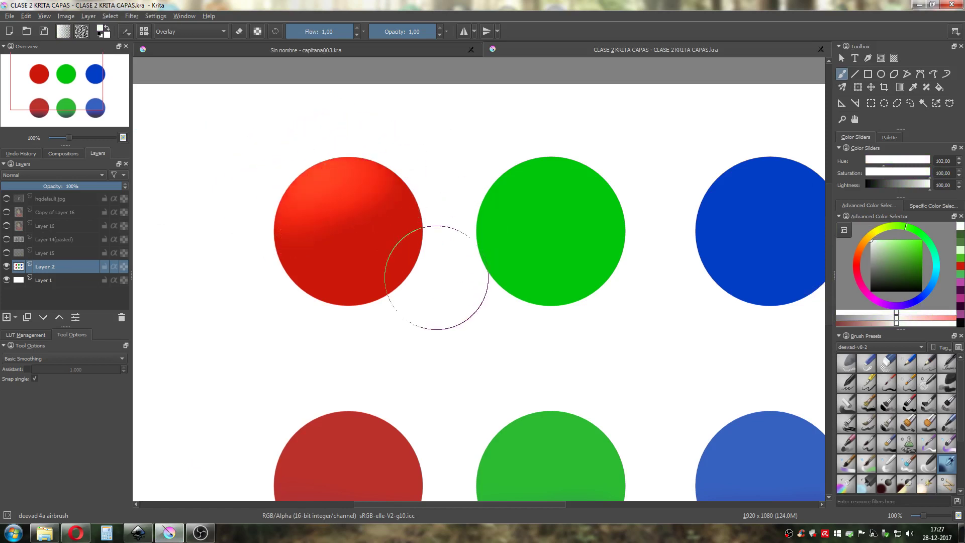
# Airbrush light yellow with hue 61 and lightness 68 in Overlay mode over the top and upper right edge of the upper red circle.
pyautogui.click(875, 233)
pyautogui.moveTo(883, 243); pyautogui.dragTo(903, 239)
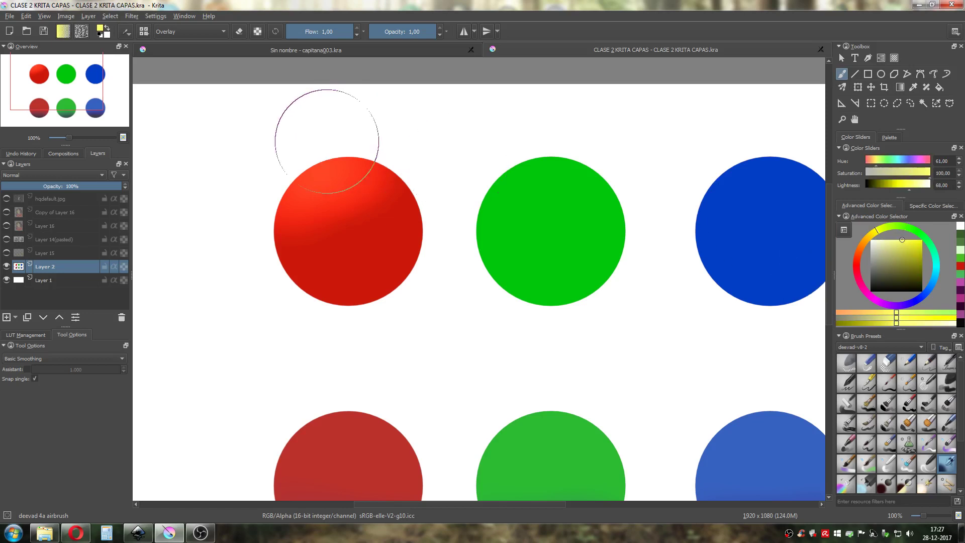
pyautogui.moveTo(326, 141)
pyautogui.mouseDown()
pyautogui.moveTo(349, 143)
pyautogui.moveTo(340, 160)
pyautogui.moveTo(388, 160)
pyautogui.moveTo(326, 172)
pyautogui.moveTo(386, 166)
pyautogui.moveTo(346, 169)
pyautogui.moveTo(383, 185)
pyautogui.mouseUp()
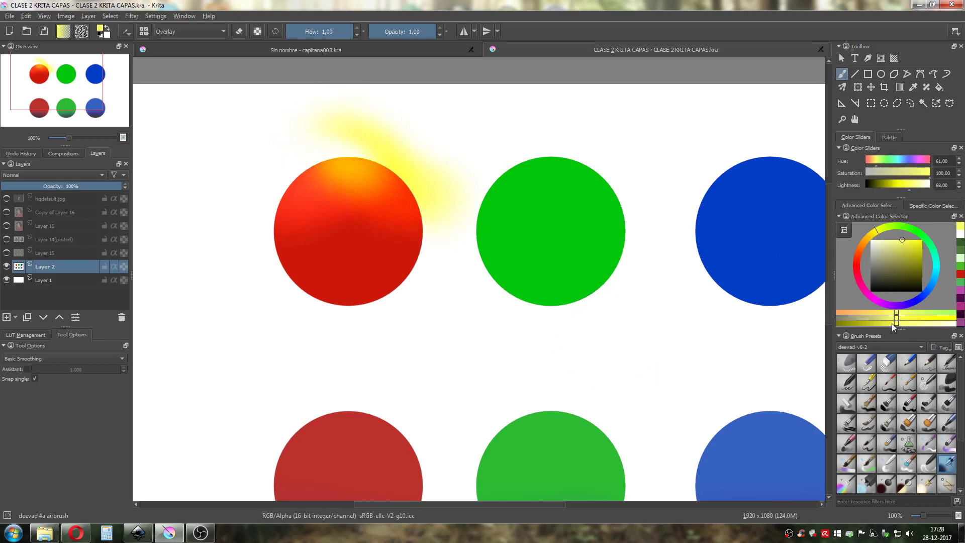
# Airbrush dark blue with hue 251 and lightness 18 in Overlay mode along the lower left edge of the upper red circle.
pyautogui.moveTo(905, 265)
pyautogui.mouseDown()
pyautogui.moveTo(916, 276)
pyautogui.moveTo(907, 303)
pyautogui.mouseUp()
pyautogui.click(915, 297)
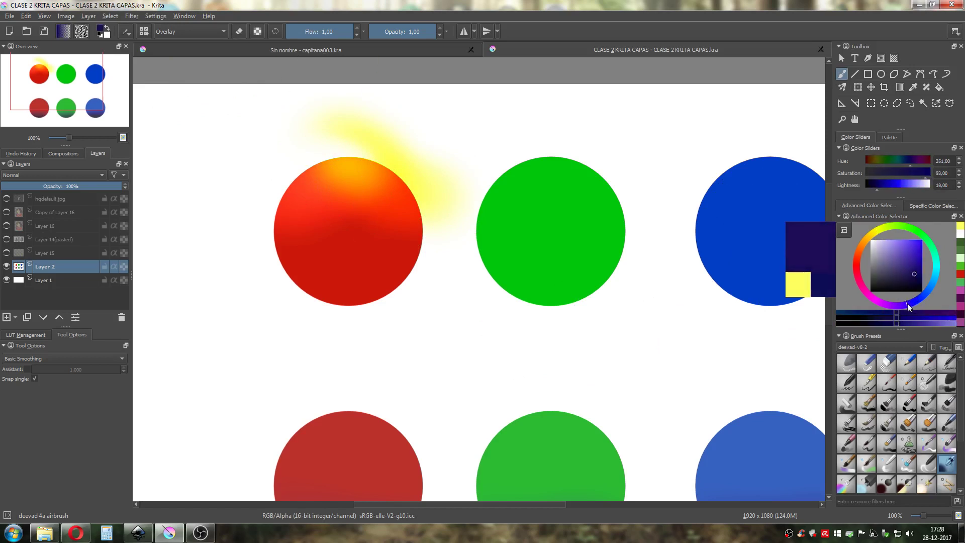
pyautogui.moveTo(280, 269)
pyautogui.mouseDown()
pyautogui.moveTo(326, 296)
pyautogui.moveTo(381, 297)
pyautogui.moveTo(326, 287)
pyautogui.moveTo(393, 284)
pyautogui.moveTo(316, 264)
pyautogui.moveTo(397, 270)
pyautogui.moveTo(254, 256)
pyautogui.mouseUp()
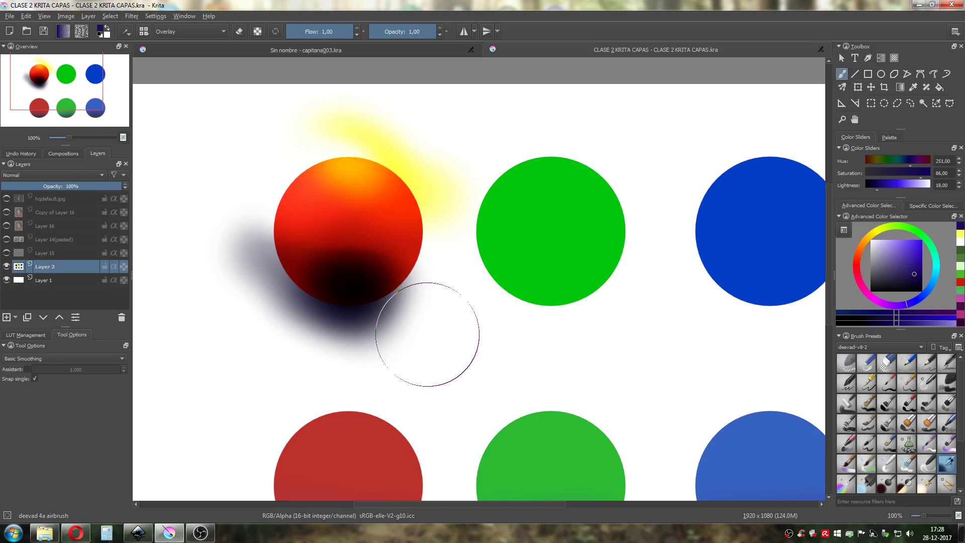
# Undo the dark blue Overlay strokes on the upper red circle.
pyautogui.hotkey('ctrl', 'z')
pyautogui.hotkey('ctrl', 'z')
pyautogui.hotkey('ctrl', 'z')
pyautogui.hotkey('ctrl', 'z')
pyautogui.hotkey('ctrl', 'z')
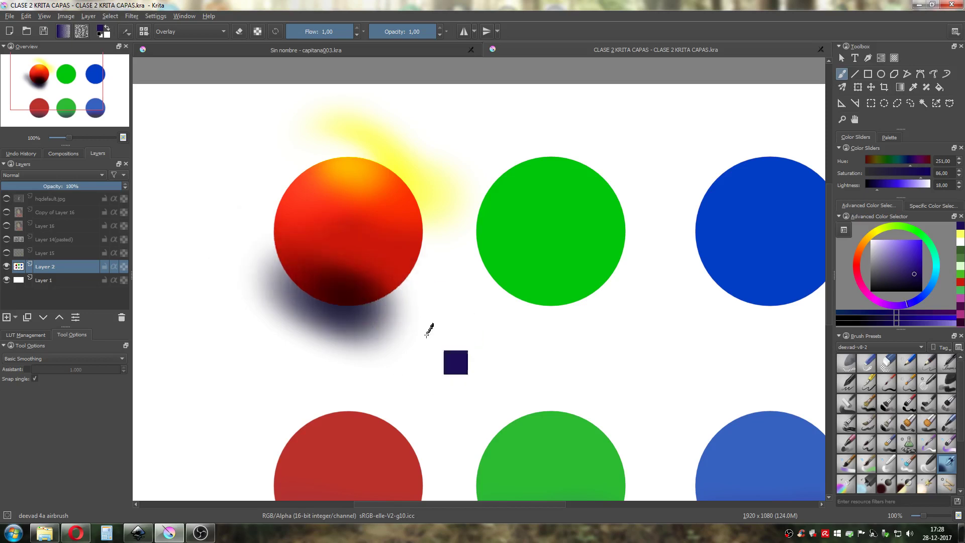
# Set the brush blending mode to Multiply and airbrush the dark blue over the lower left part of the upper red circle.
pyautogui.click(221, 31)
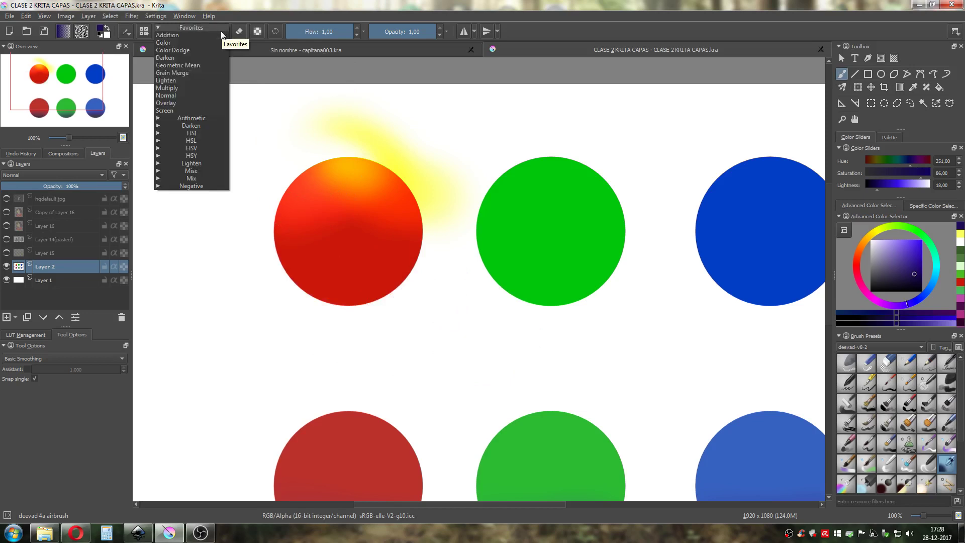
pyautogui.click(175, 89)
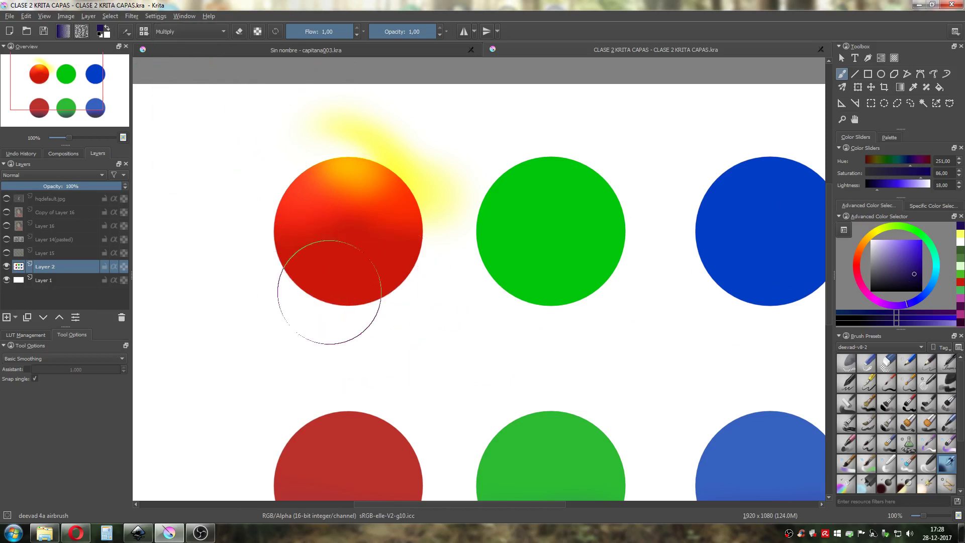
pyautogui.moveTo(302, 289)
pyautogui.mouseDown()
pyautogui.moveTo(323, 280)
pyautogui.moveTo(282, 275)
pyautogui.moveTo(280, 252)
pyautogui.mouseUp()
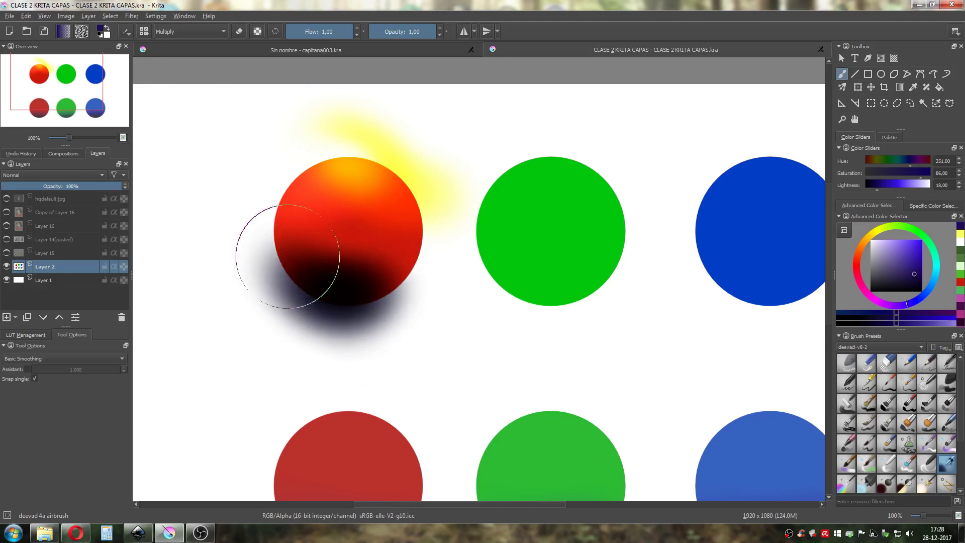
pyautogui.click(216, 30)
pyautogui.click(502, 72)
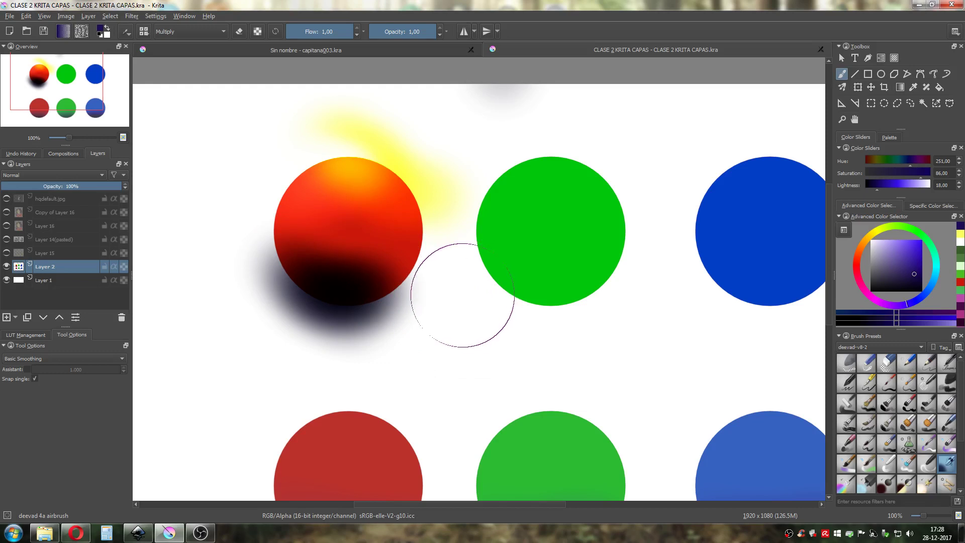
# Undo the dark blue, yellow and white strokes to restore the upper red circle to flat red.
pyautogui.hotkey('ctrl', 'z')
pyautogui.hotkey('ctrl', 'z')
pyautogui.hotkey('ctrl', 'z')
pyautogui.hotkey('ctrl', 'z')
pyautogui.hotkey('ctrl', 'z')
pyautogui.hotkey('ctrl', 'z')
pyautogui.hotkey('ctrl', 'z')
pyautogui.hotkey('ctrl', 'z')
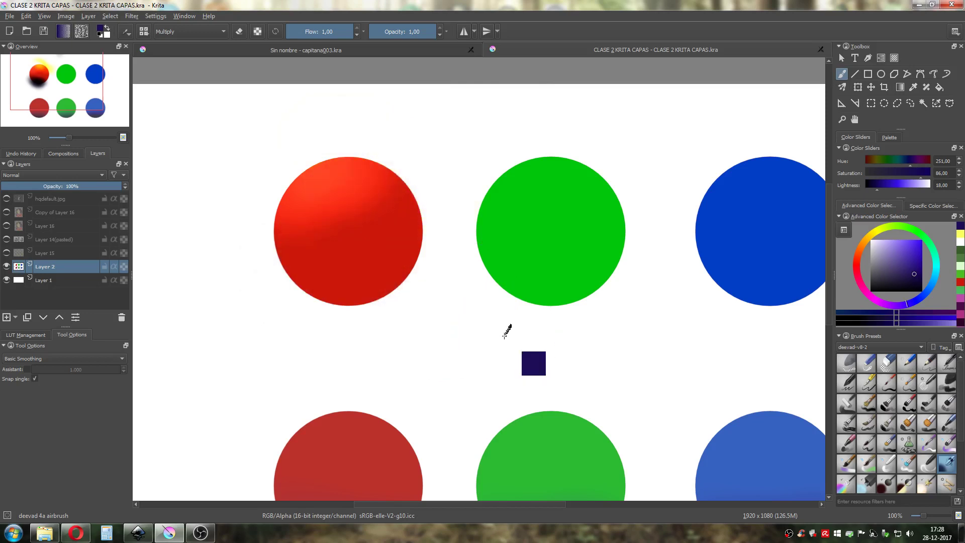
pyautogui.hotkey('ctrl', 'z')
pyautogui.hotkey('ctrl', 'z')
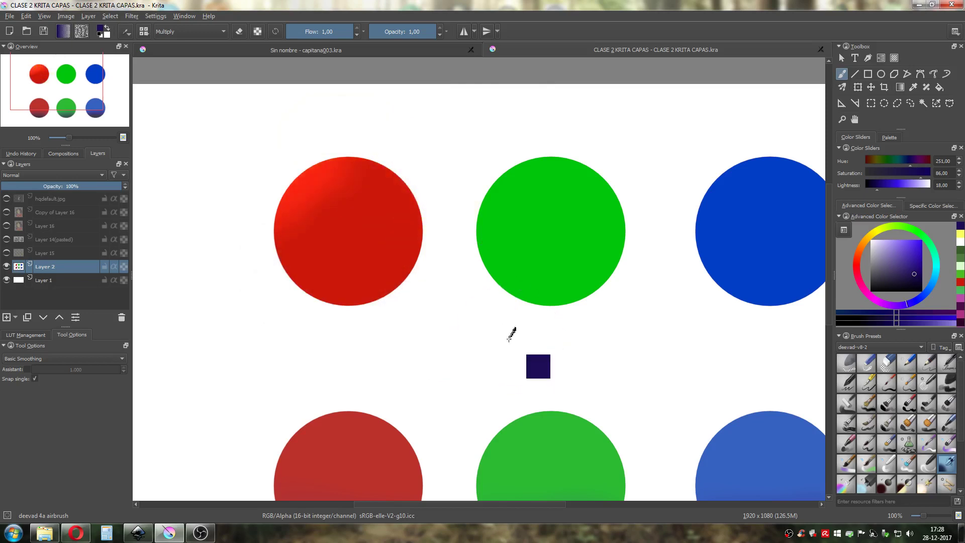
pyautogui.hotkey('ctrl', 'z')
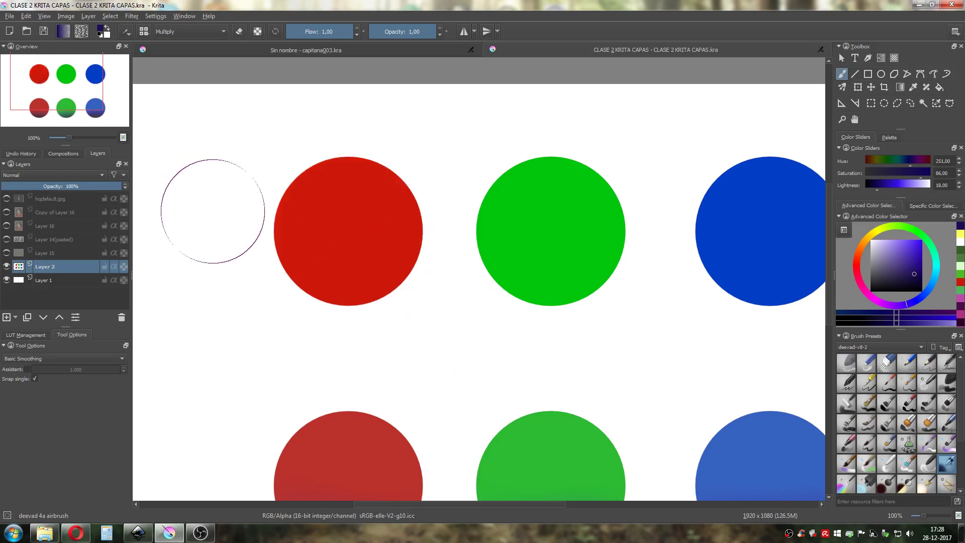
# Select Layer 15, set the brush blending mode to Normal, and make the layer visible.
pyautogui.click(50, 252)
pyautogui.click(221, 32)
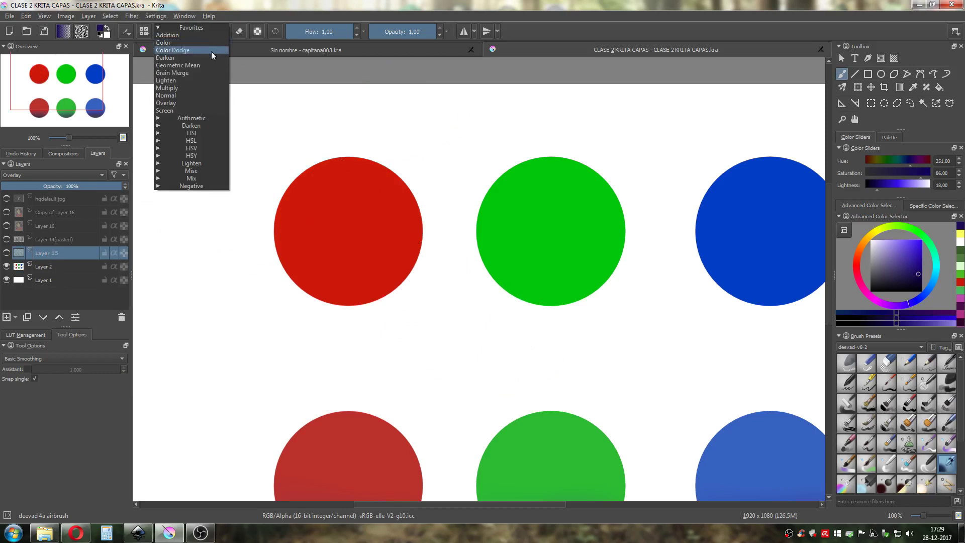
pyautogui.click(179, 97)
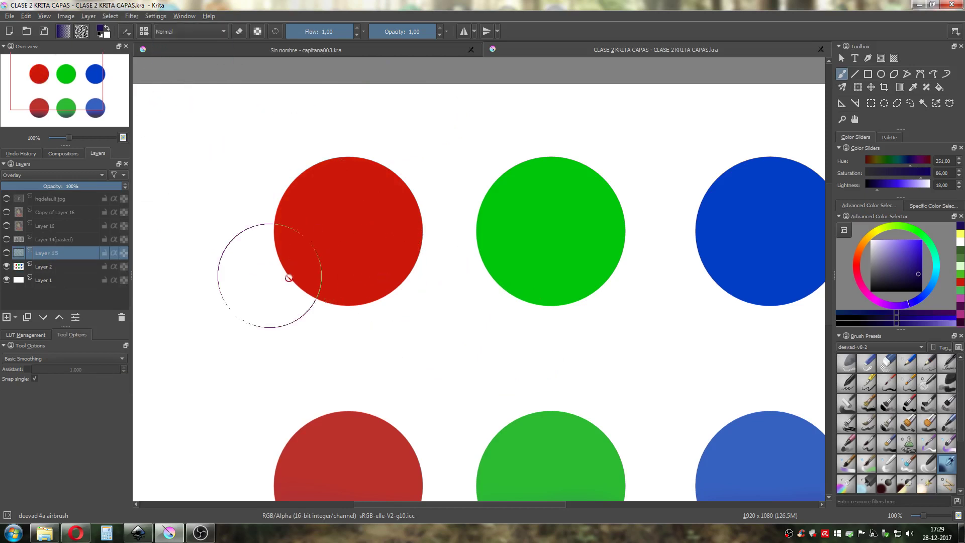
pyautogui.click(7, 253)
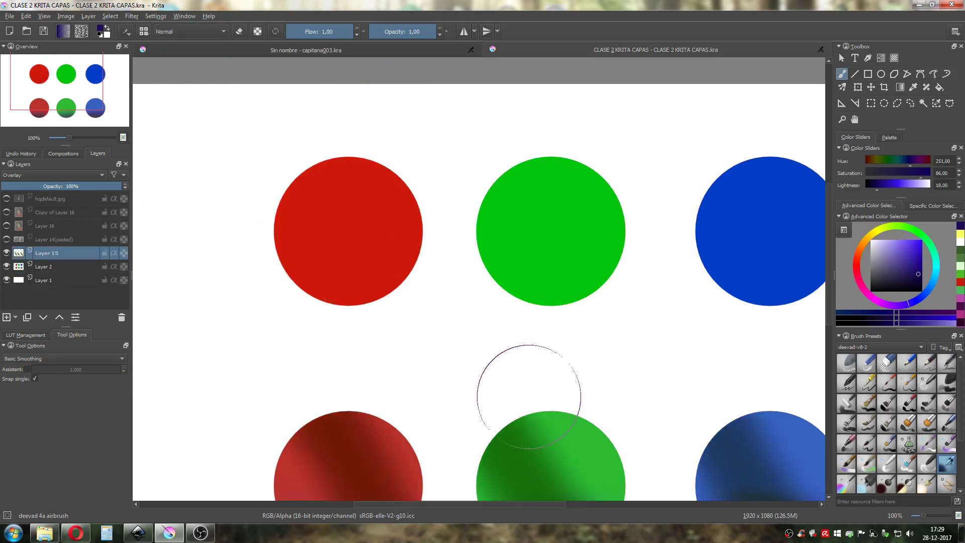
# Browse the HSI group of layer blending modes, toggle Hue HSI as a favorite on and off, and keep Layer 15 on Overlay.
pyautogui.moveTo(528, 383)
pyautogui.mouseDown()
pyautogui.moveTo(439, 155)
pyautogui.moveTo(496, 393)
pyautogui.mouseUp()
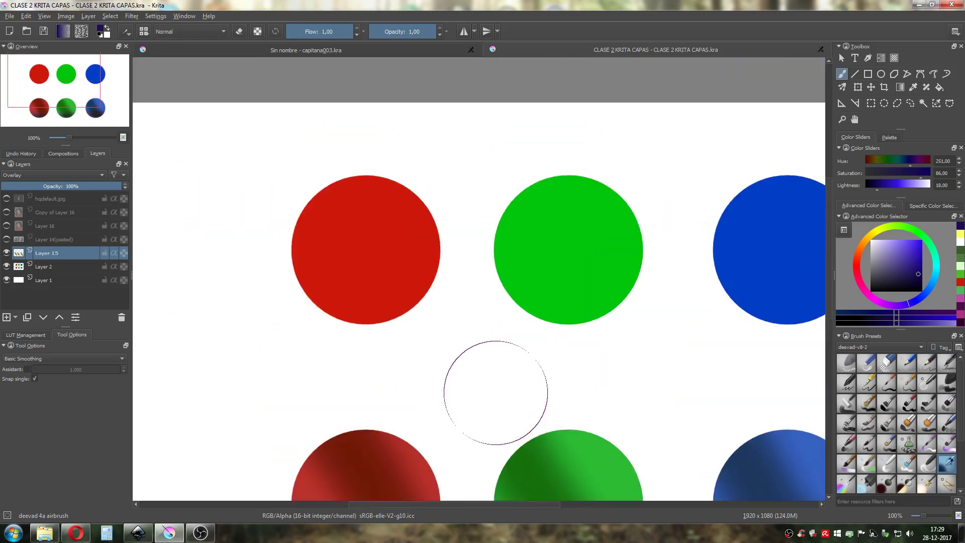
pyautogui.moveTo(363, 256)
pyautogui.mouseDown()
pyautogui.moveTo(377, 282)
pyautogui.moveTo(375, 252)
pyautogui.mouseUp()
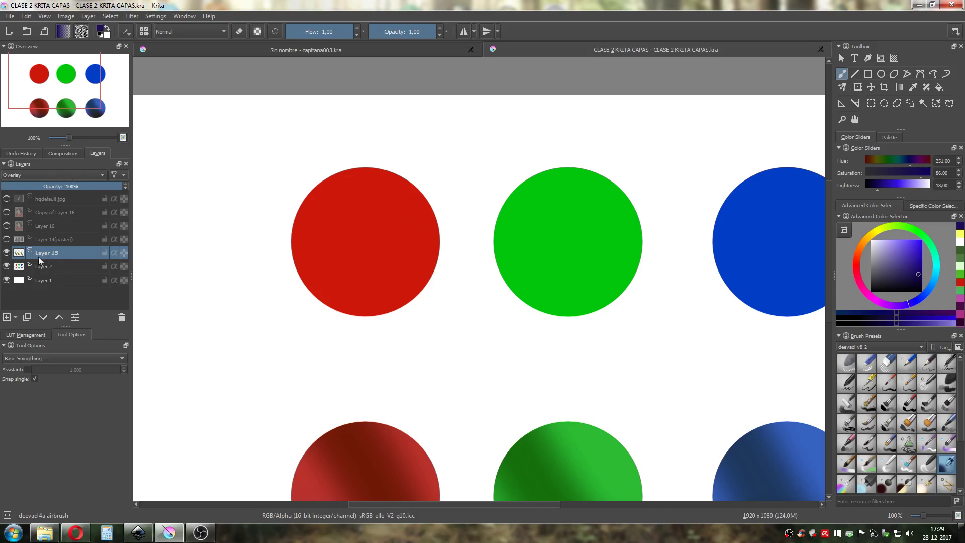
pyautogui.click(66, 175)
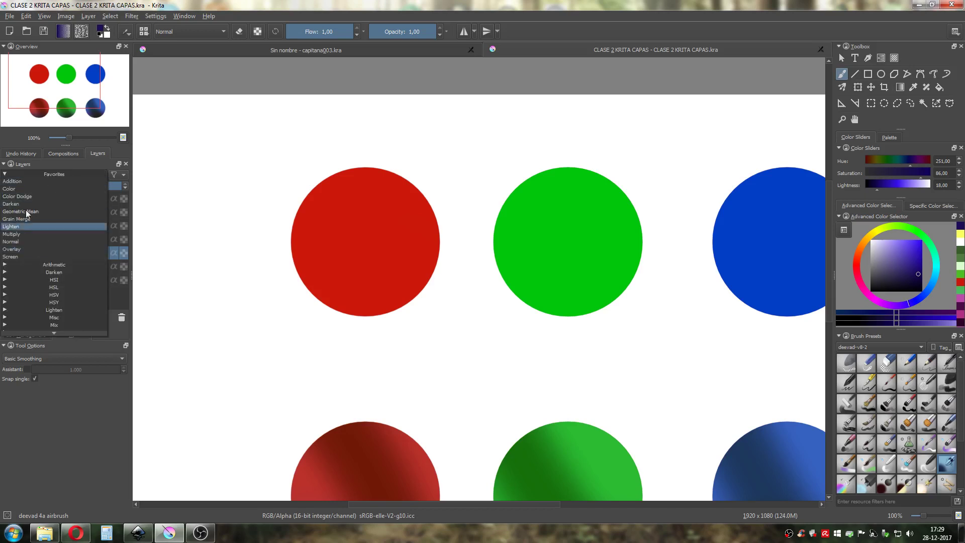
pyautogui.click(7, 281)
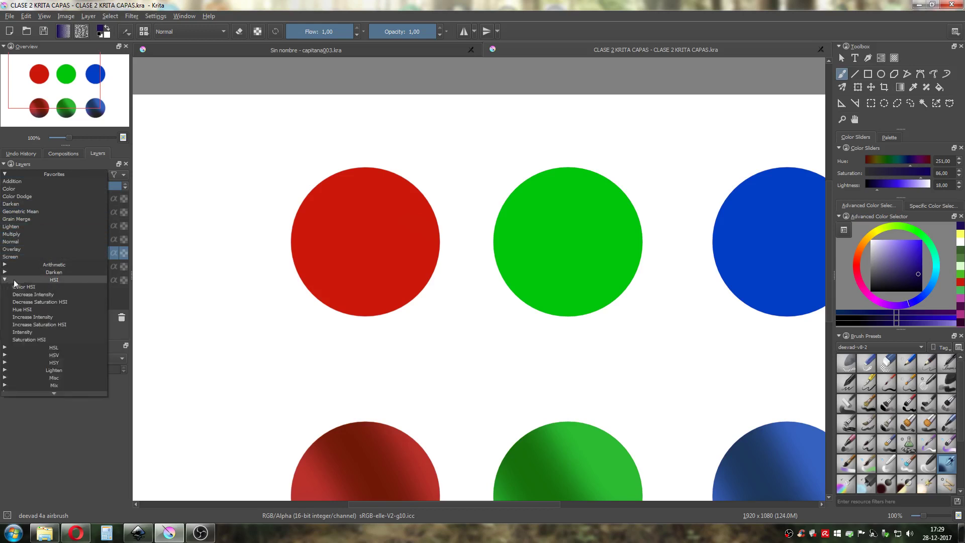
pyautogui.click(6, 310)
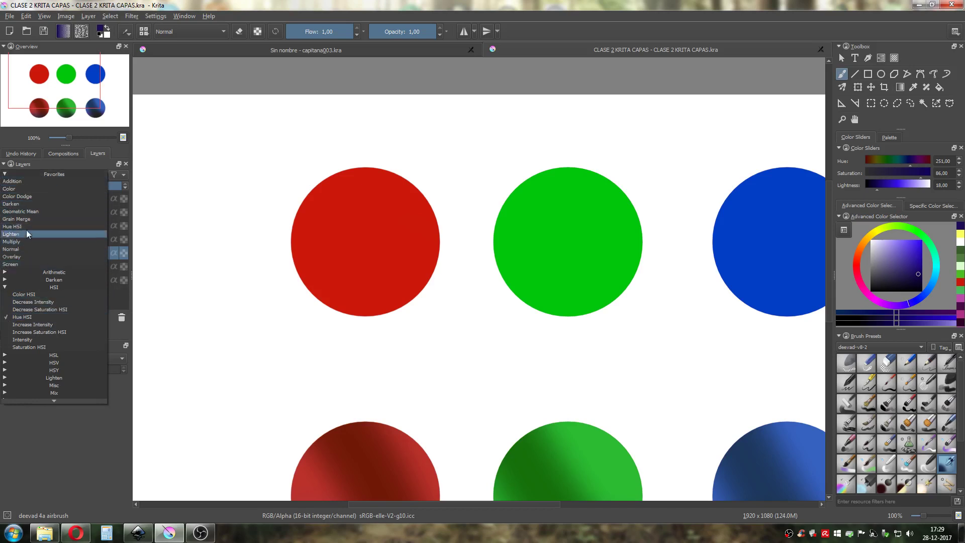
pyautogui.click(5, 317)
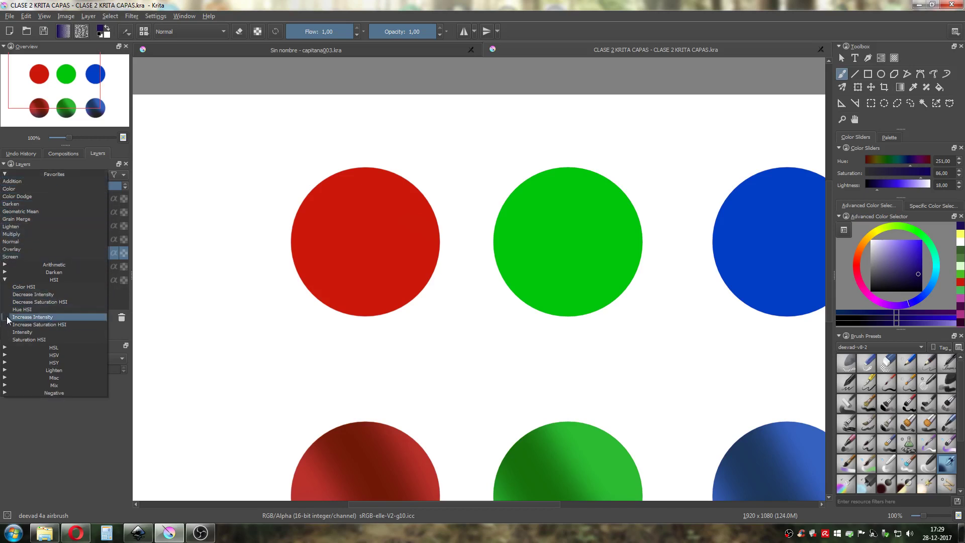
pyautogui.click(5, 280)
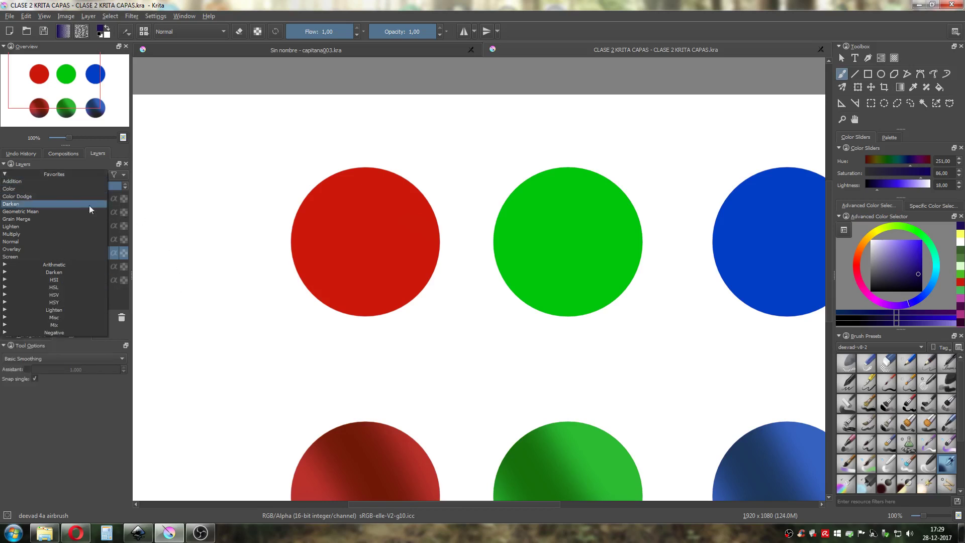
pyautogui.click(40, 249)
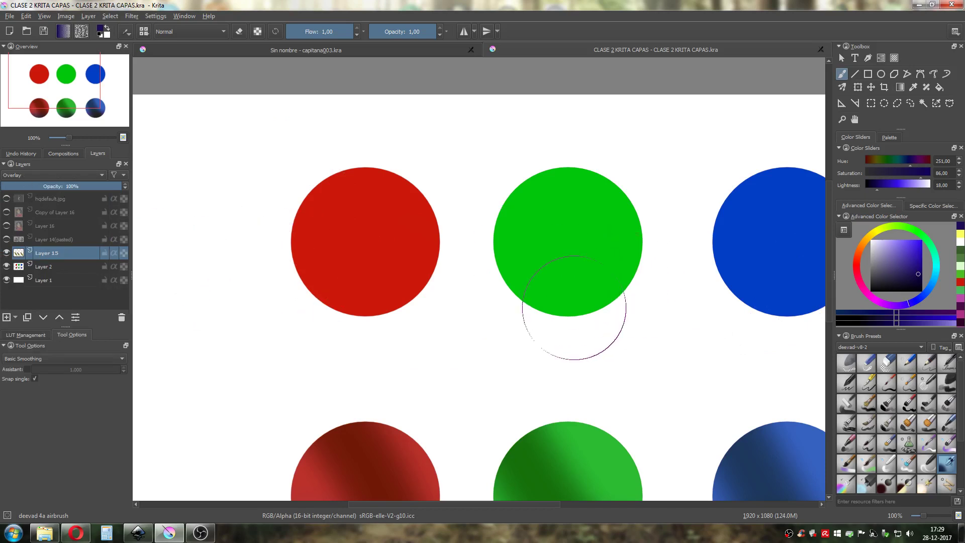
# Airbrush light violet with hue 251 and lightness 82 on Layer 15 around the top of the upper red circle.
pyautogui.moveTo(668, 358); pyautogui.dragTo(489, 314)
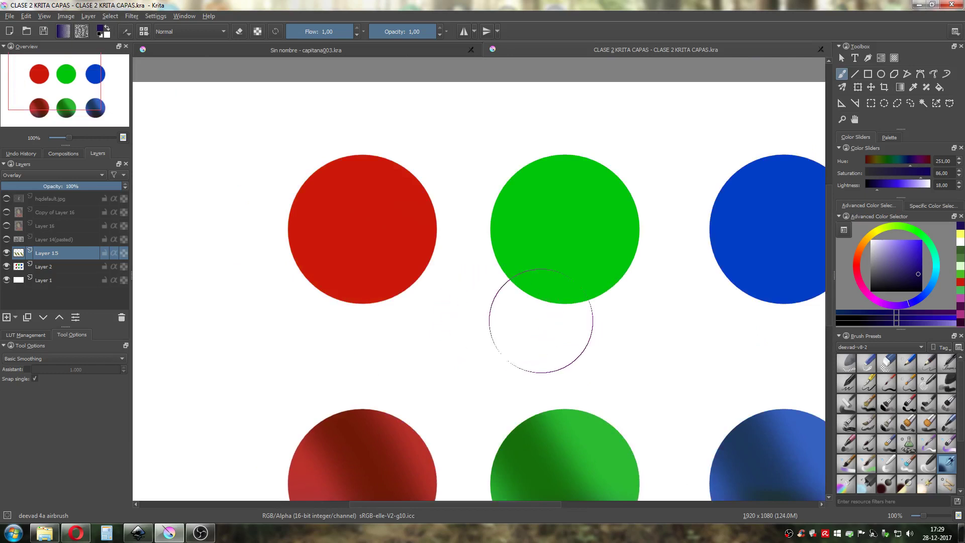
pyautogui.moveTo(555, 317)
pyautogui.mouseDown()
pyautogui.moveTo(529, 319)
pyautogui.moveTo(558, 331)
pyautogui.mouseUp()
pyautogui.click(892, 242)
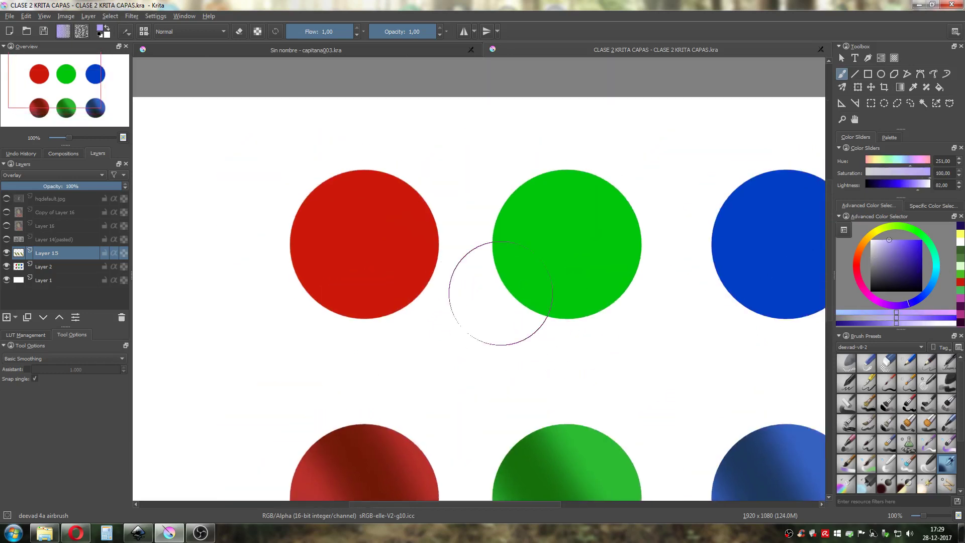
pyautogui.moveTo(500, 295); pyautogui.dragTo(441, 270)
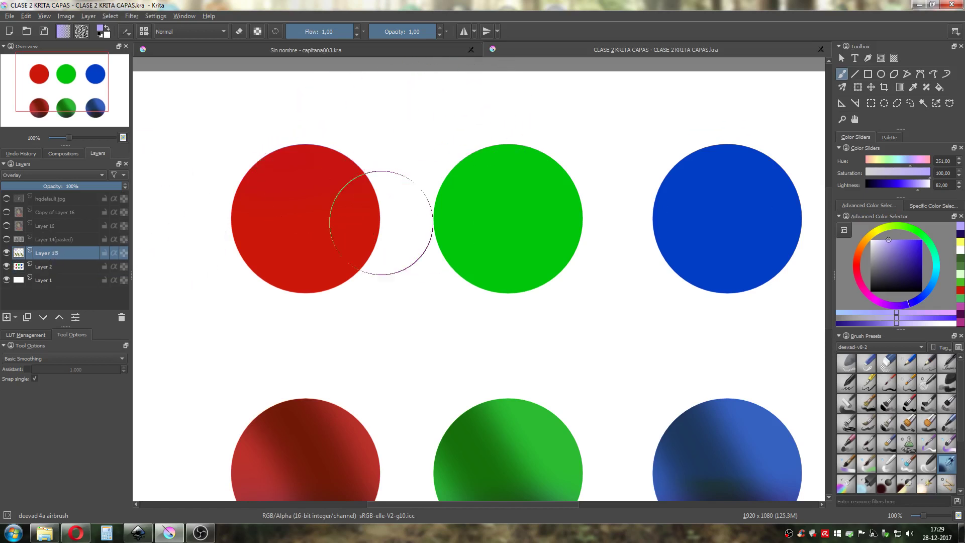
# Airbrush white across the upper parts of the red, green and blue circles in the top row on Layer 15.
pyautogui.moveTo(888, 261)
pyautogui.mouseDown()
pyautogui.moveTo(909, 243)
pyautogui.moveTo(872, 240)
pyautogui.mouseUp()
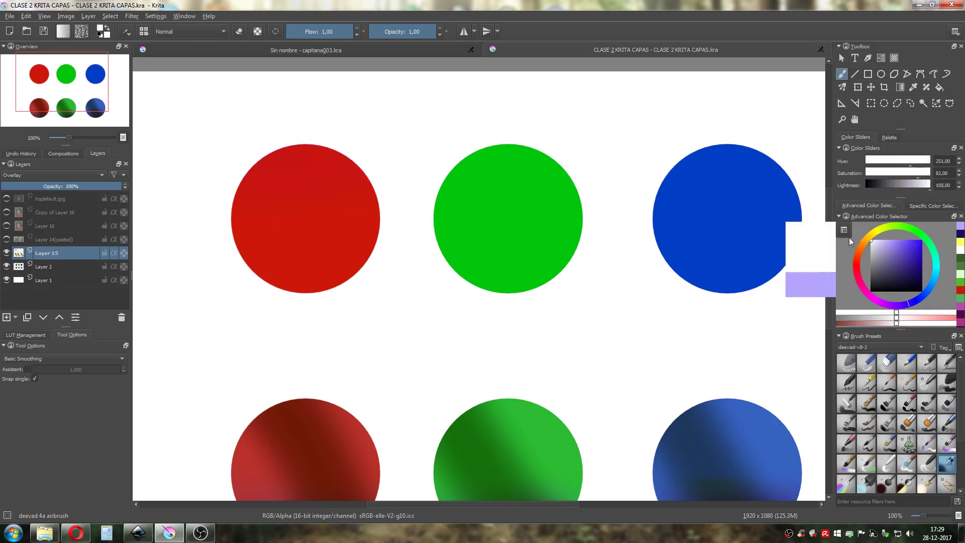
pyautogui.click(269, 164)
pyautogui.moveTo(269, 164)
pyautogui.mouseDown()
pyautogui.moveTo(252, 186)
pyautogui.moveTo(356, 140)
pyautogui.moveTo(280, 190)
pyautogui.moveTo(372, 181)
pyautogui.mouseUp()
pyautogui.moveTo(459, 178)
pyautogui.mouseDown()
pyautogui.moveTo(570, 143)
pyautogui.moveTo(531, 149)
pyautogui.moveTo(484, 194)
pyautogui.moveTo(730, 162)
pyautogui.moveTo(665, 180)
pyautogui.moveTo(742, 156)
pyautogui.moveTo(641, 208)
pyautogui.moveTo(702, 167)
pyautogui.moveTo(765, 119)
pyautogui.mouseUp()
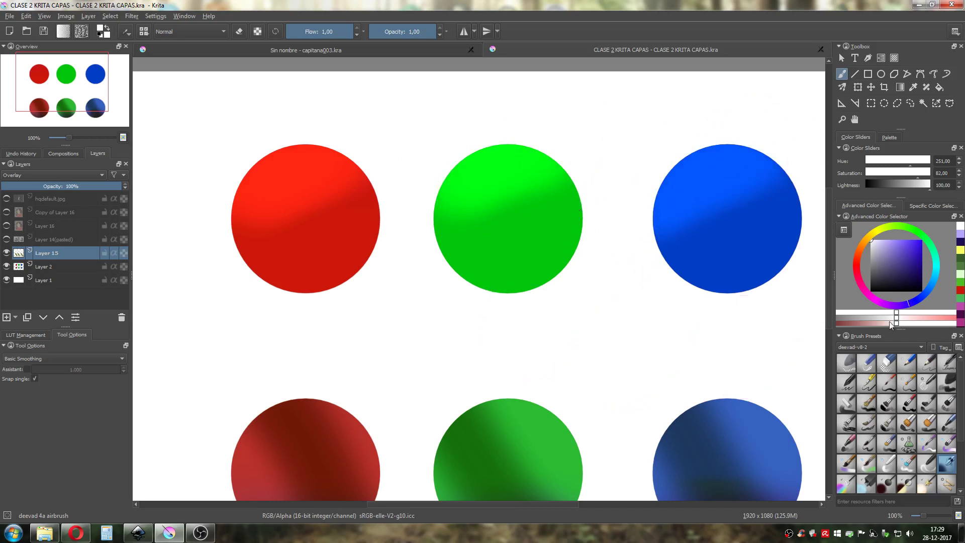
# Airbrush dark red with hue 359, saturation 100 and lightness 16 along the lower edges of the three top-row circles.
pyautogui.click(916, 272)
pyautogui.click(856, 271)
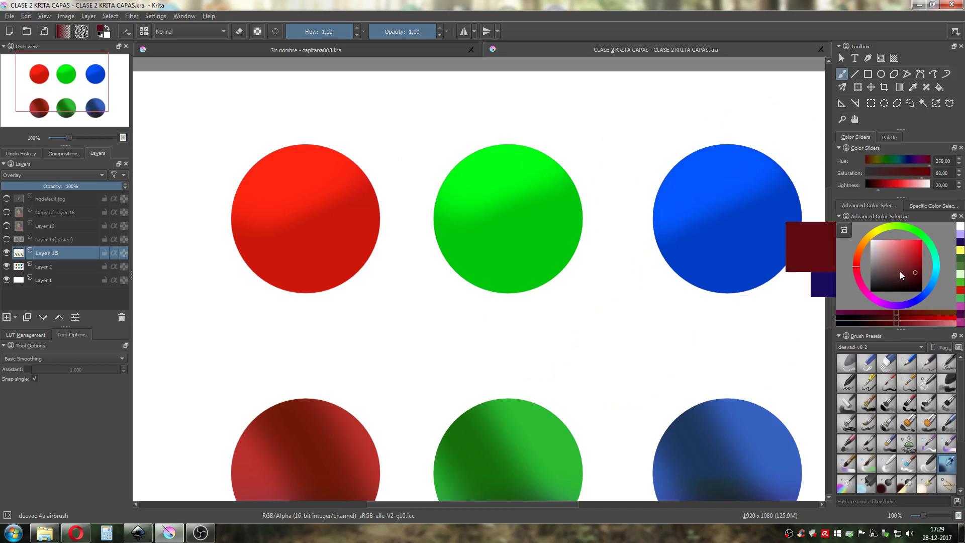
pyautogui.click(922, 258)
pyautogui.click(928, 276)
pyautogui.moveTo(407, 294)
pyautogui.mouseDown()
pyautogui.moveTo(276, 308)
pyautogui.moveTo(560, 287)
pyautogui.moveTo(472, 303)
pyautogui.moveTo(619, 259)
pyautogui.moveTo(769, 269)
pyautogui.moveTo(744, 280)
pyautogui.mouseUp()
pyautogui.moveTo(565, 331); pyautogui.dragTo(528, 302)
pyautogui.moveTo(292, 274); pyautogui.dragTo(330, 304)
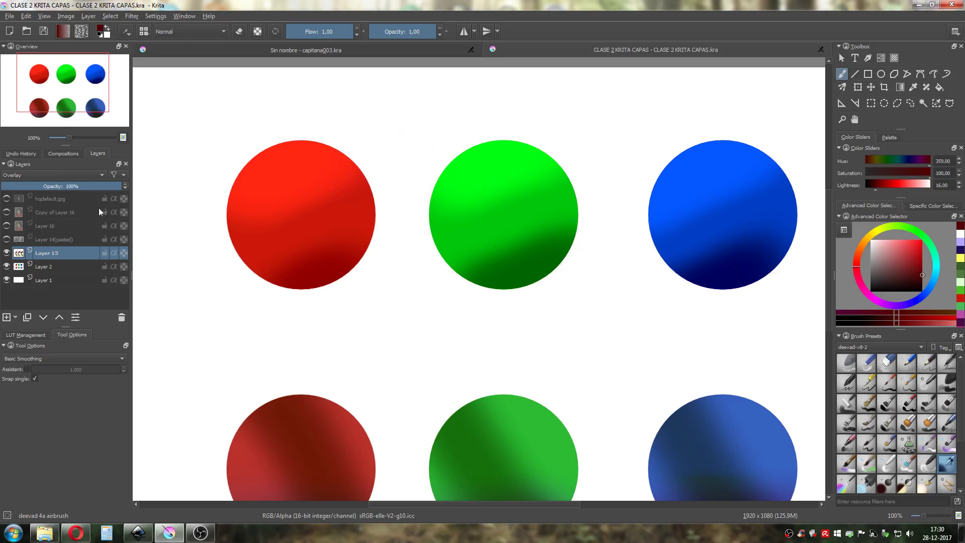
# Switch Layer 15's blending mode to Multiply for comparison and set it back to Overlay.
pyautogui.click(53, 175)
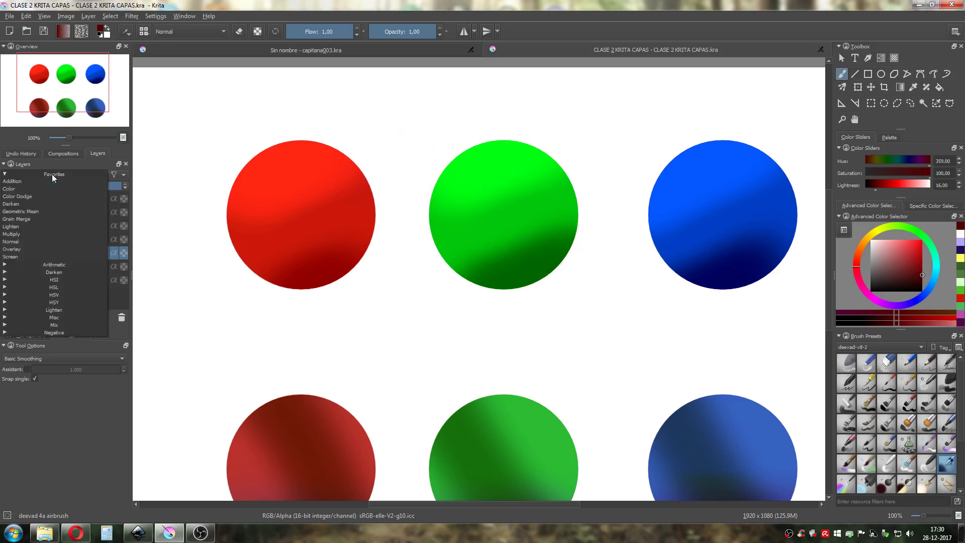
pyautogui.click(35, 235)
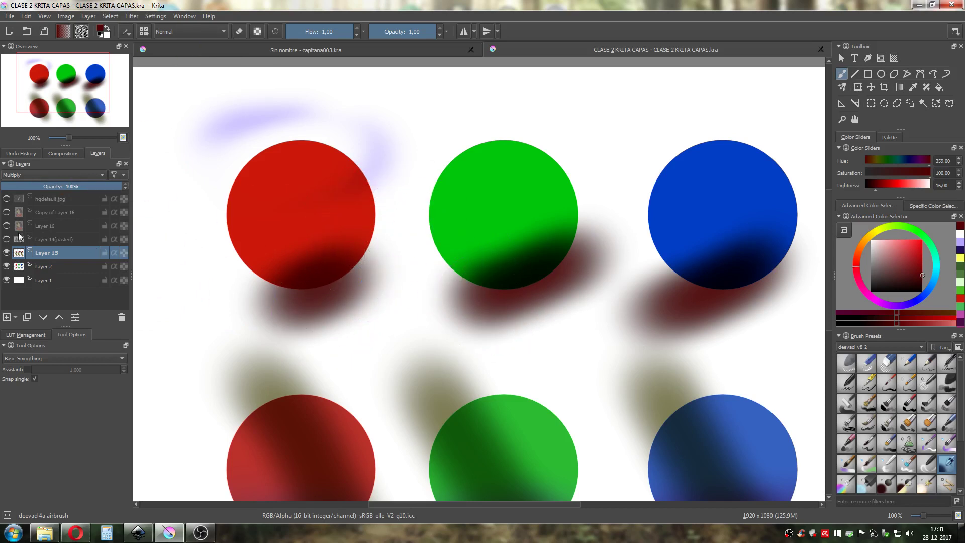
pyautogui.click(93, 177)
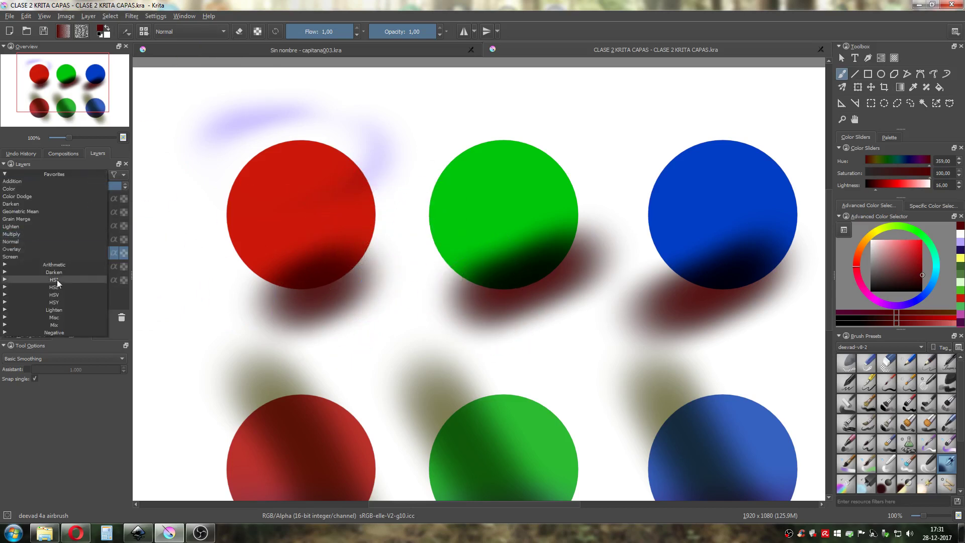
pyautogui.click(31, 249)
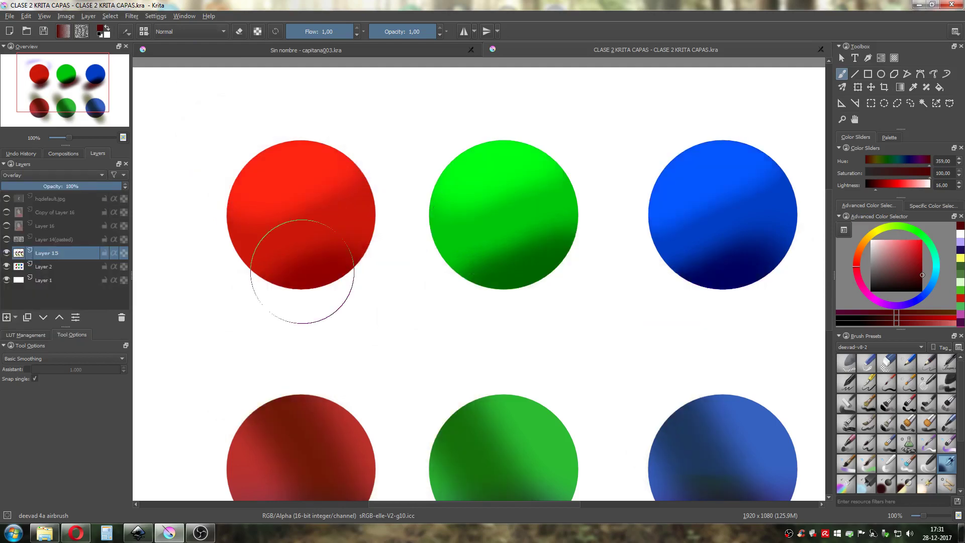
# Consult the blending modes list in Inkscape, return to Krita, and set Layer 15's blending mode to Color Dodge.
pyautogui.click(138, 532)
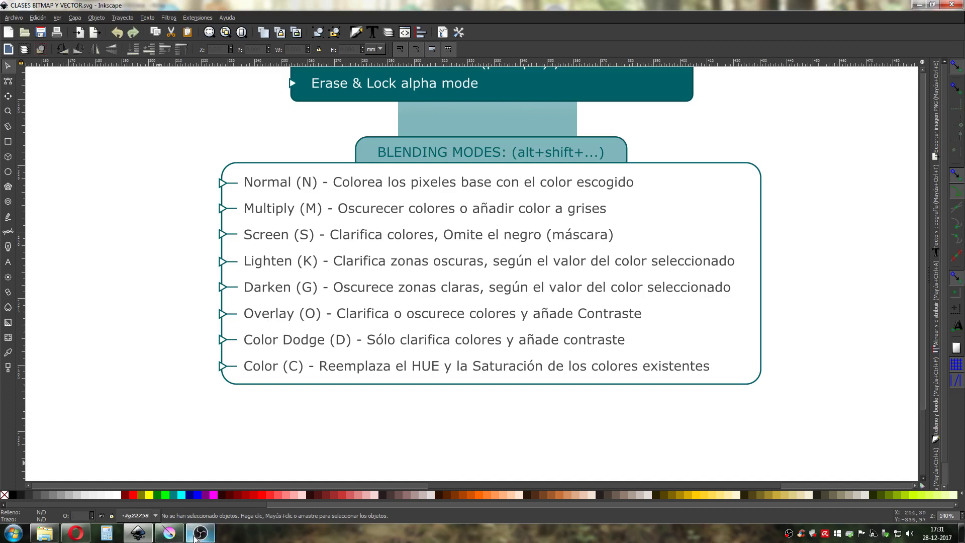
pyautogui.click(176, 538)
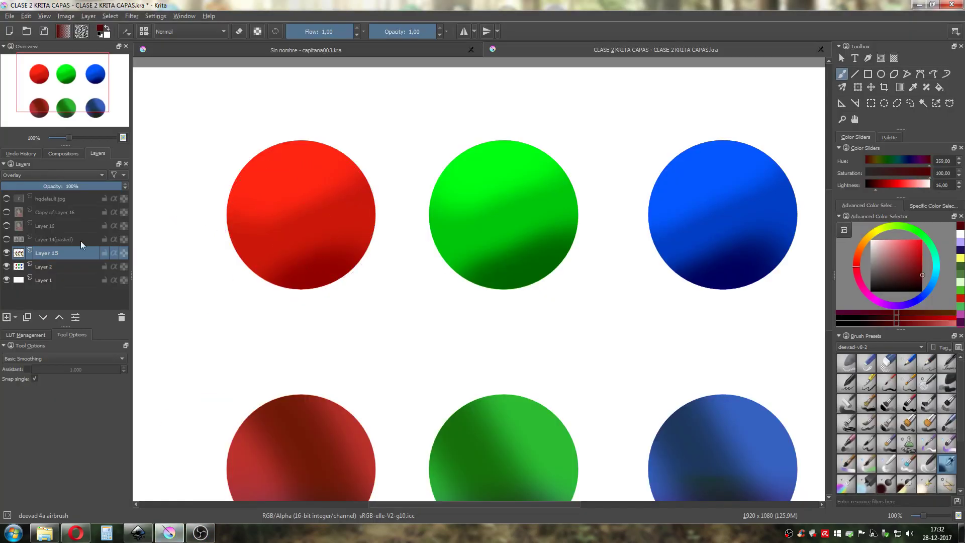
pyautogui.click(43, 174)
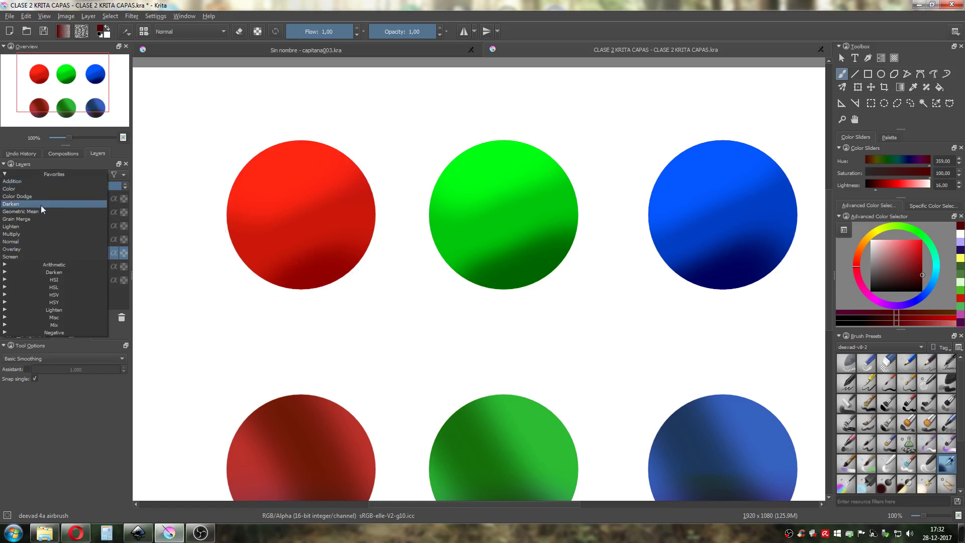
pyautogui.click(38, 197)
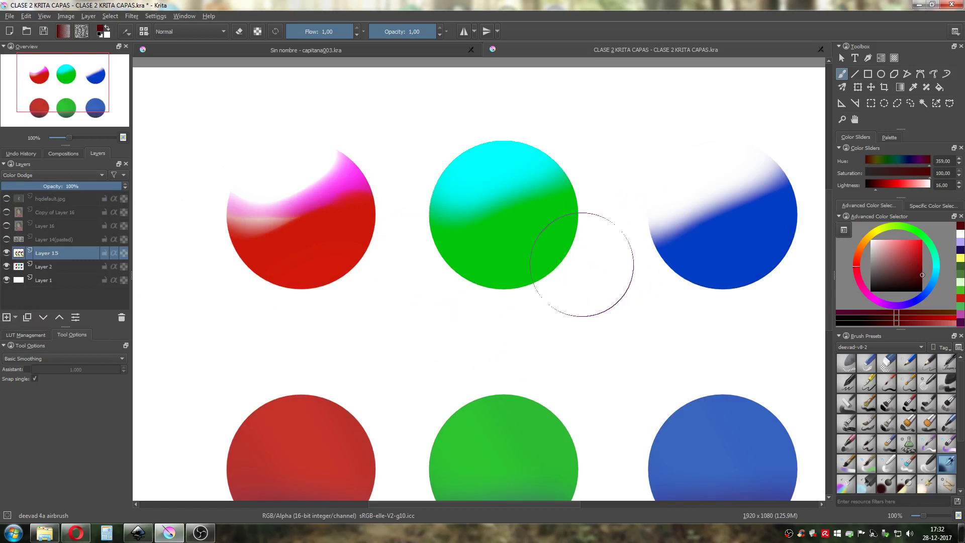
pyautogui.moveTo(404, 291); pyautogui.dragTo(384, 297)
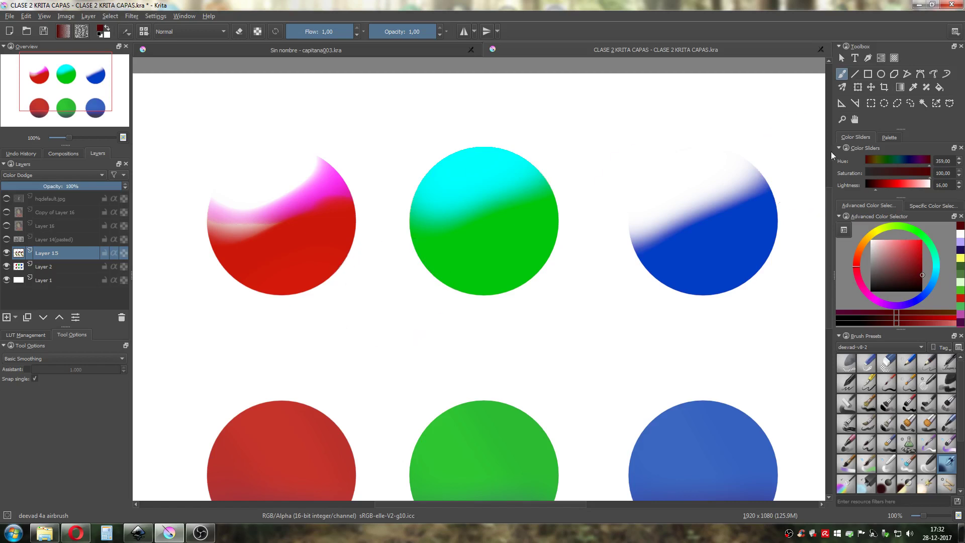
# Airbrush the upper red circle with hue 57 yellow on Layer 15, first at lightness 16, then at saturation 76 and lightness 45.
pyautogui.click(875, 231)
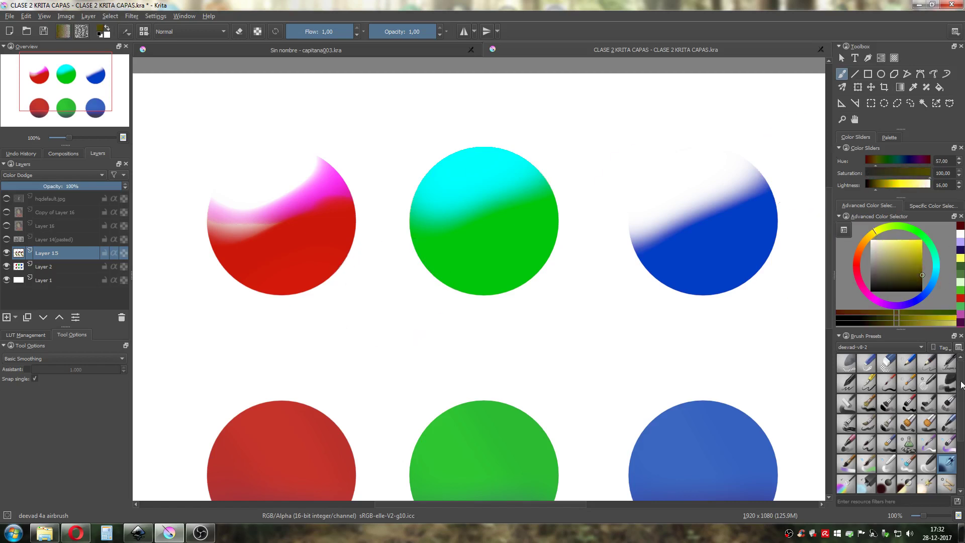
pyautogui.moveTo(254, 166)
pyautogui.mouseDown()
pyautogui.moveTo(285, 186)
pyautogui.moveTo(323, 169)
pyautogui.moveTo(275, 165)
pyautogui.moveTo(325, 160)
pyautogui.moveTo(327, 179)
pyautogui.moveTo(308, 173)
pyautogui.moveTo(292, 195)
pyautogui.mouseUp()
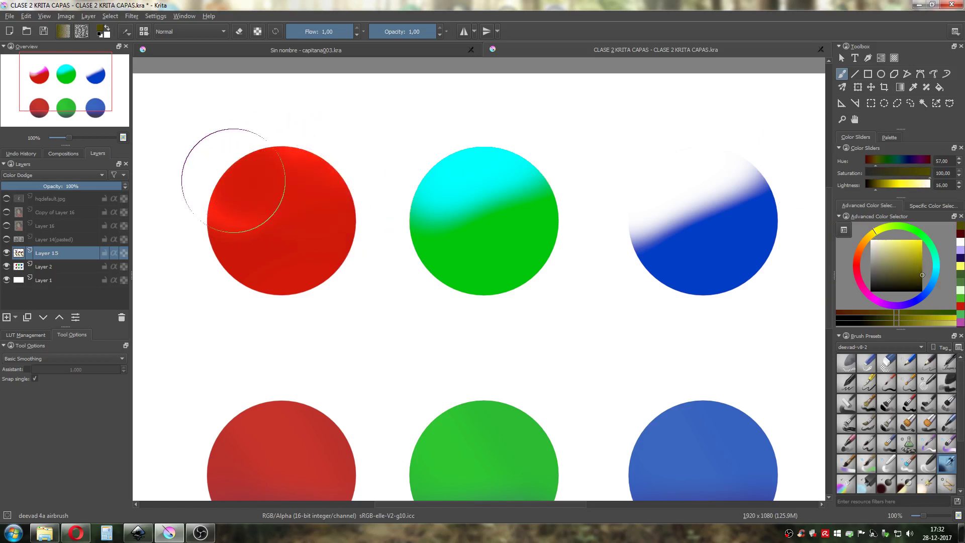
pyautogui.moveTo(892, 273)
pyautogui.mouseDown()
pyautogui.moveTo(911, 237)
pyautogui.moveTo(914, 246)
pyautogui.mouseUp()
pyautogui.moveTo(222, 174); pyautogui.dragTo(227, 194)
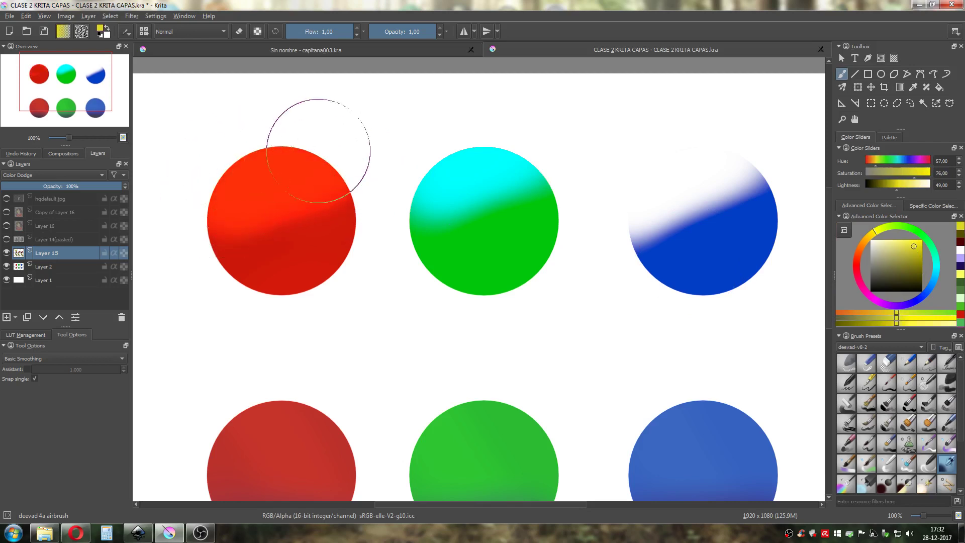
# Airbrush progressively lighter yellows, lightness 72, 84 and 98, toward the top of the upper red circle on Layer 15.
pyautogui.click(900, 239)
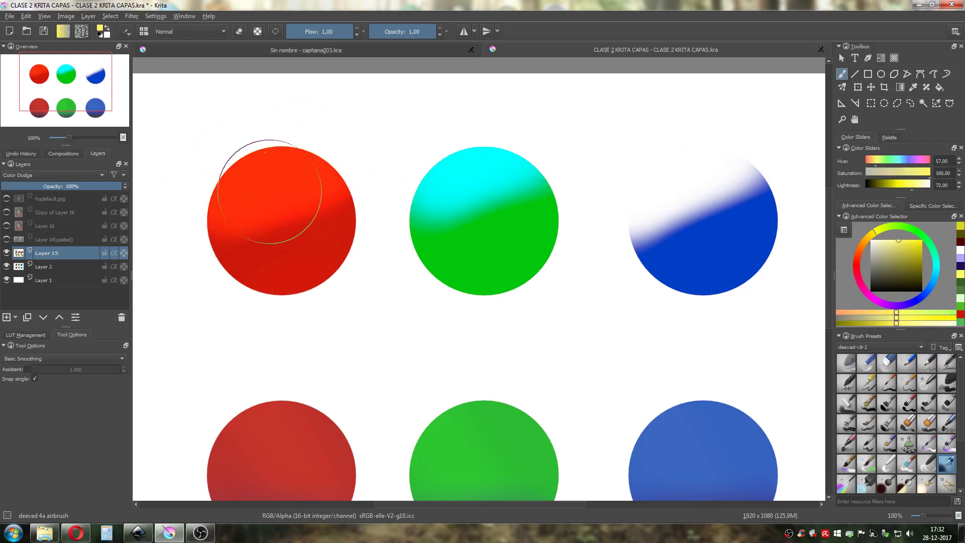
pyautogui.moveTo(274, 198)
pyautogui.mouseDown()
pyautogui.moveTo(297, 165)
pyautogui.moveTo(241, 174)
pyautogui.moveTo(304, 151)
pyautogui.mouseUp()
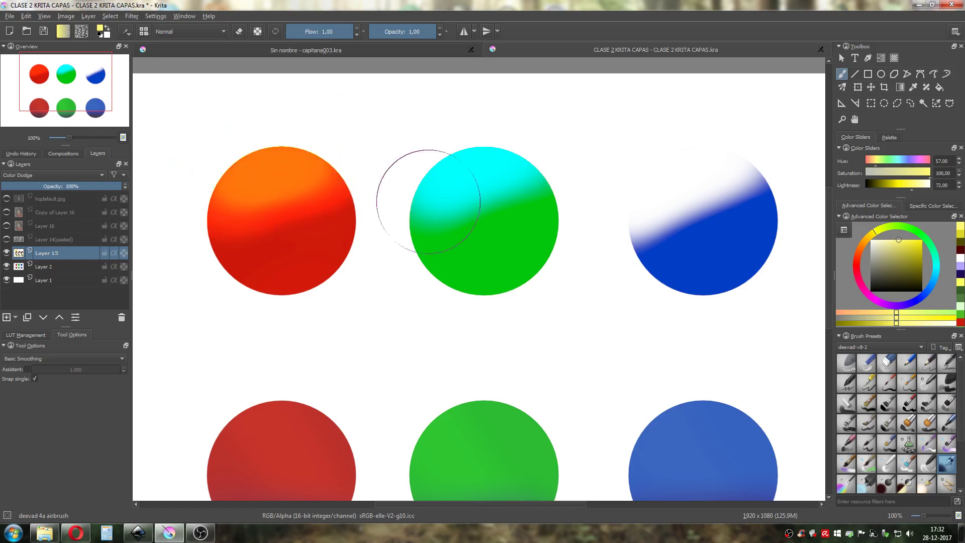
pyautogui.click(888, 240)
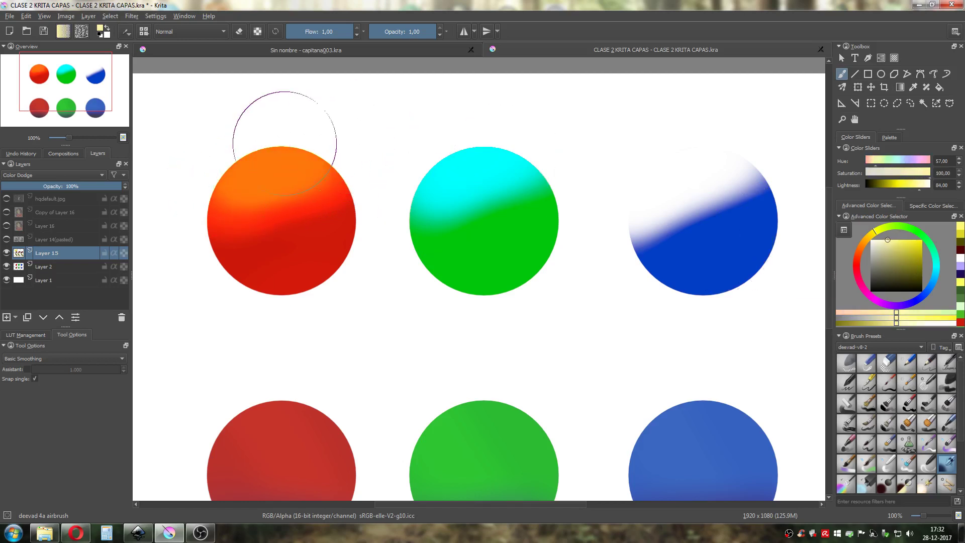
pyautogui.moveTo(282, 134); pyautogui.dragTo(305, 137)
pyautogui.click(872, 239)
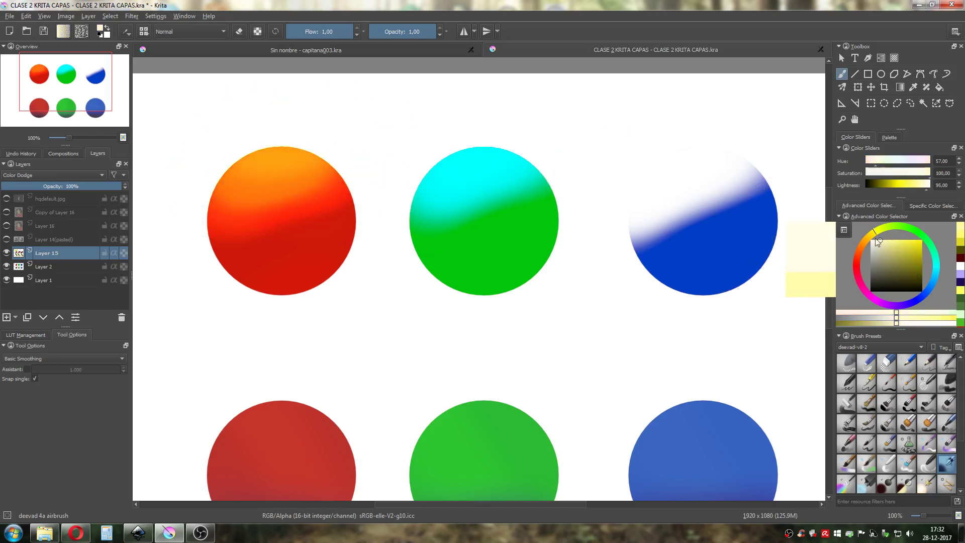
pyautogui.moveTo(245, 132)
pyautogui.mouseDown()
pyautogui.moveTo(299, 131)
pyautogui.moveTo(251, 136)
pyautogui.moveTo(278, 140)
pyautogui.mouseUp()
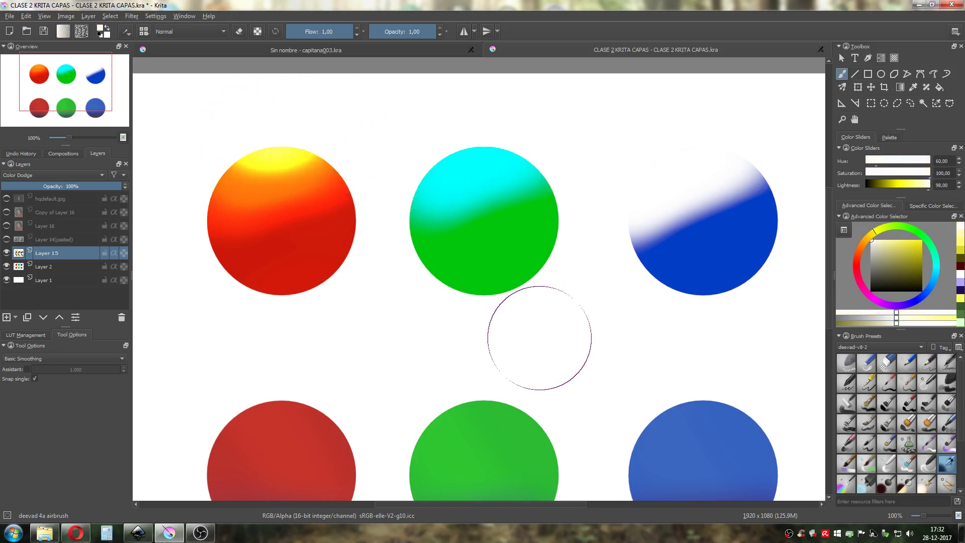
# Review the blending modes list in Inkscape again and return to the Krita drawing.
pyautogui.moveTo(436, 326); pyautogui.dragTo(462, 340)
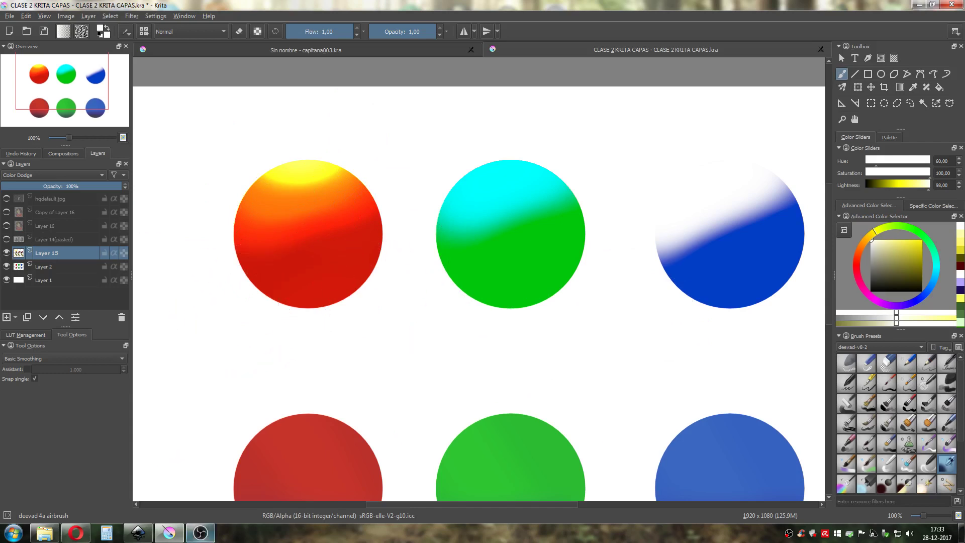
pyautogui.click(137, 532)
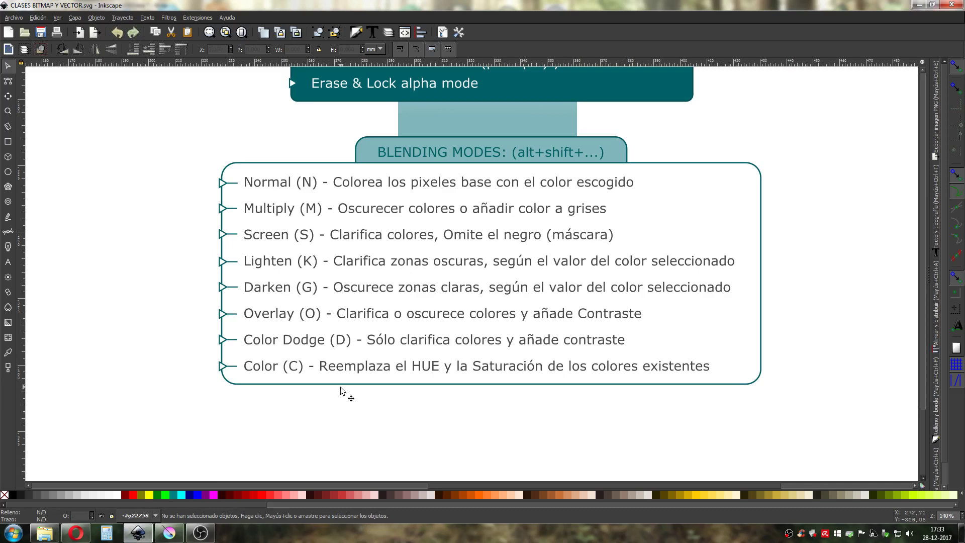
pyautogui.click(169, 532)
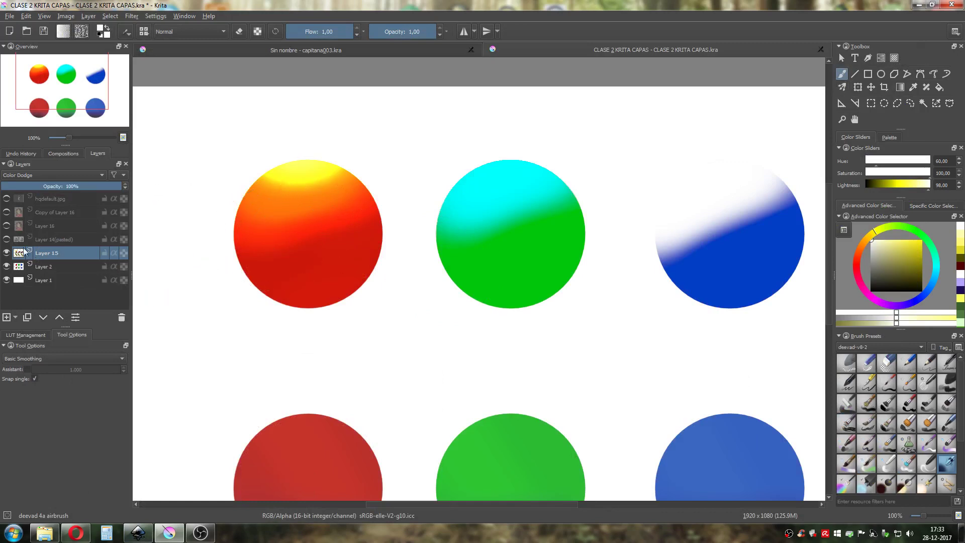
# Hide Layer 15 and Layer 2 and show Layer 14(pasted) with the two greyscale portraits.
pyautogui.click(7, 254)
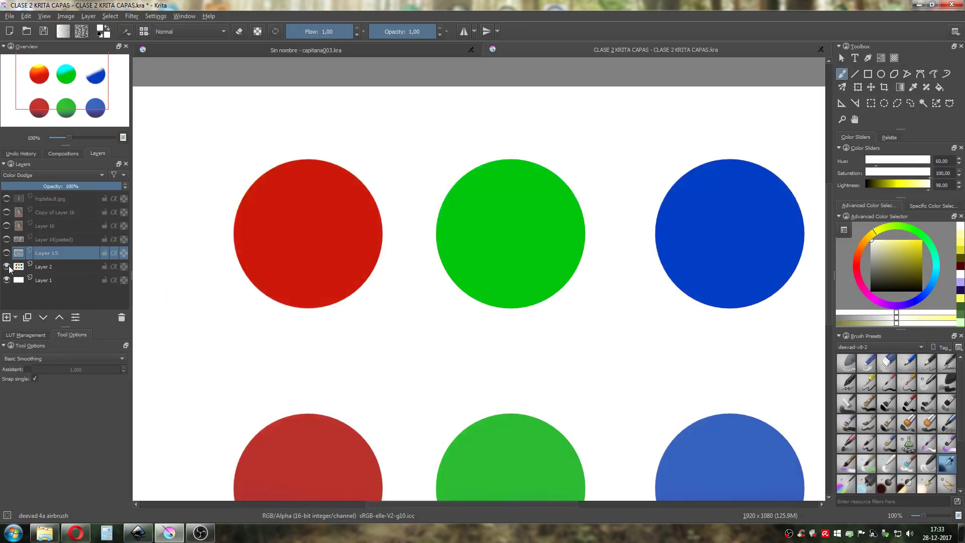
pyautogui.click(7, 267)
pyautogui.click(7, 240)
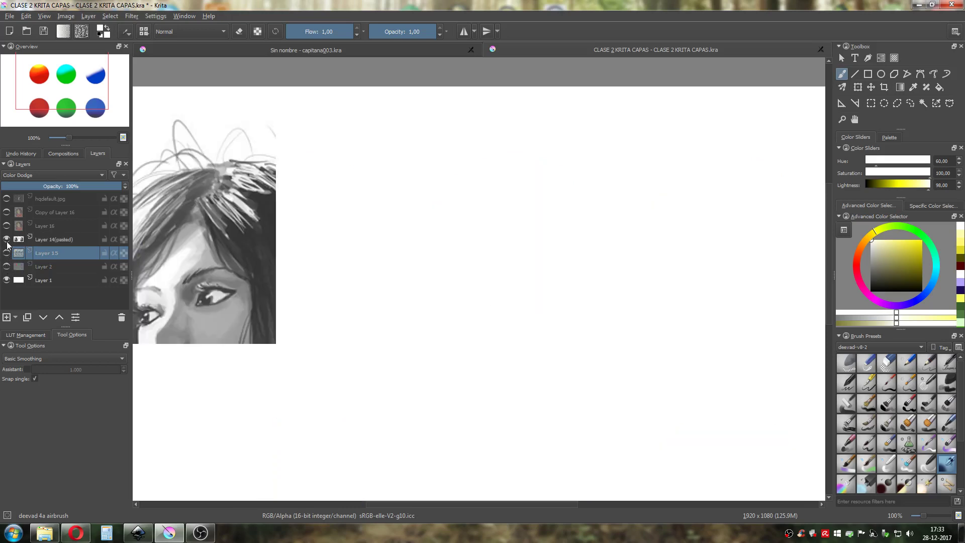
pyautogui.scroll(-2, 454, 310)
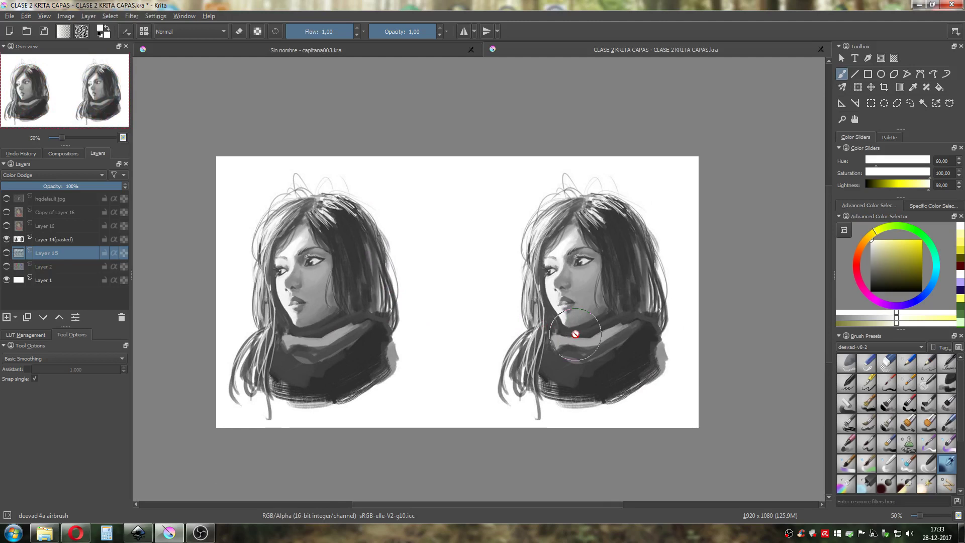
# Select and show Layer 16, the Multiply colour layer over the first portrait, and examine its face, hair and scarf up close.
pyautogui.click(40, 226)
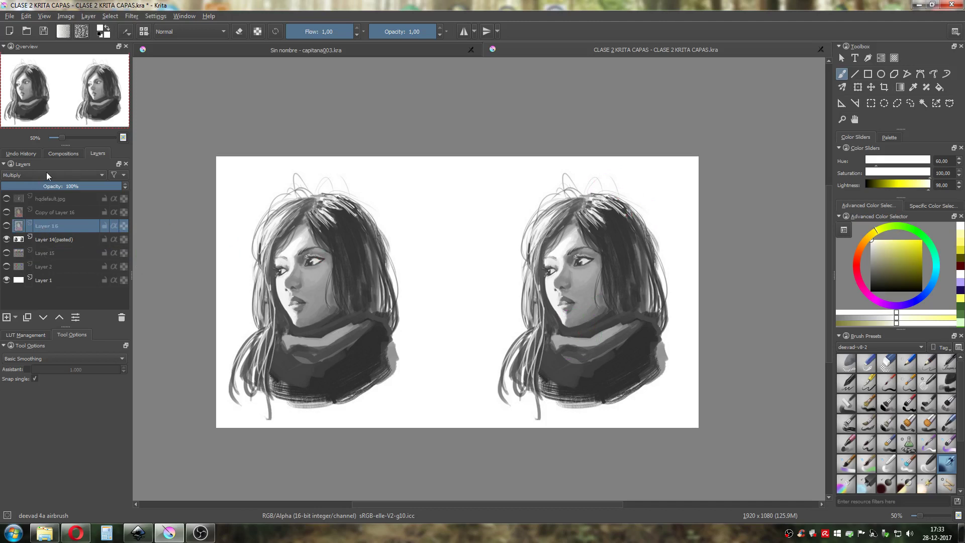
pyautogui.click(6, 226)
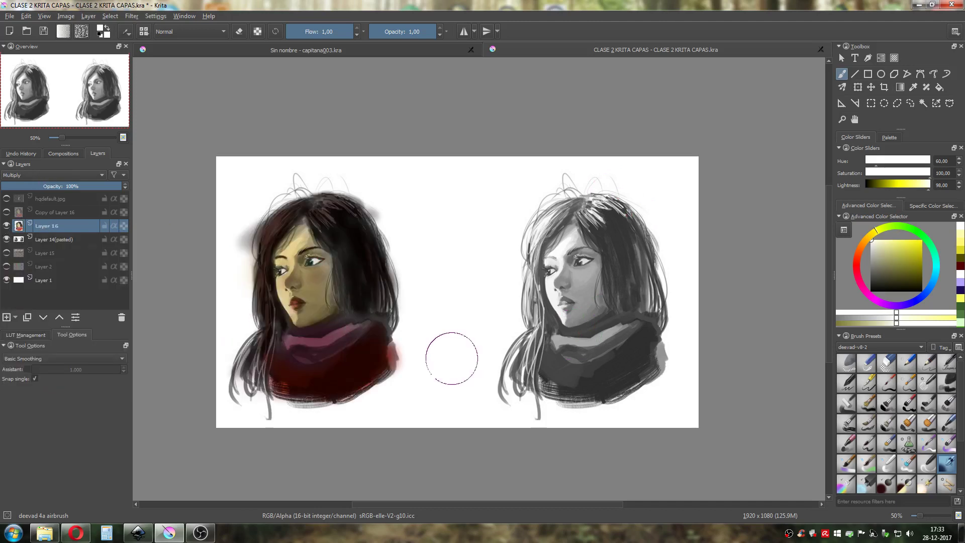
pyautogui.moveTo(437, 388); pyautogui.dragTo(508, 371)
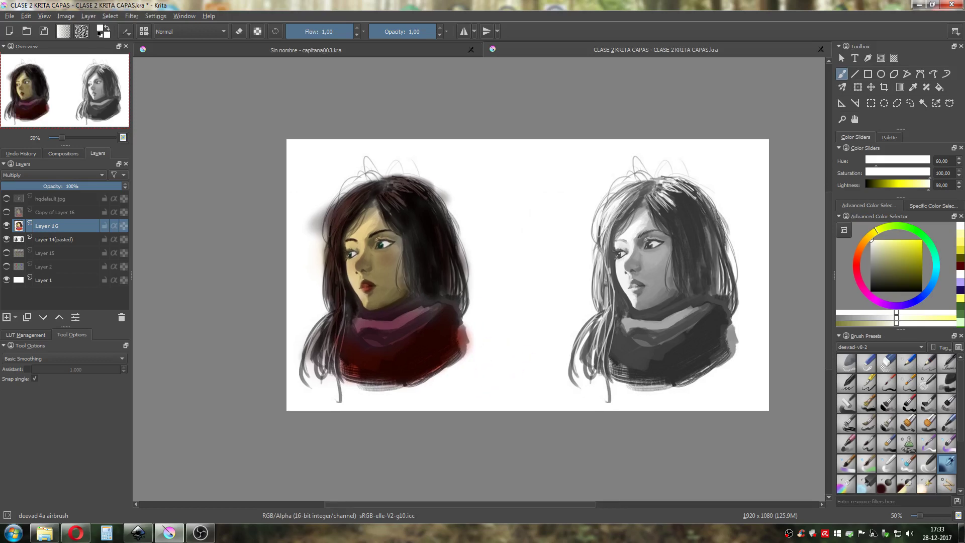
pyautogui.moveTo(405, 281); pyautogui.dragTo(478, 294)
pyautogui.scroll(3, 437, 269)
pyautogui.moveTo(574, 366); pyautogui.dragTo(506, 304)
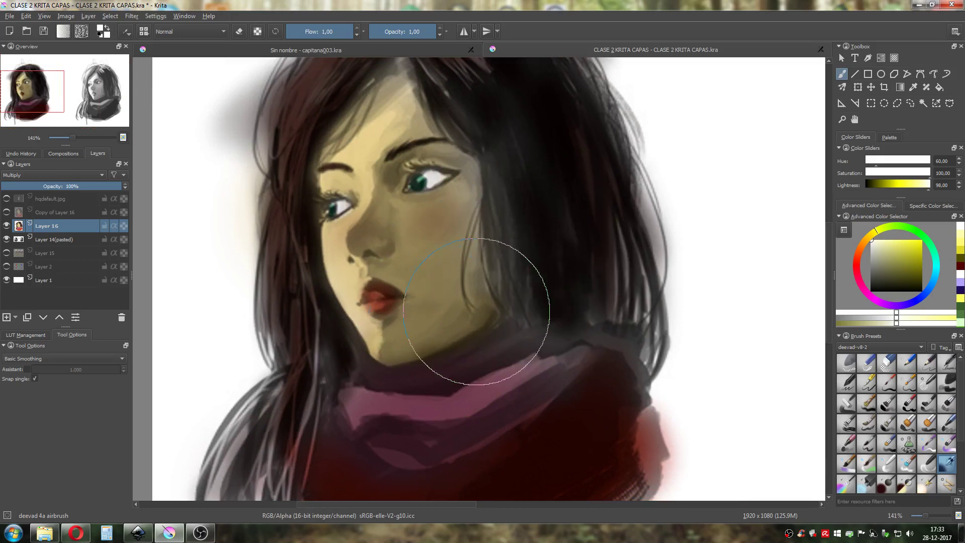
pyautogui.moveTo(569, 360)
pyautogui.mouseDown()
pyautogui.moveTo(507, 283)
pyautogui.moveTo(542, 341)
pyautogui.mouseUp()
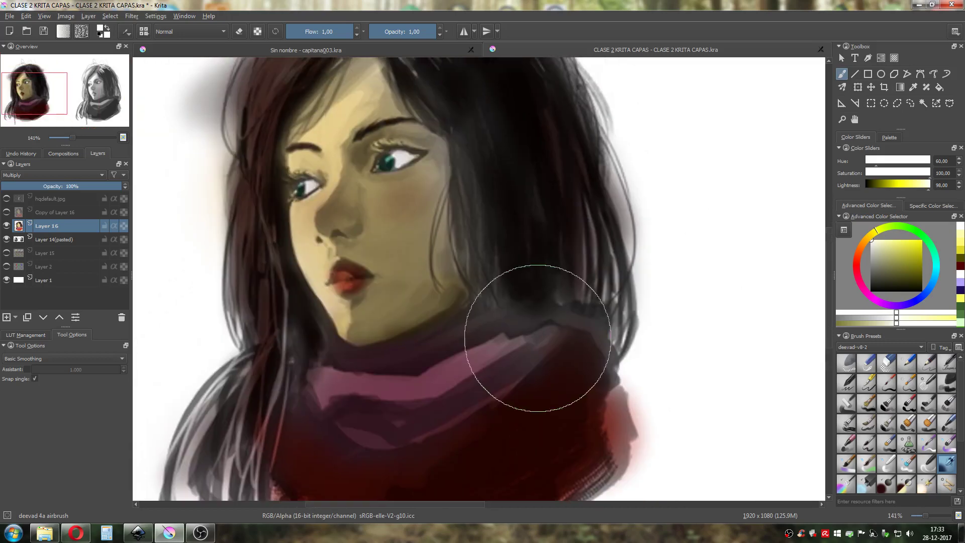
pyautogui.moveTo(518, 275)
pyautogui.mouseDown()
pyautogui.moveTo(492, 241)
pyautogui.moveTo(469, 246)
pyautogui.moveTo(452, 320)
pyautogui.mouseUp()
pyautogui.scroll(-1, 465, 250)
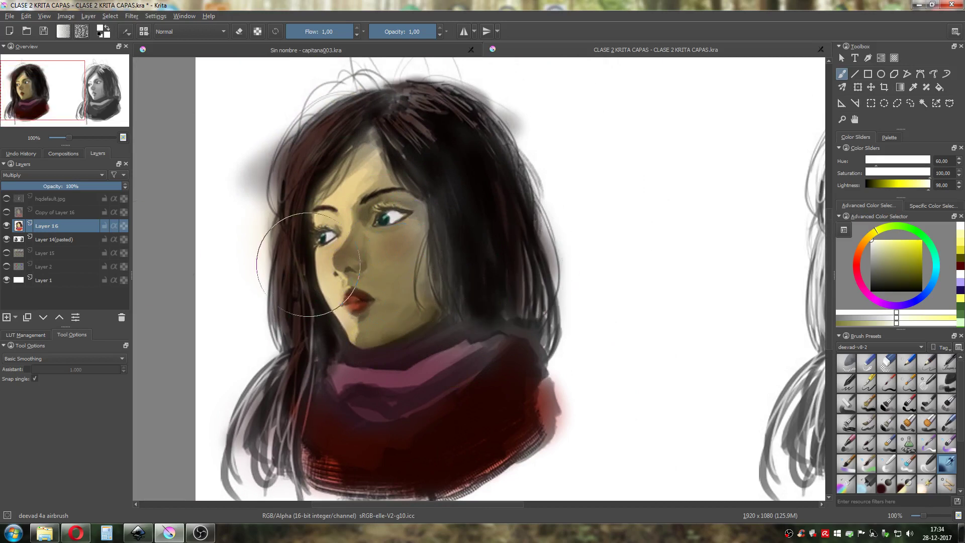
# Hide Layer 14(pasted) briefly to examine Layer 16's colour strokes alone, and show it again.
pyautogui.click(7, 240)
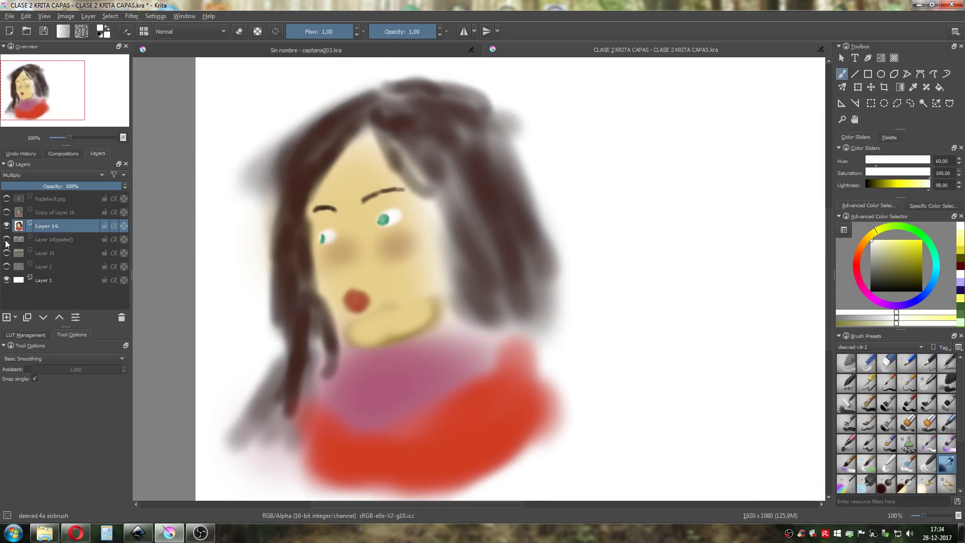
pyautogui.moveTo(7, 243)
pyautogui.click(7, 244)
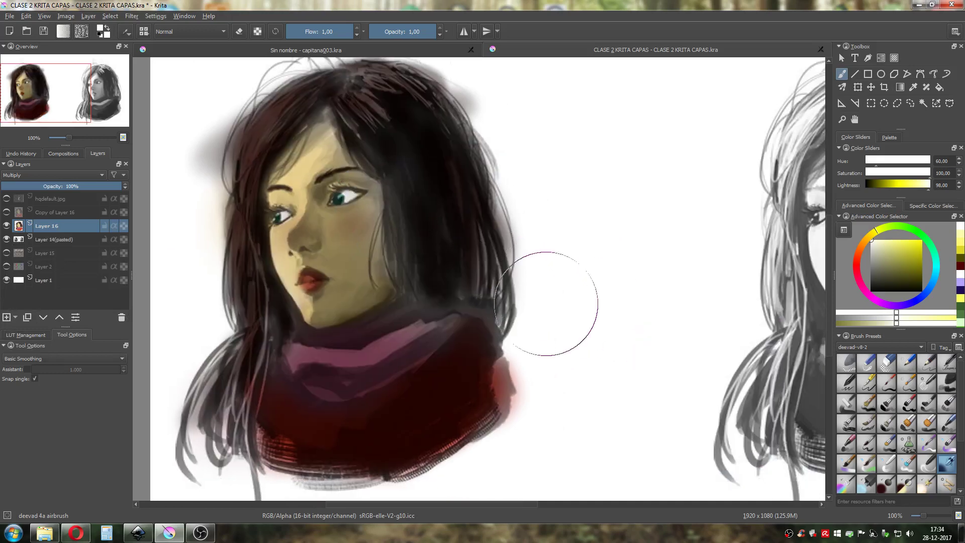
pyautogui.scroll(-1, 371, 279)
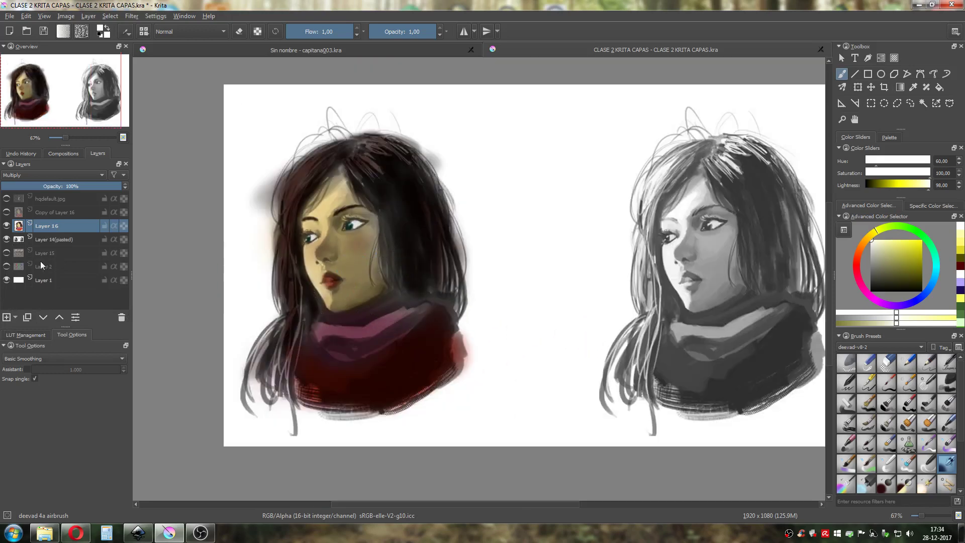
# Examine the second, greyscale portrait and show Copy of Layer 16 to colour it.
pyautogui.moveTo(504, 307); pyautogui.dragTo(323, 297)
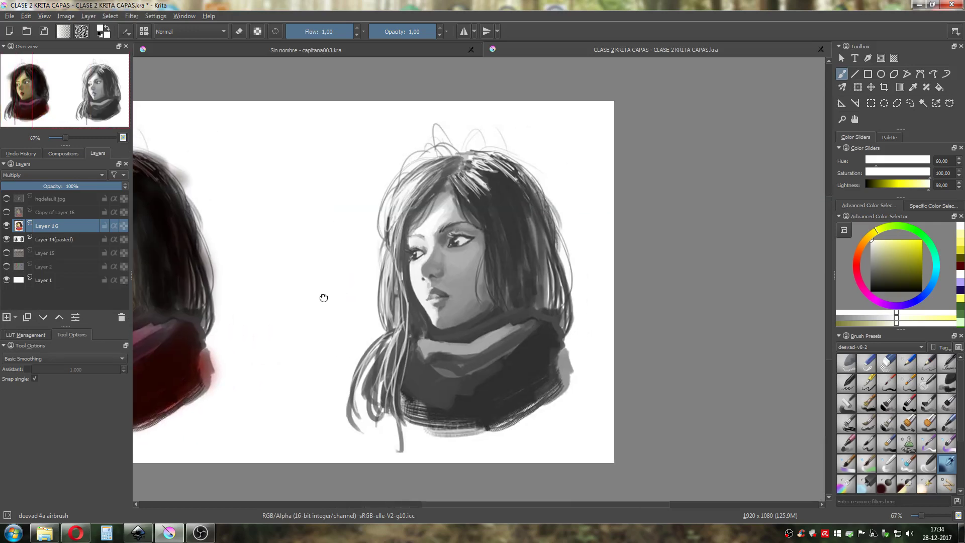
pyautogui.scroll(2, 327, 299)
pyautogui.scroll(-2, 382, 324)
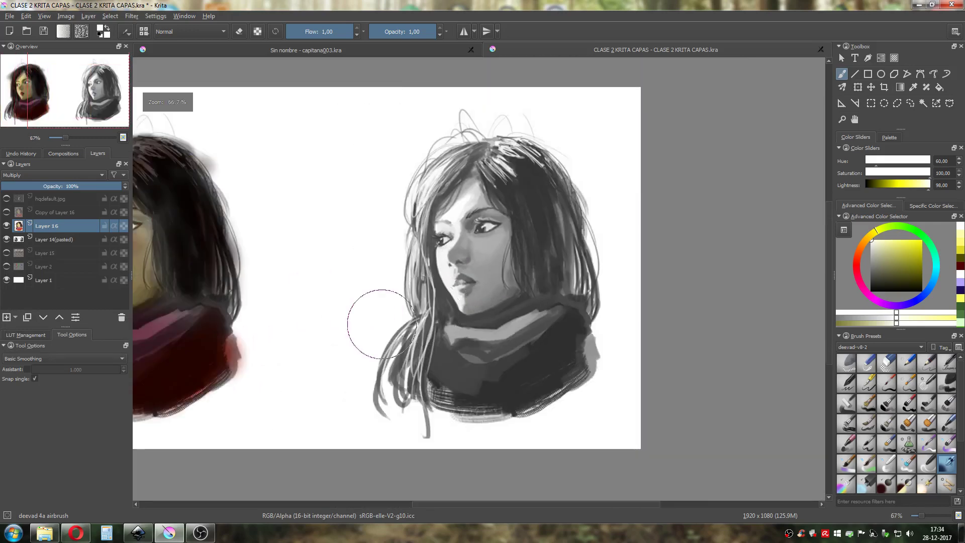
pyautogui.moveTo(382, 324); pyautogui.dragTo(227, 345)
pyautogui.scroll(1, 326, 325)
pyautogui.moveTo(331, 325); pyautogui.dragTo(389, 316)
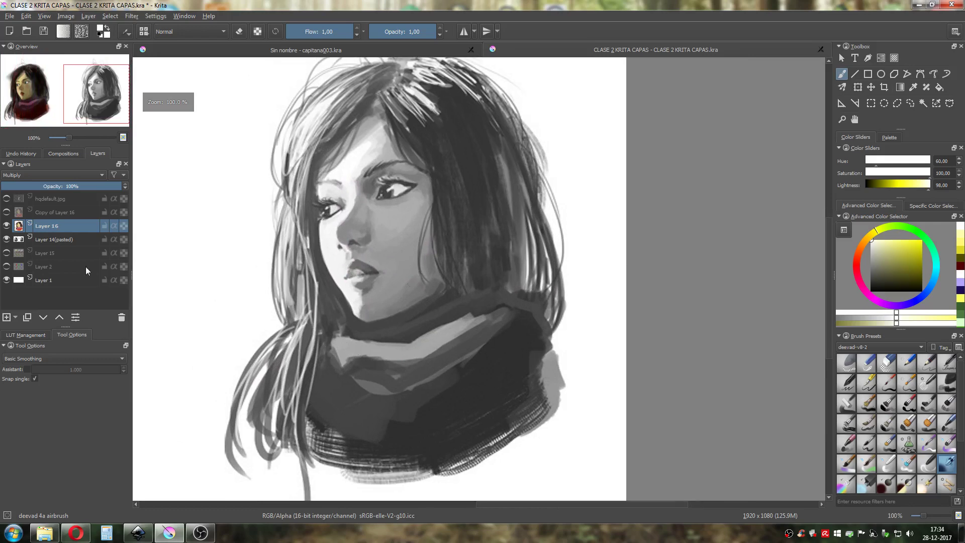
pyautogui.click(7, 212)
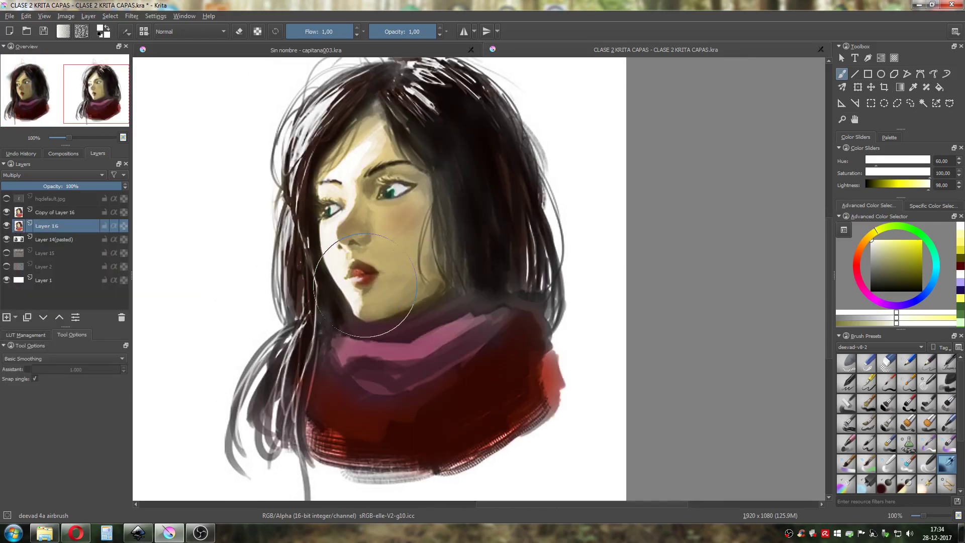
# Compare the two coloured portraits and select Copy of Layer 16 to check its blending mode.
pyautogui.moveTo(272, 285); pyautogui.dragTo(681, 259)
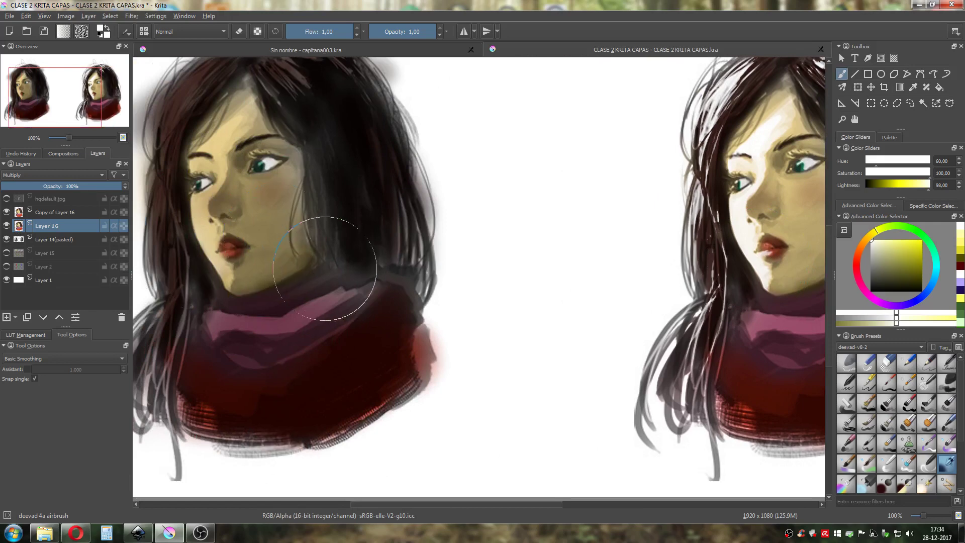
pyautogui.moveTo(539, 251)
pyautogui.mouseDown()
pyautogui.moveTo(440, 273)
pyautogui.moveTo(265, 275)
pyautogui.moveTo(190, 289)
pyautogui.mouseUp()
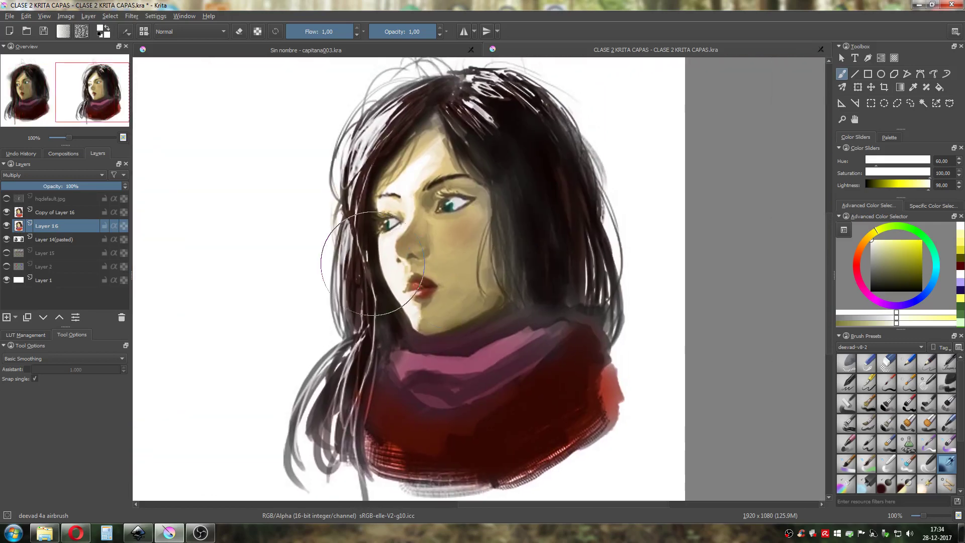
pyautogui.click(55, 213)
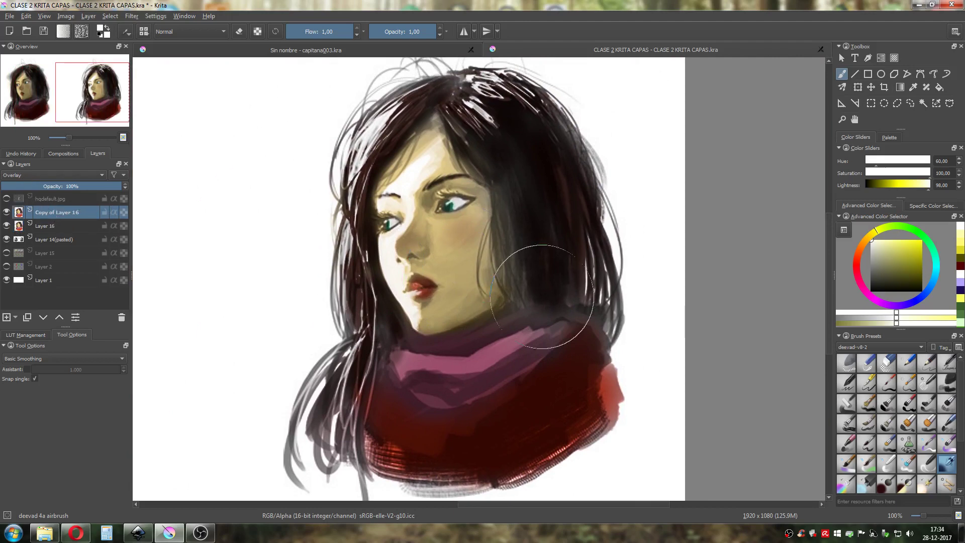
# Examine the second portrait's face, hair and scarf up close, and compare it with the first portrait.
pyautogui.moveTo(611, 327); pyautogui.dragTo(597, 310)
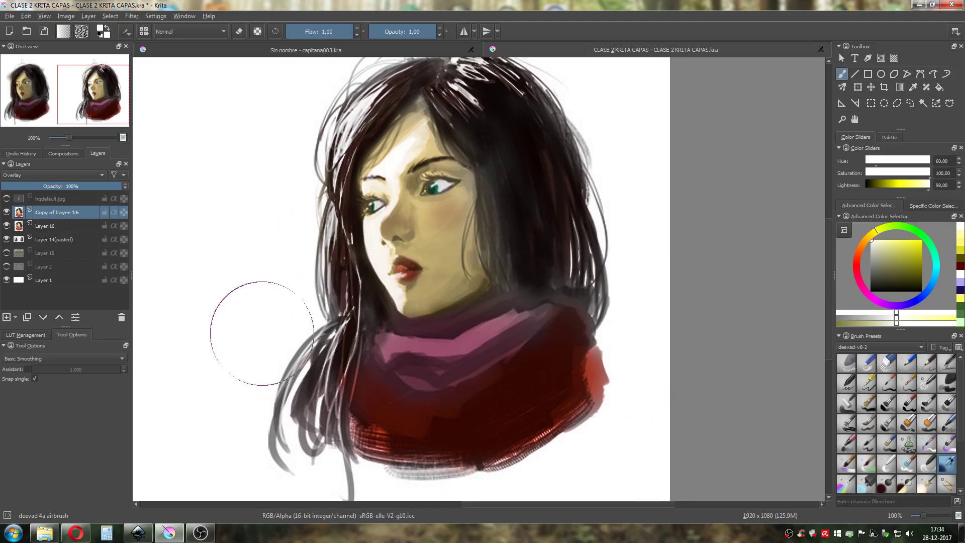
pyautogui.moveTo(516, 341)
pyautogui.mouseDown()
pyautogui.moveTo(491, 351)
pyautogui.moveTo(496, 363)
pyautogui.mouseUp()
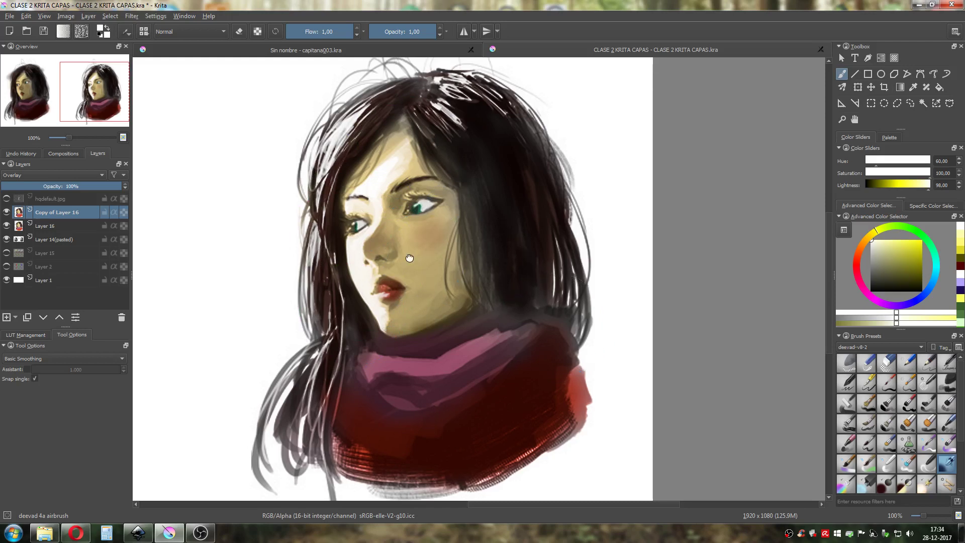
pyautogui.moveTo(410, 257); pyautogui.dragTo(468, 294)
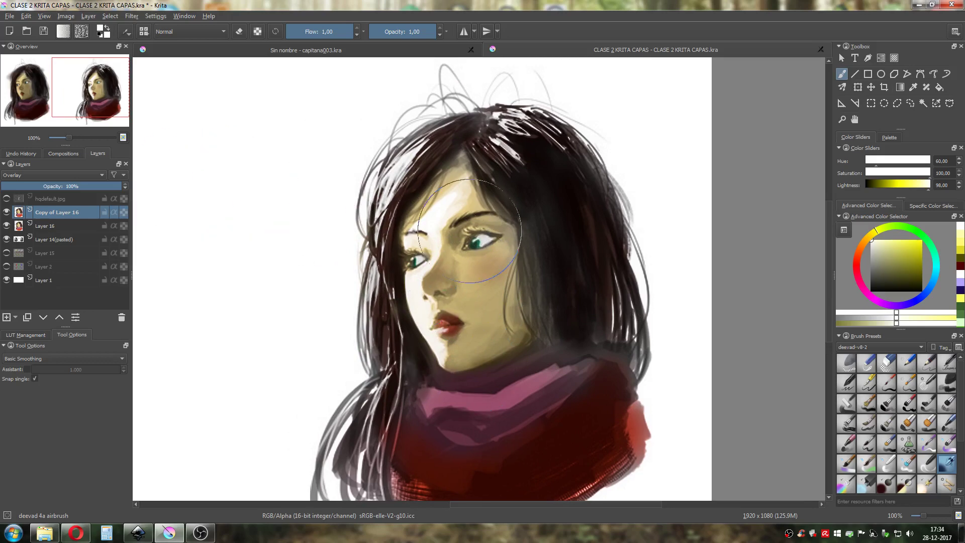
pyautogui.moveTo(494, 425); pyautogui.dragTo(501, 324)
pyautogui.moveTo(252, 278)
pyautogui.mouseDown()
pyautogui.moveTo(424, 327)
pyautogui.moveTo(460, 312)
pyautogui.mouseUp()
pyautogui.scroll(-1, 420, 310)
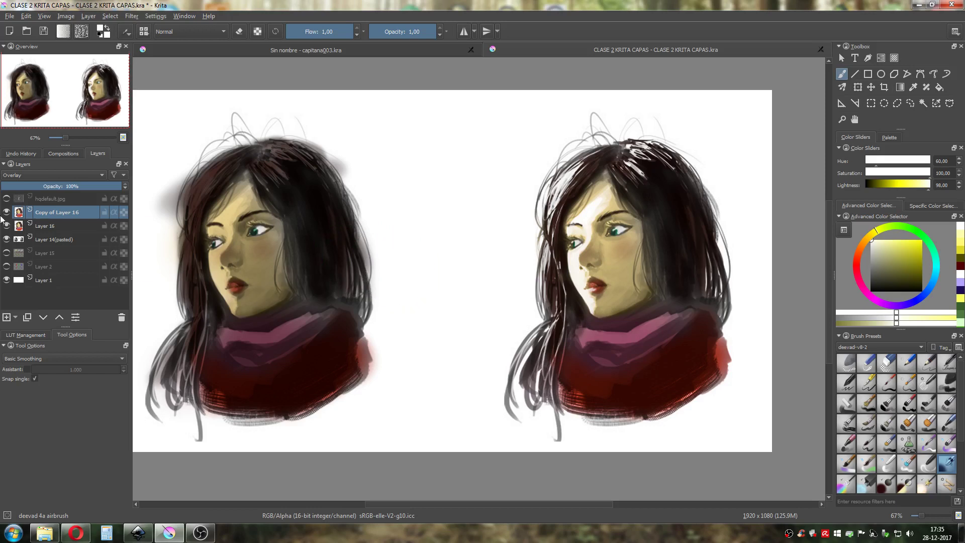
# Show the Screen-mode smoke layer hqdefault.jpg and move its smoke over the second portrait's face.
pyautogui.click(45, 199)
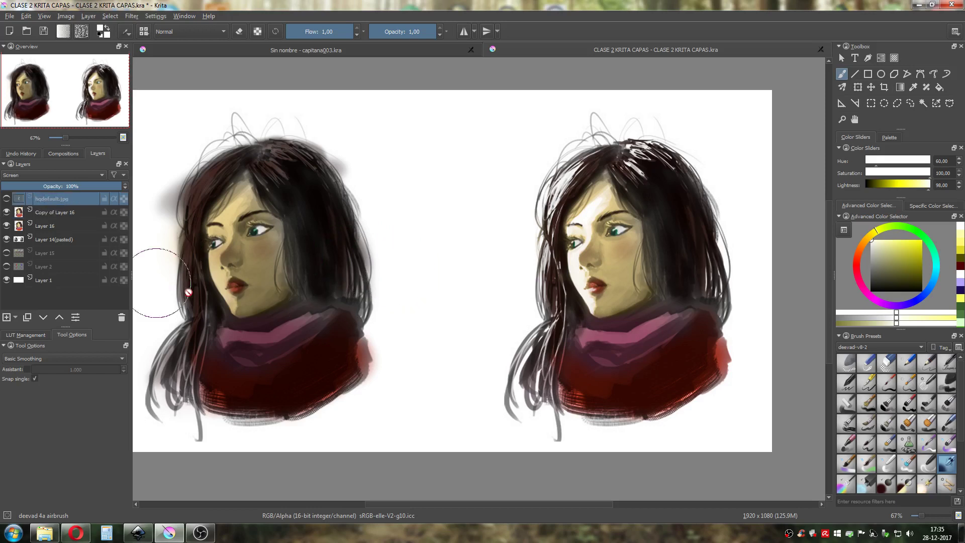
pyautogui.click(7, 199)
pyautogui.click(8, 200)
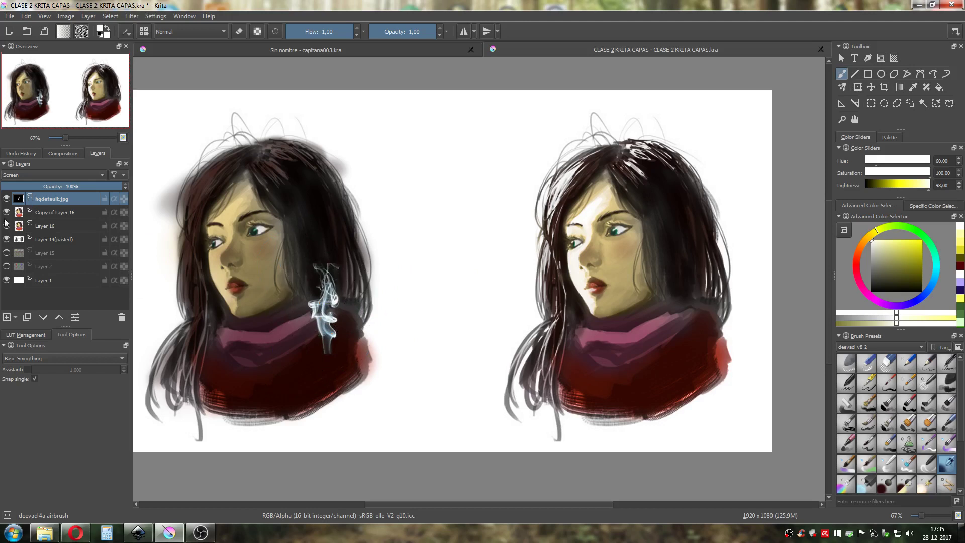
pyautogui.click(870, 87)
pyautogui.moveTo(336, 331); pyautogui.dragTo(590, 236)
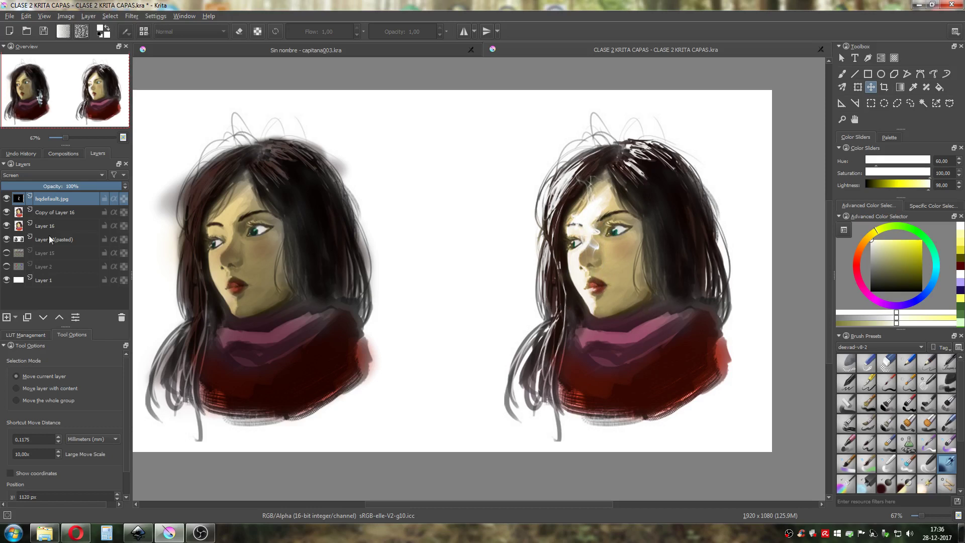
# Select Layer 14(pasted), Layer 15 and Layer 2 in turn to check their blending modes.
pyautogui.click(66, 240)
pyautogui.click(55, 254)
pyautogui.click(44, 267)
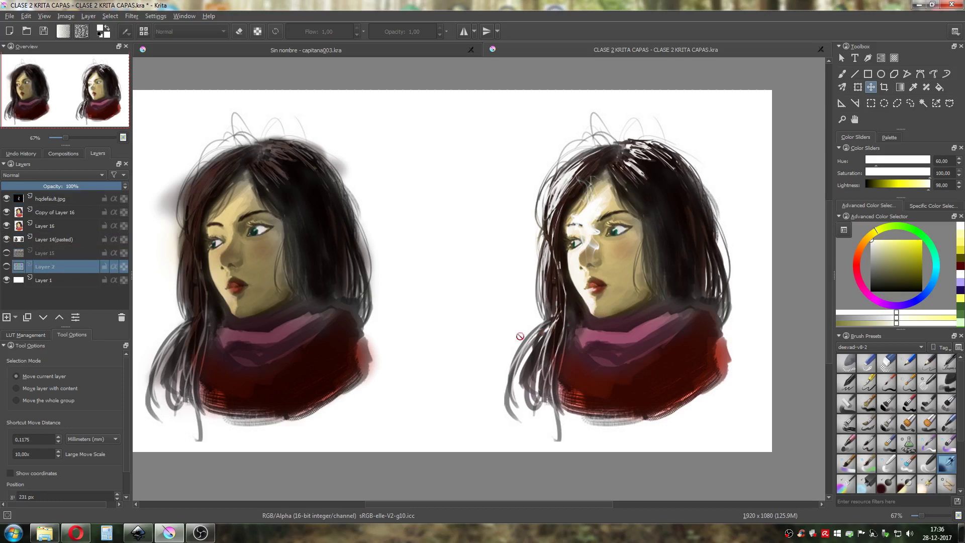
pyautogui.moveTo(520, 336)
pyautogui.mouseDown()
pyautogui.moveTo(545, 330)
pyautogui.moveTo(531, 344)
pyautogui.mouseUp()
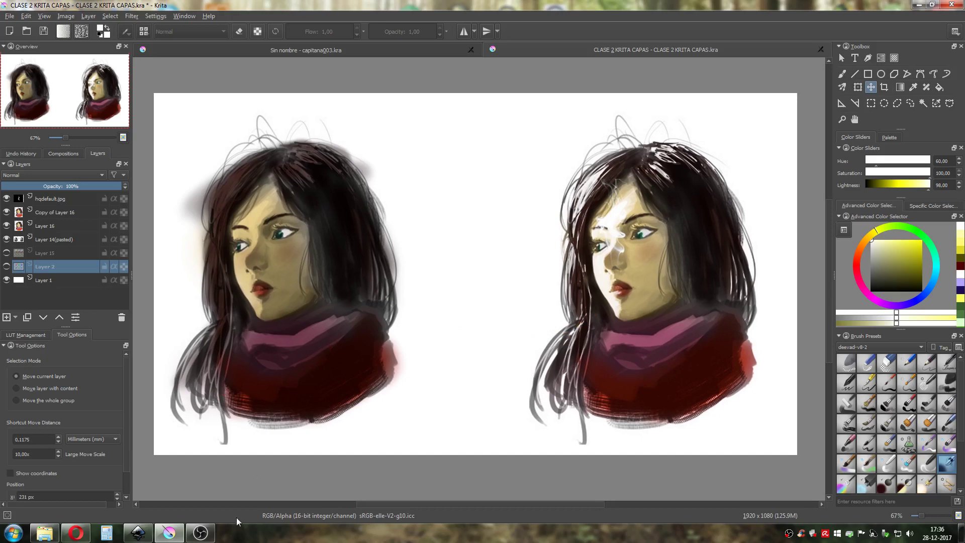
# Switch to Inkscape to review the list of blending modes, and return to the two portraits in Krita.
pyautogui.click(137, 533)
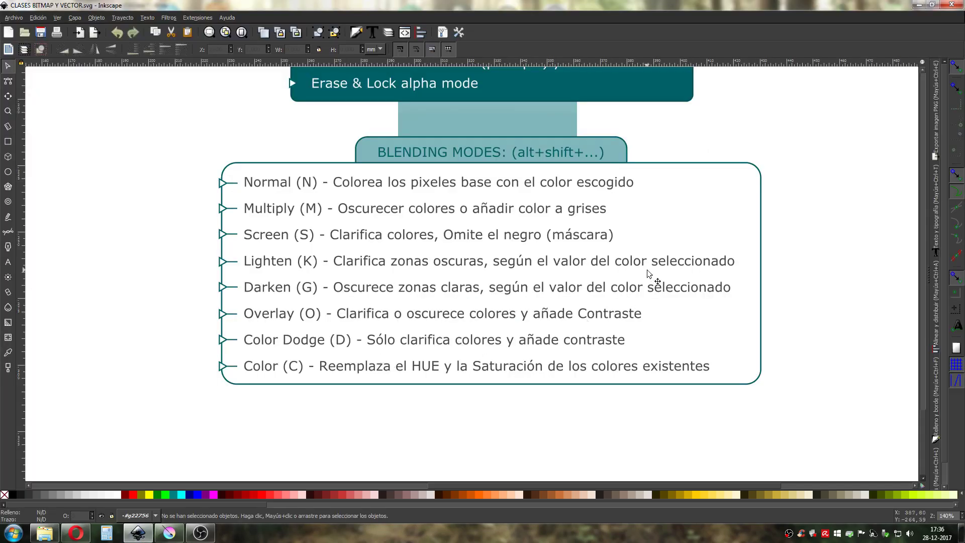
pyautogui.moveTo(647, 270); pyautogui.dragTo(639, 355)
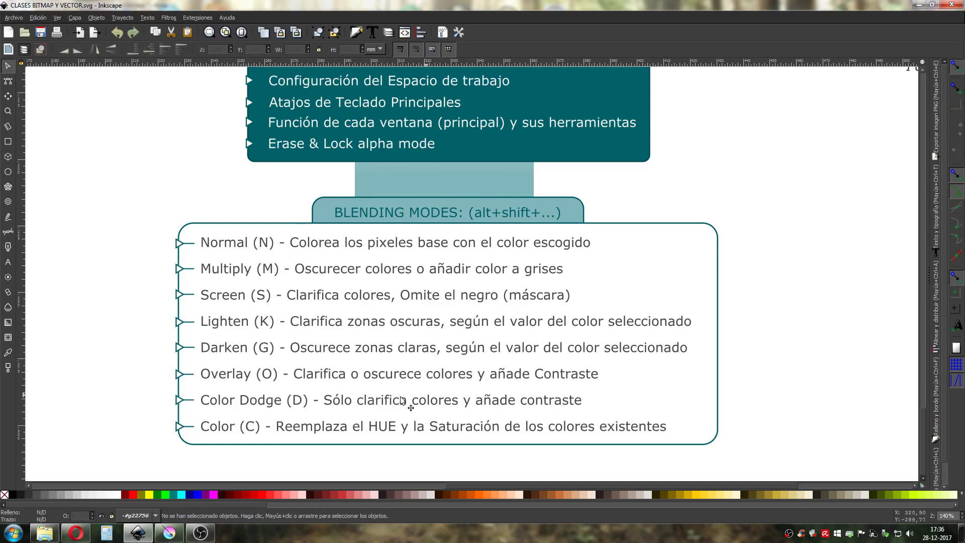
pyautogui.moveTo(658, 363); pyautogui.dragTo(685, 299)
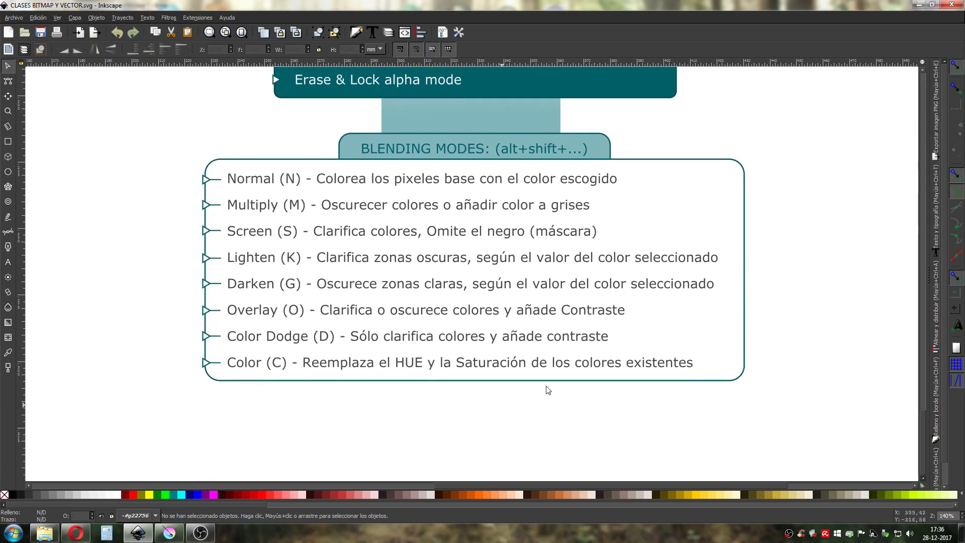
pyautogui.click(170, 533)
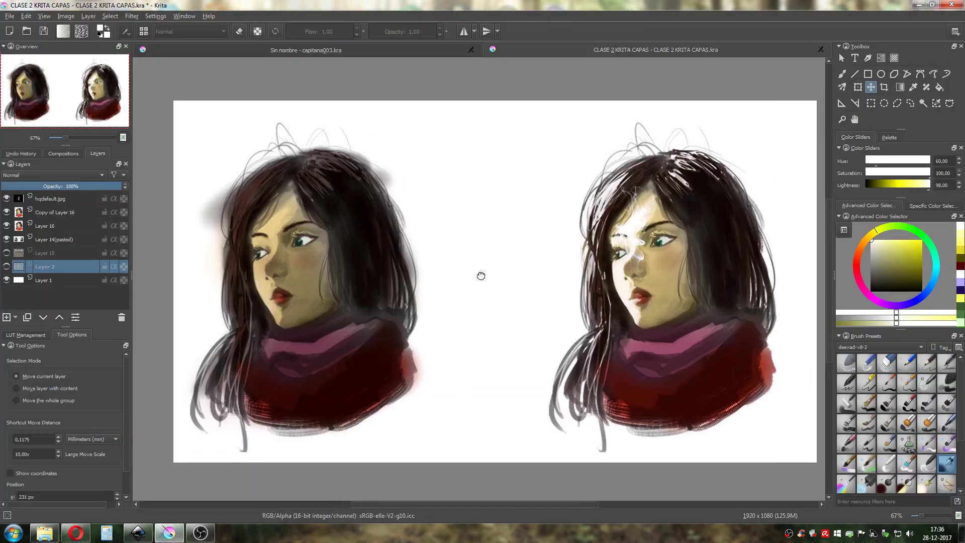
pyautogui.moveTo(481, 276); pyautogui.dragTo(461, 263)
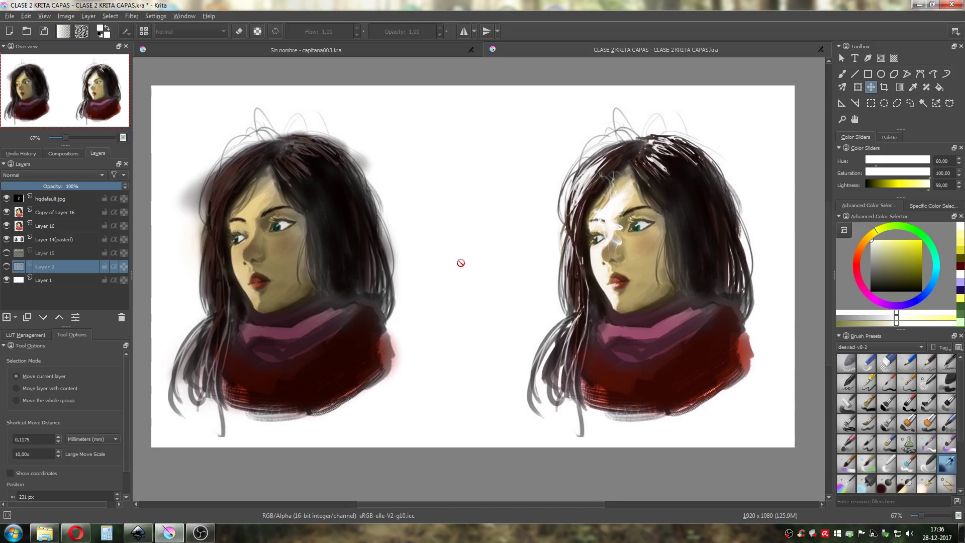
pyautogui.moveTo(457, 265); pyautogui.dragTo(462, 276)
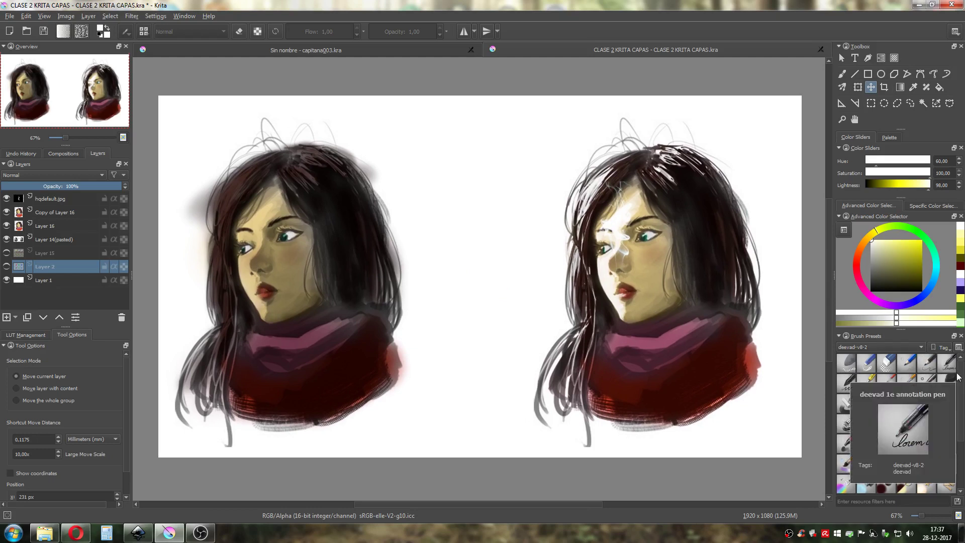
# Choose the deevad 6n stamp leaves brush preset and activate Layer 14(pasted) for painting with the brush.
pyautogui.scroll(-3, 963, 427)
pyautogui.moveTo(961, 426); pyautogui.dragTo(964, 373)
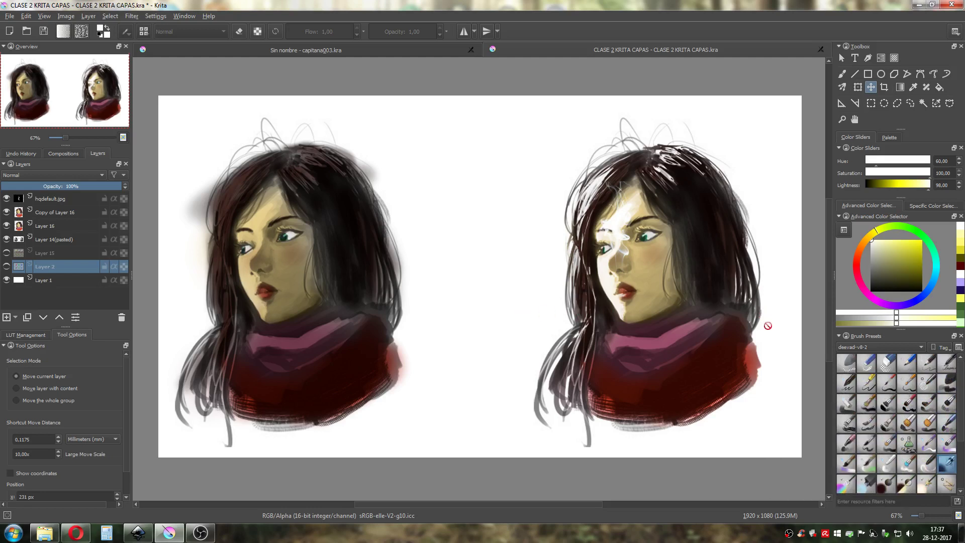
pyautogui.click(926, 429)
pyautogui.scroll(-2, 887, 442)
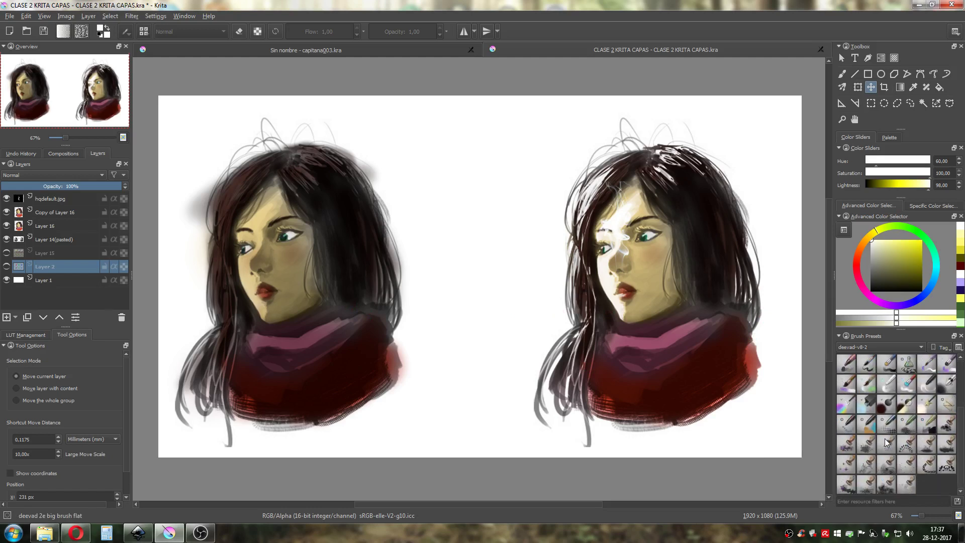
pyautogui.click(851, 482)
pyautogui.click(50, 239)
pyautogui.press('b')
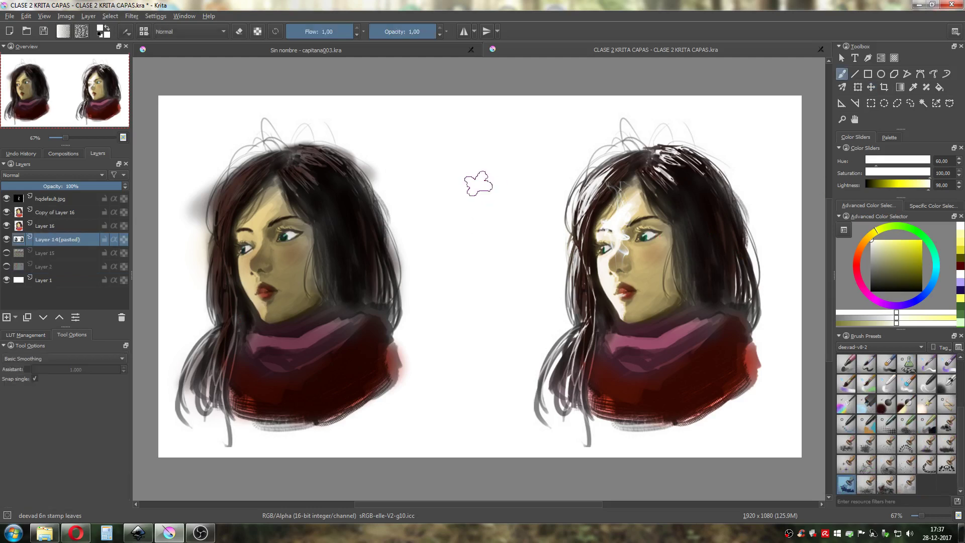
# Set the brush colour to black and paint leaf-stamp strokes and single leaf stamps between the two portraits.
pyautogui.moveTo(392, 149)
pyautogui.mouseDown()
pyautogui.moveTo(409, 136)
pyautogui.moveTo(472, 229)
pyautogui.moveTo(483, 224)
pyautogui.mouseUp()
pyautogui.moveTo(885, 267); pyautogui.dragTo(871, 291)
pyautogui.moveTo(430, 121)
pyautogui.mouseDown()
pyautogui.moveTo(480, 204)
pyautogui.moveTo(505, 215)
pyautogui.mouseUp()
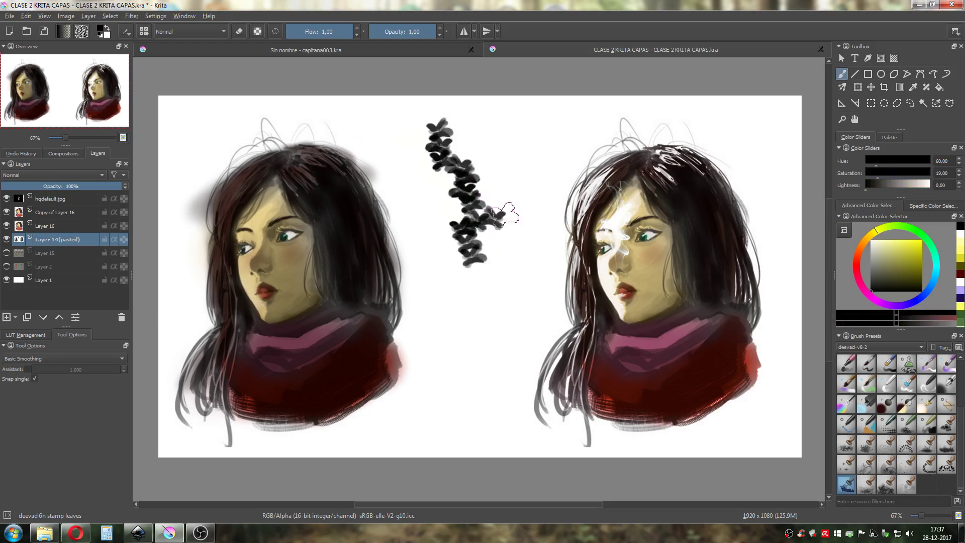
pyautogui.click(505, 214)
pyautogui.click(503, 151)
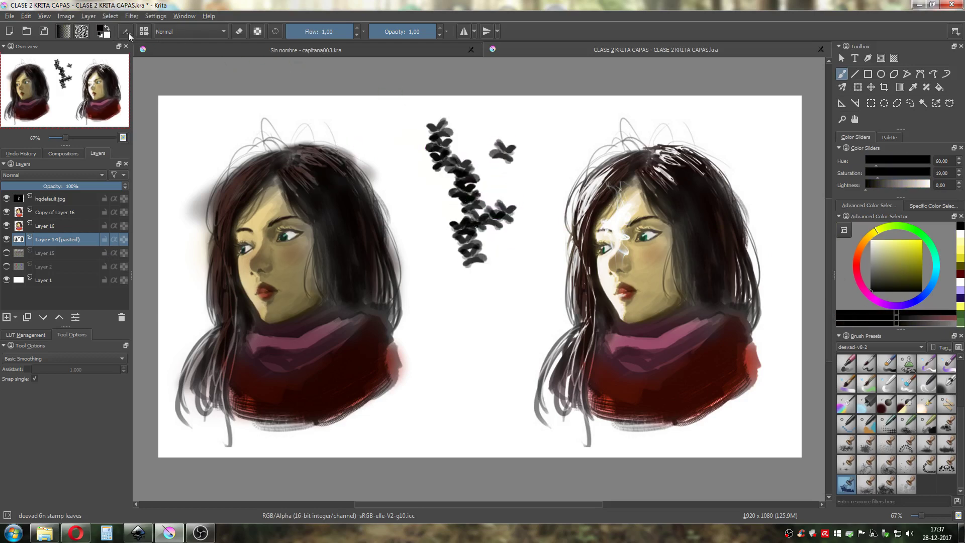
# Browse the predefined brush tips available for the leaf stamp brush in the brush editor, and close the editor.
pyautogui.click(127, 32)
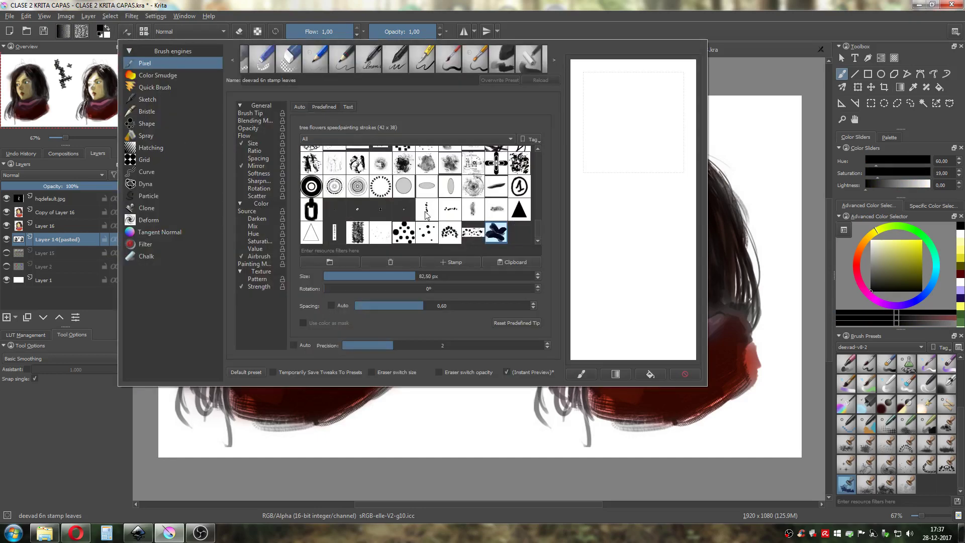
pyautogui.scroll(5, 426, 215)
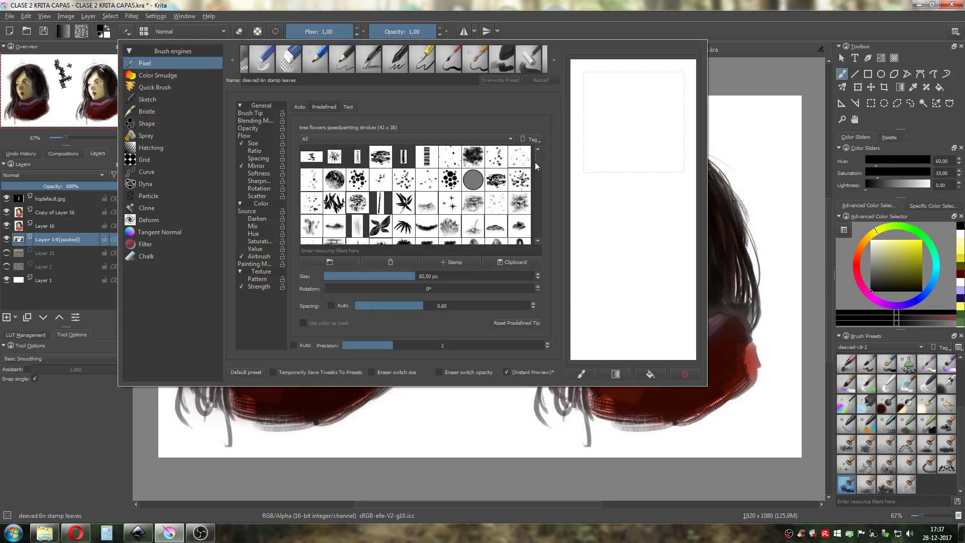
pyautogui.moveTo(535, 162); pyautogui.dragTo(545, 233)
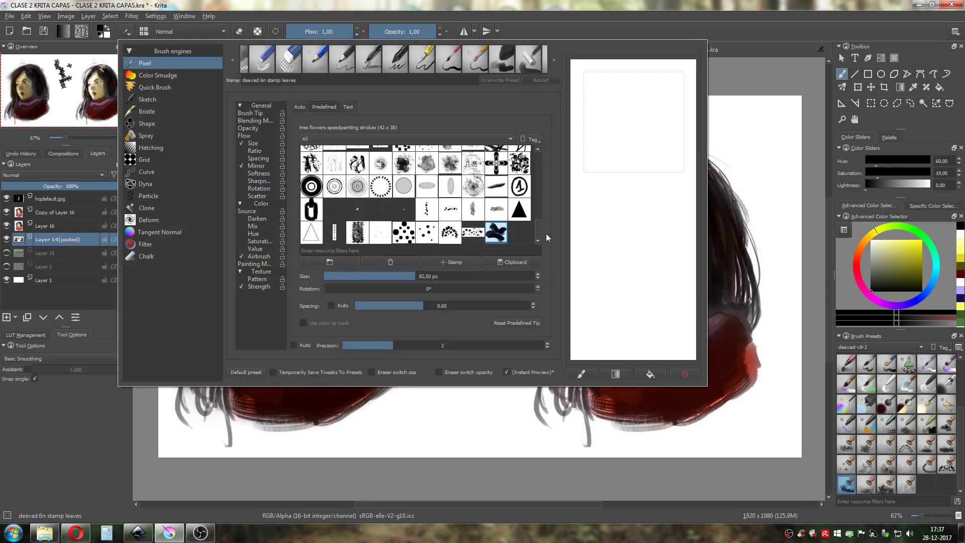
pyautogui.moveTo(546, 234); pyautogui.dragTo(541, 163)
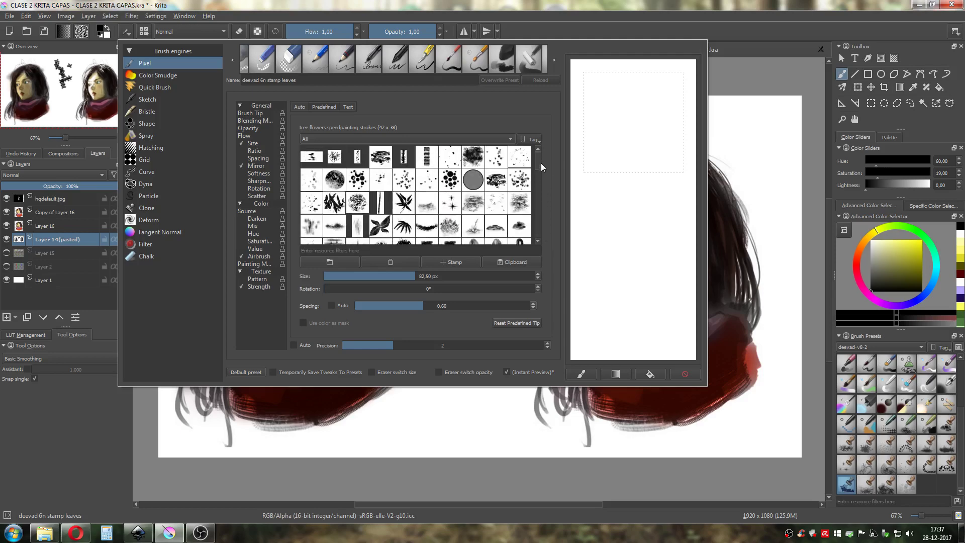
pyautogui.click(762, 76)
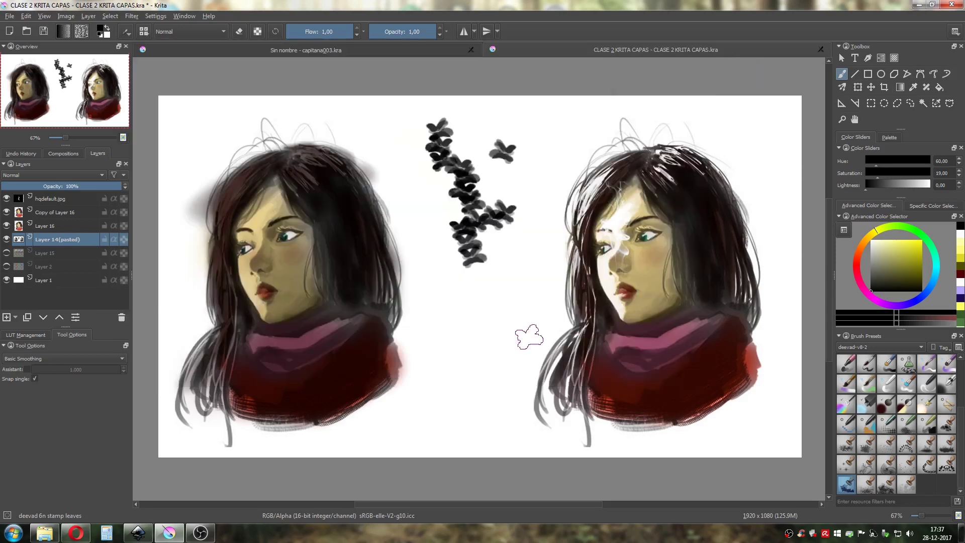